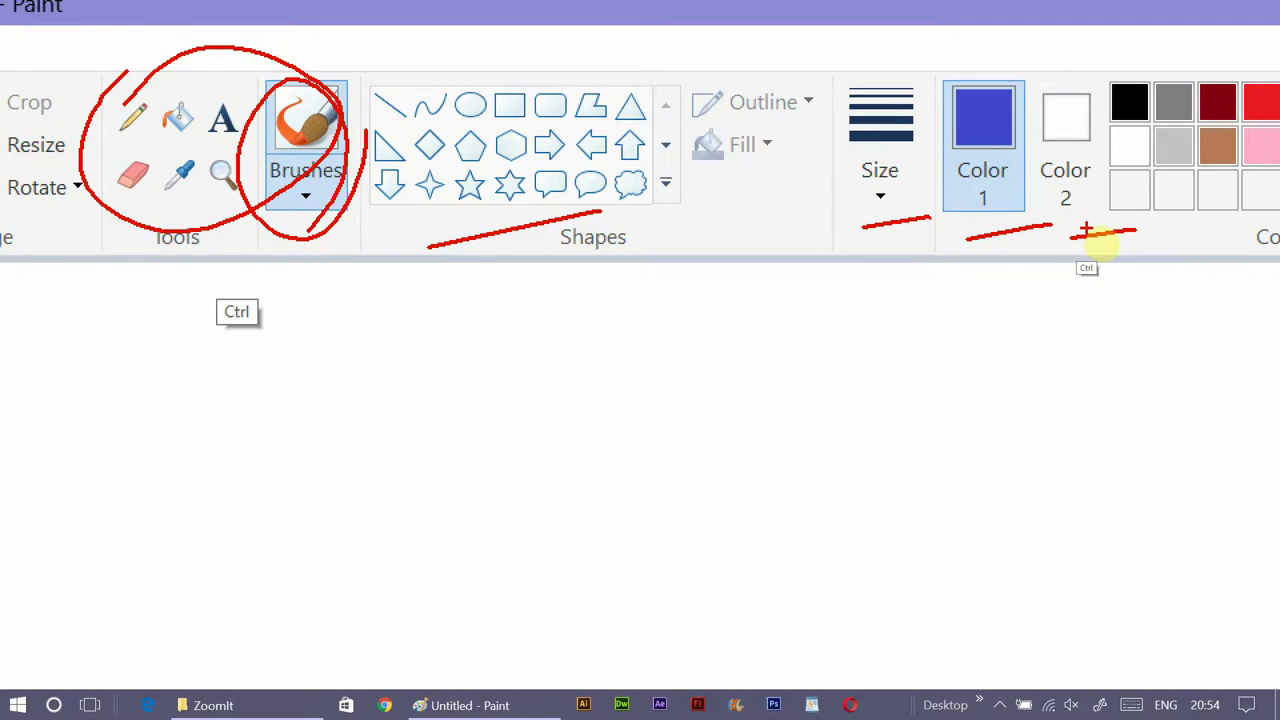
key("Escape")
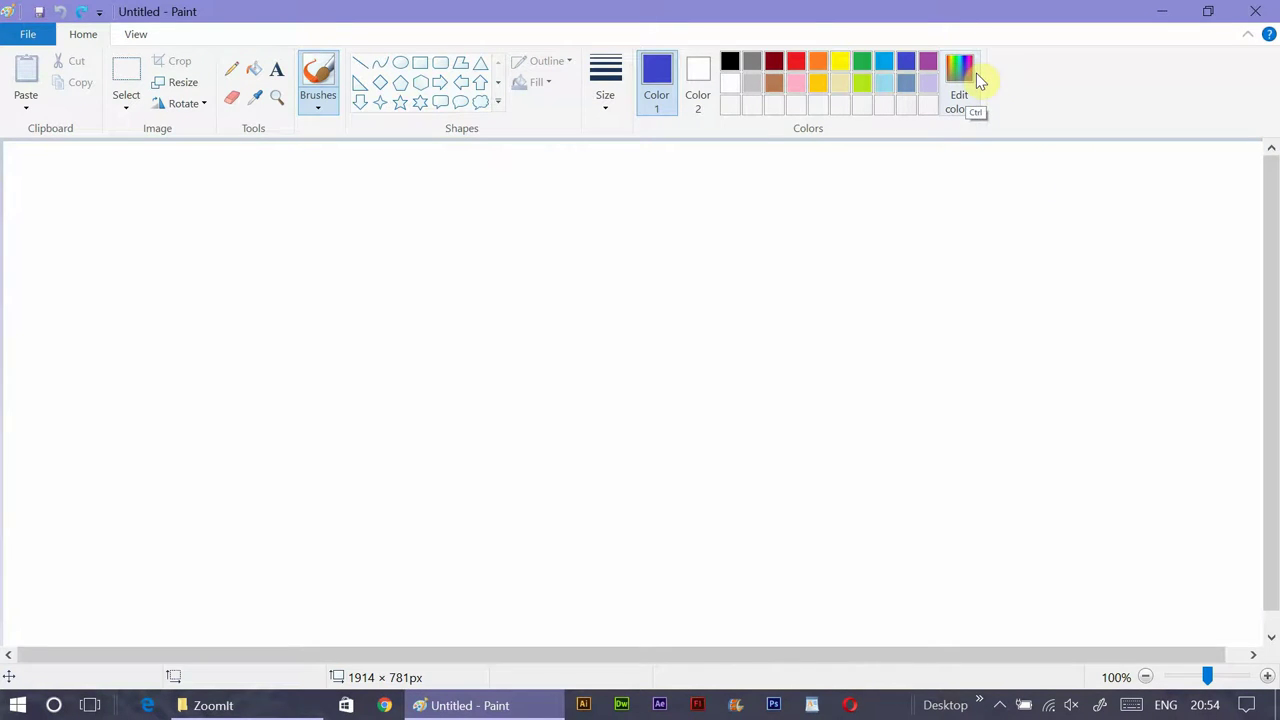
key("ctrl+1")
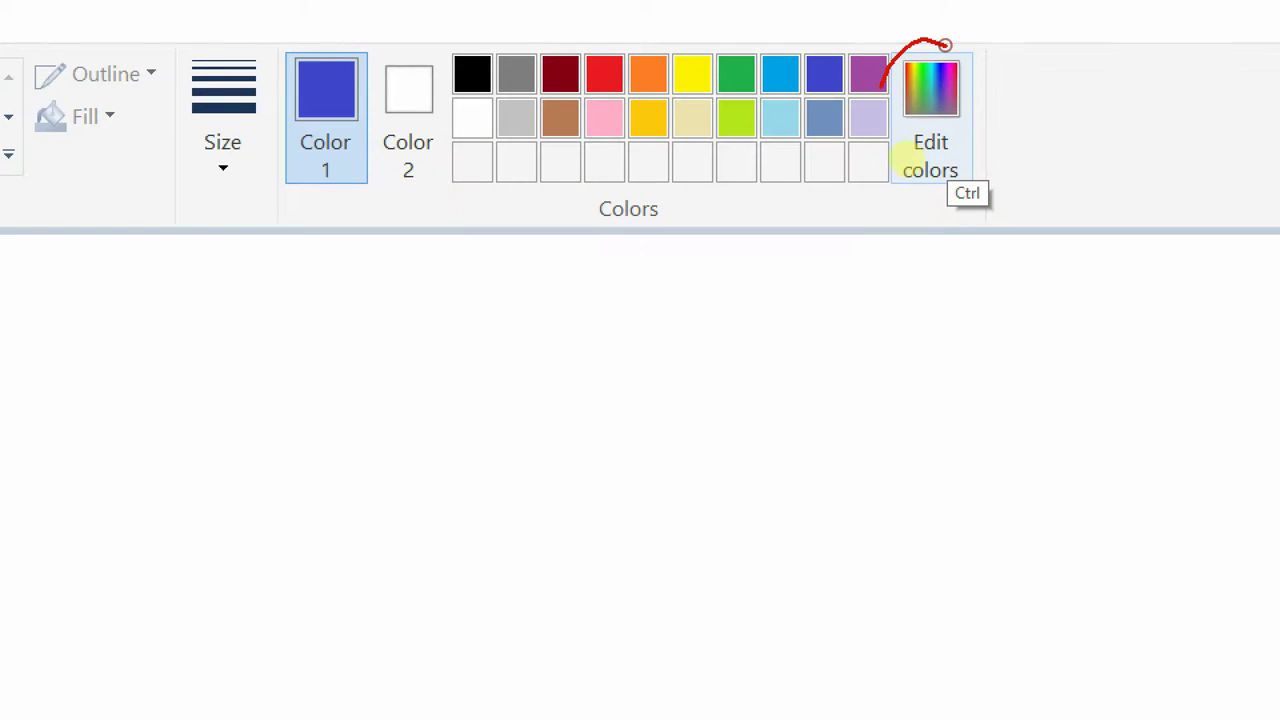
left_click_drag(945, 45, 882, 90)
key("ctrl+1")
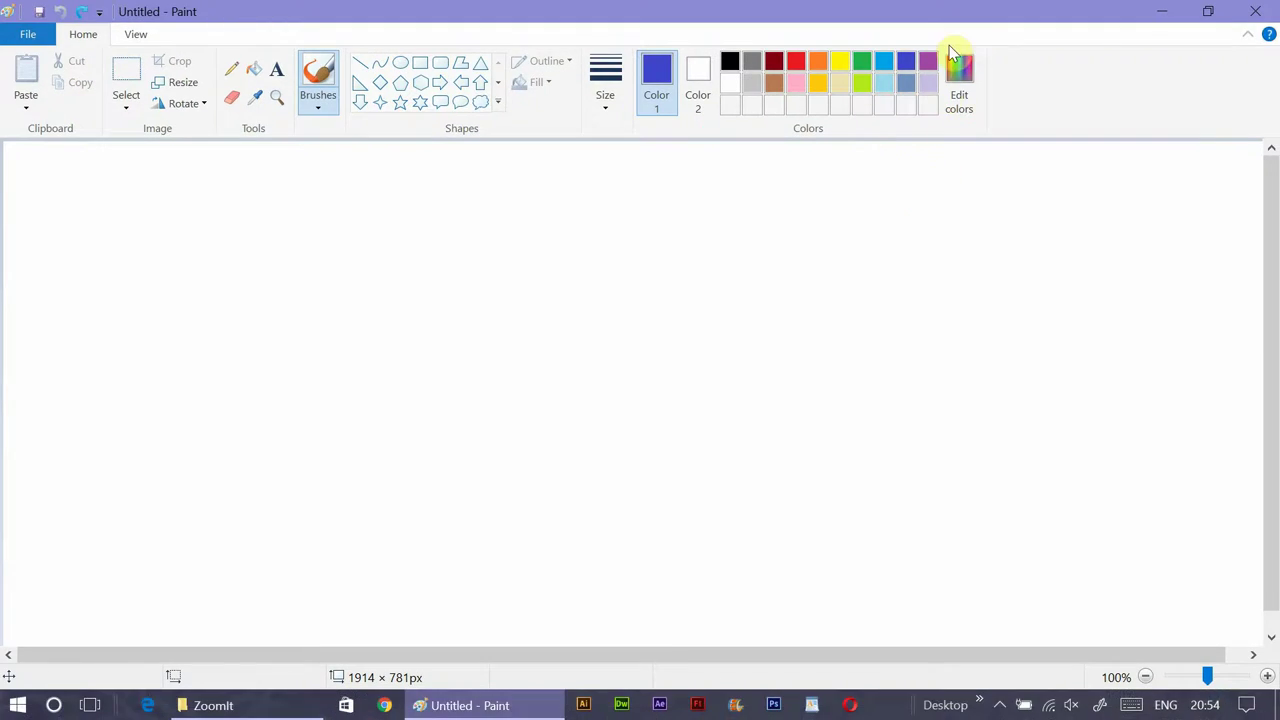
Define a darker blue as Color 1 by lowering the luminance to 85 (Red 38, Green 46, Blue 142).
left_click(960, 76)
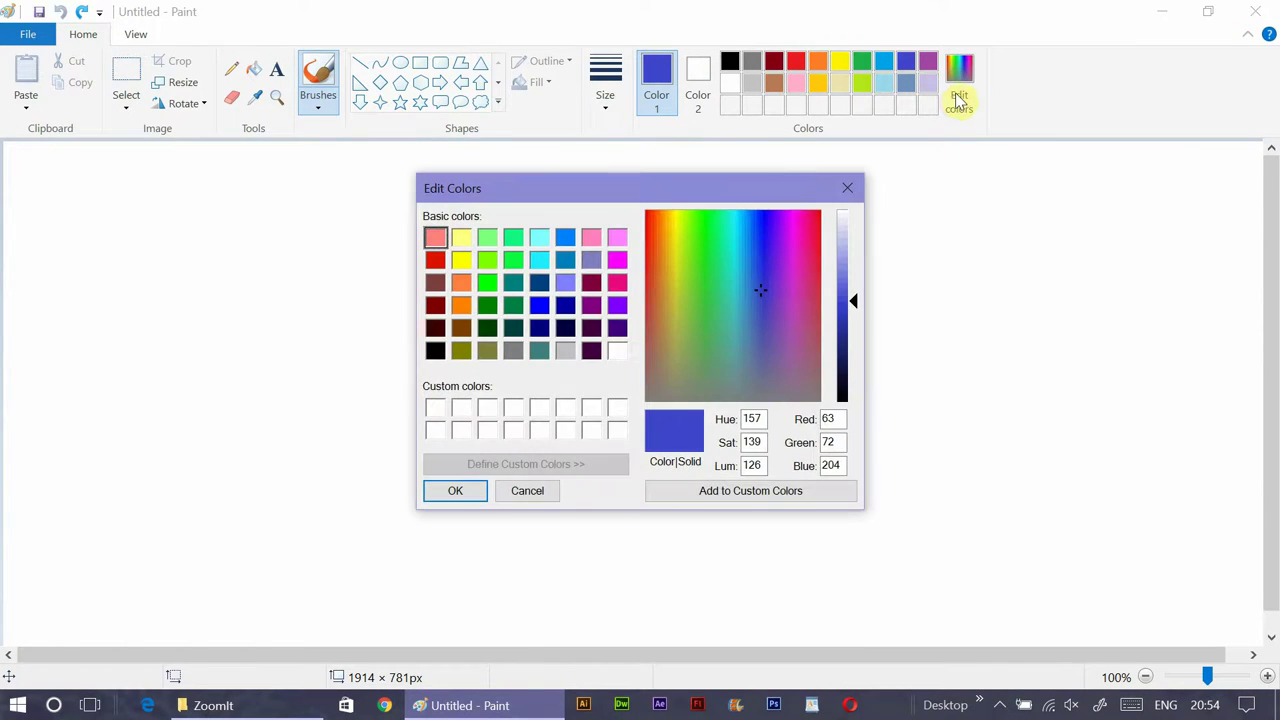
left_click_drag(856, 300, 853, 334)
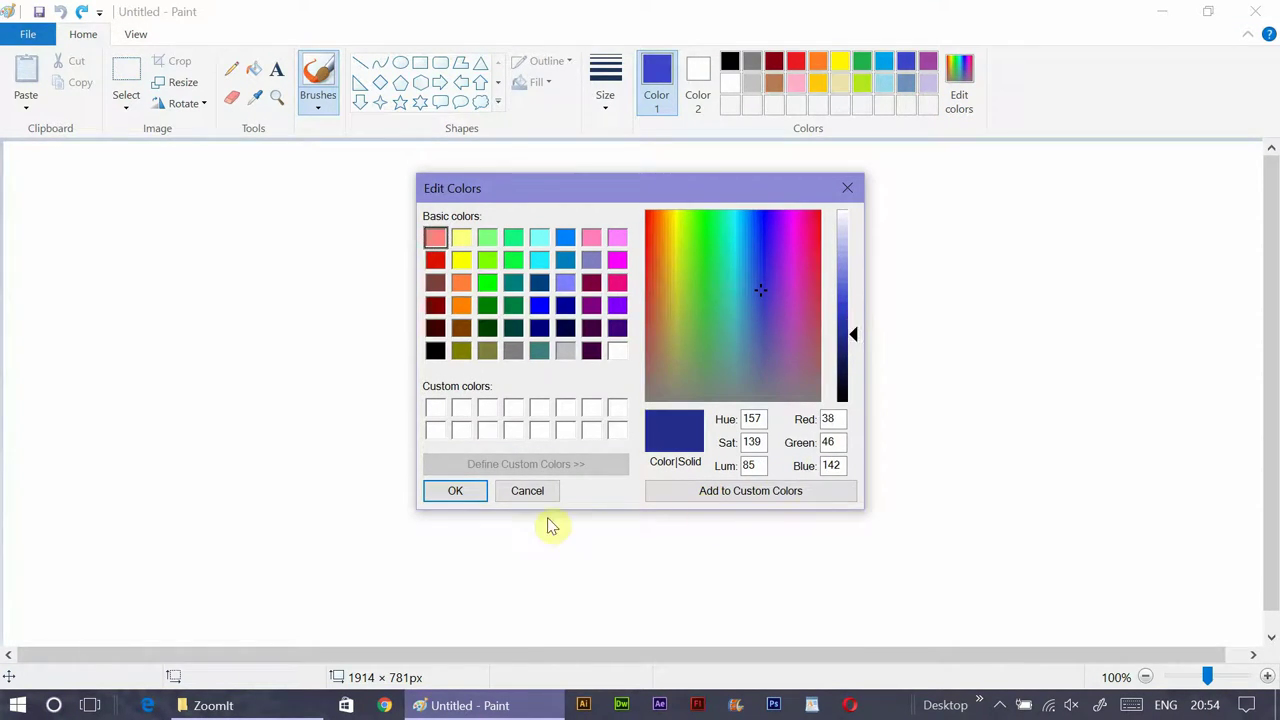
left_click(455, 491)
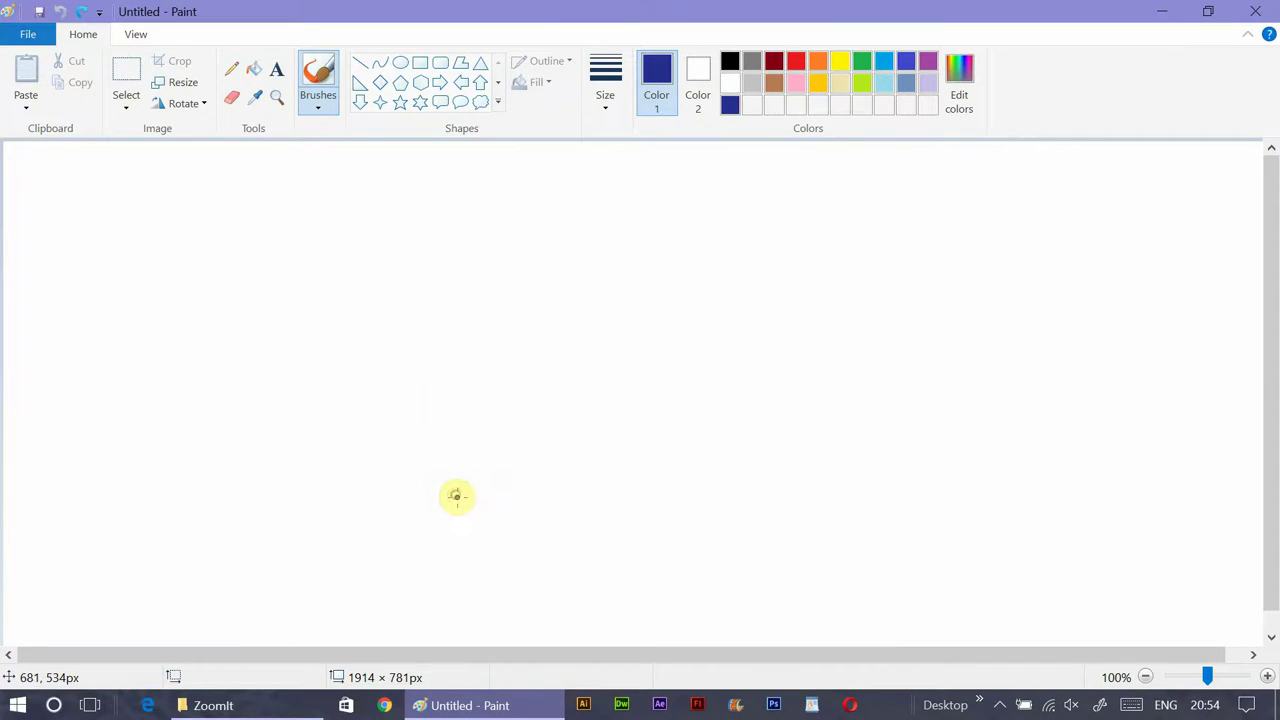
Paint a thick diagonal dark blue test stroke with the Oil brush at the largest size.
left_click(318, 105)
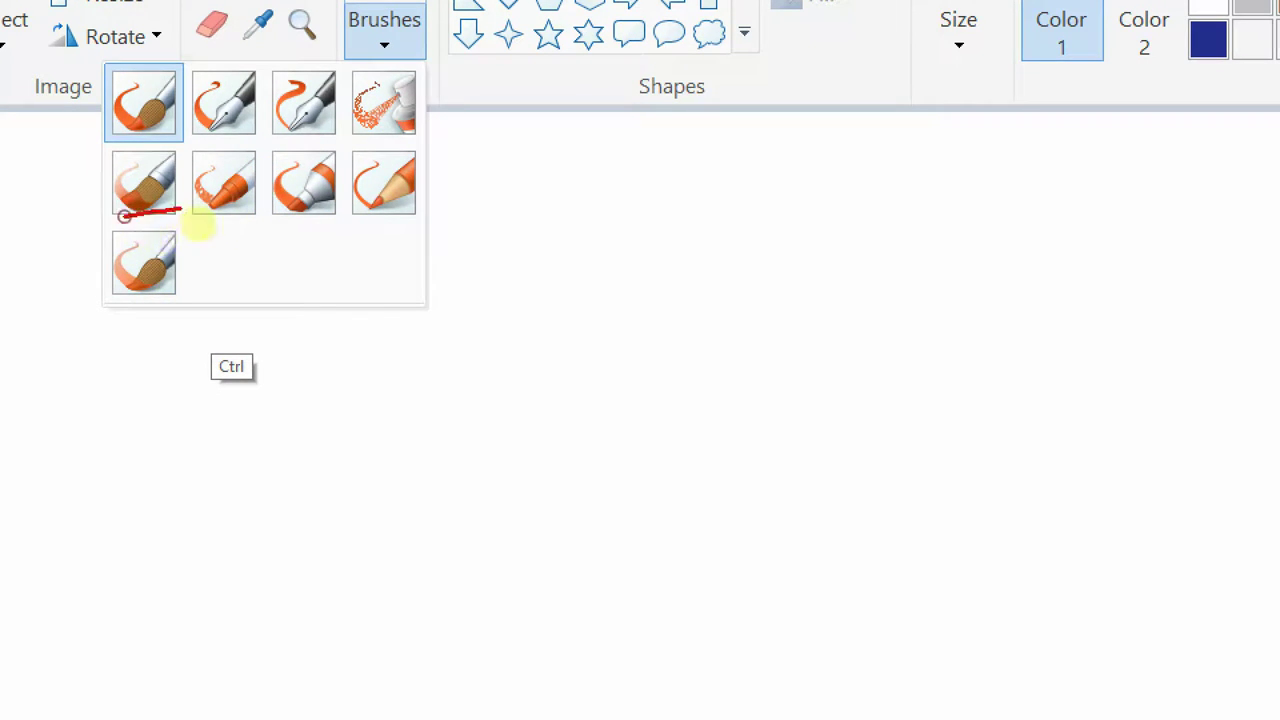
left_click_drag(114, 306, 203, 309)
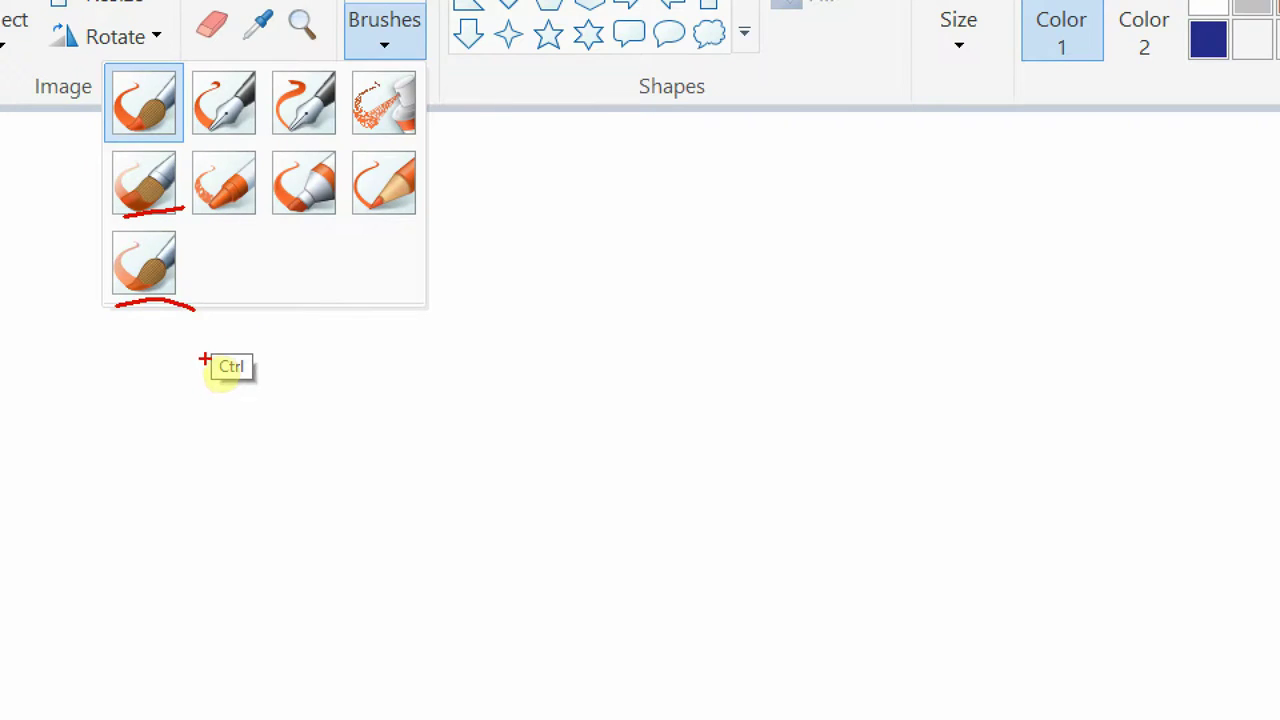
key("Escape")
left_click(320, 107)
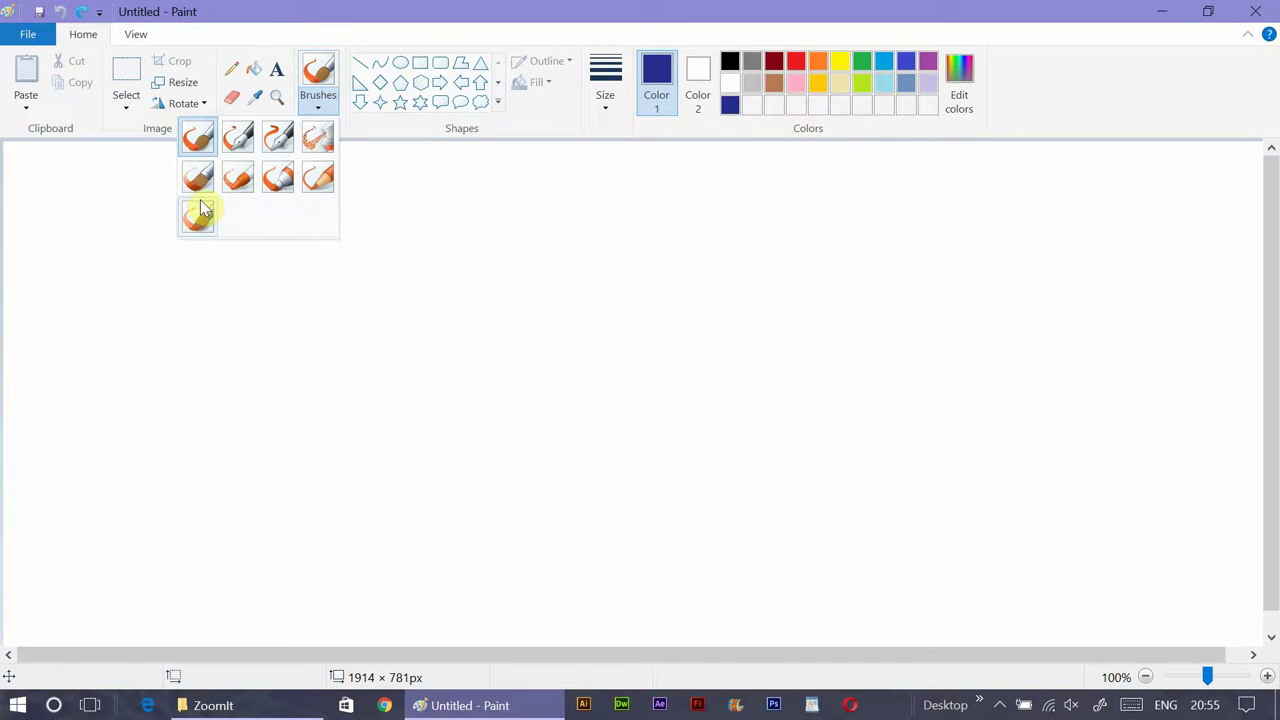
left_click(251, 180)
left_click(496, 252)
left_click(605, 113)
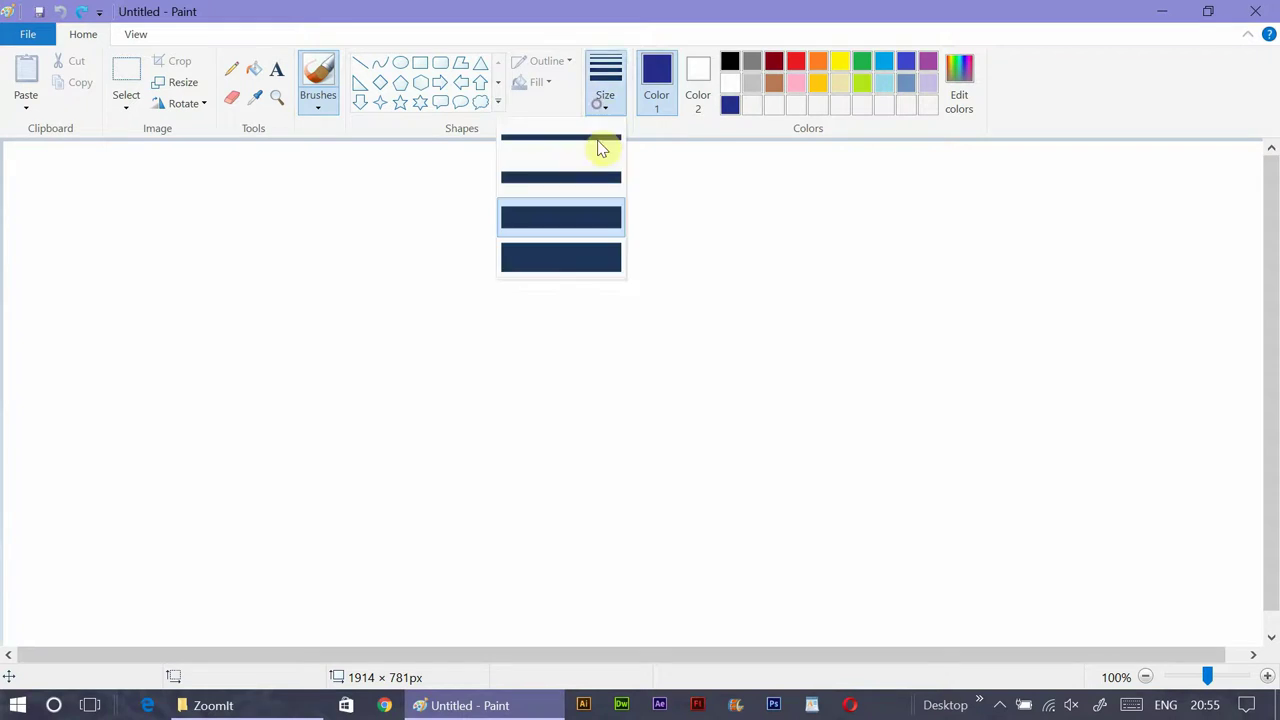
left_click(577, 262)
left_click_drag(485, 207, 340, 408)
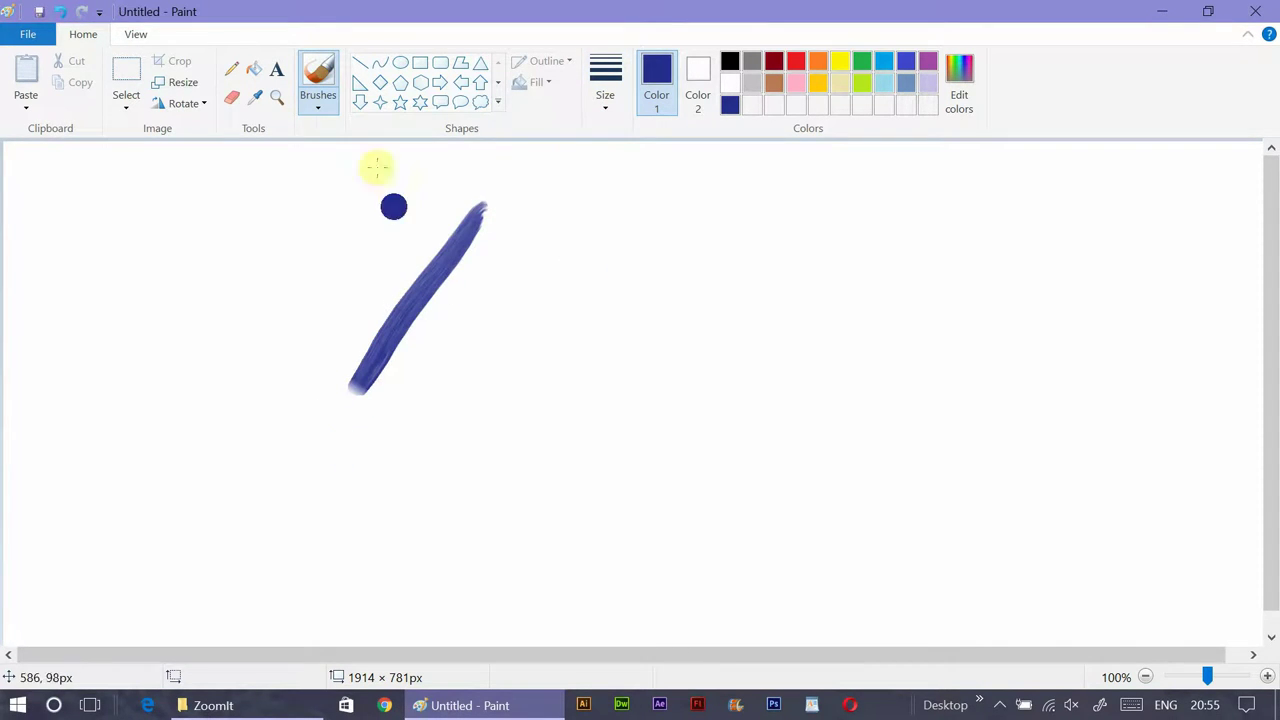
Paint a parallel test stroke with the Watercolor brush at the largest size, and undo both test strokes.
left_click(320, 107)
left_click(198, 222)
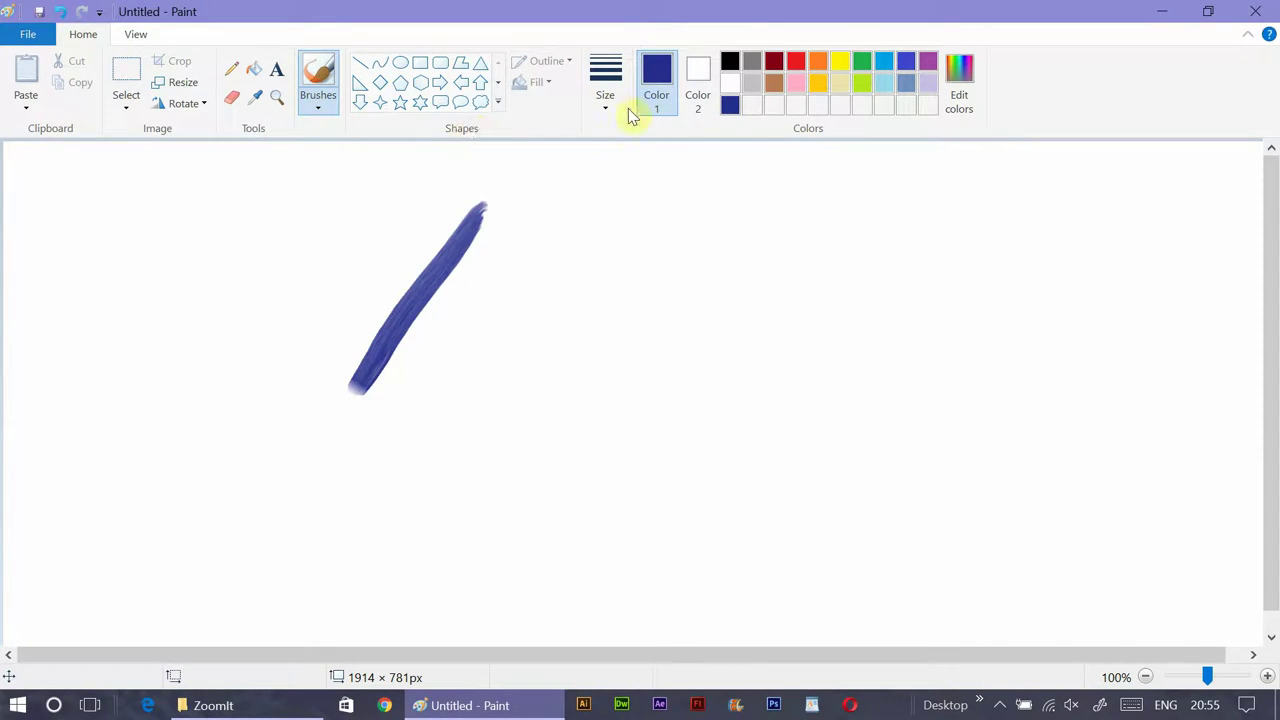
left_click(608, 112)
left_click(589, 269)
left_click_drag(532, 226, 412, 392)
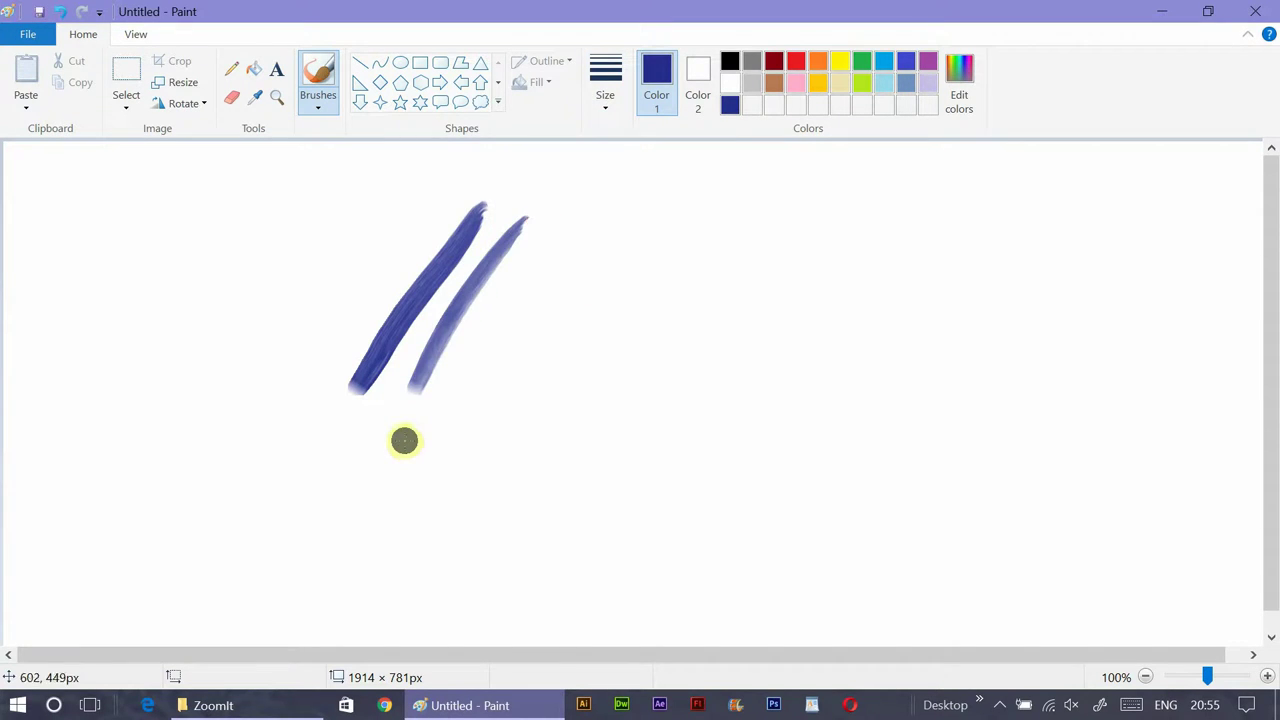
key("ctrl+z")
key("ctrl+z")
Fill the whole canvas with the custom dark blue.
left_click(258, 70)
left_click(352, 268)
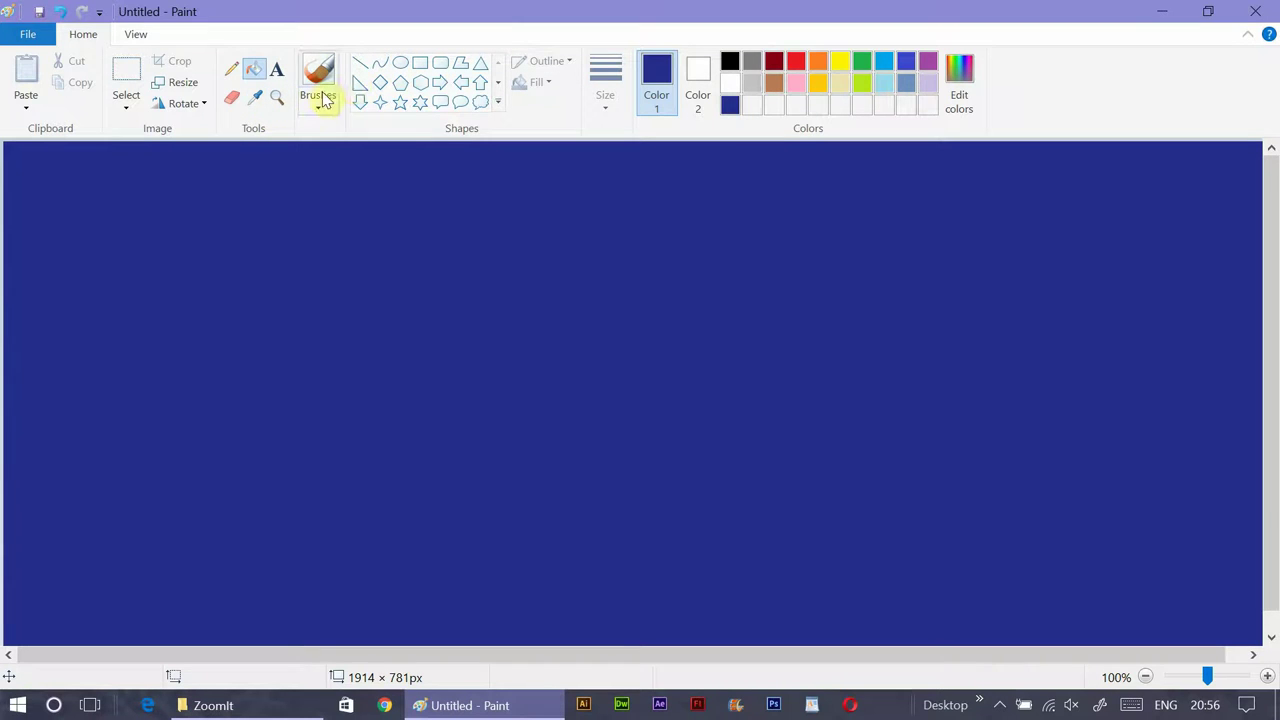
Mix a darker navy shade of the current blue and brush it over most of the canvas with rough diagonal strokes.
left_click(960, 80)
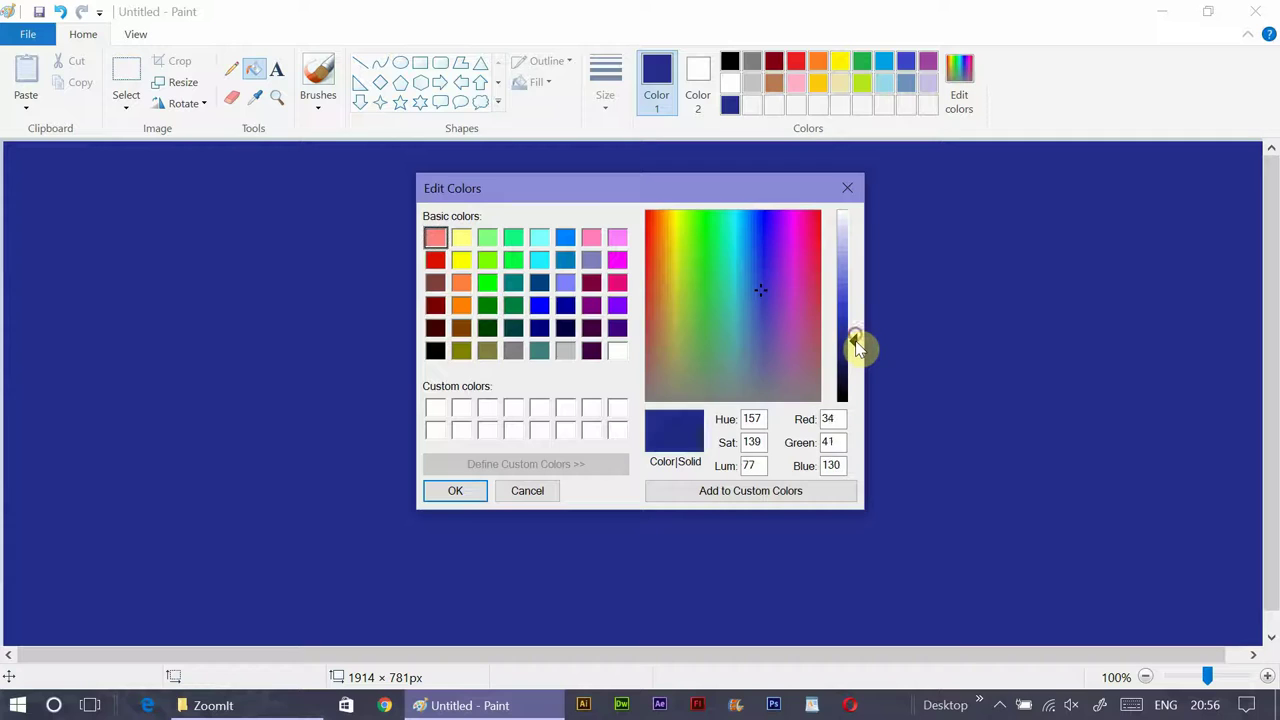
left_click(456, 490)
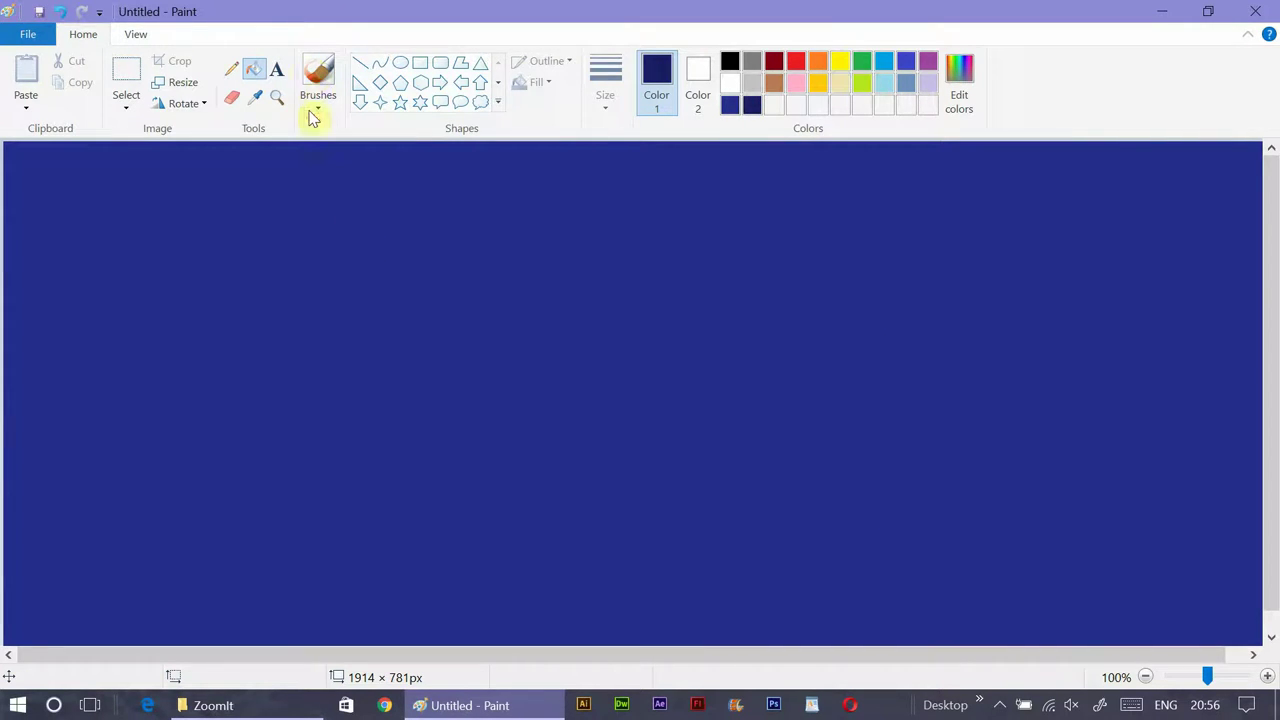
left_click(318, 100)
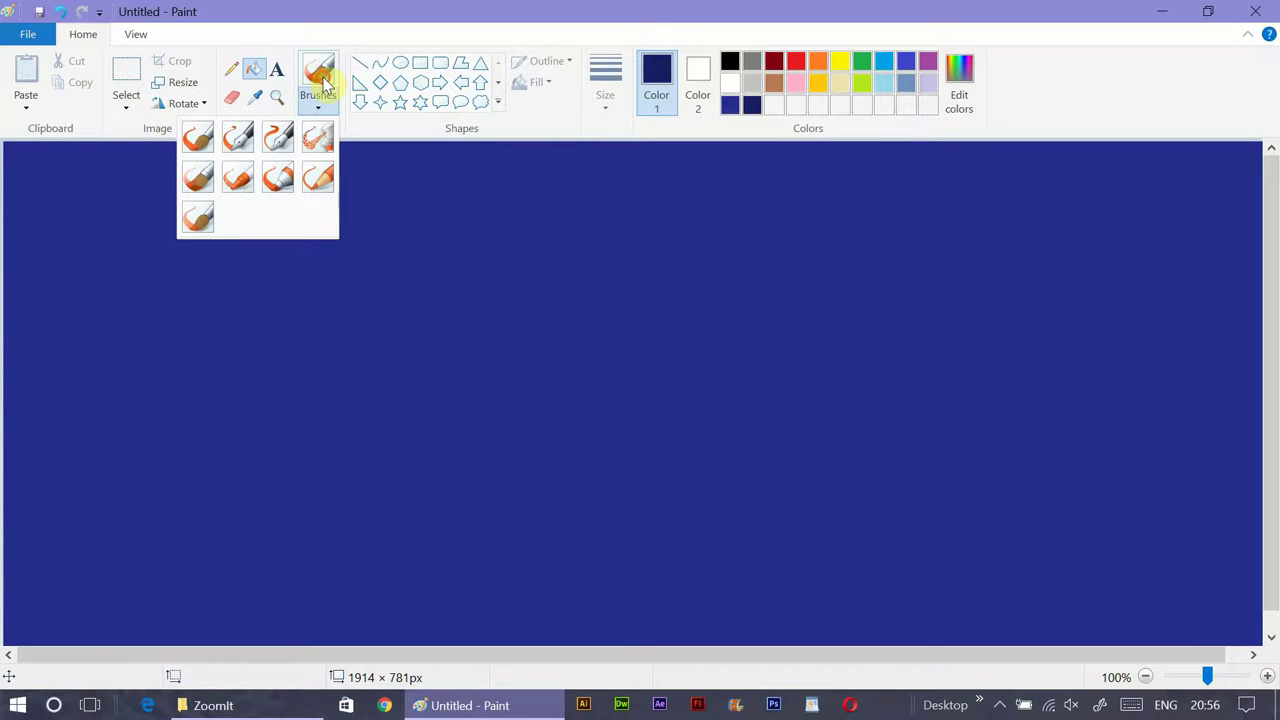
left_click(322, 80)
left_click(606, 100)
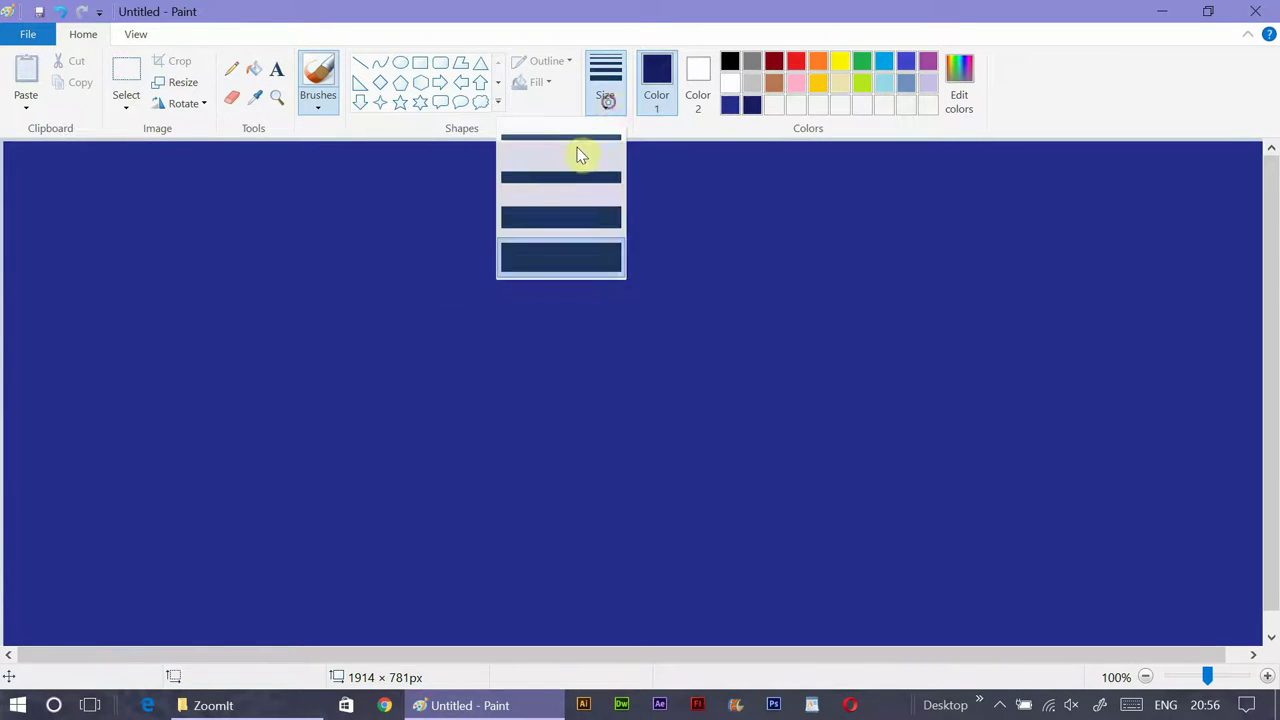
left_click(580, 152)
left_click(357, 224)
mouse_move(316, 261)
left_mouse_down()
mouse_move(177, 280)
mouse_move(206, 420)
mouse_move(303, 320)
mouse_move(405, 280)
mouse_move(223, 423)
mouse_move(551, 191)
mouse_move(331, 449)
mouse_move(382, 342)
mouse_move(520, 294)
mouse_move(491, 366)
mouse_move(343, 503)
mouse_move(405, 535)
mouse_move(529, 429)
mouse_move(740, 191)
mouse_move(766, 297)
mouse_move(845, 240)
mouse_move(980, 240)
mouse_move(797, 443)
mouse_move(654, 534)
mouse_move(675, 435)
mouse_move(431, 566)
mouse_move(457, 540)
mouse_move(214, 355)
mouse_move(177, 254)
mouse_move(140, 206)
mouse_move(206, 183)
mouse_move(106, 314)
mouse_move(229, 263)
mouse_move(149, 489)
mouse_move(900, 326)
mouse_move(952, 380)
mouse_move(983, 380)
mouse_move(1077, 426)
mouse_move(949, 403)
mouse_move(745, 616)
mouse_move(549, 611)
mouse_move(990, 468)
mouse_move(935, 540)
left_mouse_up()
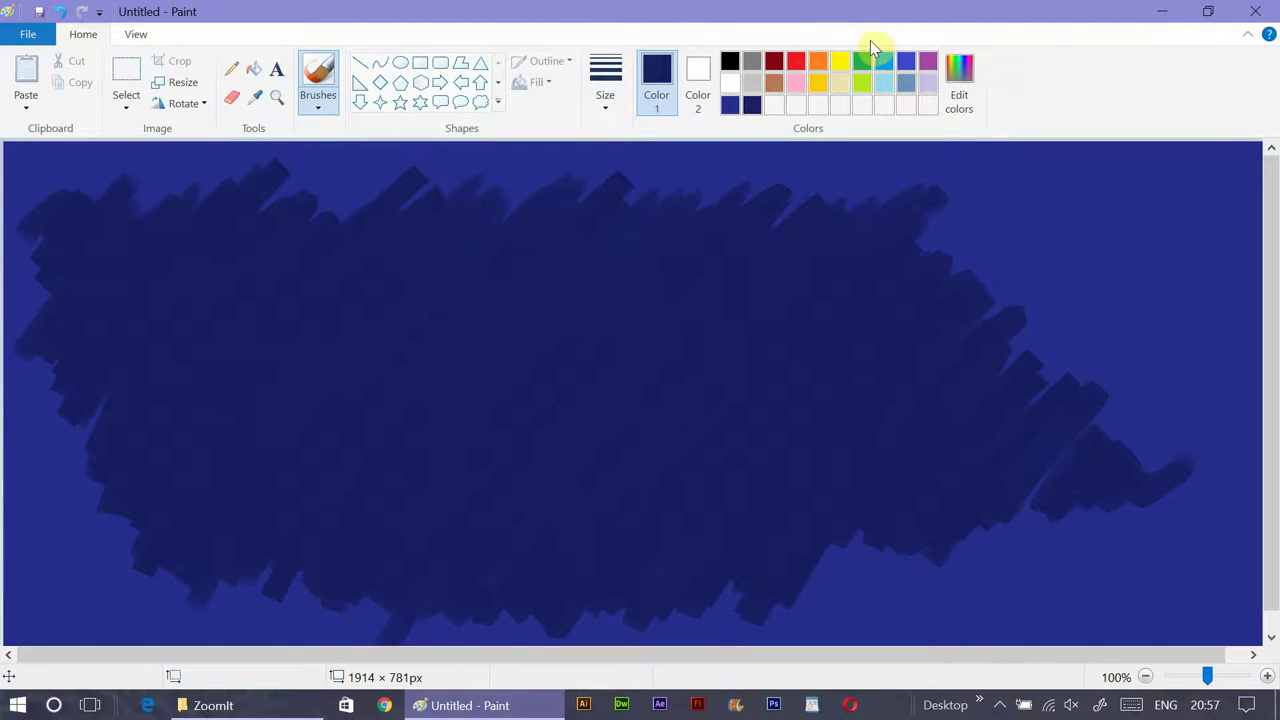
Outline an arched crescent in orange at the centre of the navy area with the second-largest brush size.
left_click(609, 106)
left_click(563, 236)
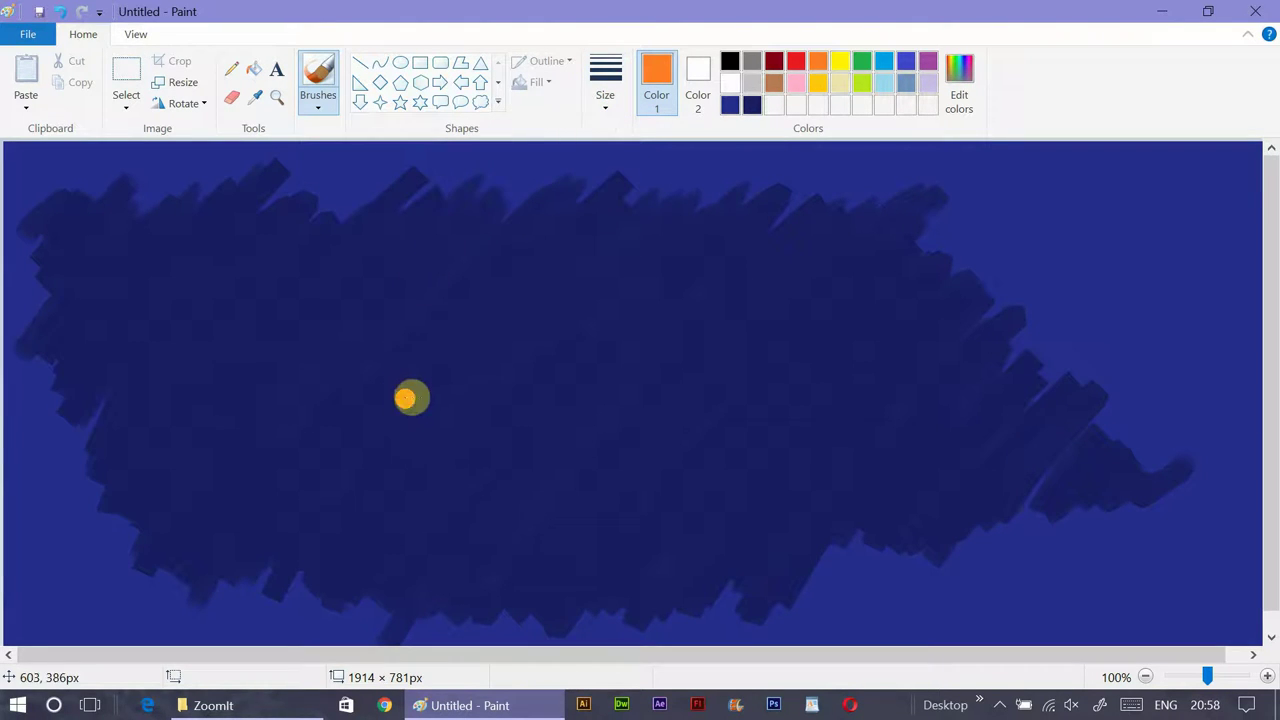
mouse_move(397, 407)
left_mouse_down()
mouse_move(370, 421)
mouse_move(427, 354)
mouse_move(366, 425)
mouse_move(480, 292)
mouse_move(436, 333)
mouse_move(447, 307)
mouse_move(469, 294)
mouse_move(371, 422)
mouse_move(458, 329)
mouse_move(437, 334)
mouse_move(518, 271)
mouse_move(452, 303)
mouse_move(553, 269)
mouse_move(468, 292)
mouse_move(550, 273)
mouse_move(595, 286)
mouse_move(535, 276)
mouse_move(668, 305)
left_mouse_up()
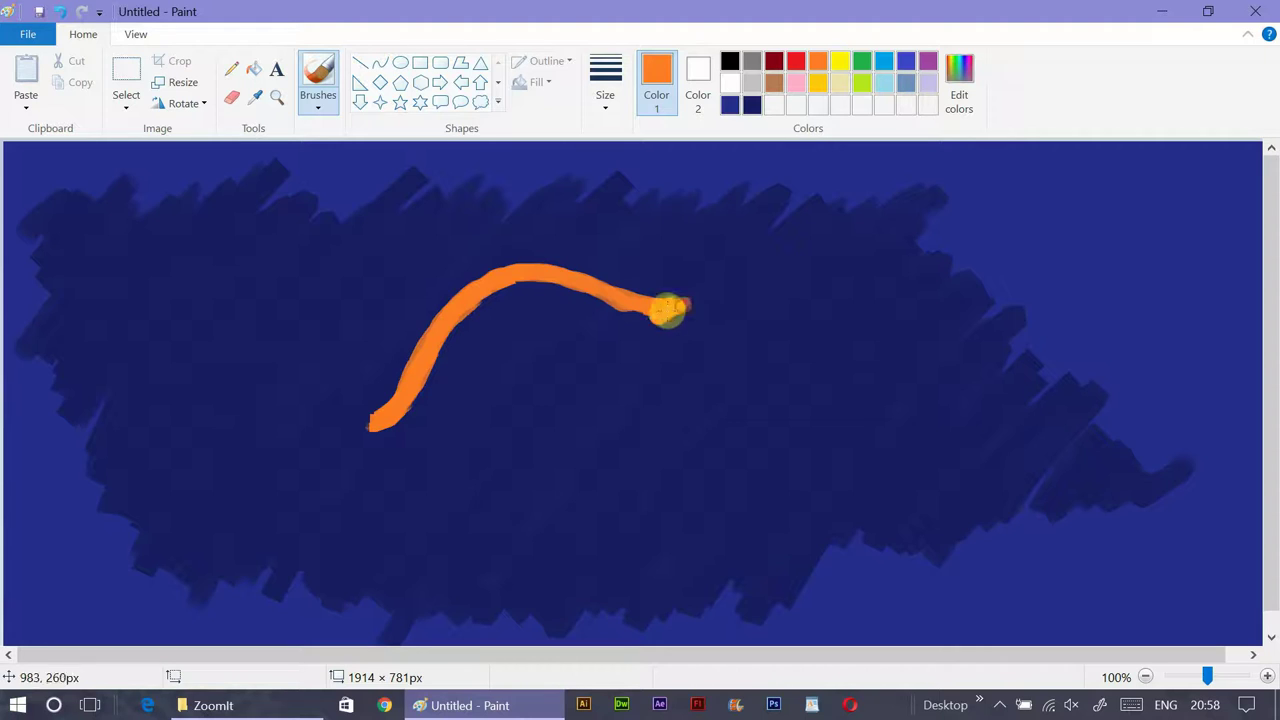
mouse_move(400, 410)
left_mouse_down()
mouse_move(498, 338)
mouse_move(540, 329)
mouse_move(471, 351)
mouse_move(657, 311)
mouse_move(545, 317)
mouse_move(533, 328)
mouse_move(631, 308)
mouse_move(531, 326)
mouse_move(651, 313)
mouse_move(512, 338)
mouse_move(386, 423)
mouse_move(383, 410)
mouse_move(670, 305)
left_mouse_up()
Fill the inside of the crescent with solid orange and round out its upper edge.
mouse_move(488, 293)
left_mouse_down()
mouse_move(468, 338)
mouse_move(494, 294)
mouse_move(609, 303)
left_mouse_up()
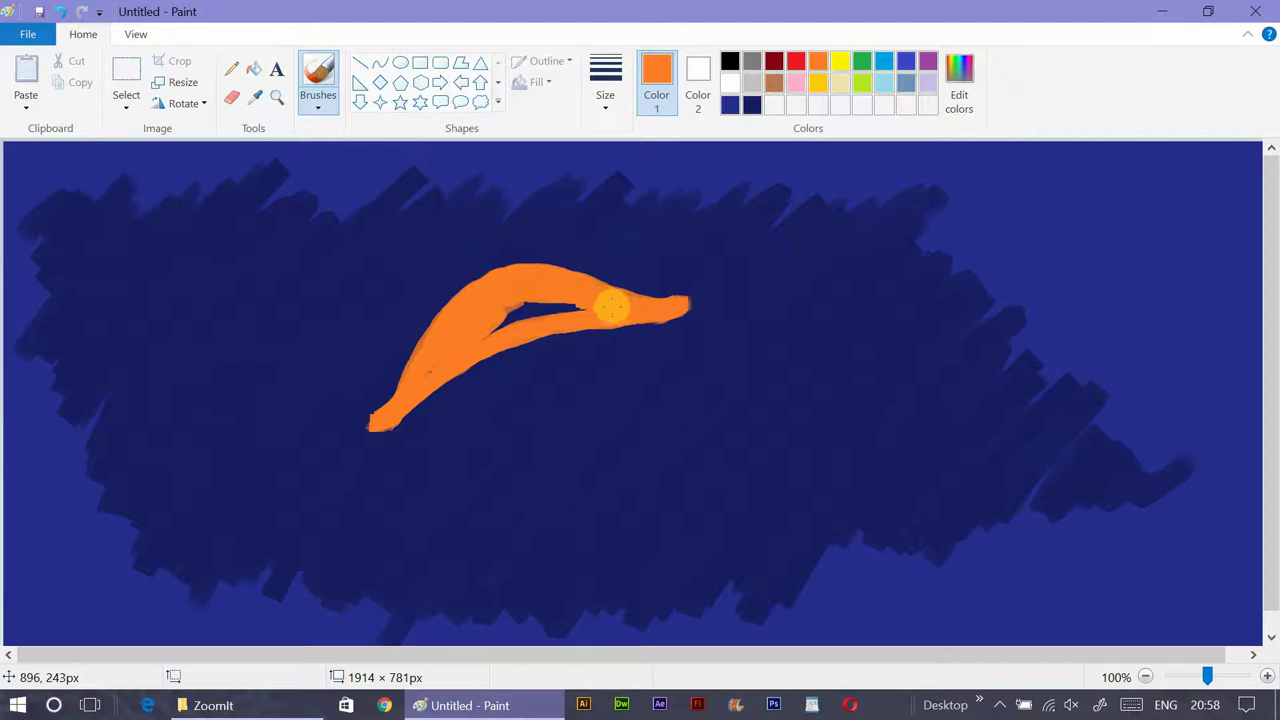
mouse_move(500, 322)
left_mouse_down()
mouse_move(545, 310)
mouse_move(524, 325)
mouse_move(538, 296)
mouse_move(470, 319)
mouse_move(437, 359)
mouse_move(438, 330)
mouse_move(411, 370)
left_mouse_up()
mouse_move(497, 275)
left_mouse_down()
mouse_move(375, 420)
mouse_move(453, 303)
mouse_move(489, 281)
mouse_move(435, 318)
mouse_move(506, 272)
mouse_move(540, 270)
mouse_move(476, 283)
mouse_move(528, 264)
mouse_move(602, 283)
mouse_move(525, 270)
mouse_move(458, 300)
mouse_move(629, 258)
mouse_move(602, 292)
mouse_move(587, 286)
mouse_move(659, 301)
mouse_move(621, 290)
mouse_move(377, 422)
left_mouse_up()
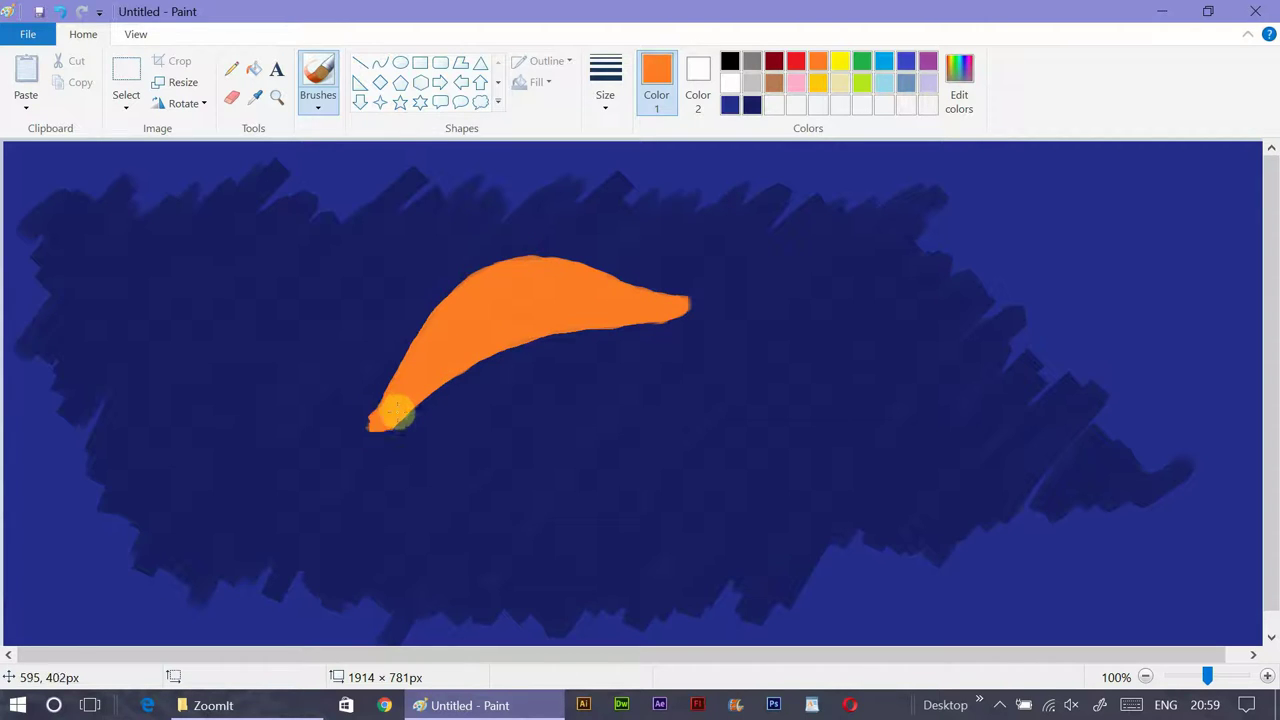
left_click(287, 239)
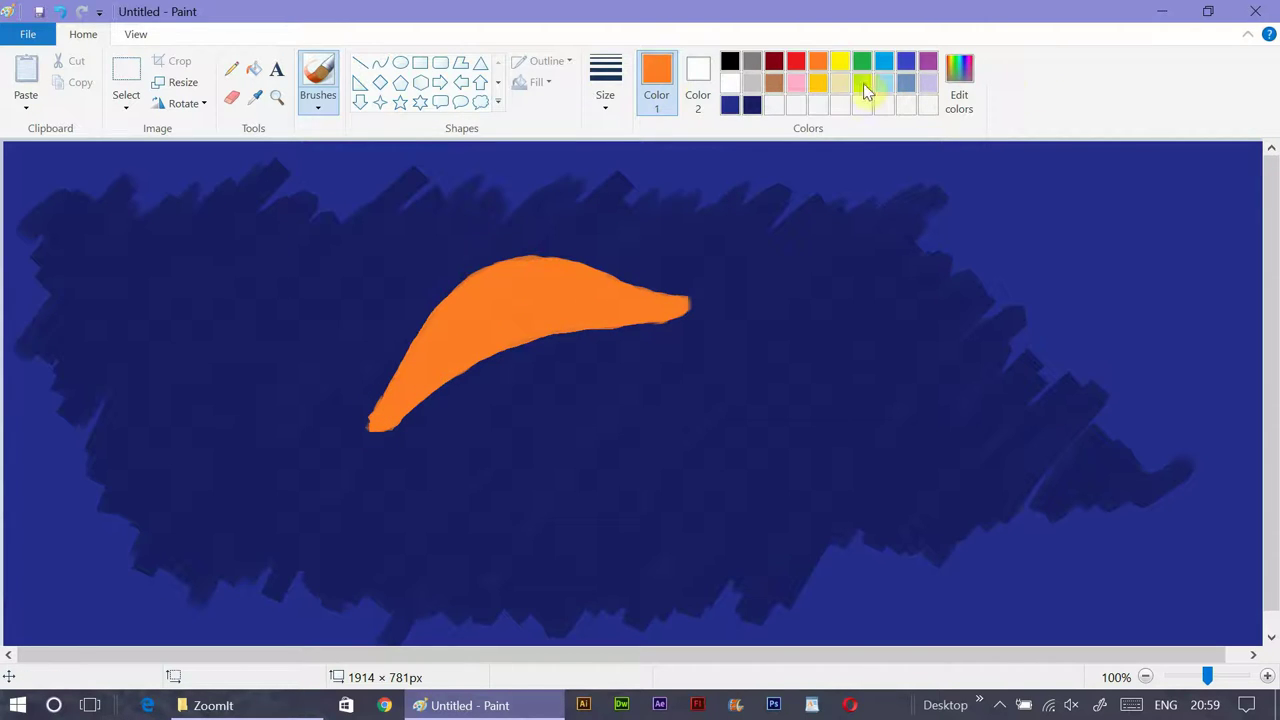
Touch up the orange crescent's outer edge with the navy brush at 200% zoom.
left_click(277, 103)
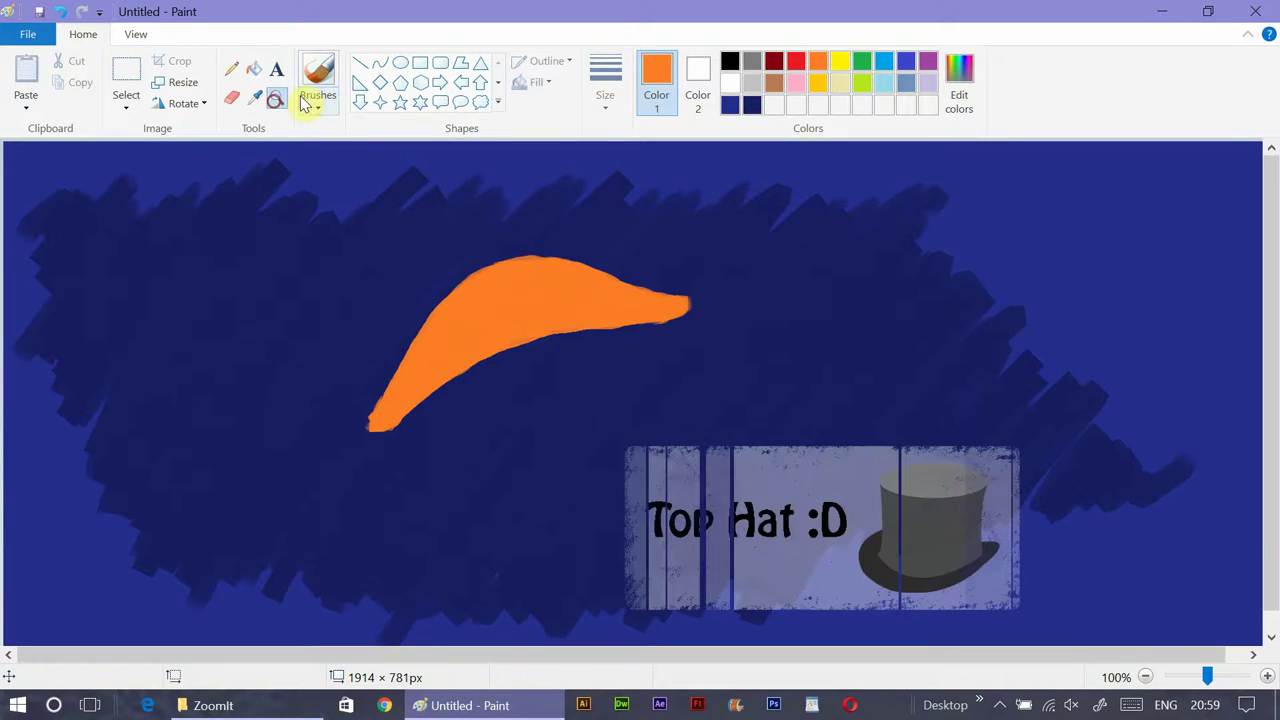
left_click(535, 365)
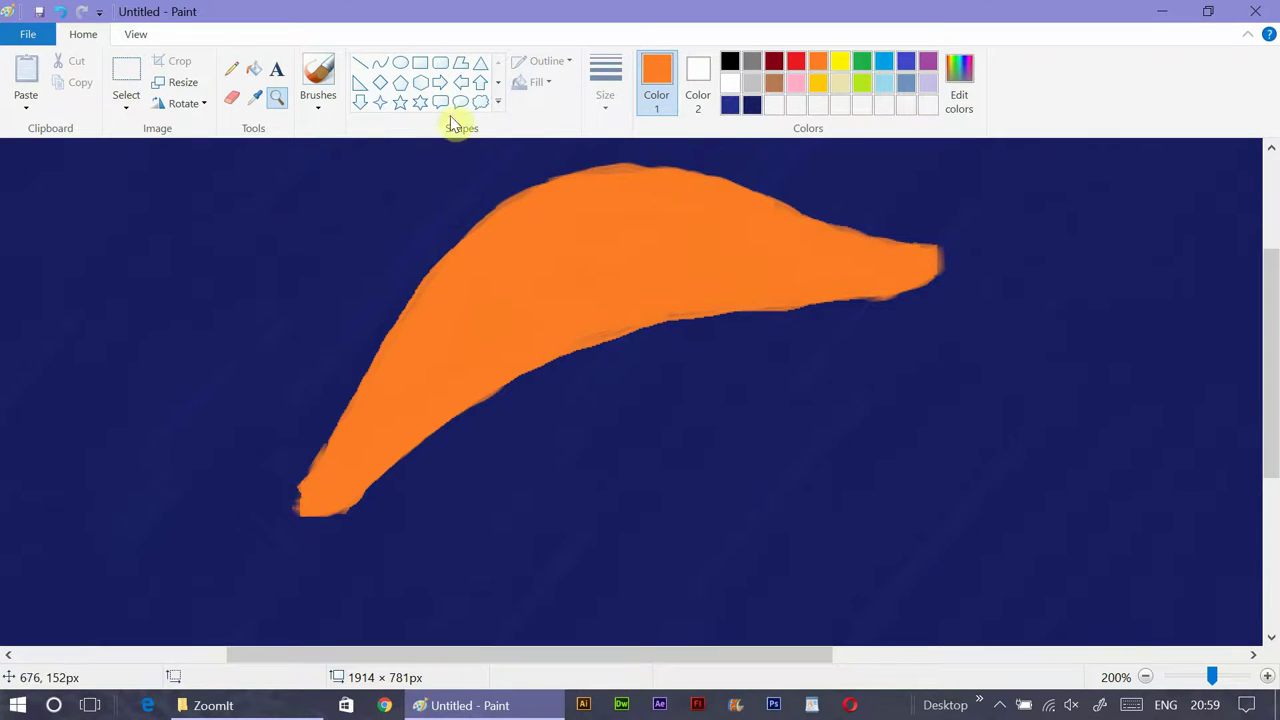
left_click(320, 78)
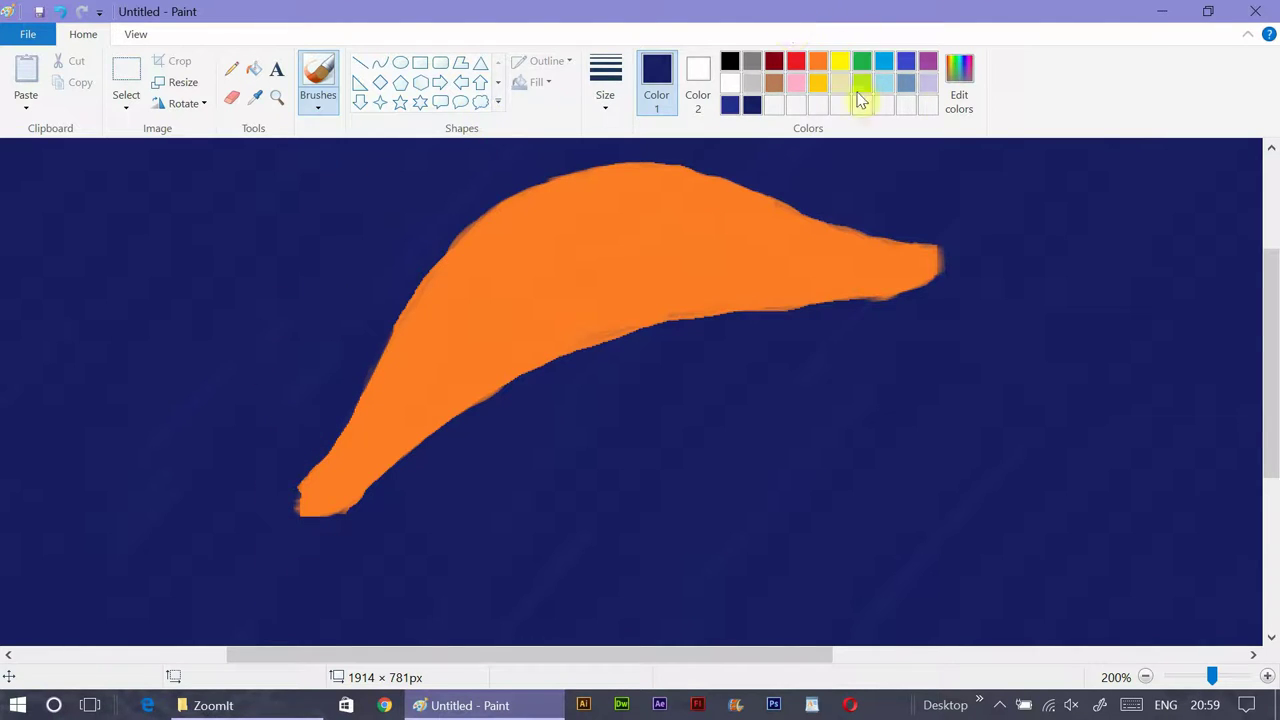
Paint a gold highlight patch across the middle of the orange crescent with the second-smallest brush size.
left_click(818, 62)
left_click(821, 84)
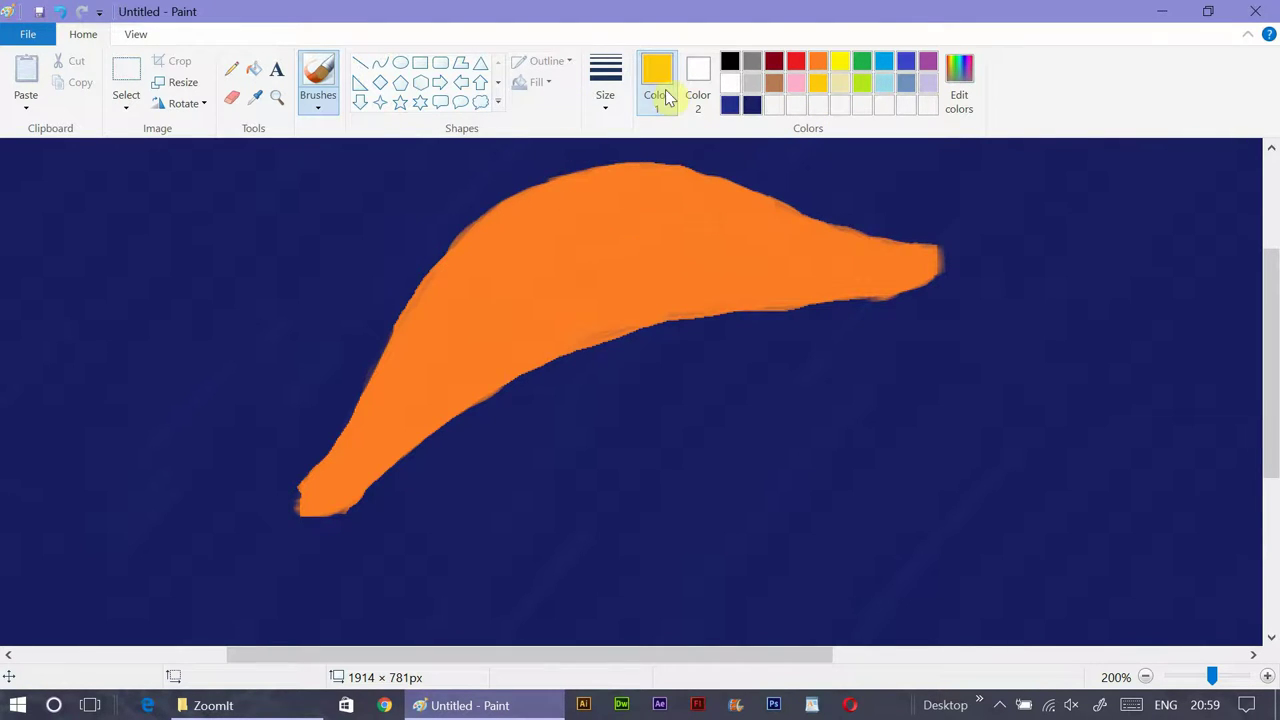
left_click(605, 88)
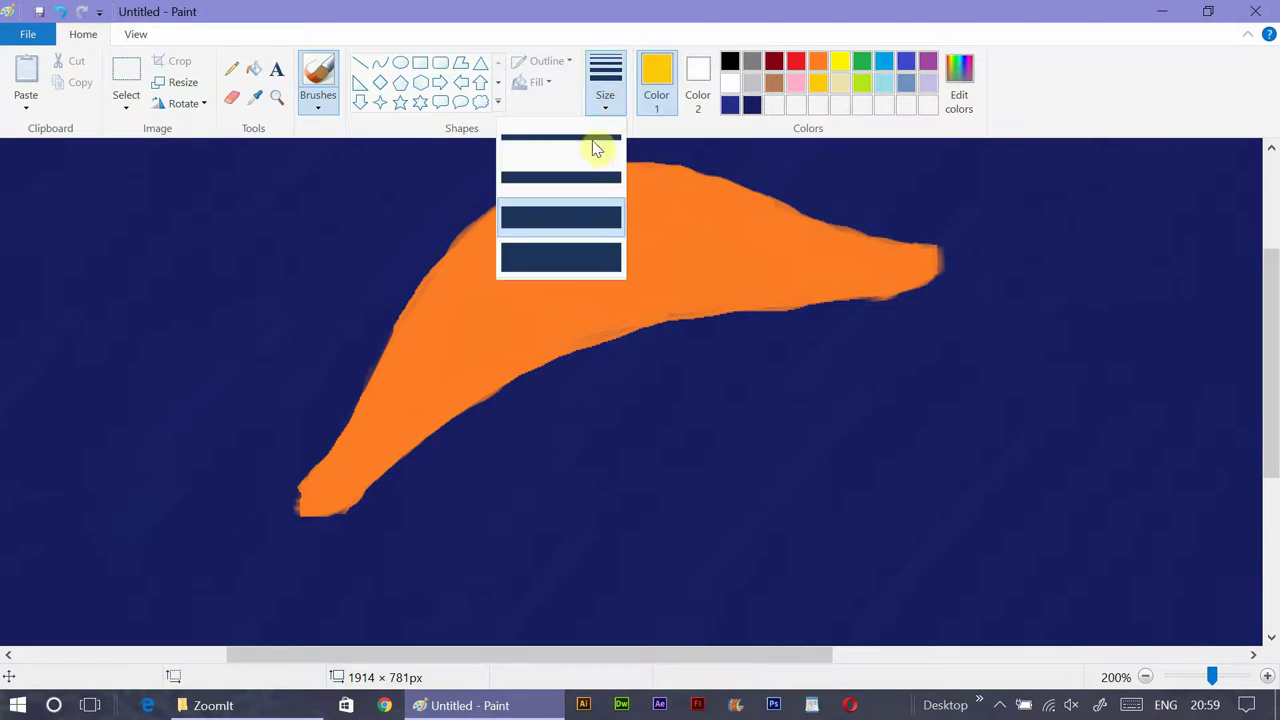
left_click(576, 180)
mouse_move(560, 200)
left_mouse_down()
mouse_move(531, 211)
mouse_move(578, 192)
mouse_move(504, 266)
left_mouse_up()
mouse_move(612, 224)
left_mouse_down()
mouse_move(580, 257)
mouse_move(656, 233)
mouse_move(651, 211)
mouse_move(587, 198)
mouse_move(651, 204)
mouse_move(641, 213)
mouse_move(673, 235)
mouse_move(570, 268)
mouse_move(559, 287)
mouse_move(610, 262)
mouse_move(571, 268)
mouse_move(586, 281)
mouse_move(533, 313)
mouse_move(625, 263)
mouse_move(648, 266)
mouse_move(535, 335)
mouse_move(529, 326)
mouse_move(657, 284)
left_mouse_up()
left_click(707, 230)
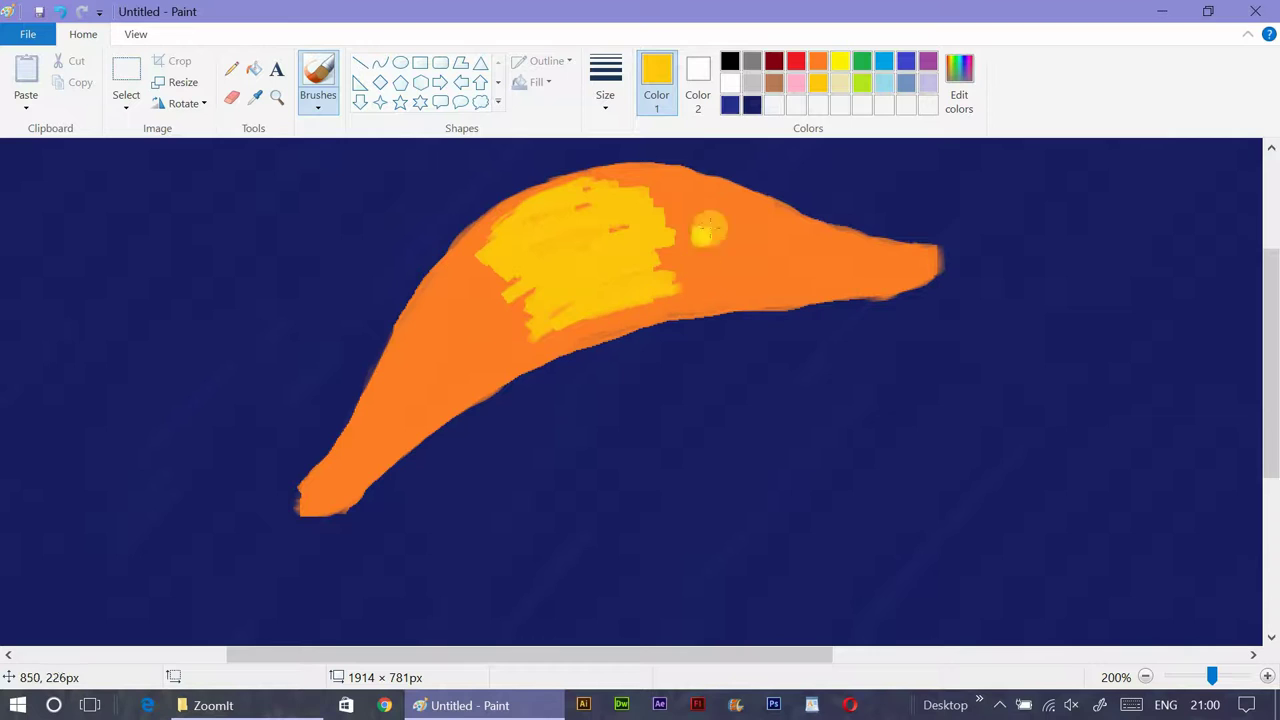
Mix a lighter orange (Red 254, Green 147, Blue 16) and paint it on both sides of the gold highlight.
left_click(960, 75)
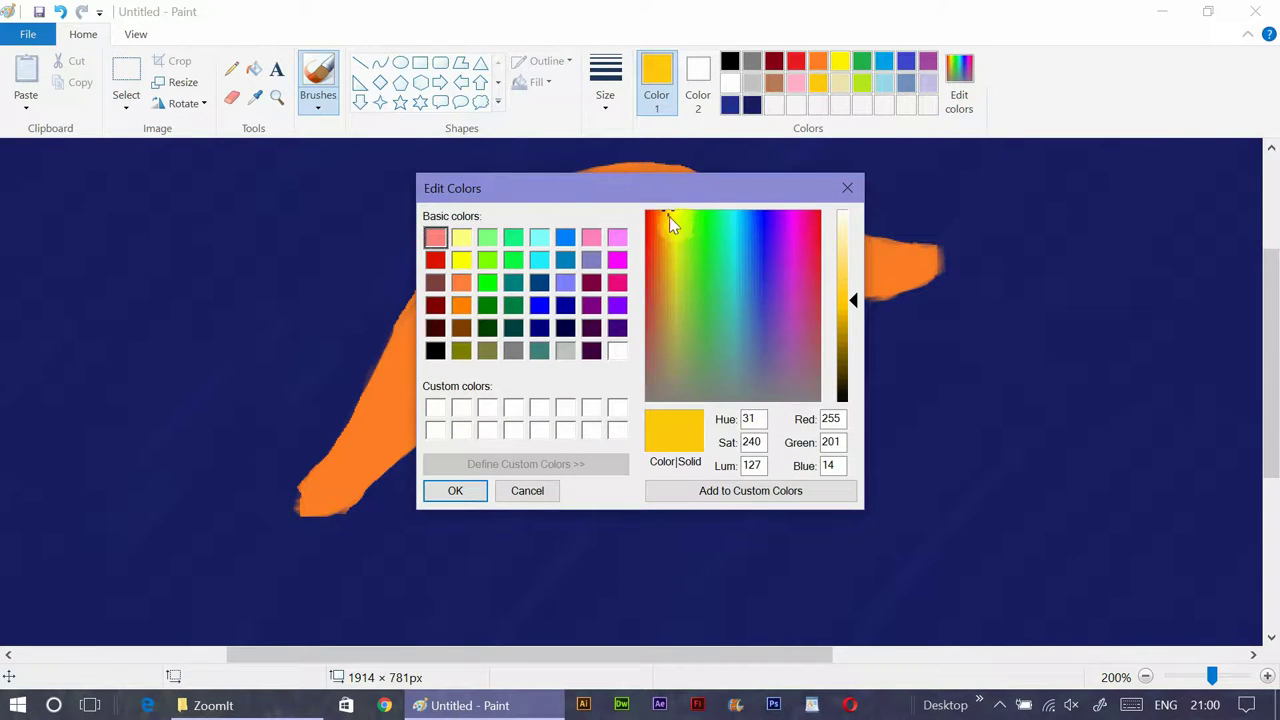
left_click(661, 213)
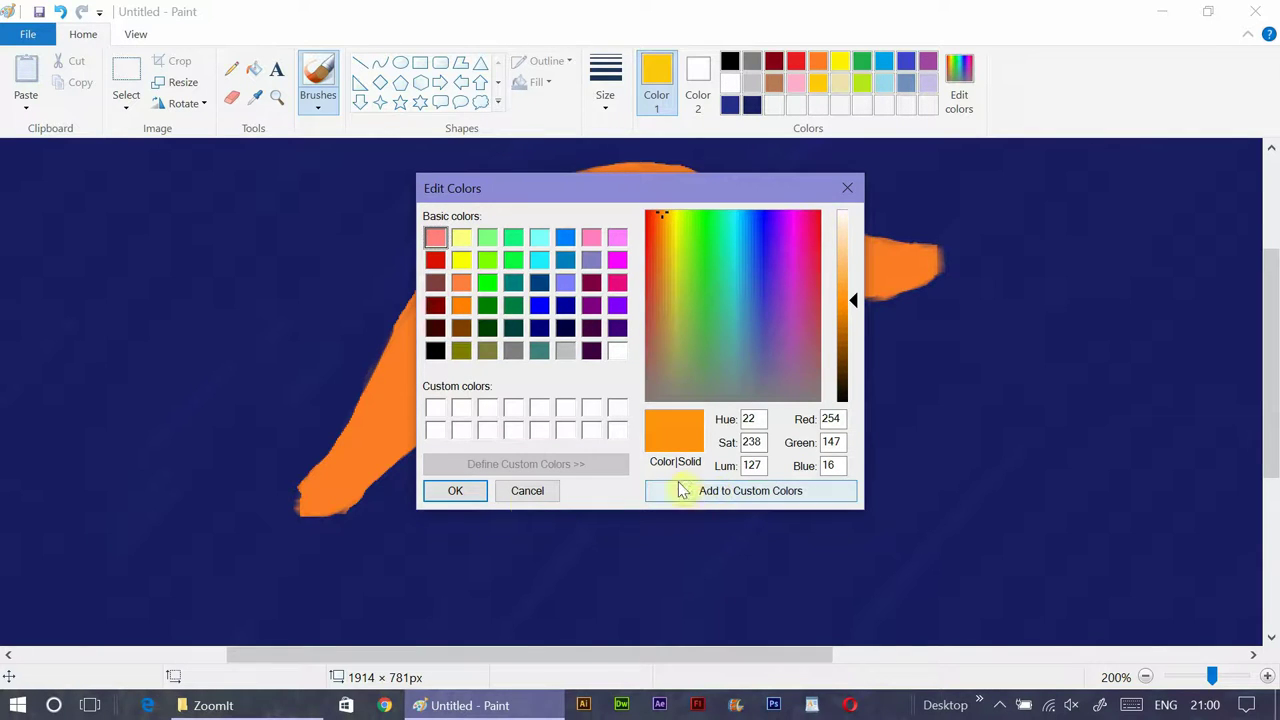
left_click(474, 491)
mouse_move(499, 245)
left_mouse_down()
mouse_move(469, 309)
mouse_move(429, 322)
mouse_move(432, 349)
mouse_move(466, 275)
mouse_move(519, 290)
mouse_move(526, 339)
left_mouse_up()
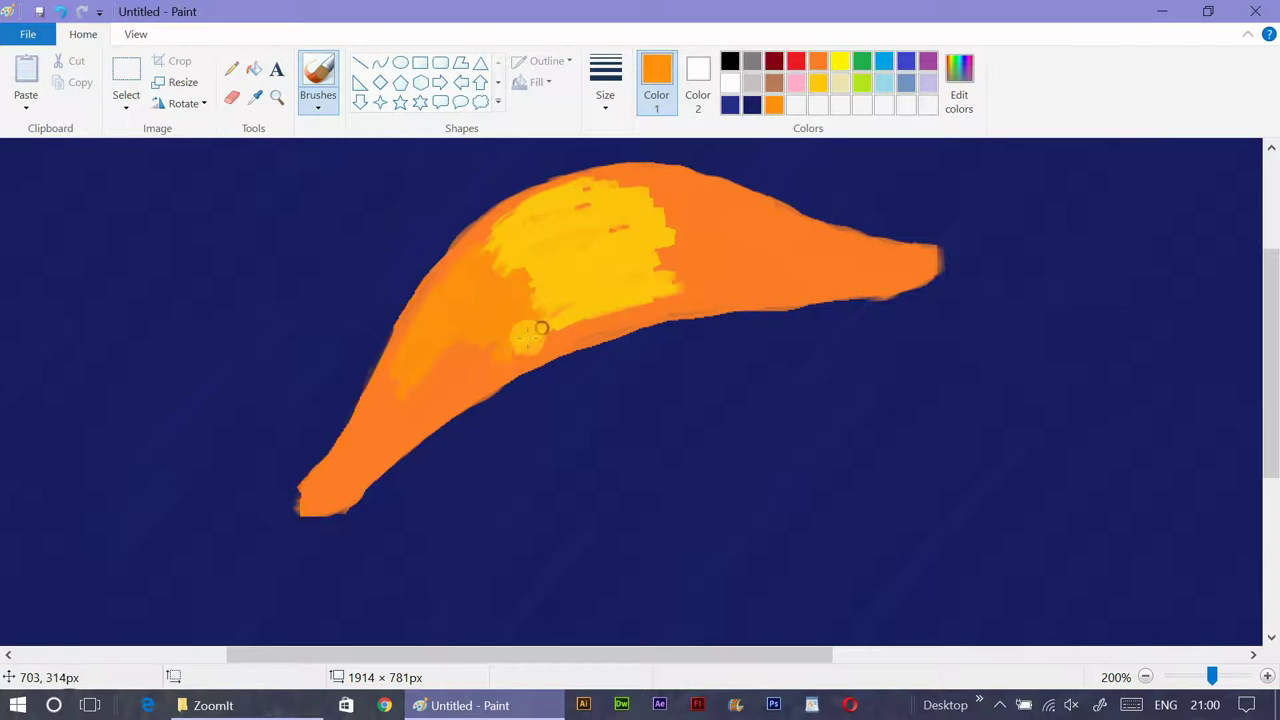
mouse_move(720, 196)
left_mouse_down()
mouse_move(678, 260)
mouse_move(706, 251)
left_mouse_up()
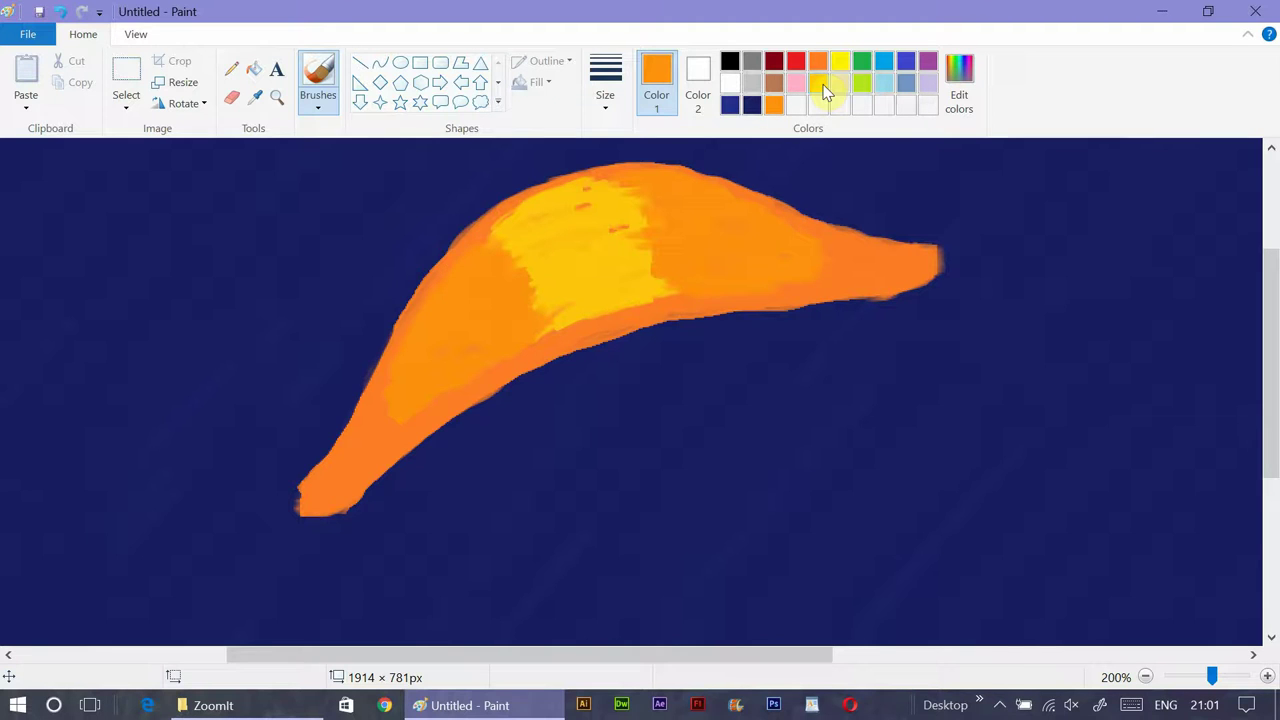
Mix an amber (Red 254, Green 183, Blue 16) and paint it along both sides of the gold highlight.
left_click(962, 78)
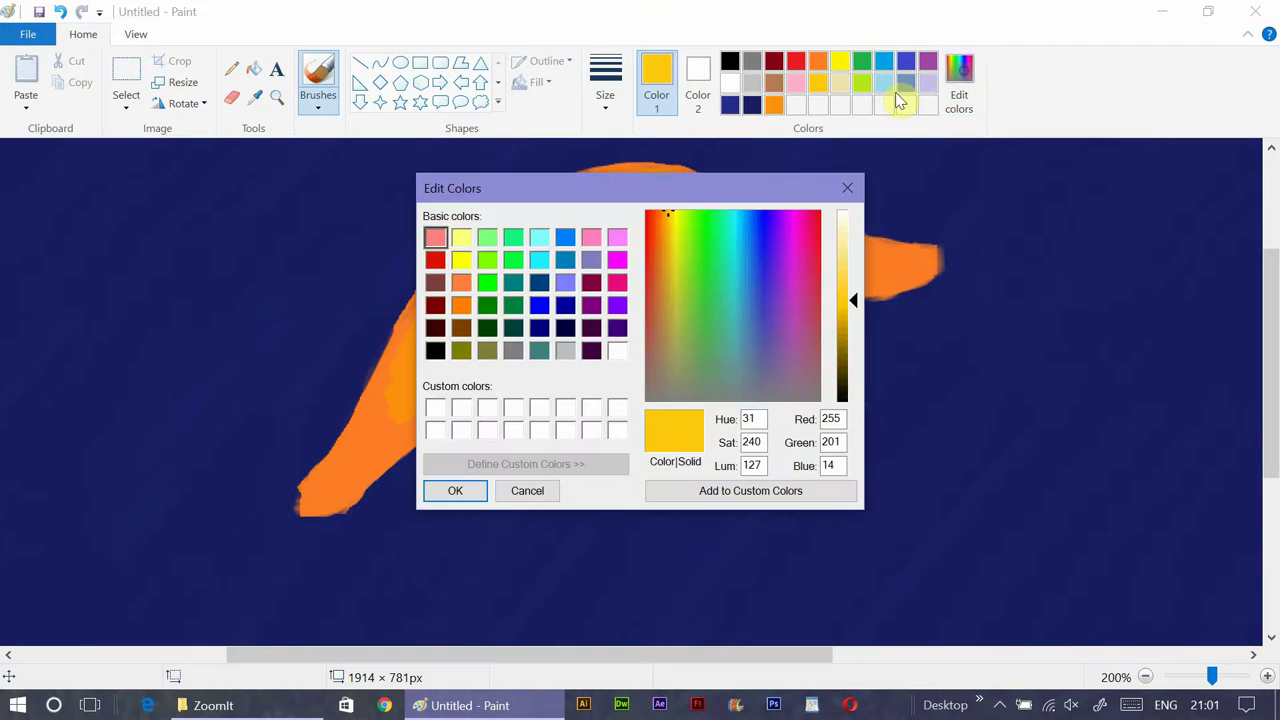
left_click_drag(672, 222, 666, 214)
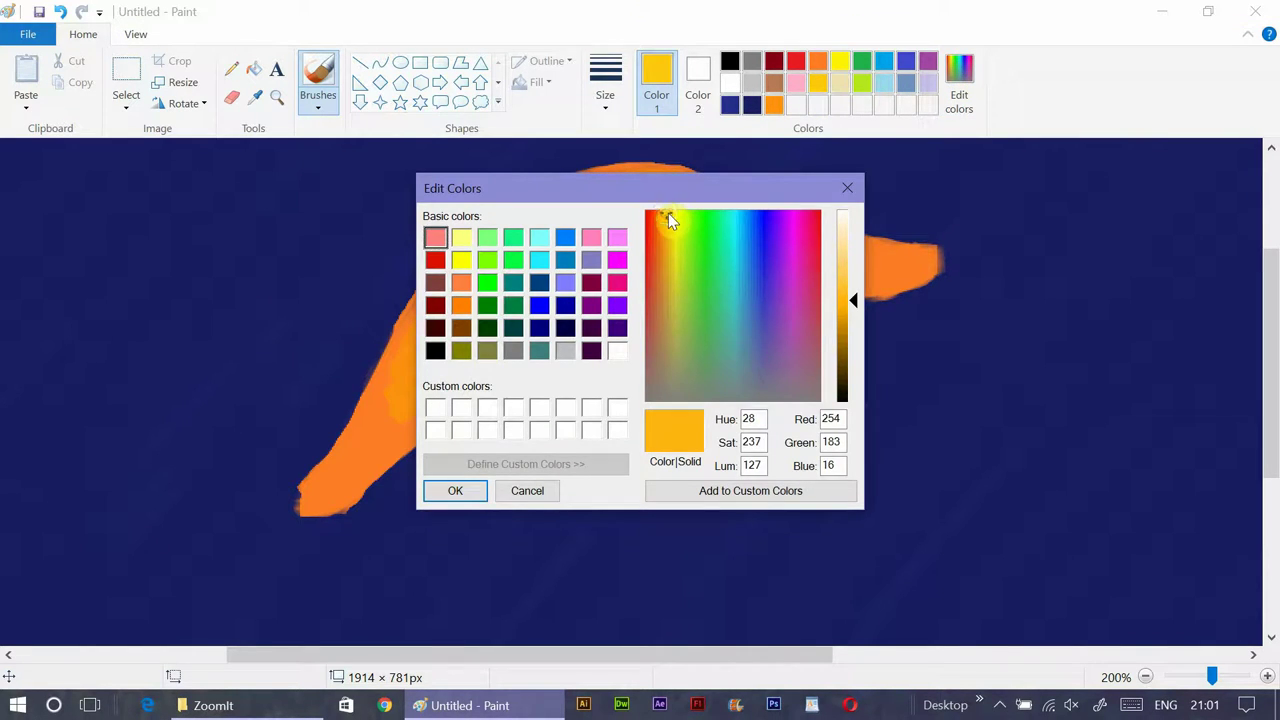
left_click(457, 490)
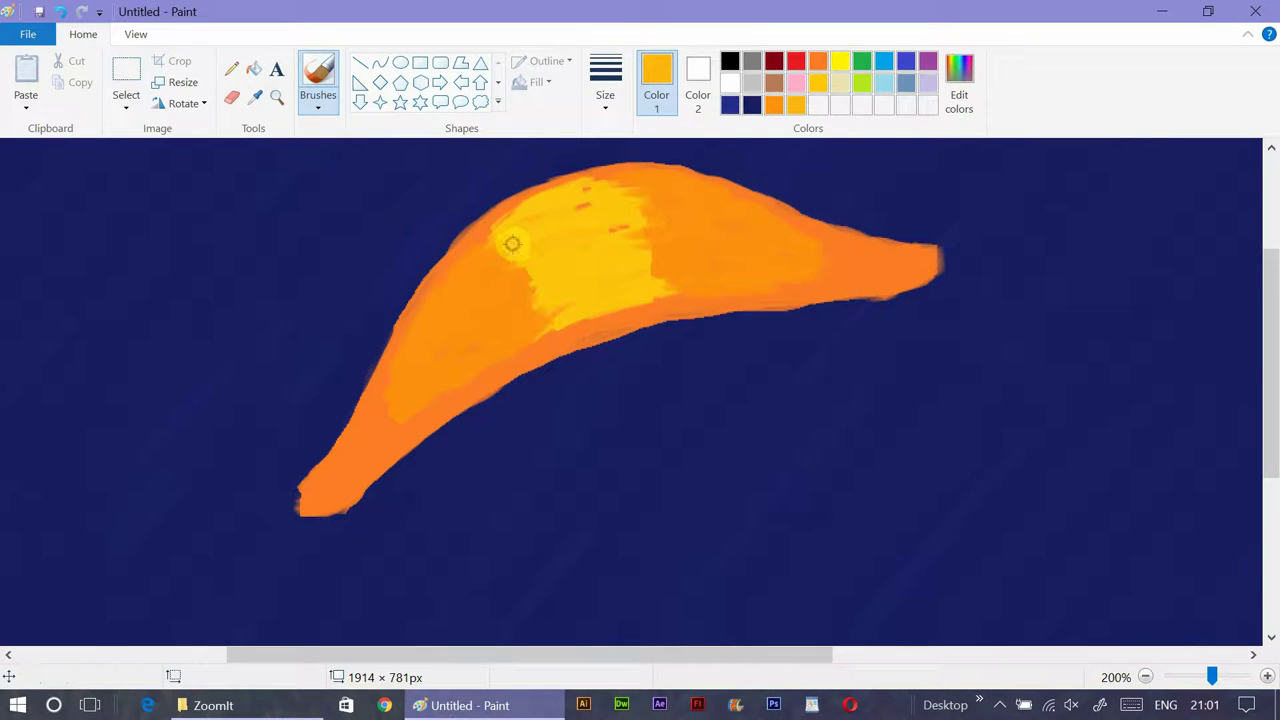
mouse_move(497, 222)
left_mouse_down()
mouse_move(550, 264)
mouse_move(554, 306)
mouse_move(541, 324)
mouse_move(504, 309)
left_mouse_up()
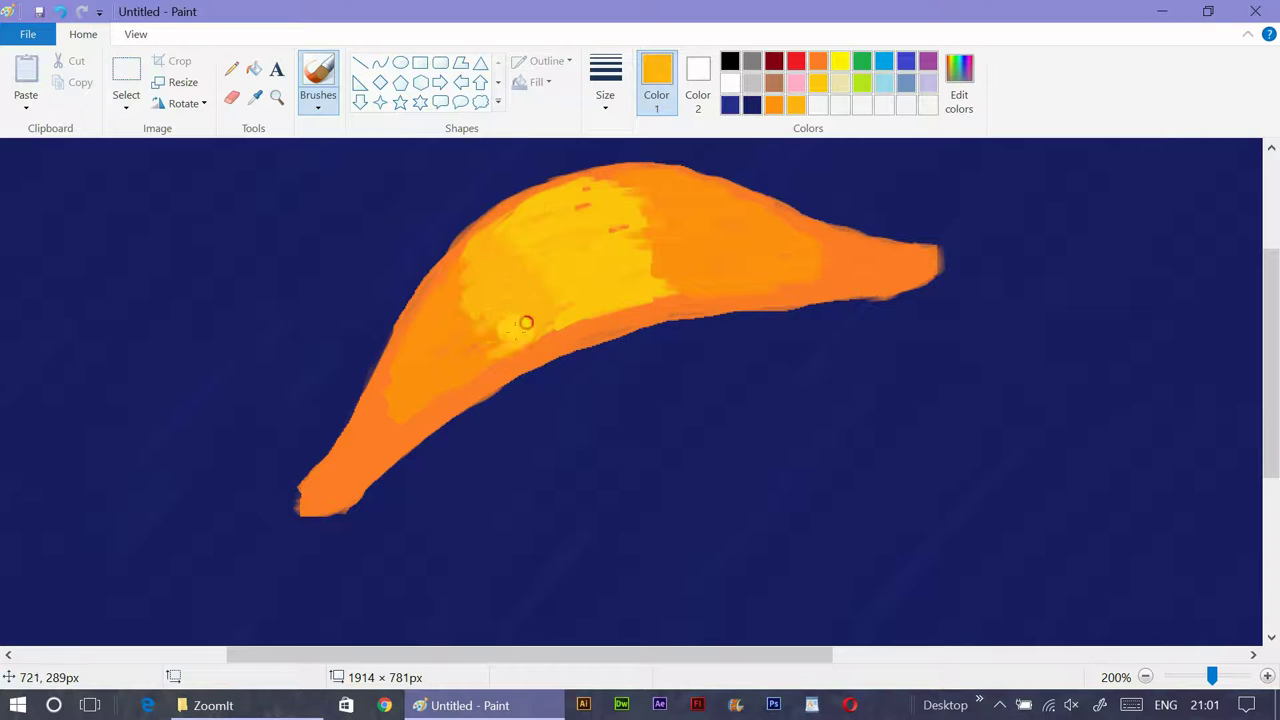
left_click_drag(600, 205, 655, 190)
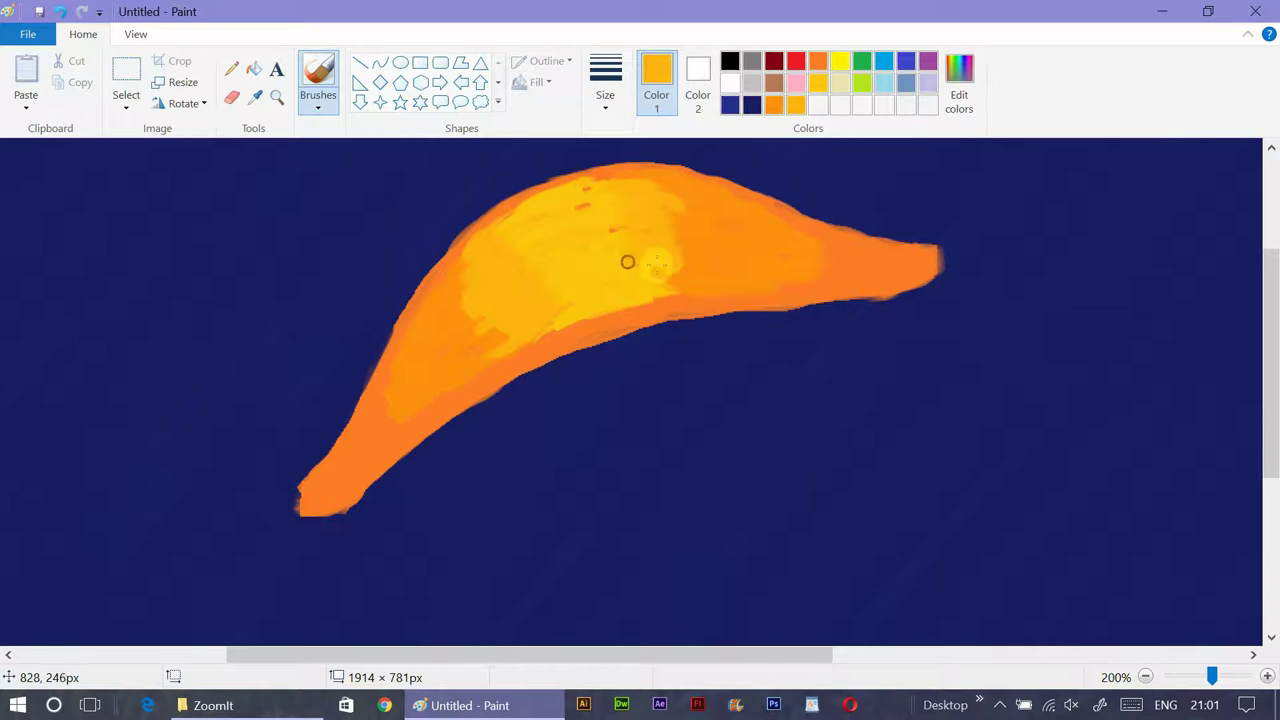
Blend the amber into the gold highlight and cover the darker flecks near its upper edge.
mouse_move(660, 221)
left_mouse_down()
mouse_move(515, 242)
mouse_move(529, 210)
mouse_move(523, 237)
mouse_move(565, 255)
mouse_move(565, 312)
left_mouse_up()
left_click_drag(619, 225, 628, 300)
left_click_drag(544, 322, 601, 300)
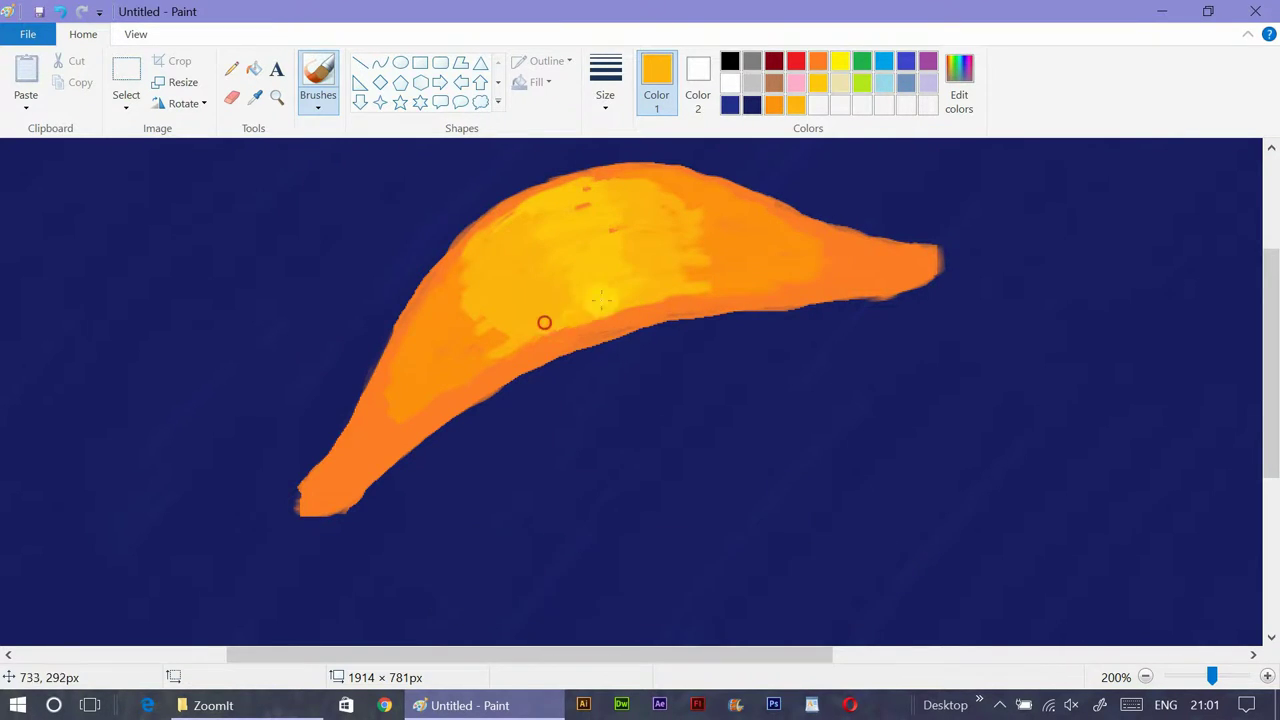
mouse_move(513, 213)
left_mouse_down()
mouse_move(574, 189)
mouse_move(586, 199)
left_mouse_up()
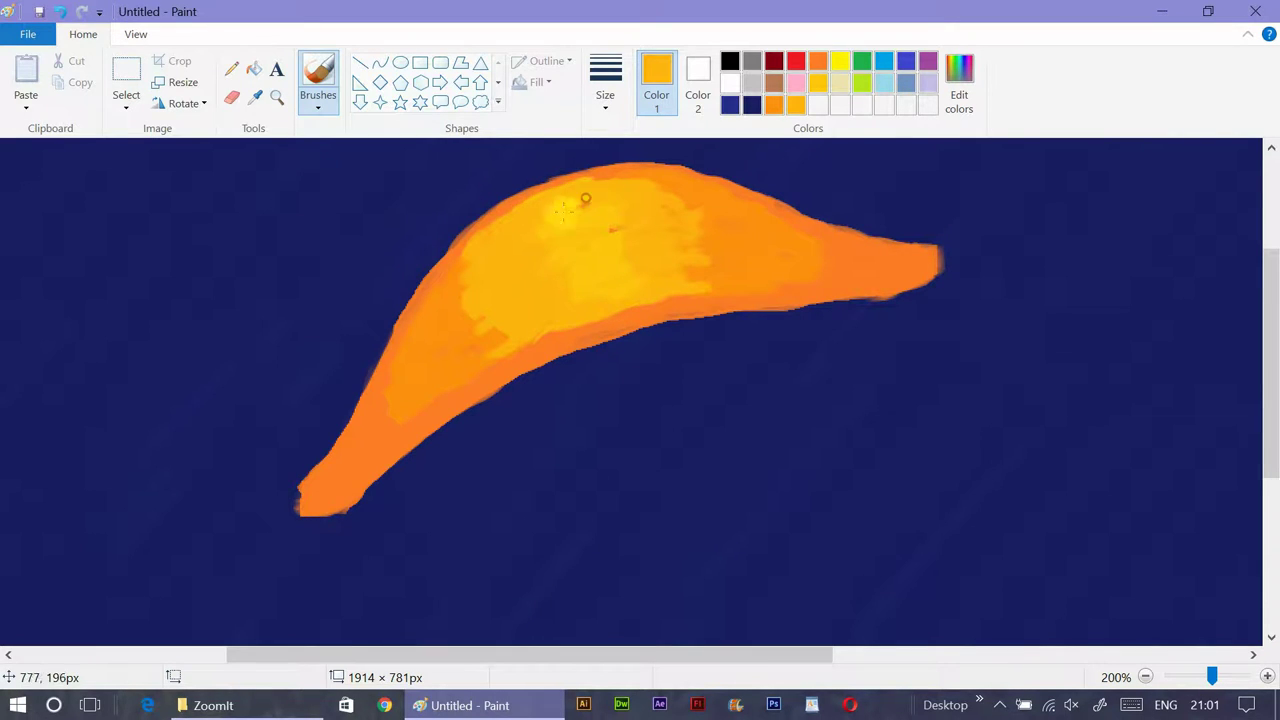
left_click_drag(667, 275, 679, 271)
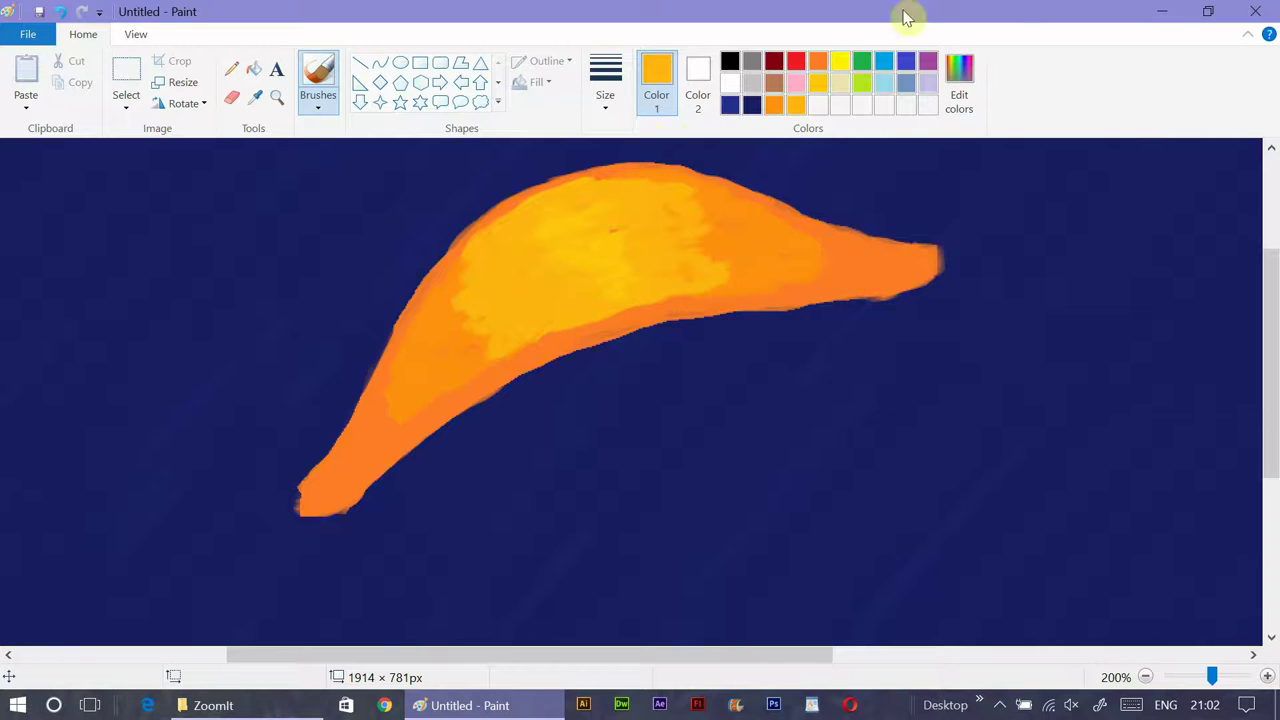
Mix a medium orange and blend it over the outer borders of the amber area towards both ends of the crescent.
left_click(956, 80)
left_click(663, 214)
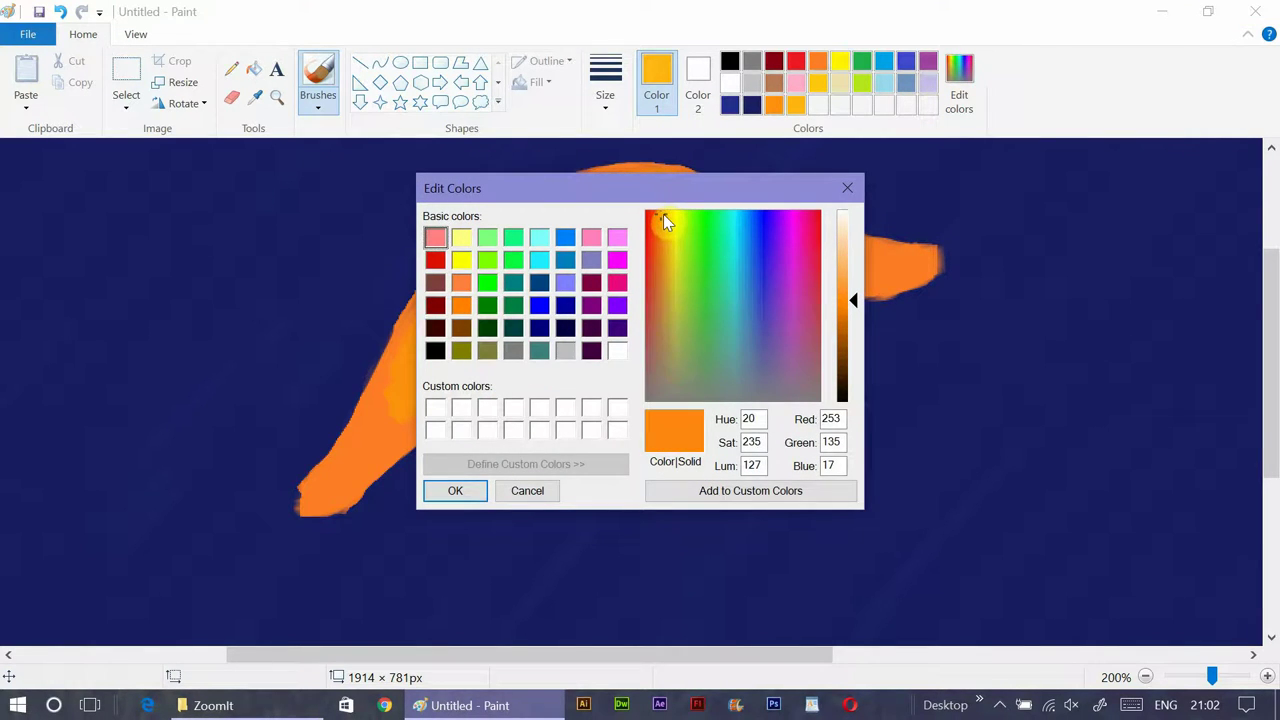
left_click(455, 490)
mouse_move(467, 306)
left_mouse_down()
mouse_move(467, 356)
mouse_move(445, 337)
mouse_move(477, 262)
mouse_move(465, 339)
mouse_move(510, 332)
left_mouse_up()
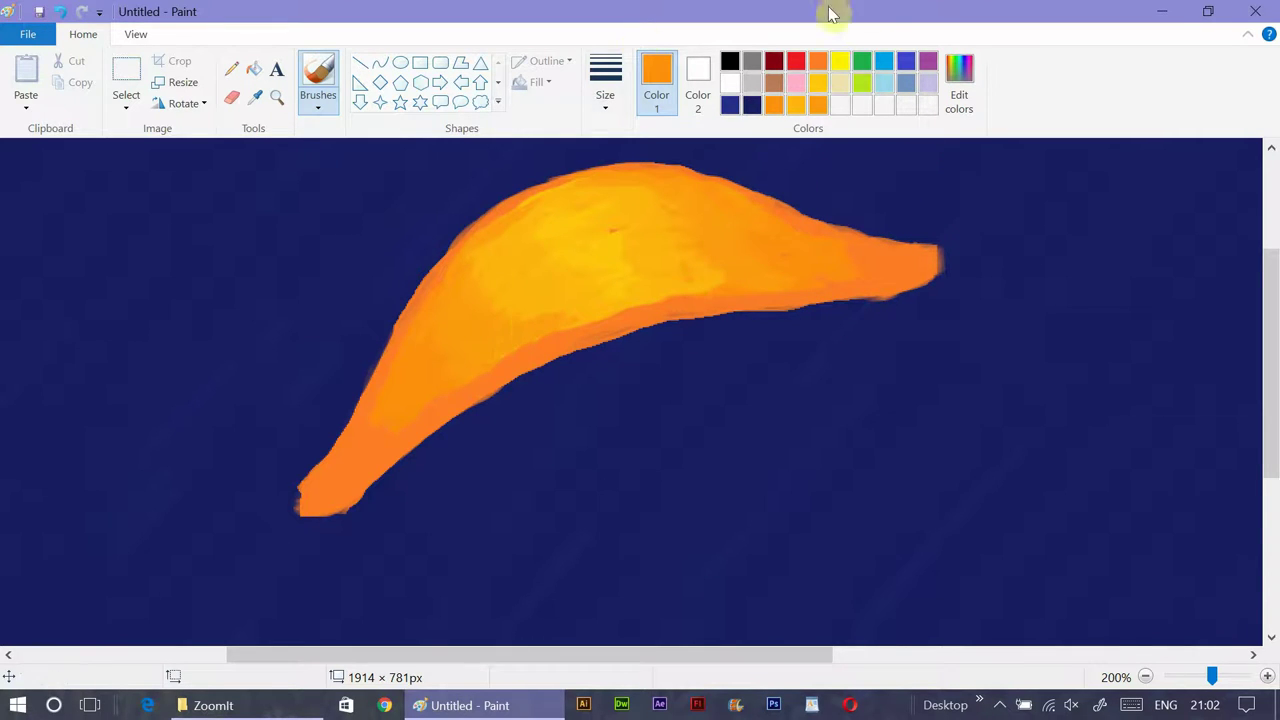
Mix a darker orange by lowering the luminosity and paint it over both tips and along the crescent's upper and lower edges.
left_click(960, 75)
left_click_drag(880, 299, 857, 310)
left_click(459, 485)
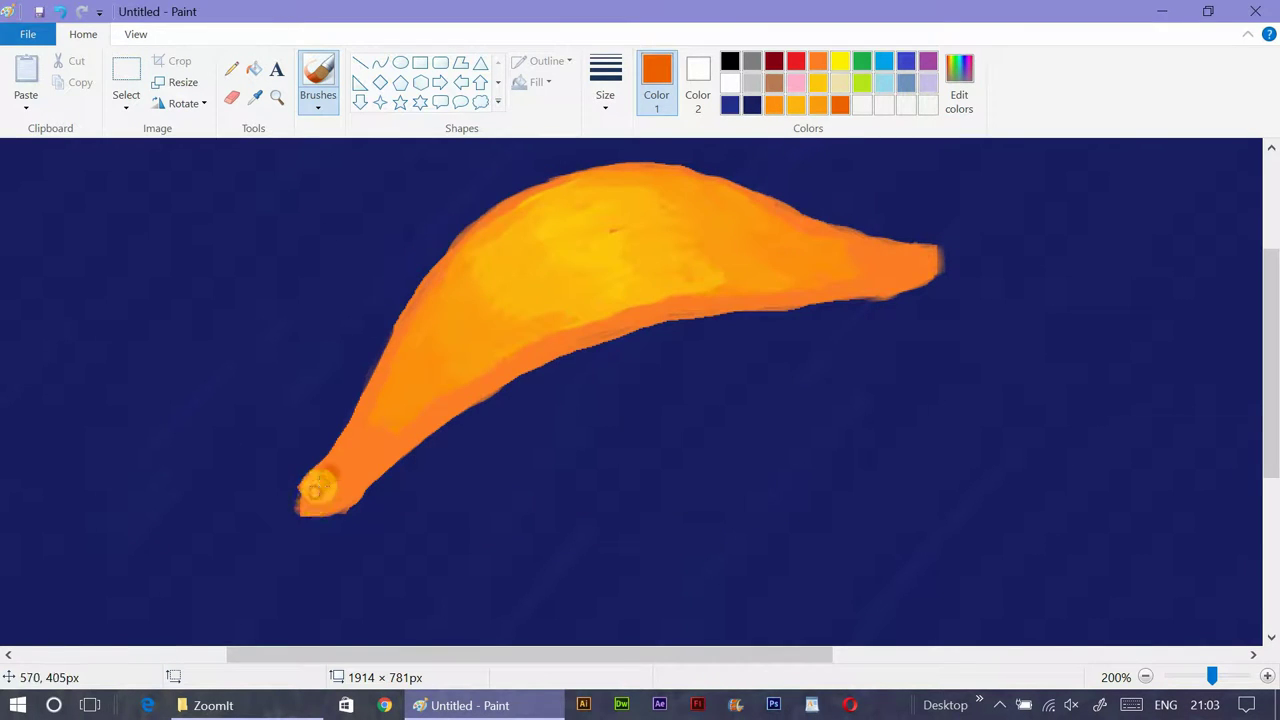
mouse_move(311, 505)
left_mouse_down()
mouse_move(424, 289)
mouse_move(530, 185)
left_mouse_up()
mouse_move(371, 383)
left_mouse_down()
mouse_move(327, 490)
mouse_move(391, 380)
mouse_move(342, 486)
mouse_move(379, 462)
mouse_move(351, 496)
mouse_move(342, 479)
mouse_move(357, 437)
mouse_move(395, 454)
mouse_move(450, 402)
mouse_move(377, 471)
mouse_move(493, 374)
mouse_move(614, 315)
mouse_move(530, 360)
left_mouse_up()
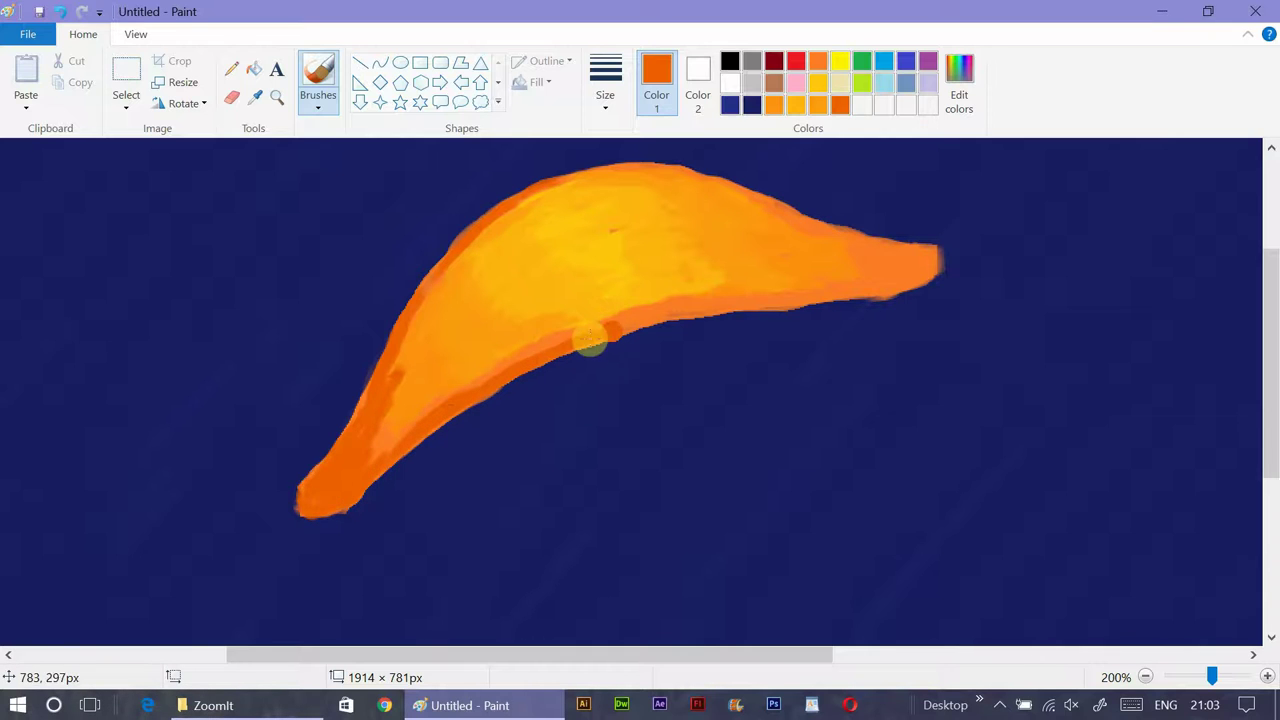
left_click_drag(660, 311, 745, 300)
mouse_move(866, 268)
left_mouse_down()
mouse_move(860, 256)
mouse_move(896, 271)
mouse_move(924, 252)
mouse_move(913, 282)
mouse_move(888, 261)
mouse_move(899, 255)
mouse_move(896, 271)
mouse_move(826, 283)
mouse_move(897, 287)
left_mouse_up()
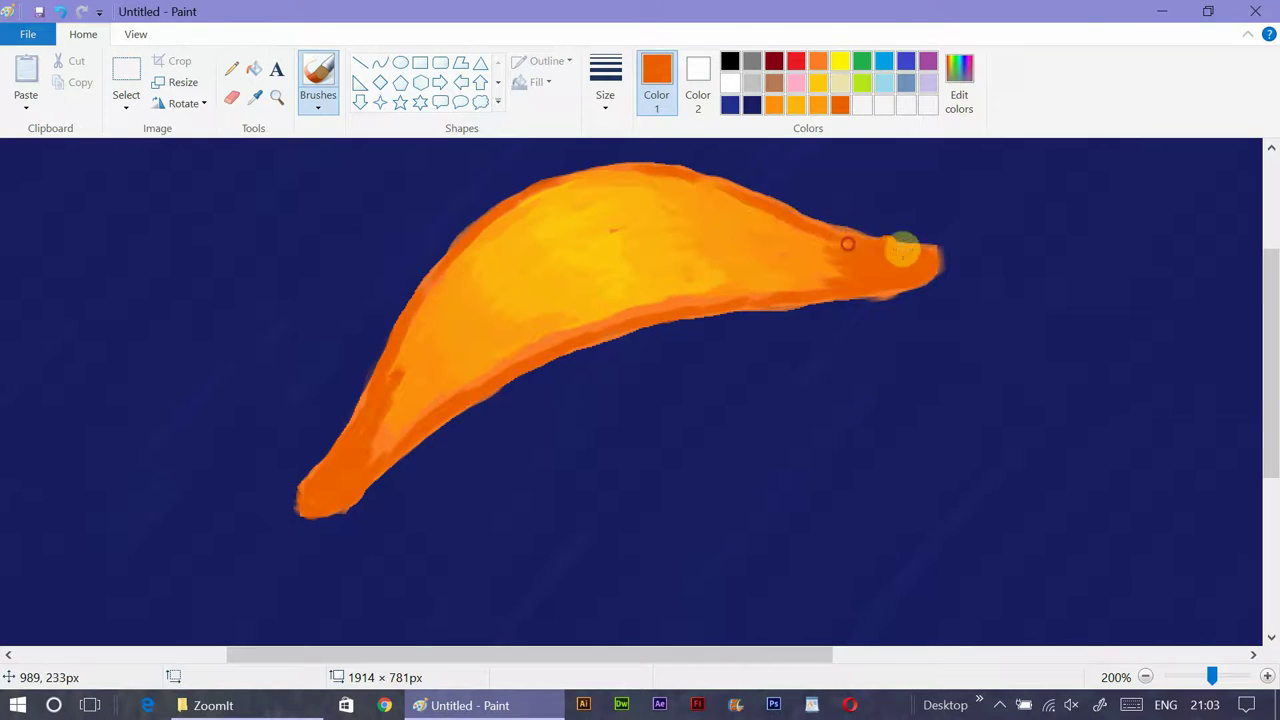
Soften the inner side of the dark ends with palette orange, and streak a sampled lighter orange along the lower edge with a thinner brush.
left_click(819, 62)
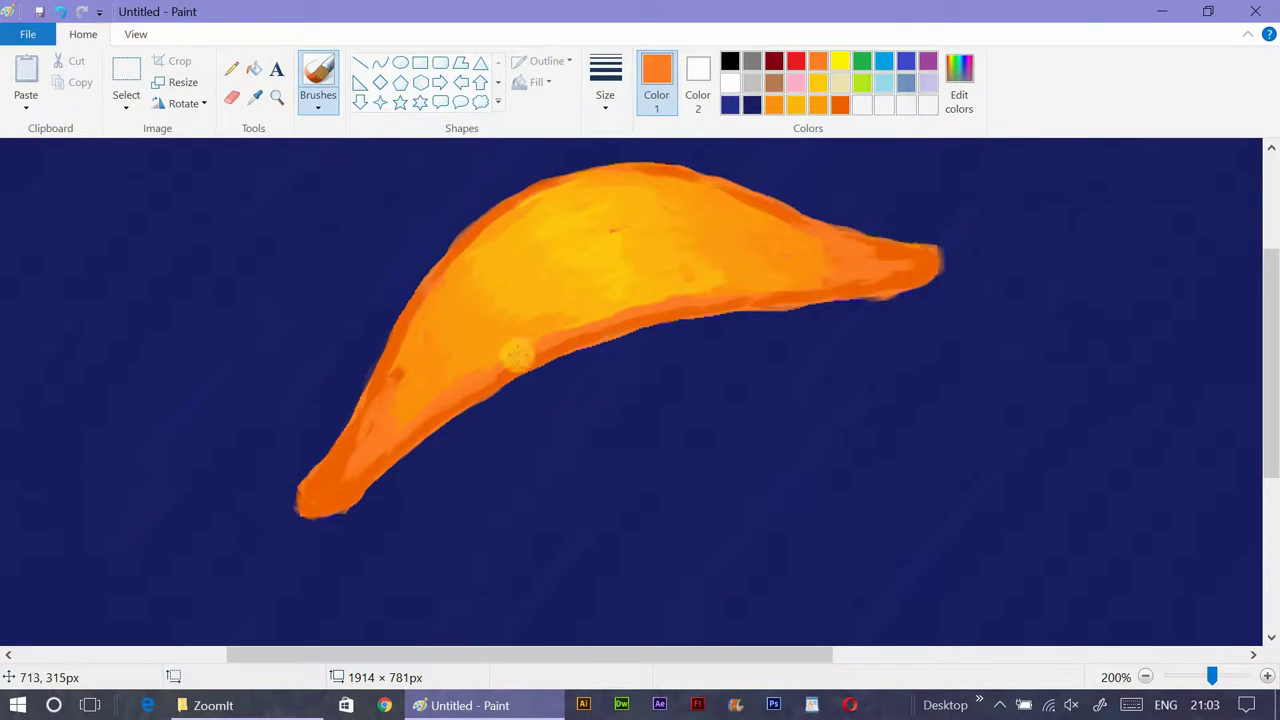
left_click(257, 99)
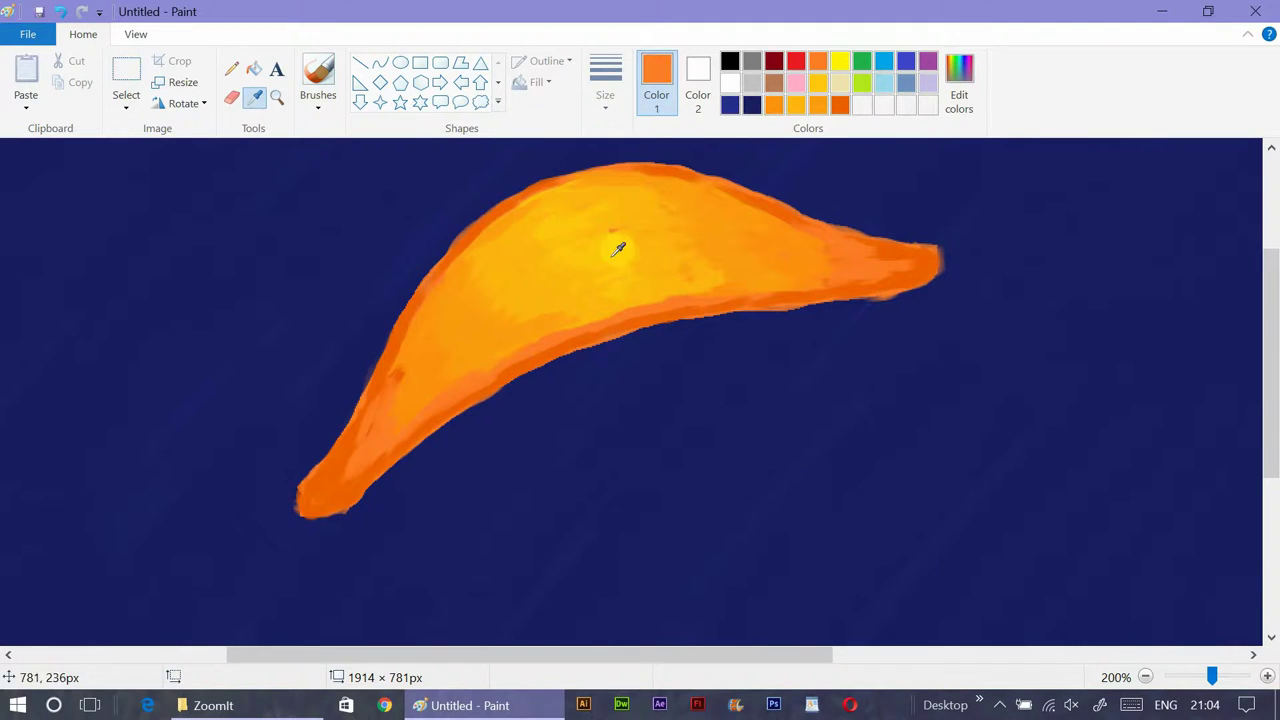
left_click(507, 325)
left_click(605, 88)
left_click(573, 177)
mouse_move(447, 381)
left_mouse_down()
mouse_move(419, 422)
mouse_move(629, 308)
left_mouse_up()
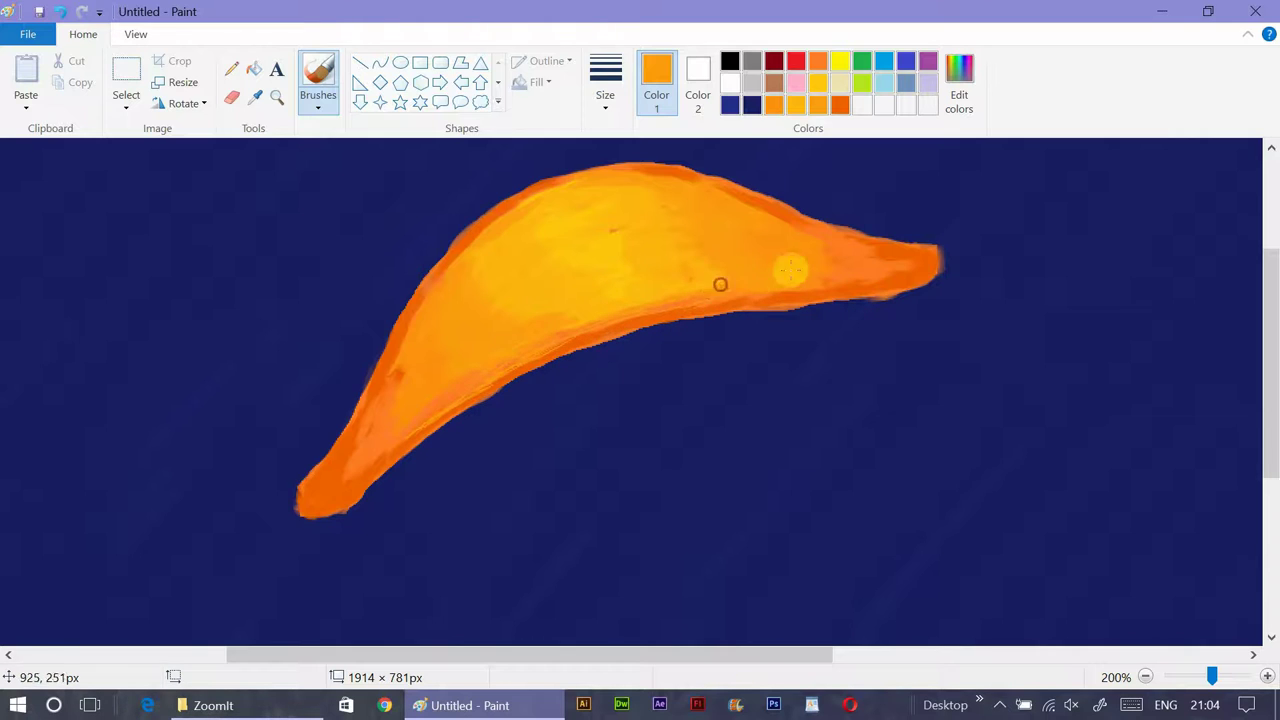
Paint short orange streaks with a thicker brush on both sides of the highlight and along its upper edge.
left_click(606, 86)
left_click(571, 214)
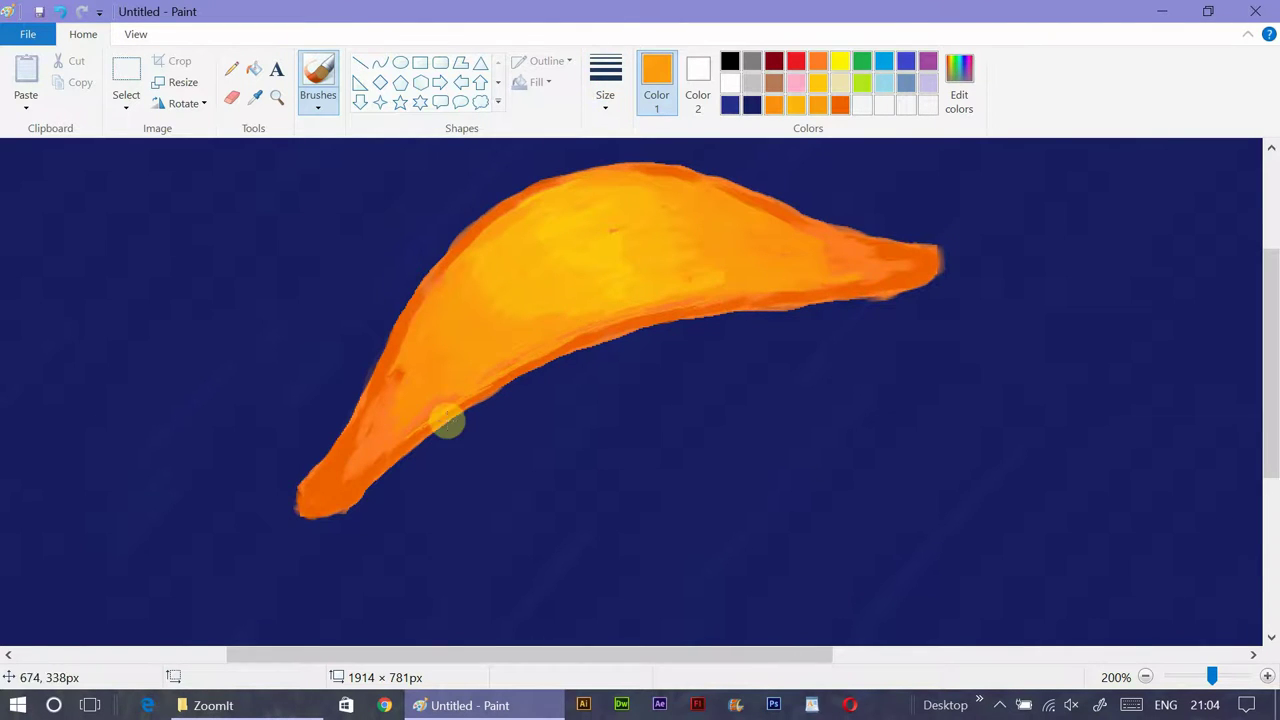
left_click(841, 106)
mouse_move(386, 390)
left_mouse_down()
mouse_move(434, 331)
mouse_move(477, 311)
mouse_move(486, 331)
mouse_move(448, 378)
left_mouse_up()
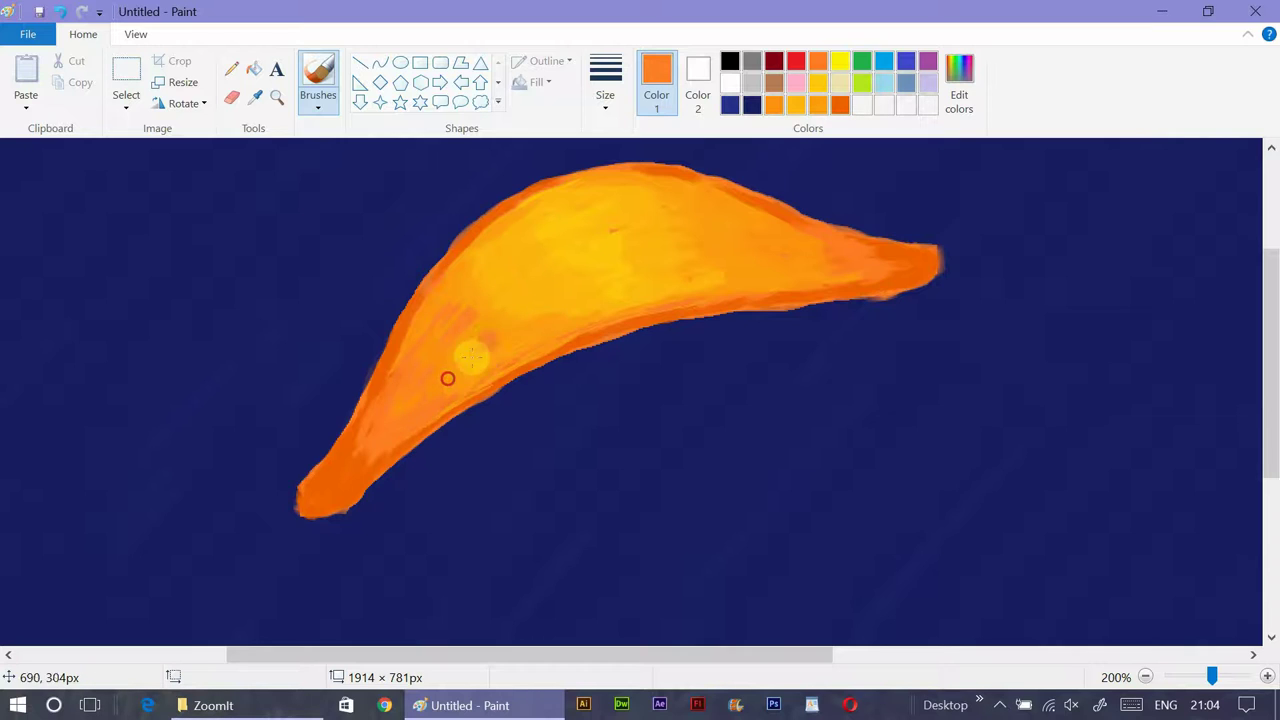
mouse_move(741, 244)
left_mouse_down()
mouse_move(692, 235)
mouse_move(733, 270)
mouse_move(841, 257)
left_mouse_up()
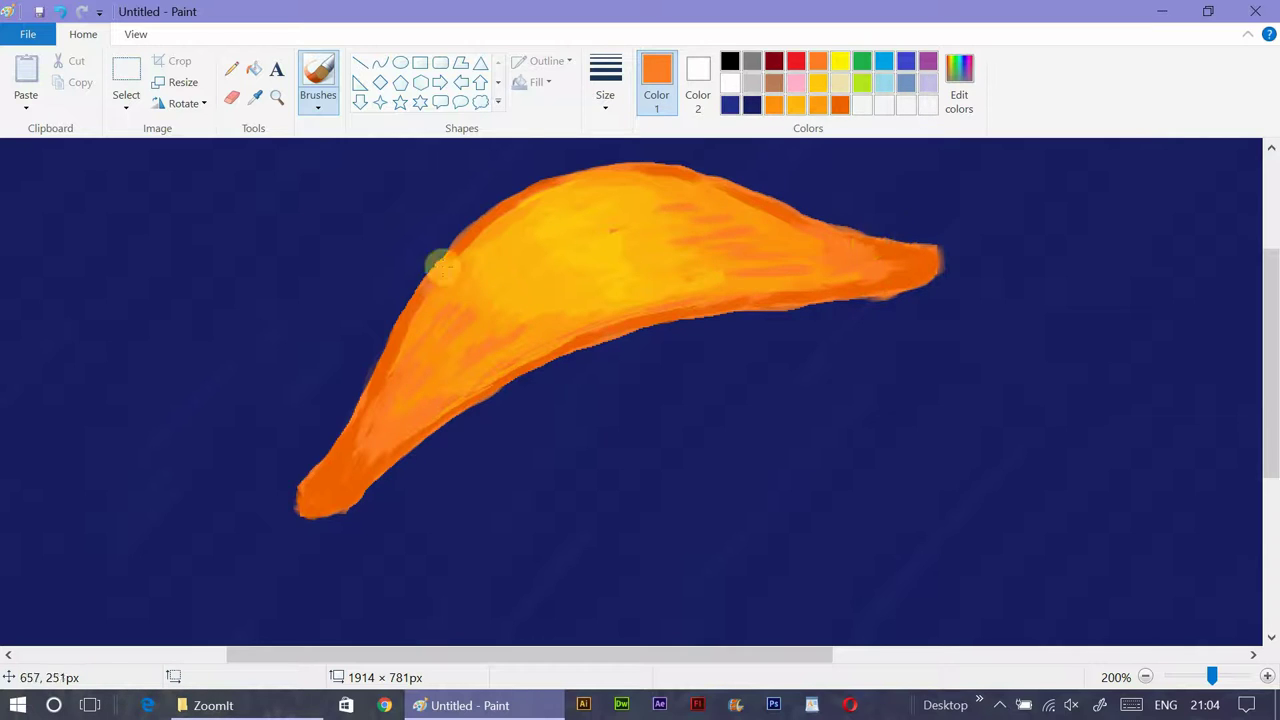
left_click_drag(546, 203, 595, 187)
left_click_drag(490, 238, 545, 209)
left_click_drag(640, 184, 666, 184)
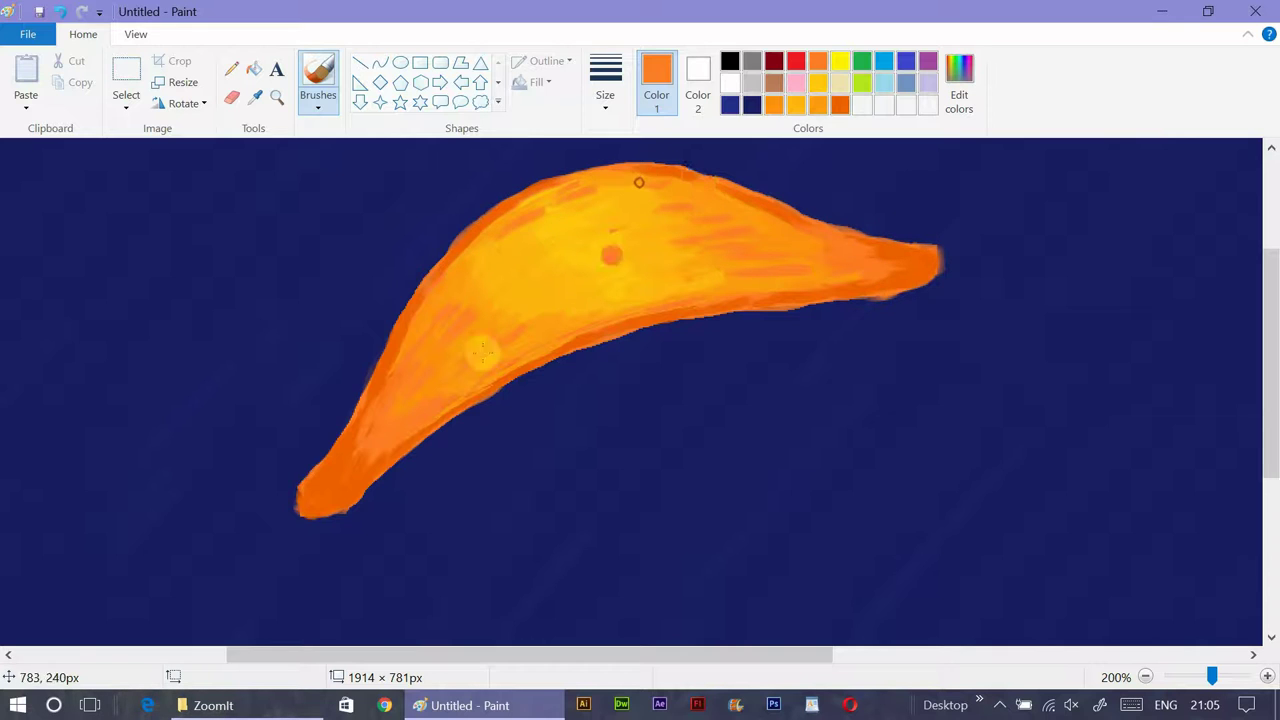
Mix a brown-orange (Red 185, Green 74, Blue 0), add it to the custom colors, and shade the crescent's lower-left tip.
left_click(958, 85)
left_click_drag(858, 313, 858, 340)
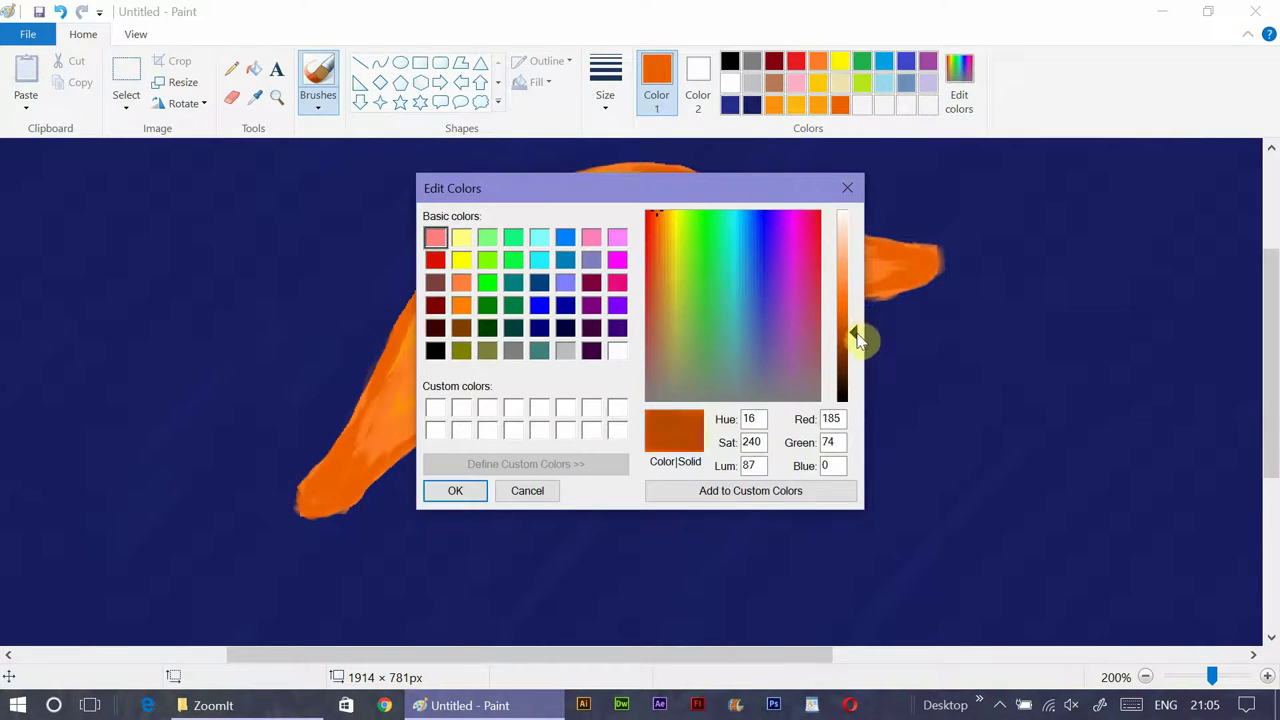
left_click(757, 495)
left_click(455, 490)
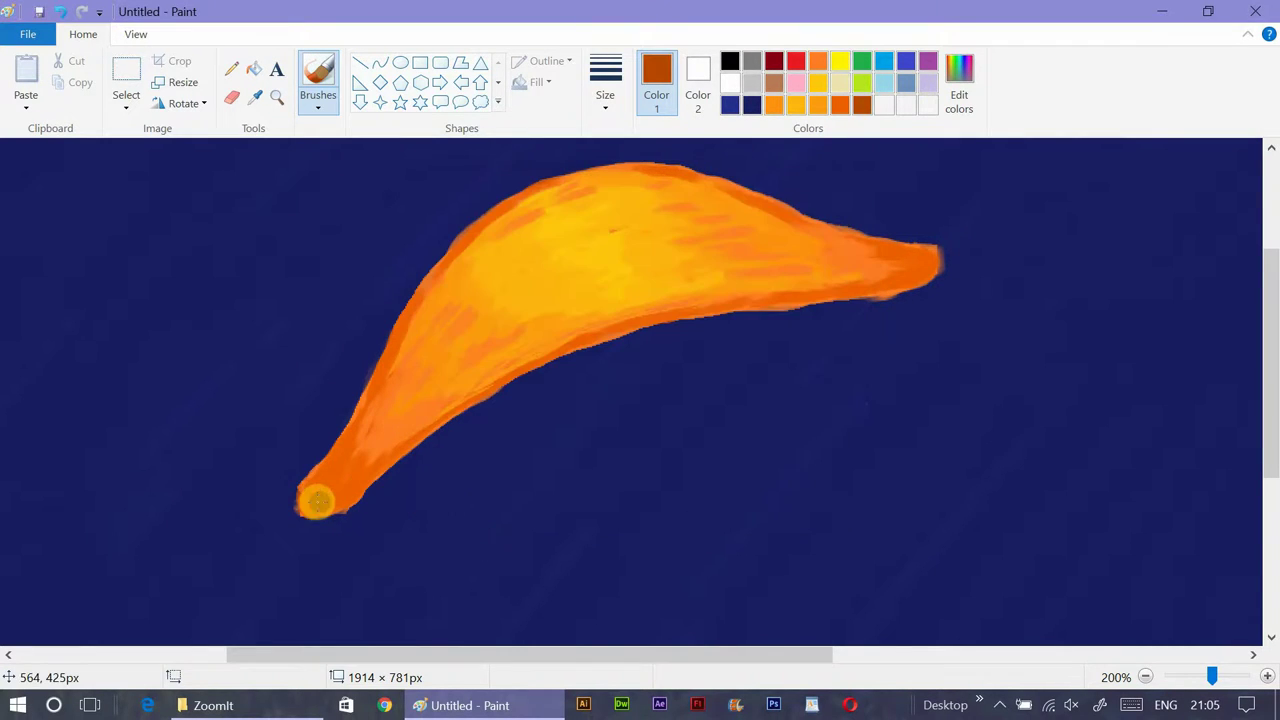
mouse_move(312, 507)
left_mouse_down()
mouse_move(333, 463)
mouse_move(306, 510)
left_mouse_up()
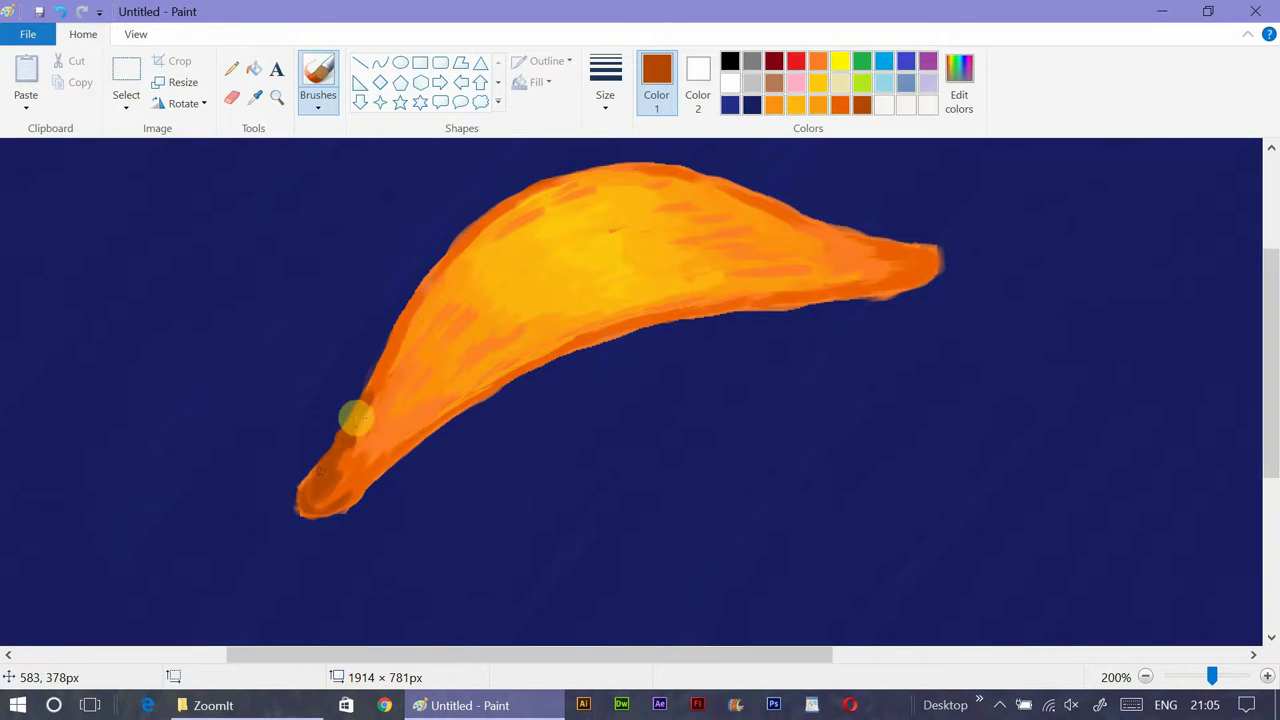
Shade the crescent's left outer edge and lower-left tip in brown-orange with a different brush size.
left_click(605, 80)
left_click(555, 160)
mouse_move(370, 386)
left_mouse_down()
mouse_move(450, 249)
mouse_move(401, 313)
mouse_move(481, 219)
left_mouse_up()
mouse_move(349, 434)
left_mouse_down()
mouse_move(409, 322)
mouse_move(333, 473)
left_mouse_up()
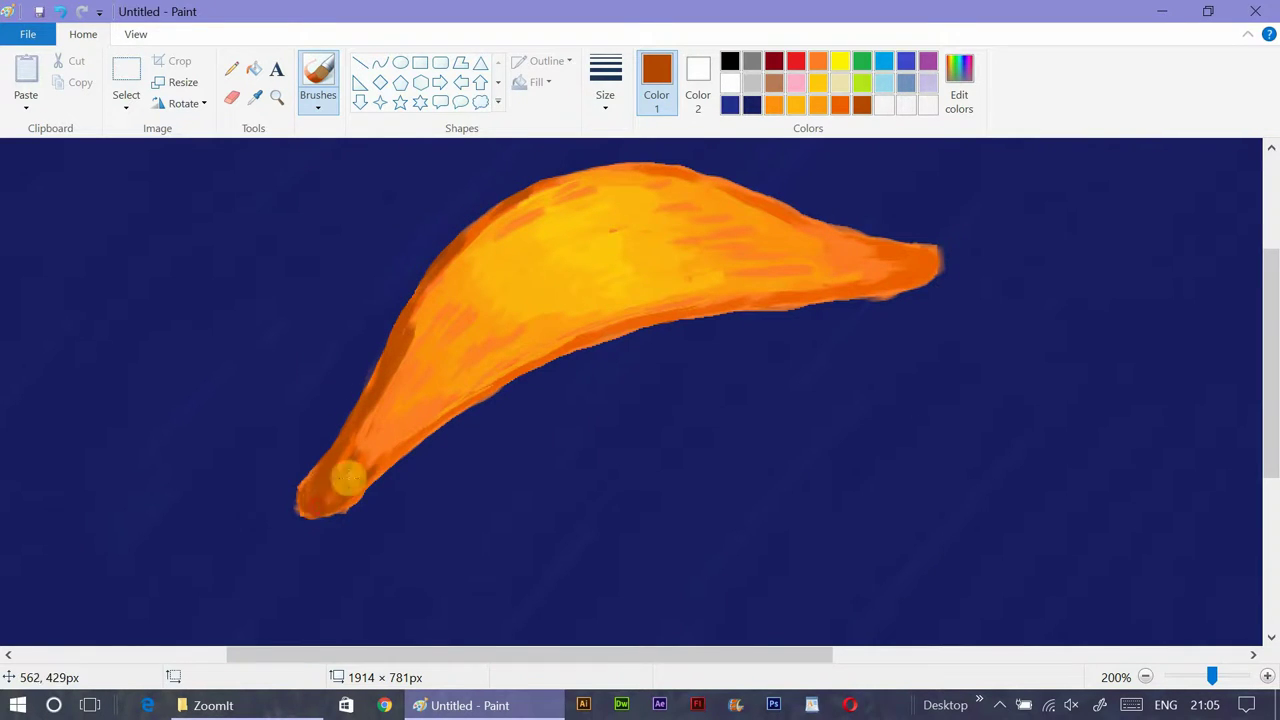
Shade the crescent's right tip and upper-right edge in brown-orange.
left_click(761, 264)
mouse_move(841, 251)
left_mouse_down()
mouse_move(785, 234)
mouse_move(921, 261)
mouse_move(932, 251)
mouse_move(932, 266)
mouse_move(871, 288)
mouse_move(910, 286)
mouse_move(875, 280)
mouse_move(923, 253)
mouse_move(732, 188)
left_mouse_up()
left_click_drag(798, 216, 863, 243)
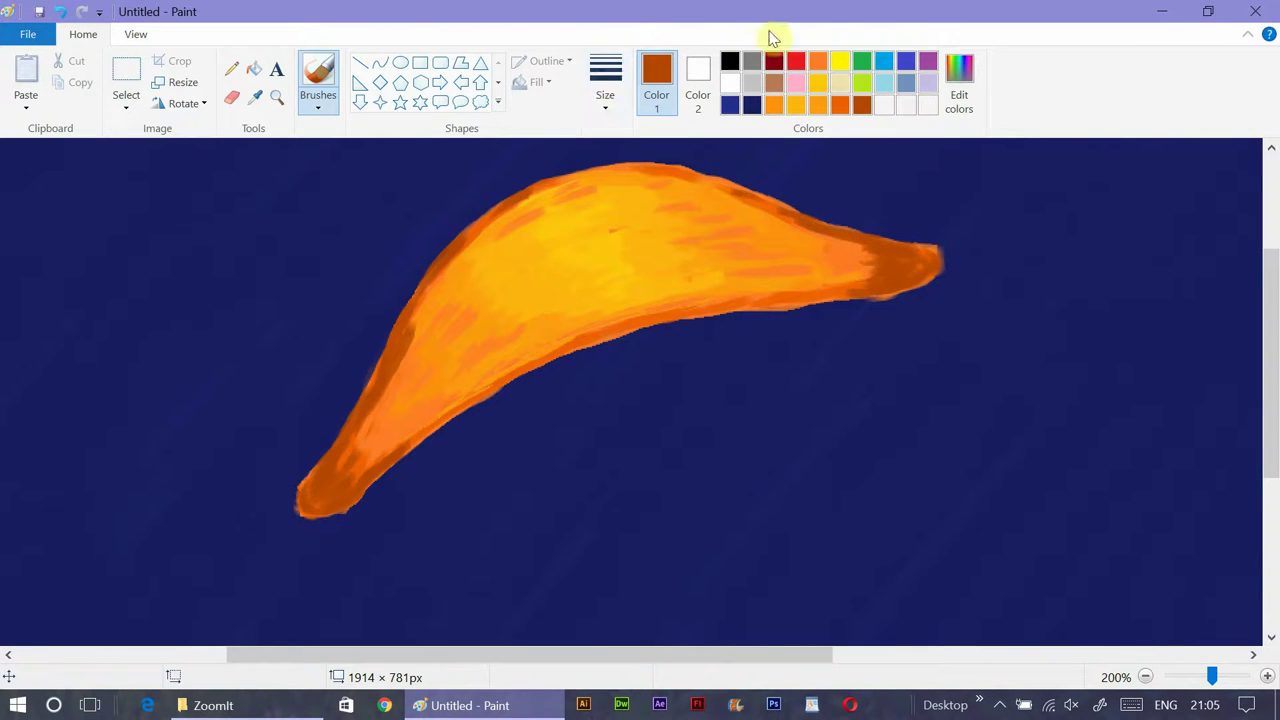
Sample light orange and amber from the crescent and blend them over the streaks around the highlight.
left_click(255, 104)
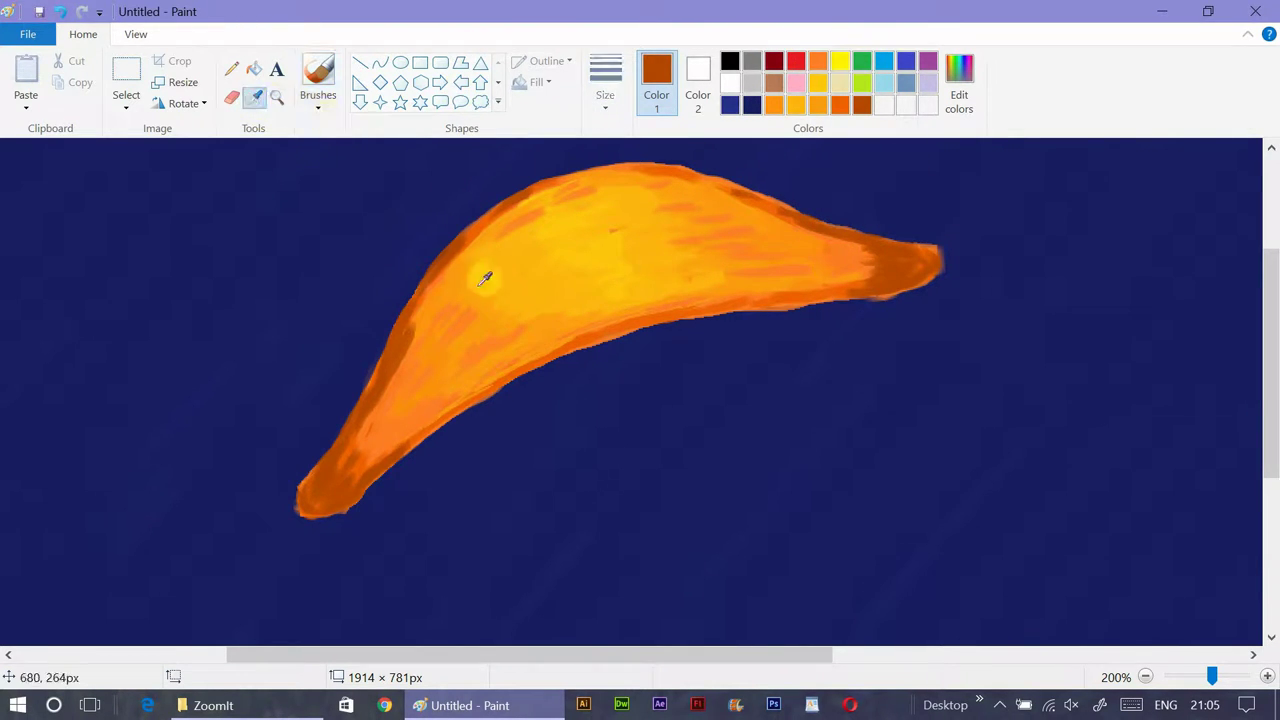
left_click(535, 249)
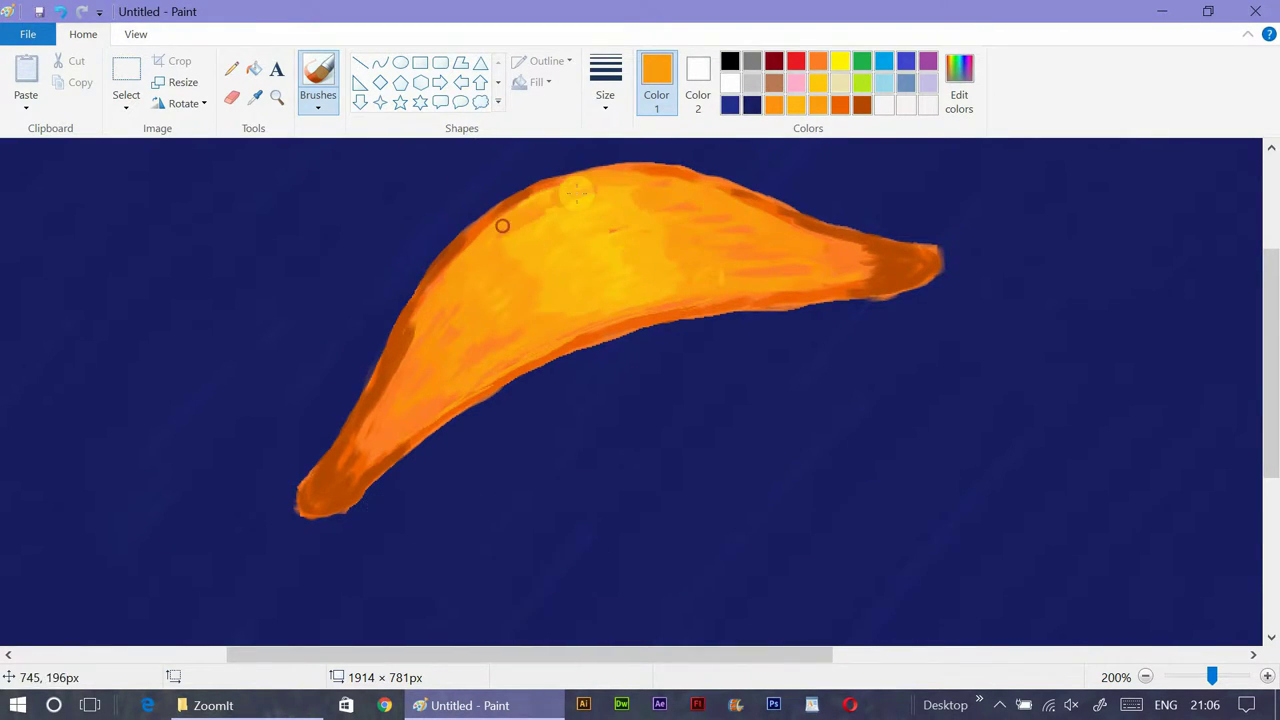
left_click(253, 96)
left_click(545, 234)
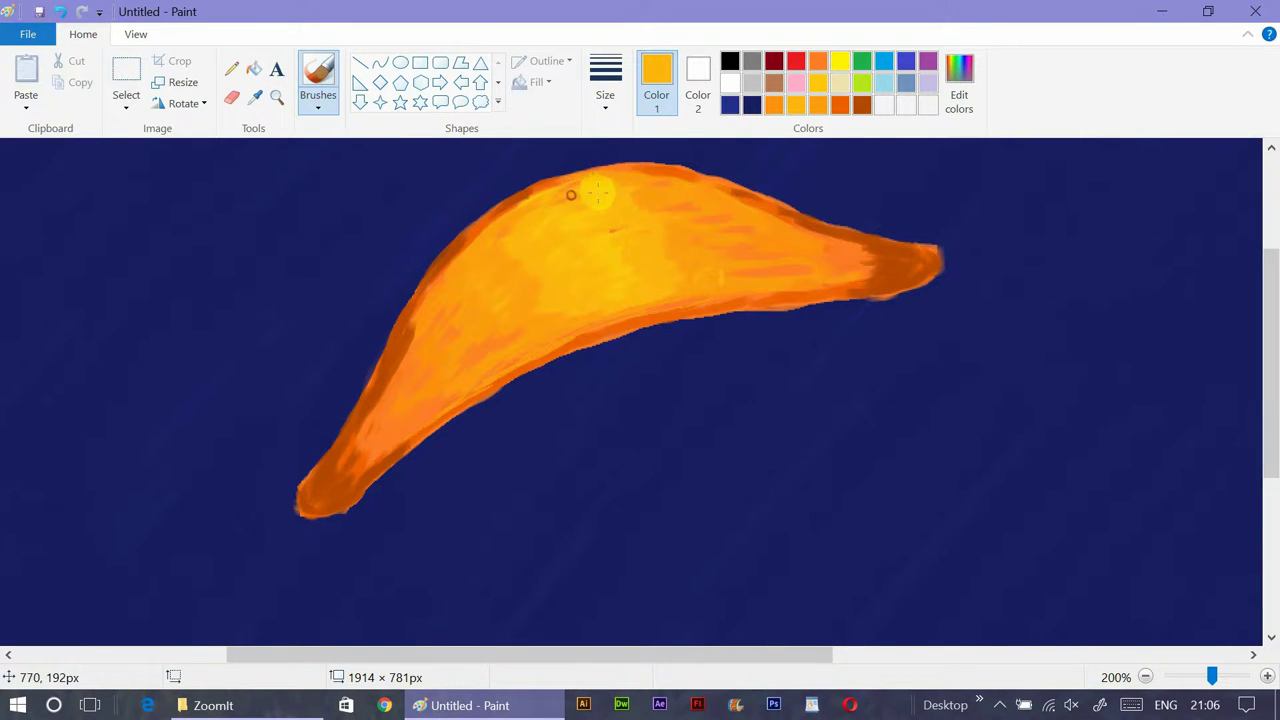
left_click(314, 72)
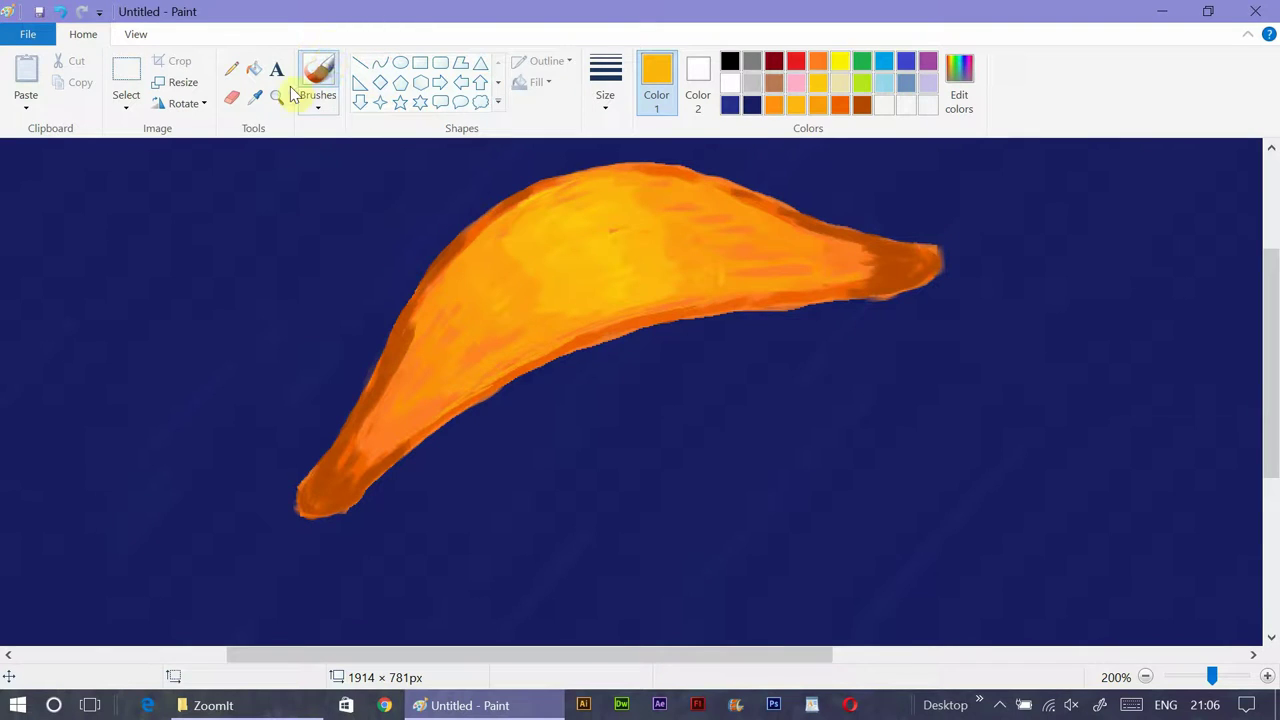
Sample two orange tones from the crescent's left half and blend them over the streaks towards both ends.
left_click(257, 99)
left_click(435, 350)
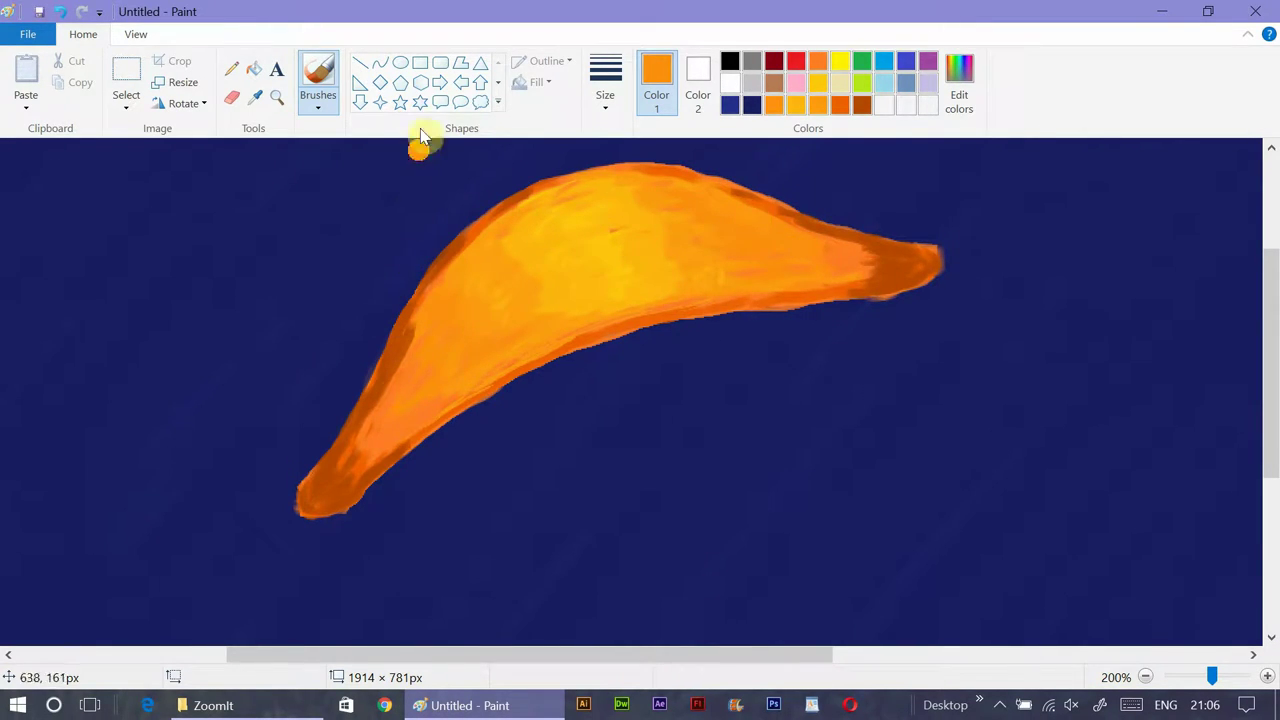
left_click(257, 98)
left_click(398, 427)
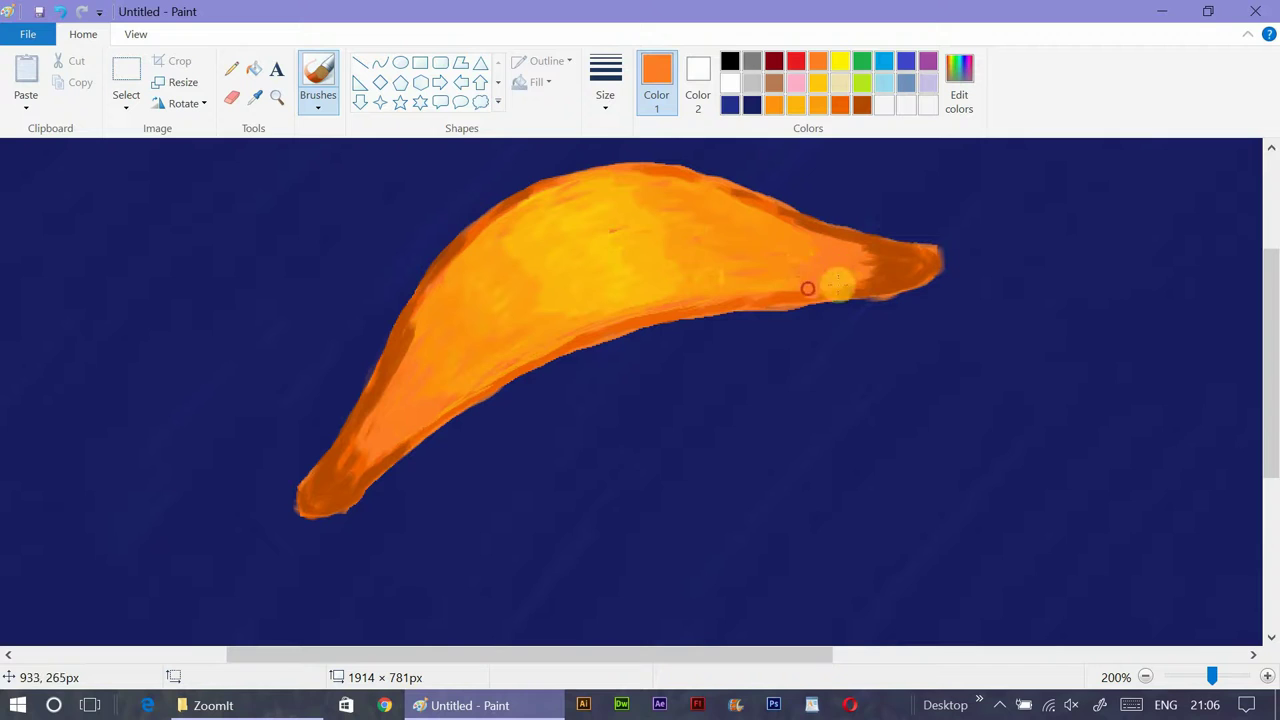
Sample a dark orange from the crescent and blend it beside both brown tips and along the lower edge.
left_click(258, 99)
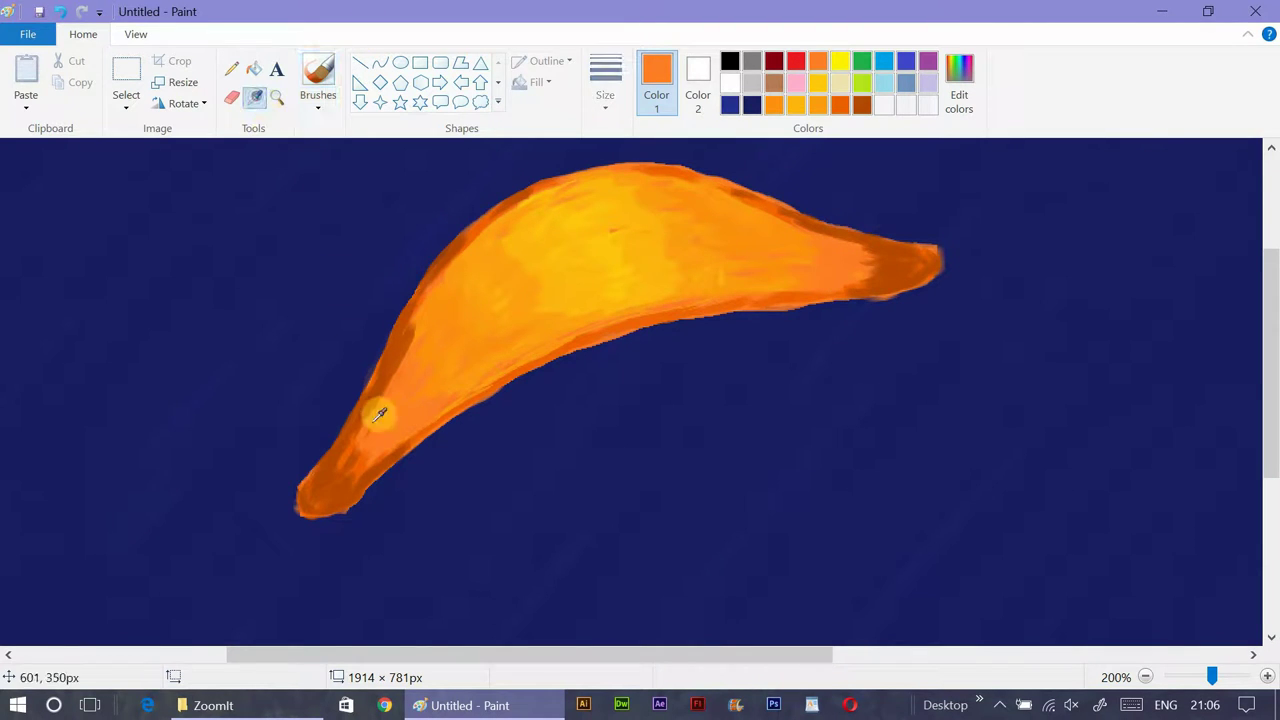
left_click(357, 460)
left_click(425, 390)
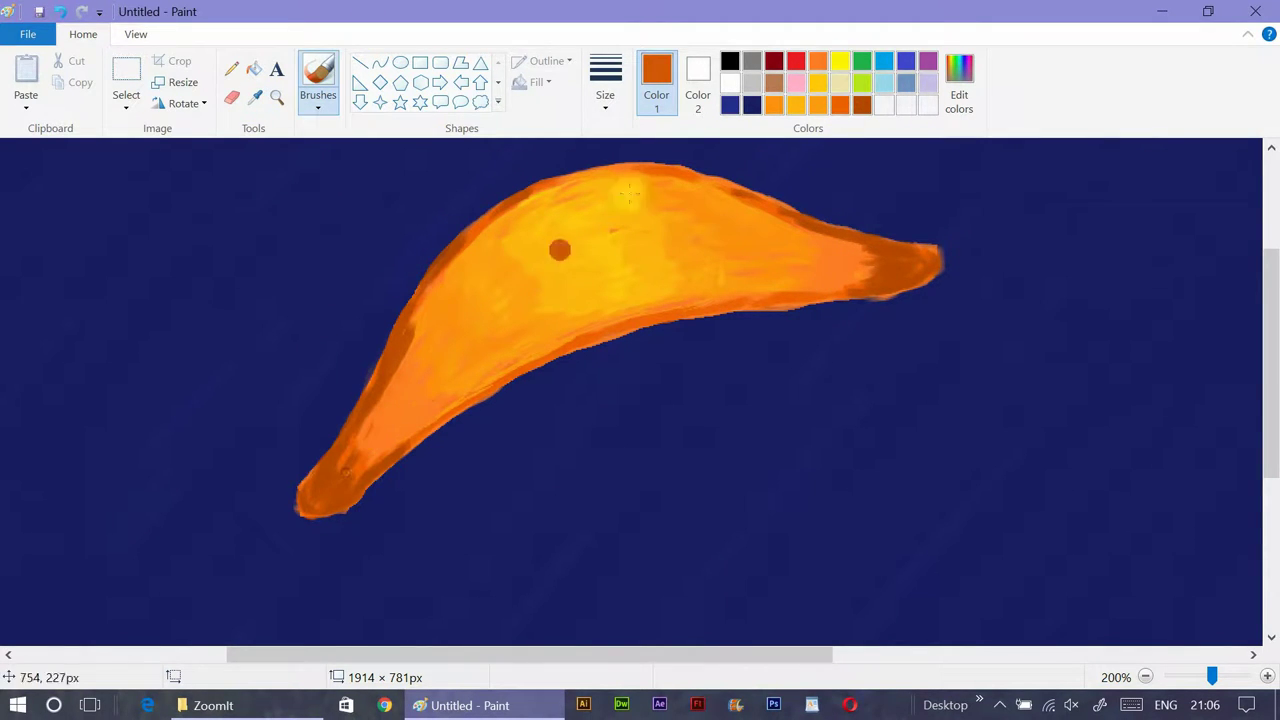
mouse_move(377, 436)
left_mouse_down()
mouse_move(383, 397)
mouse_move(357, 444)
mouse_move(385, 437)
mouse_move(366, 465)
mouse_move(398, 443)
mouse_move(365, 455)
mouse_move(374, 409)
left_mouse_up()
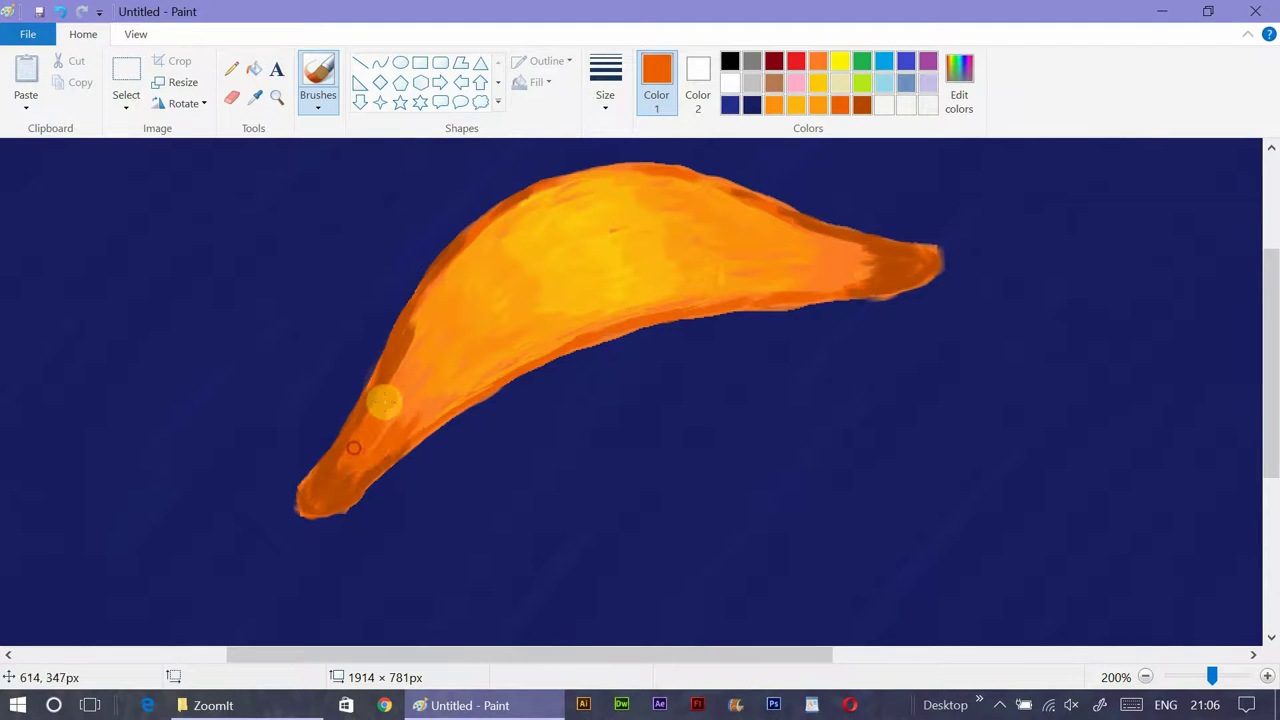
mouse_move(861, 254)
left_mouse_down()
mouse_move(862, 241)
mouse_move(870, 276)
mouse_move(805, 287)
left_mouse_up()
left_click_drag(485, 386, 391, 456)
mouse_move(514, 368)
left_mouse_down()
mouse_move(666, 306)
mouse_move(699, 302)
mouse_move(607, 329)
mouse_move(748, 290)
left_mouse_up()
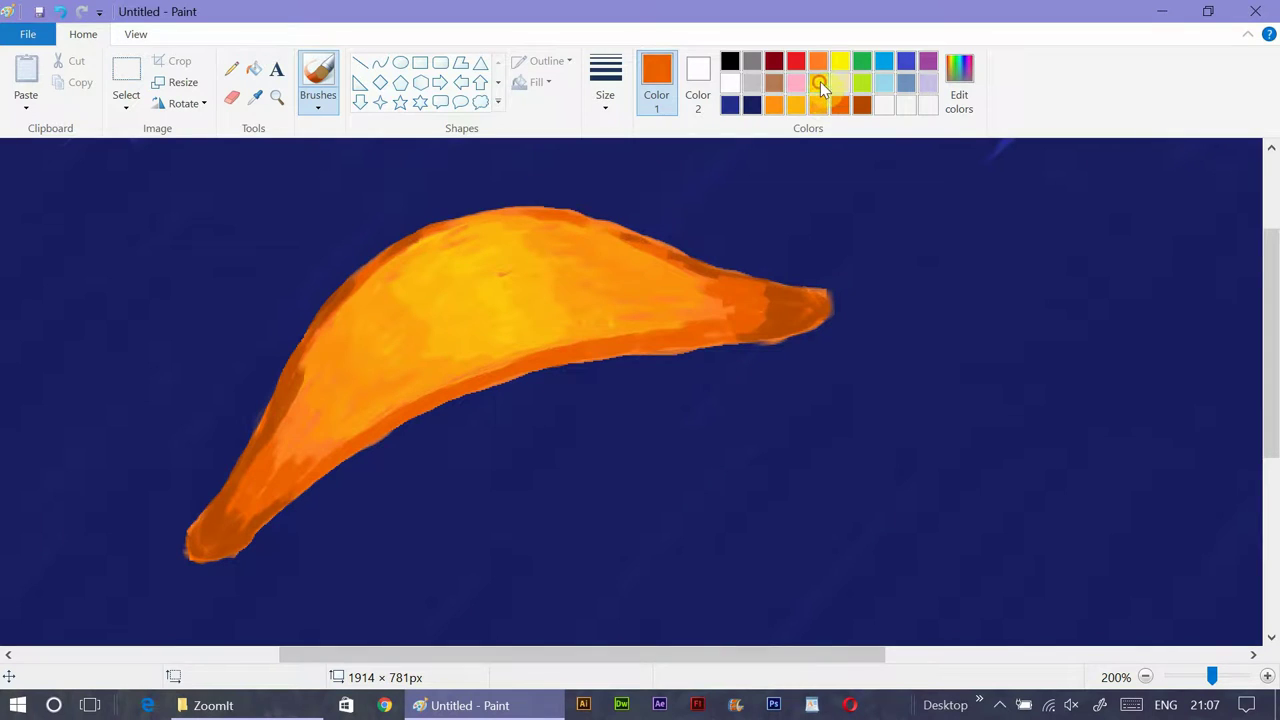
Outline the cap's underside with a golden-yellow curve joining both brown tips, finishing it with a smaller brush size.
mouse_move(232, 563)
left_mouse_down()
mouse_move(257, 540)
mouse_move(223, 557)
mouse_move(265, 553)
left_mouse_up()
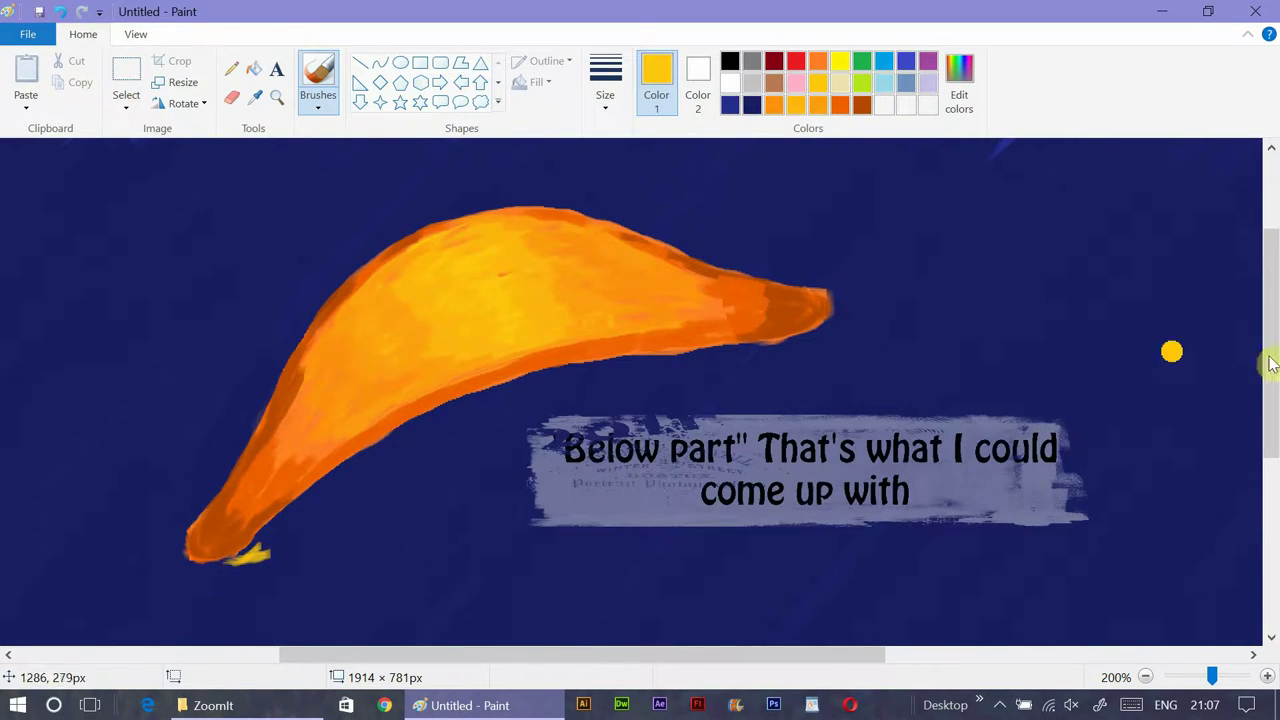
left_click_drag(730, 653, 605, 657)
mouse_move(490, 540)
left_mouse_down()
mouse_move(465, 561)
mouse_move(517, 544)
mouse_move(453, 555)
mouse_move(506, 552)
mouse_move(714, 476)
left_mouse_up()
mouse_move(538, 546)
left_mouse_down()
mouse_move(728, 481)
mouse_move(508, 548)
mouse_move(638, 533)
left_mouse_up()
mouse_move(483, 554)
left_mouse_down()
mouse_move(673, 526)
mouse_move(863, 440)
mouse_move(838, 445)
mouse_move(851, 457)
mouse_move(934, 418)
left_mouse_up()
left_click_drag(707, 514, 903, 442)
mouse_move(749, 497)
left_mouse_down()
mouse_move(928, 416)
mouse_move(1009, 343)
mouse_move(997, 367)
mouse_move(1036, 338)
left_mouse_up()
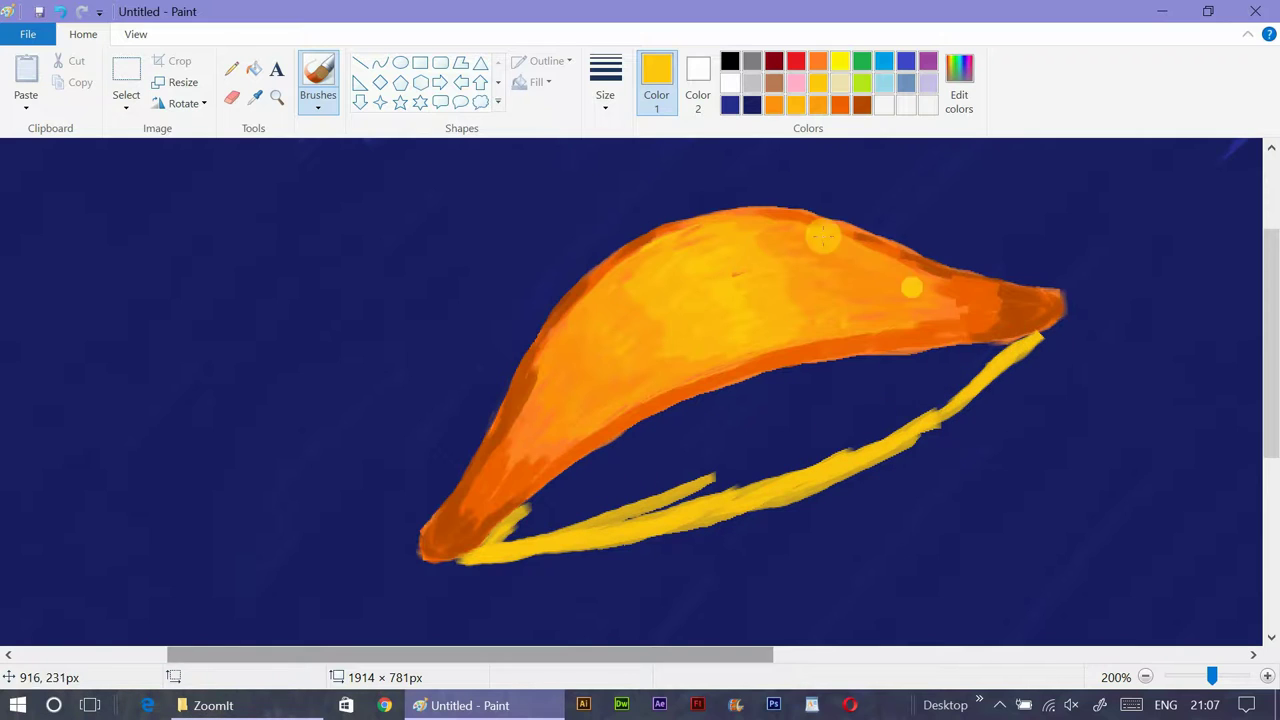
left_click(605, 85)
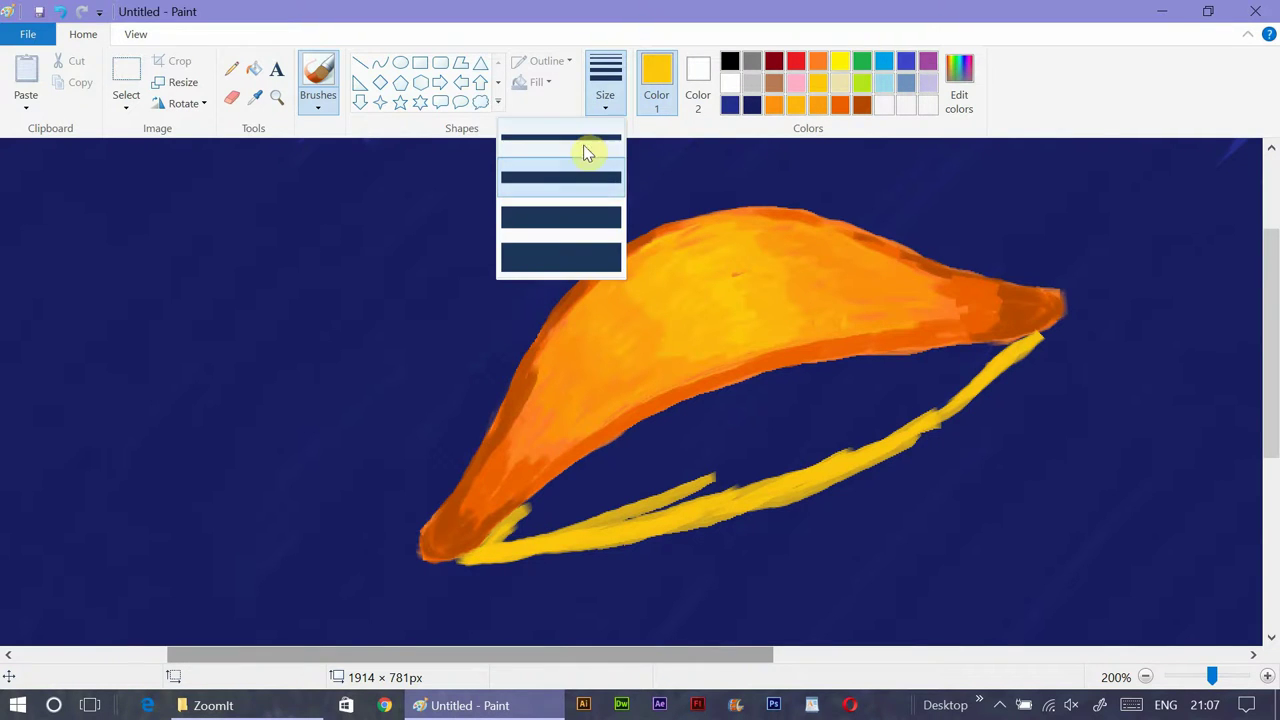
left_click(585, 162)
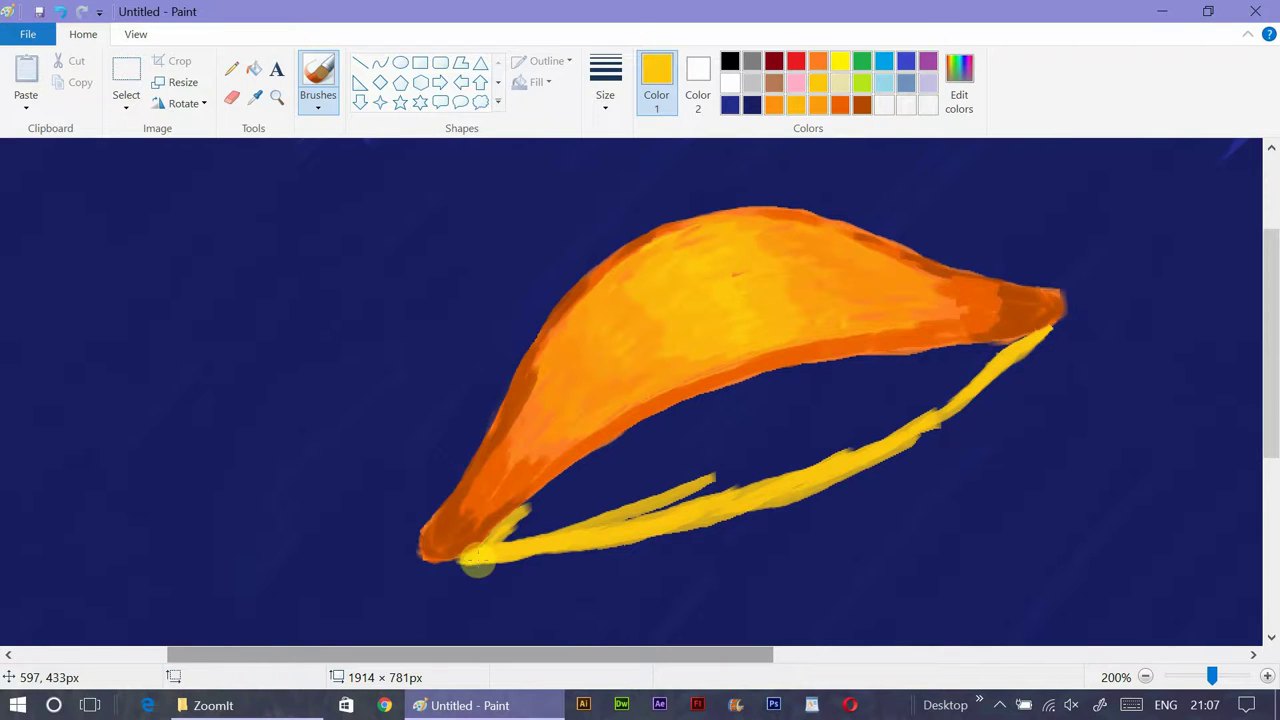
Fill the area between the crescent and the curve with golden yellow at the largest brush size, and tidy its edges with a smaller one.
left_click(605, 85)
left_click(604, 252)
mouse_move(818, 446)
left_mouse_down()
mouse_move(787, 423)
mouse_move(899, 399)
mouse_move(833, 411)
mouse_move(656, 488)
left_mouse_up()
mouse_move(750, 445)
left_mouse_down()
mouse_move(601, 509)
mouse_move(573, 512)
mouse_move(583, 491)
mouse_move(513, 535)
mouse_move(620, 485)
mouse_move(495, 547)
mouse_move(628, 452)
mouse_move(519, 520)
mouse_move(612, 456)
mouse_move(528, 513)
mouse_move(586, 470)
mouse_move(715, 422)
mouse_move(590, 470)
mouse_move(719, 407)
mouse_move(599, 465)
mouse_move(660, 425)
mouse_move(590, 465)
mouse_move(786, 383)
mouse_move(660, 426)
mouse_move(695, 411)
mouse_move(632, 456)
mouse_move(798, 394)
mouse_move(673, 453)
mouse_move(800, 403)
mouse_move(705, 488)
left_mouse_up()
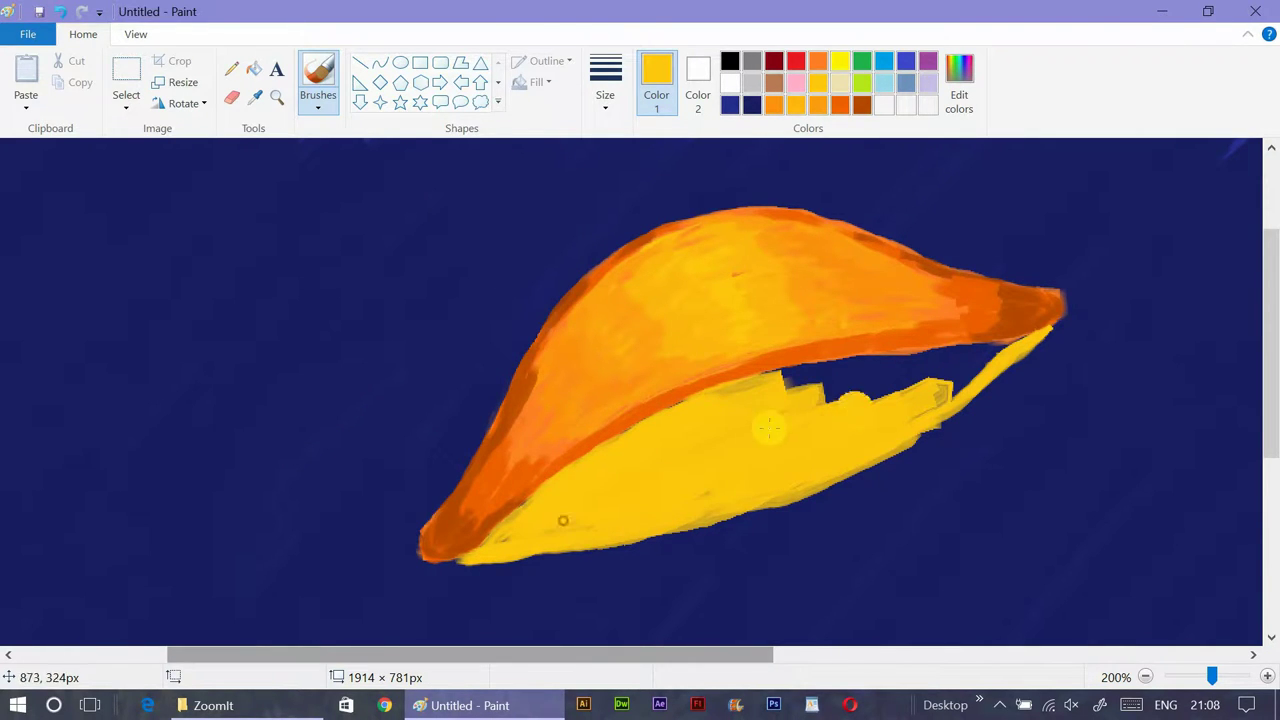
mouse_move(820, 401)
left_mouse_down()
mouse_move(765, 388)
mouse_move(858, 376)
mouse_move(755, 383)
mouse_move(828, 371)
mouse_move(822, 394)
mouse_move(930, 382)
left_mouse_up()
mouse_move(835, 382)
left_mouse_down()
mouse_move(943, 366)
mouse_move(881, 362)
mouse_move(990, 355)
mouse_move(977, 369)
left_mouse_up()
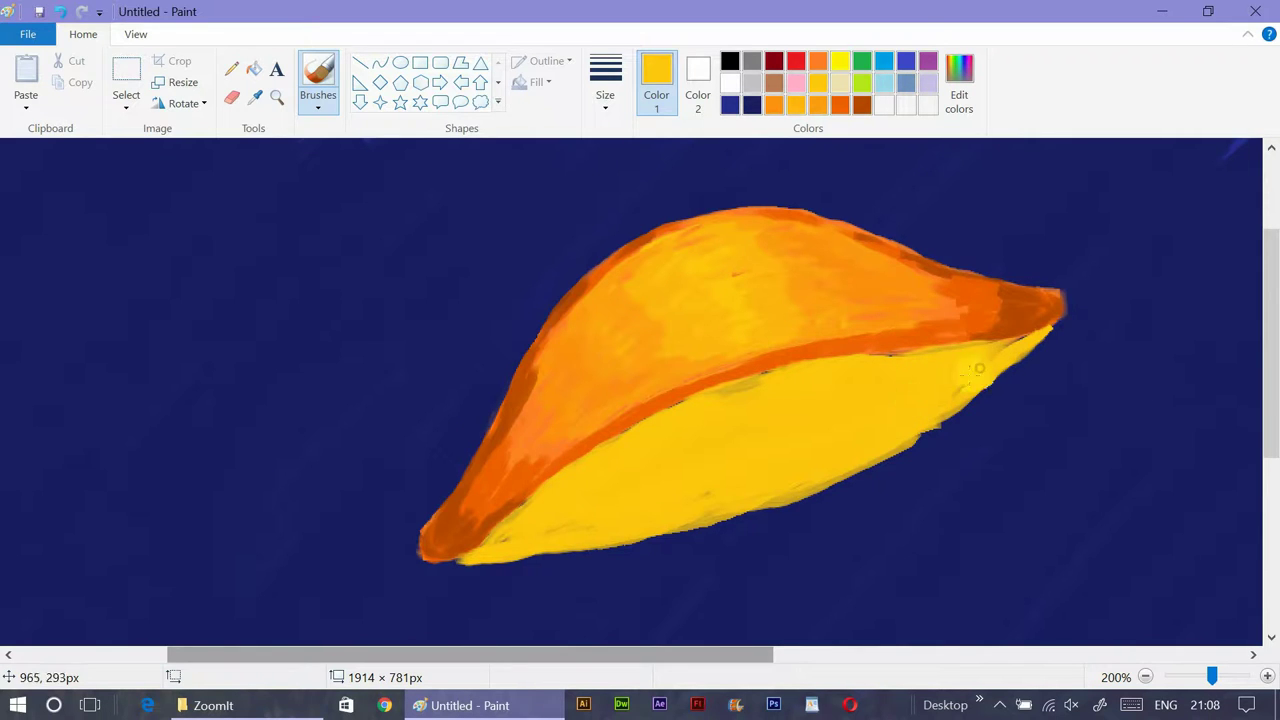
left_click(603, 62)
left_click(600, 181)
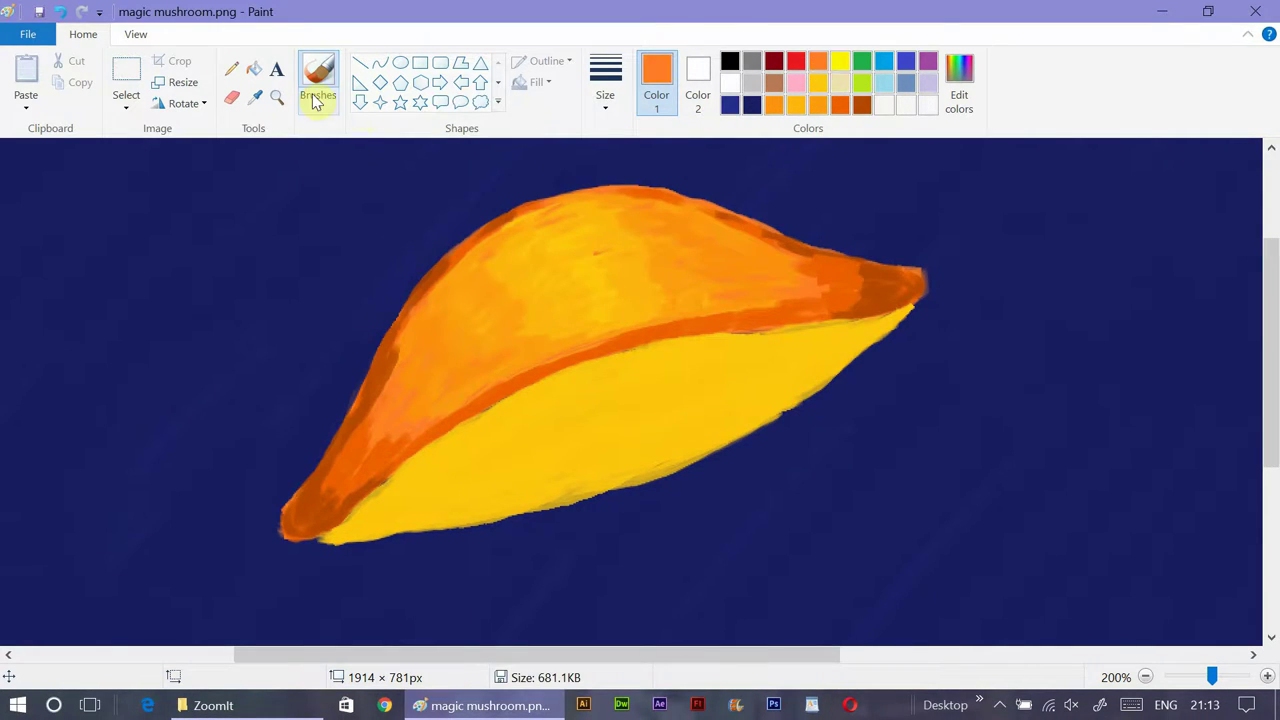
Paint two orange curves from the tips towards the underside's centre with the Watercolor brush at its thinnest size.
left_click(317, 97)
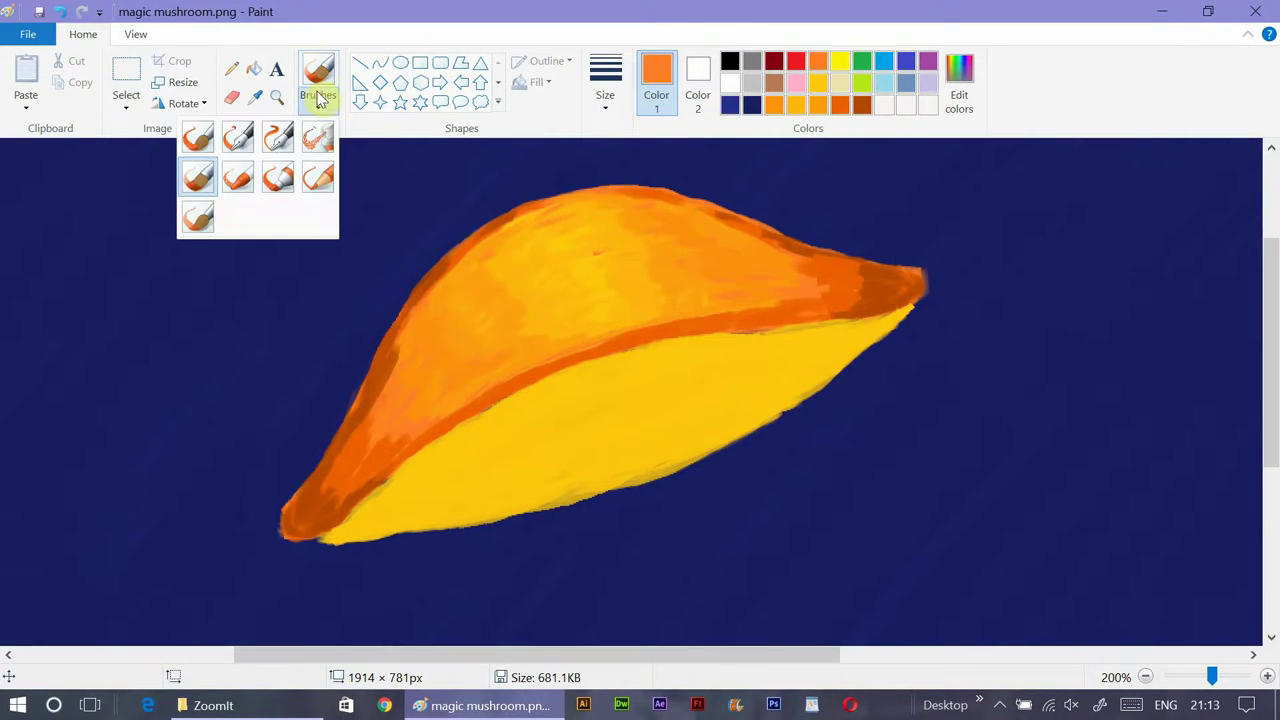
left_click(197, 222)
left_click(606, 93)
left_click(562, 145)
mouse_move(719, 366)
left_mouse_down()
mouse_move(636, 405)
mouse_move(848, 321)
left_mouse_up()
left_click_drag(640, 404, 673, 385)
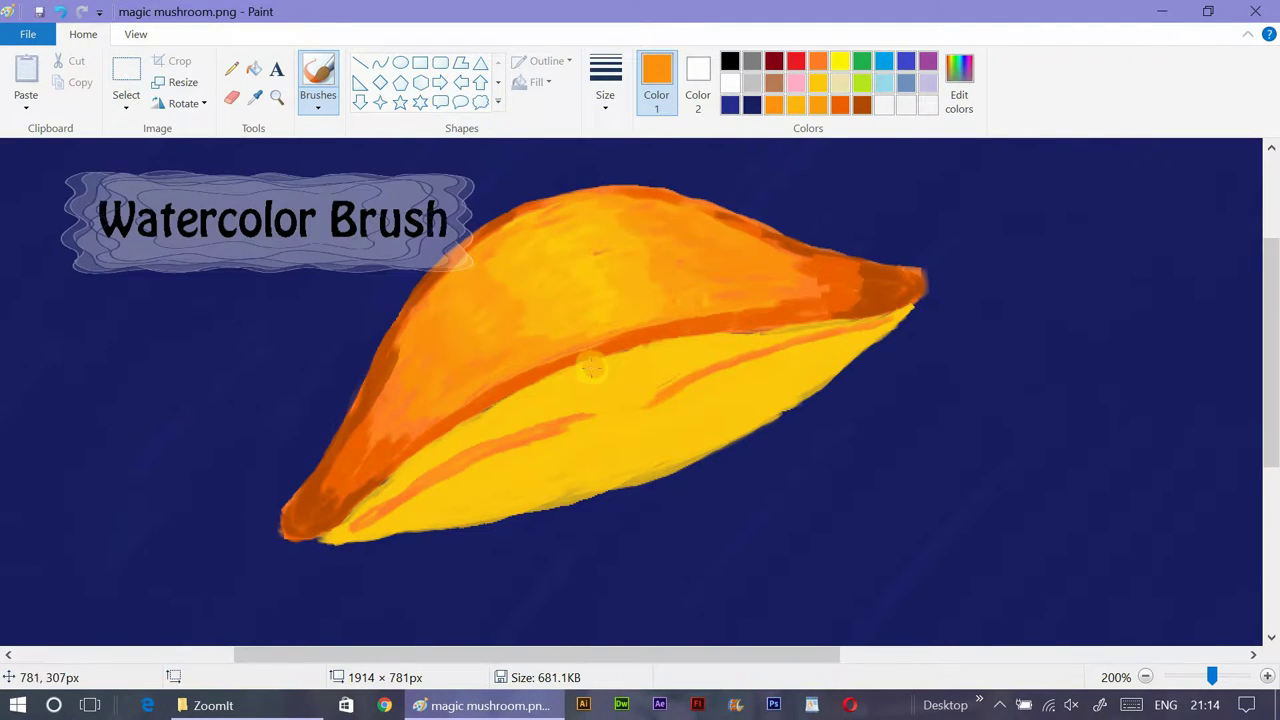
Paint orange gill strokes radiating from the underside's centre towards its upper, right and lower edges.
mouse_move(593, 405)
left_mouse_down()
mouse_move(640, 395)
mouse_move(654, 360)
left_mouse_up()
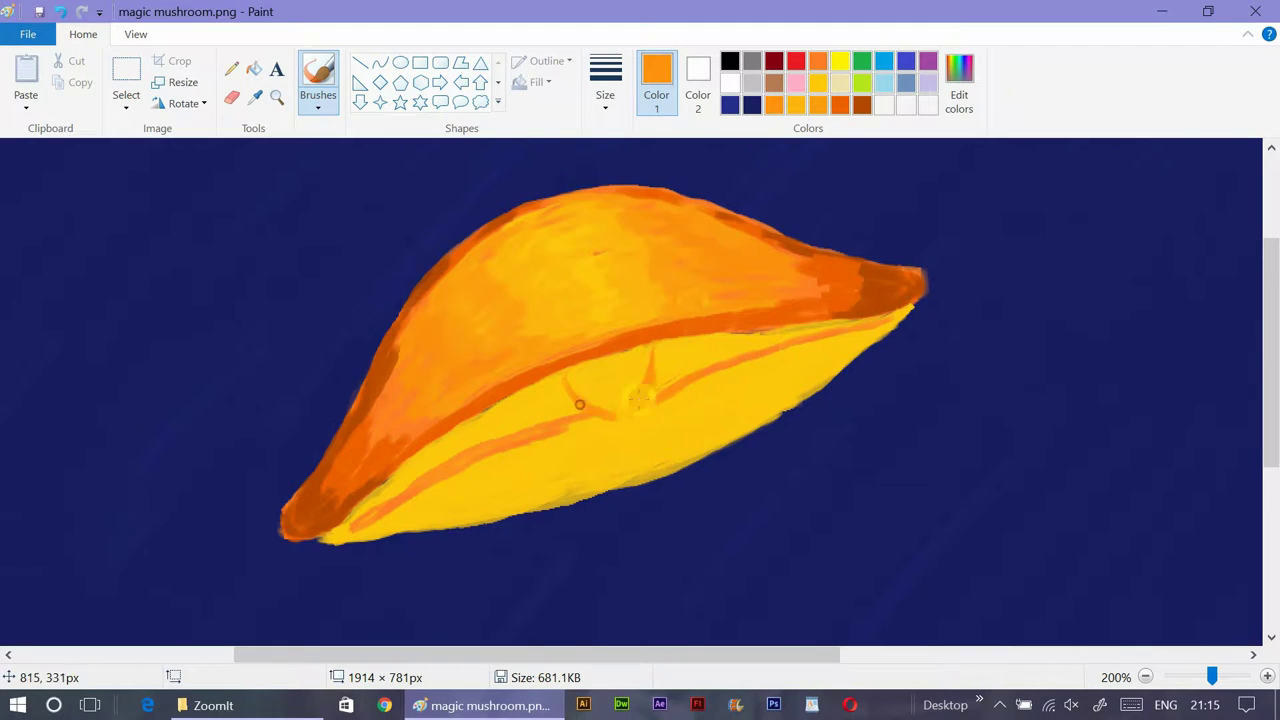
mouse_move(612, 405)
left_mouse_down()
mouse_move(572, 452)
mouse_move(618, 478)
mouse_move(704, 423)
left_mouse_up()
left_click(60, 11)
mouse_move(726, 410)
left_mouse_down()
mouse_move(733, 363)
mouse_move(678, 391)
mouse_move(754, 359)
left_mouse_up()
mouse_move(663, 345)
left_mouse_down()
mouse_move(653, 392)
mouse_move(669, 343)
mouse_move(674, 380)
mouse_move(752, 384)
mouse_move(828, 350)
left_mouse_up()
left_click_drag(700, 394, 782, 376)
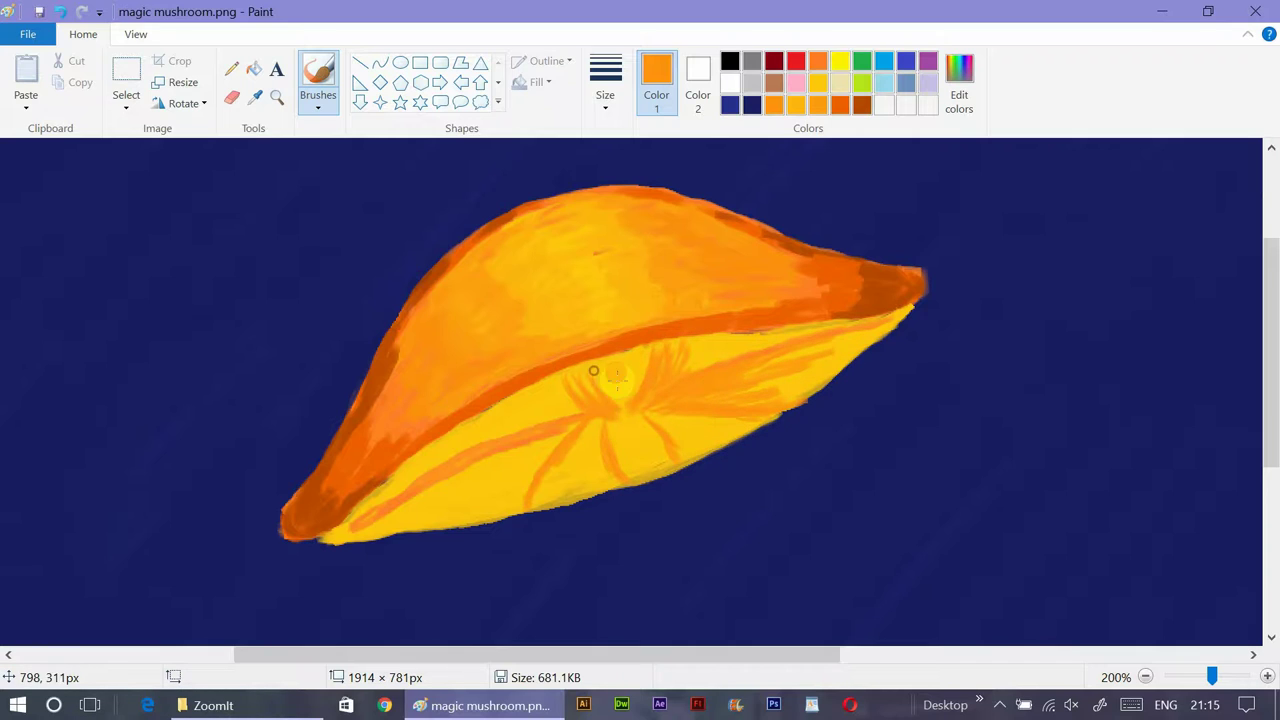
Fill the left and lower parts of the underside with more orange gill strokes fanning out from the centre.
left_click_drag(540, 420, 447, 452)
left_click_drag(564, 428, 436, 496)
left_click_drag(596, 430, 590, 478)
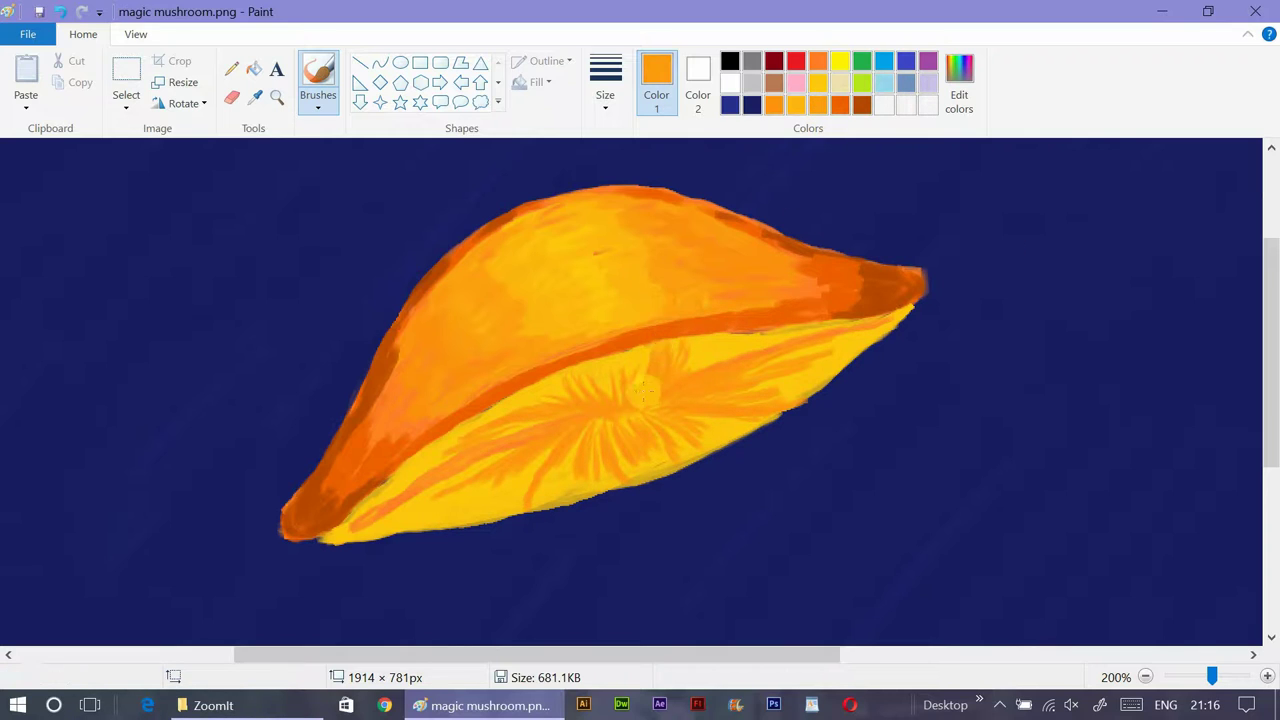
Mix a darker orange (RGB 238, 143, 2) and paint short strokes over the gills around the centre.
left_click(959, 80)
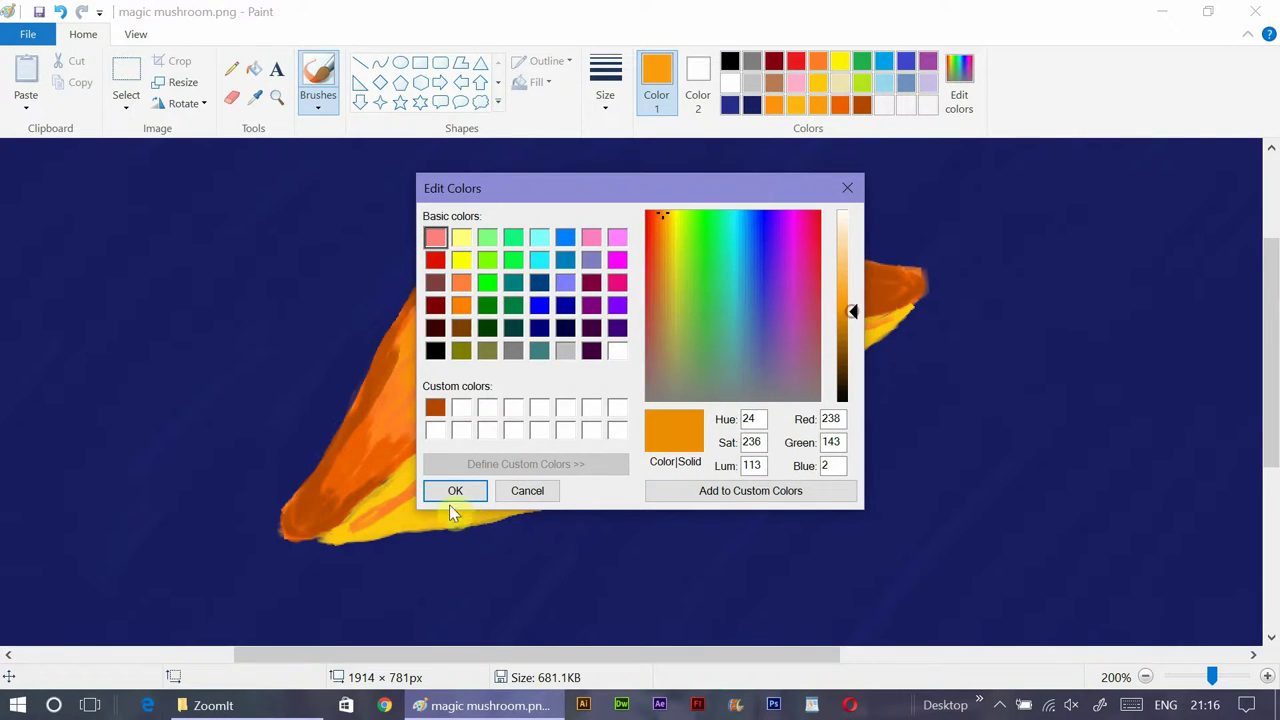
left_click(455, 492)
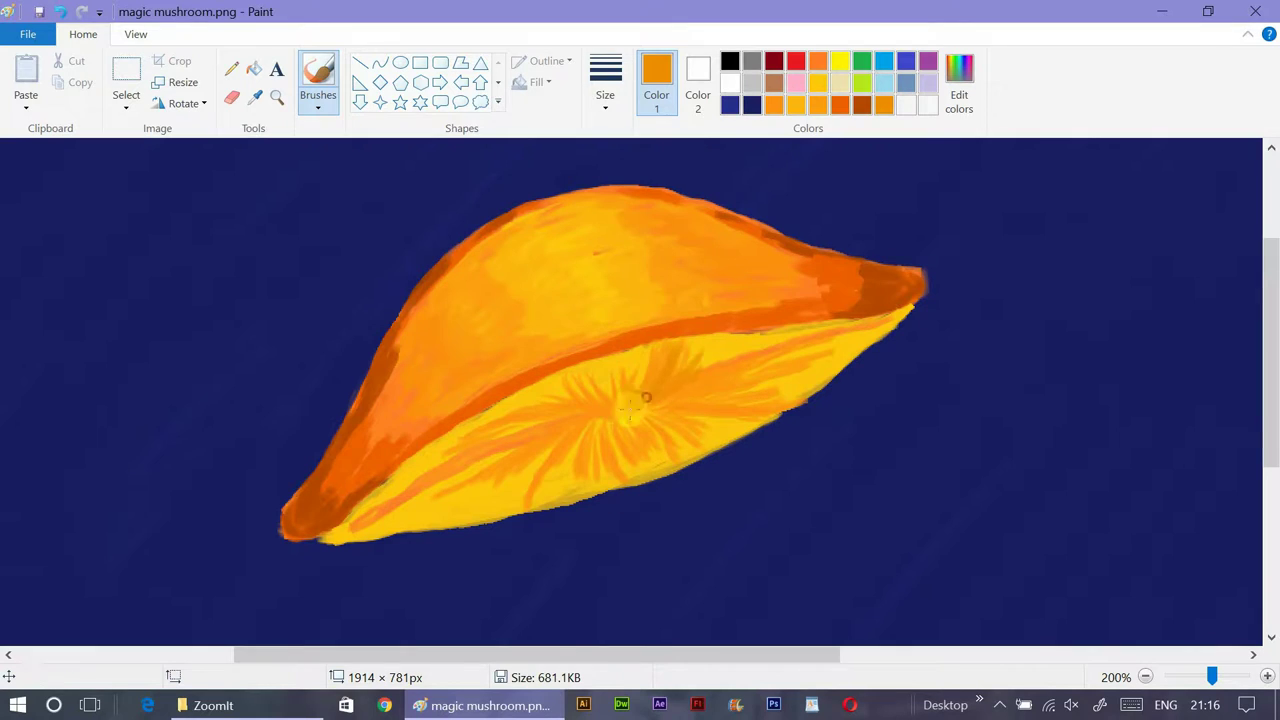
left_click_drag(559, 380, 593, 410)
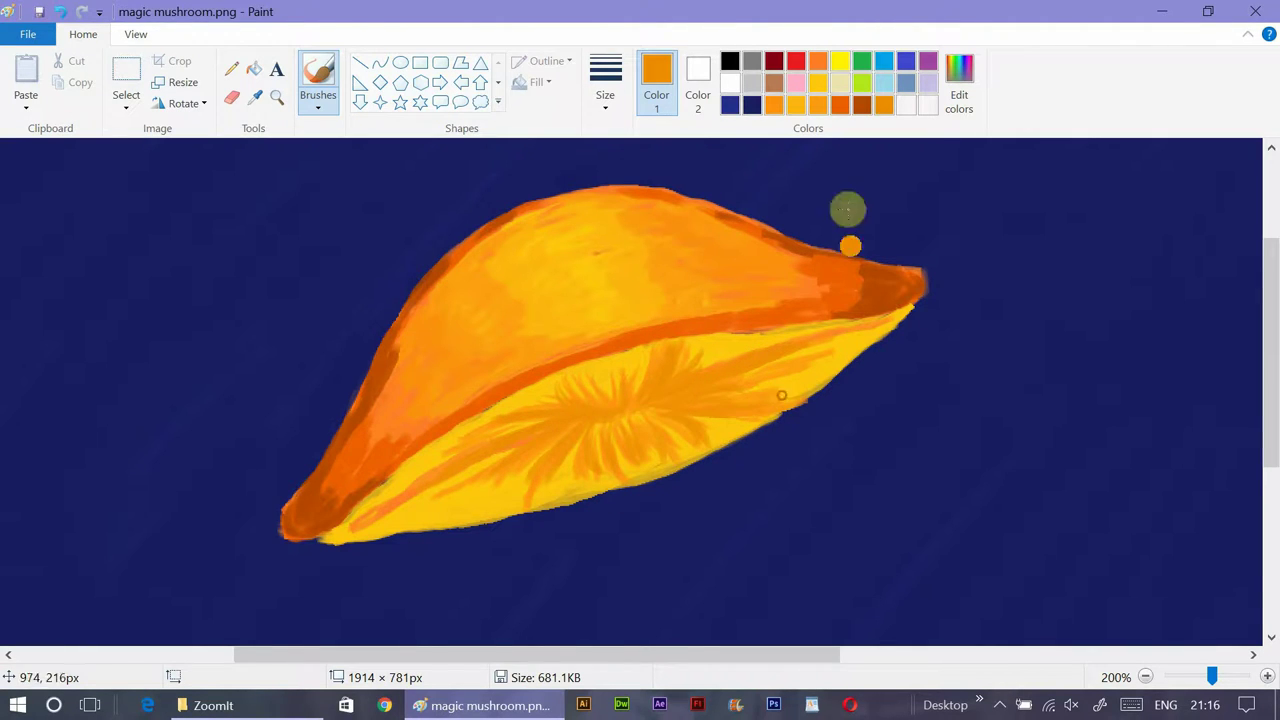
Darken the golden yellow slightly and paint strokes between the gills across the underside towards both tips.
left_click(818, 82)
left_click(959, 72)
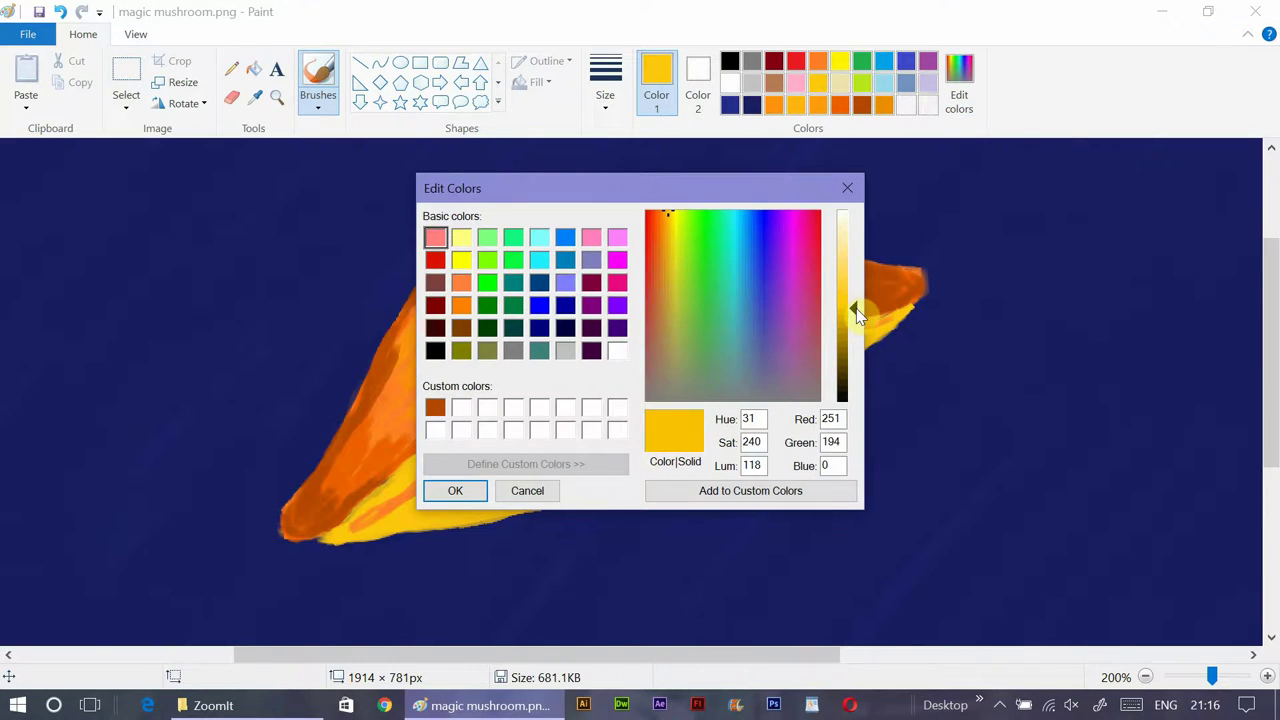
left_click(456, 492)
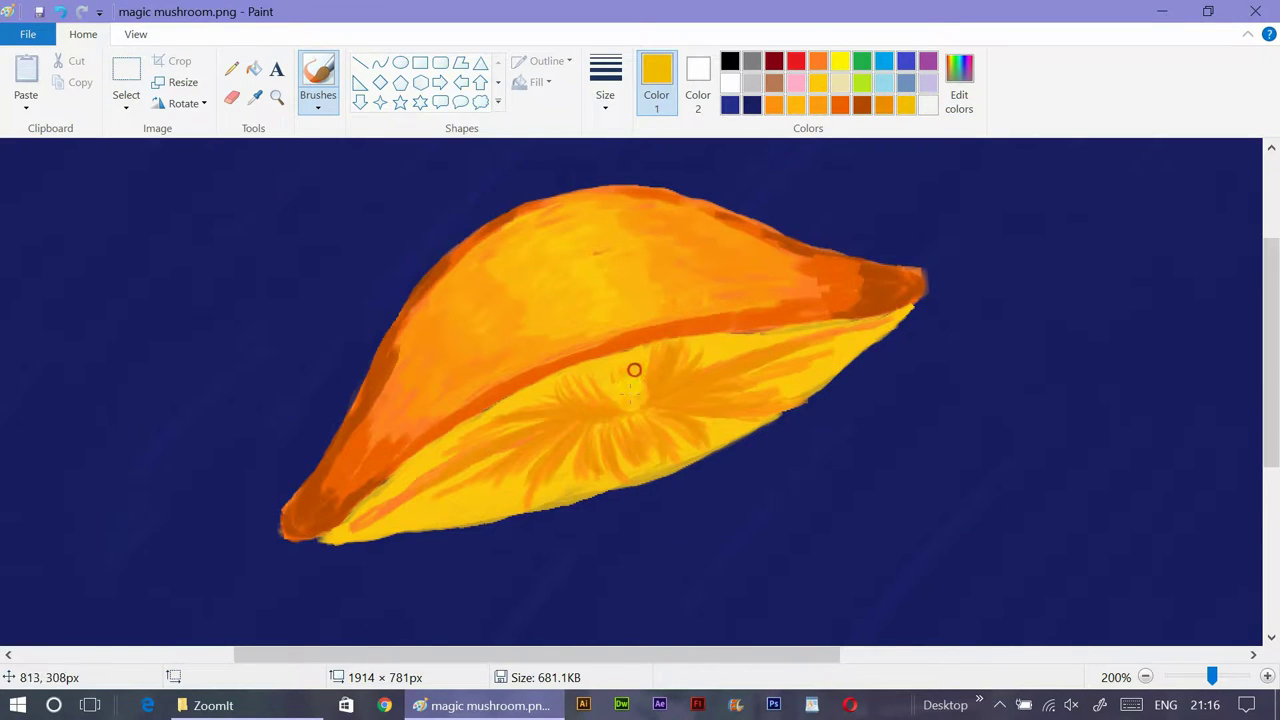
mouse_move(705, 346)
left_mouse_down()
mouse_move(775, 340)
mouse_move(738, 381)
mouse_move(789, 383)
mouse_move(641, 436)
mouse_move(700, 438)
mouse_move(674, 417)
mouse_move(550, 438)
mouse_move(548, 452)
mouse_move(538, 404)
mouse_move(516, 395)
mouse_move(526, 417)
mouse_move(343, 528)
left_mouse_up()
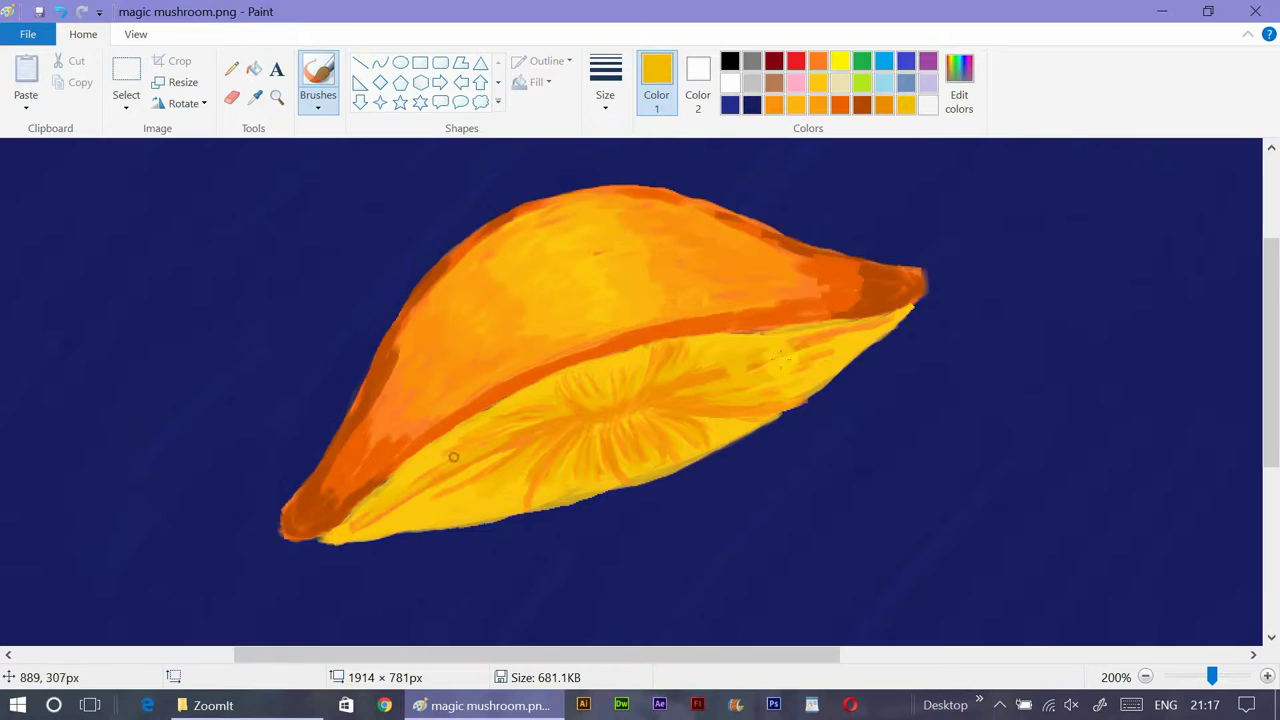
Paint bright yellow highlight strokes between the gills over the whole underside, out to both tips.
left_click(840, 62)
mouse_move(592, 398)
left_mouse_down()
mouse_move(643, 360)
mouse_move(641, 377)
mouse_move(710, 353)
mouse_move(675, 368)
mouse_move(748, 363)
mouse_move(814, 332)
mouse_move(687, 398)
mouse_move(790, 376)
mouse_move(650, 405)
mouse_move(692, 432)
mouse_move(666, 413)
mouse_move(597, 425)
mouse_move(600, 410)
mouse_move(595, 435)
mouse_move(616, 414)
mouse_move(576, 401)
mouse_move(593, 427)
mouse_move(551, 473)
mouse_move(568, 425)
mouse_move(471, 453)
mouse_move(597, 392)
mouse_move(560, 381)
mouse_move(524, 391)
left_mouse_up()
left_click(61, 12)
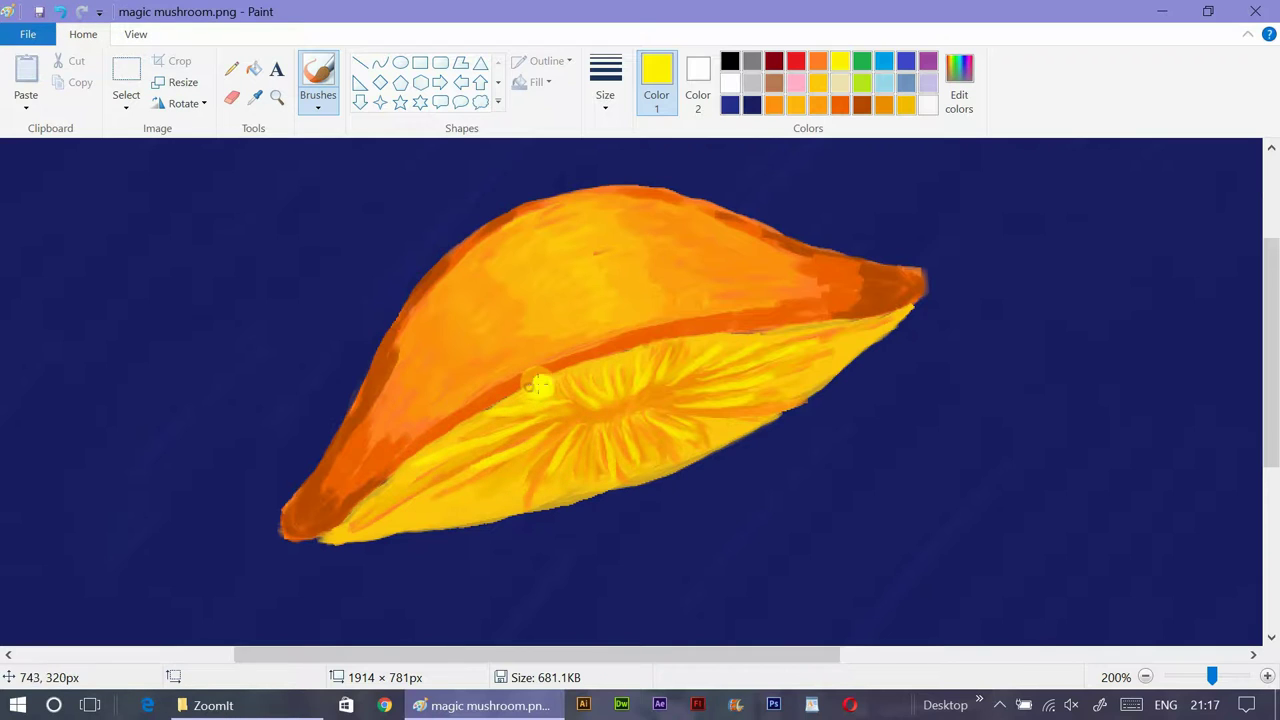
mouse_move(690, 343)
left_mouse_down()
mouse_move(867, 329)
mouse_move(909, 312)
mouse_move(861, 348)
left_mouse_up()
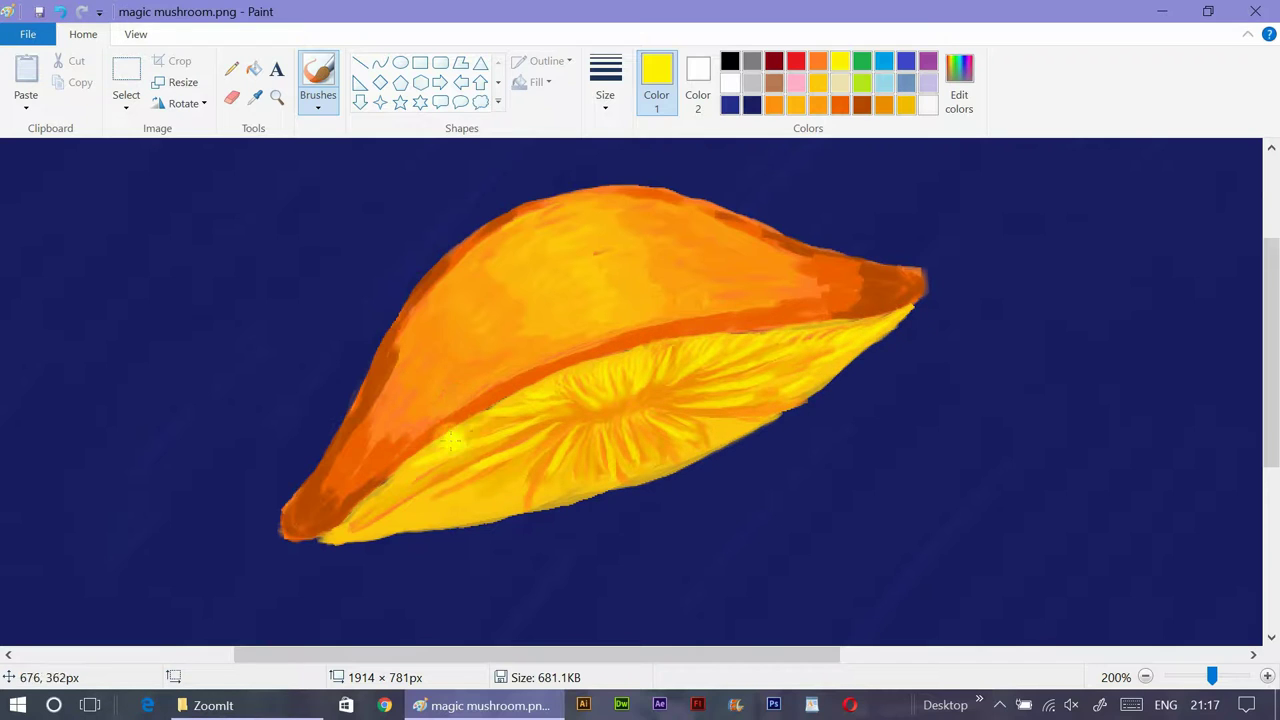
mouse_move(363, 511)
left_mouse_down()
mouse_move(394, 500)
mouse_move(417, 517)
left_mouse_up()
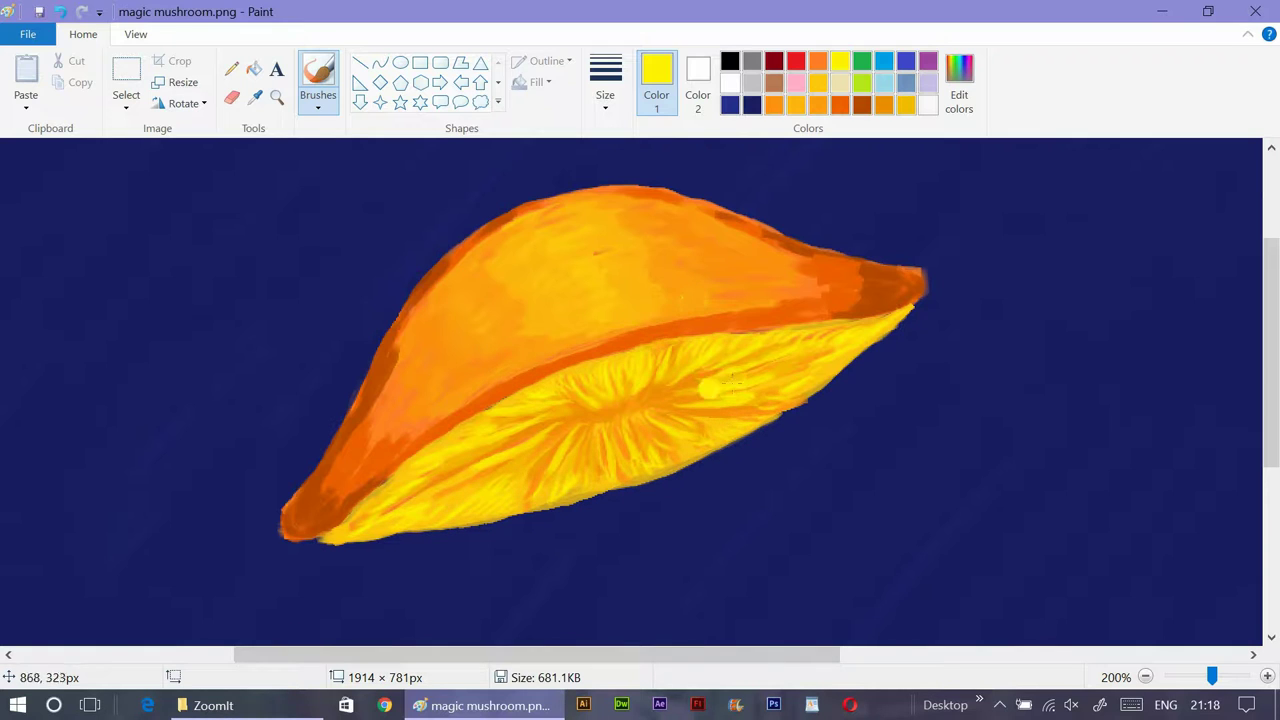
Mix a pale green (RGB 215, 252, 169) and draw the stem's two sides down from the centre of the gills.
left_click(959, 82)
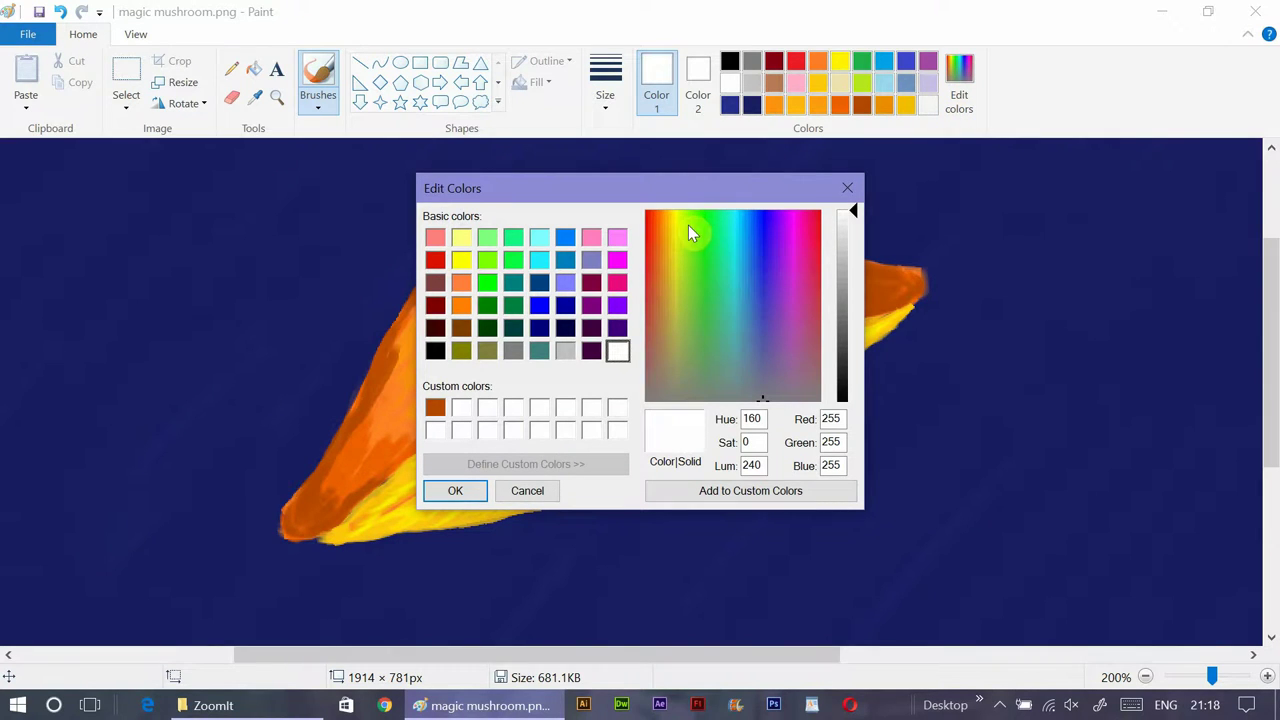
left_click(688, 225)
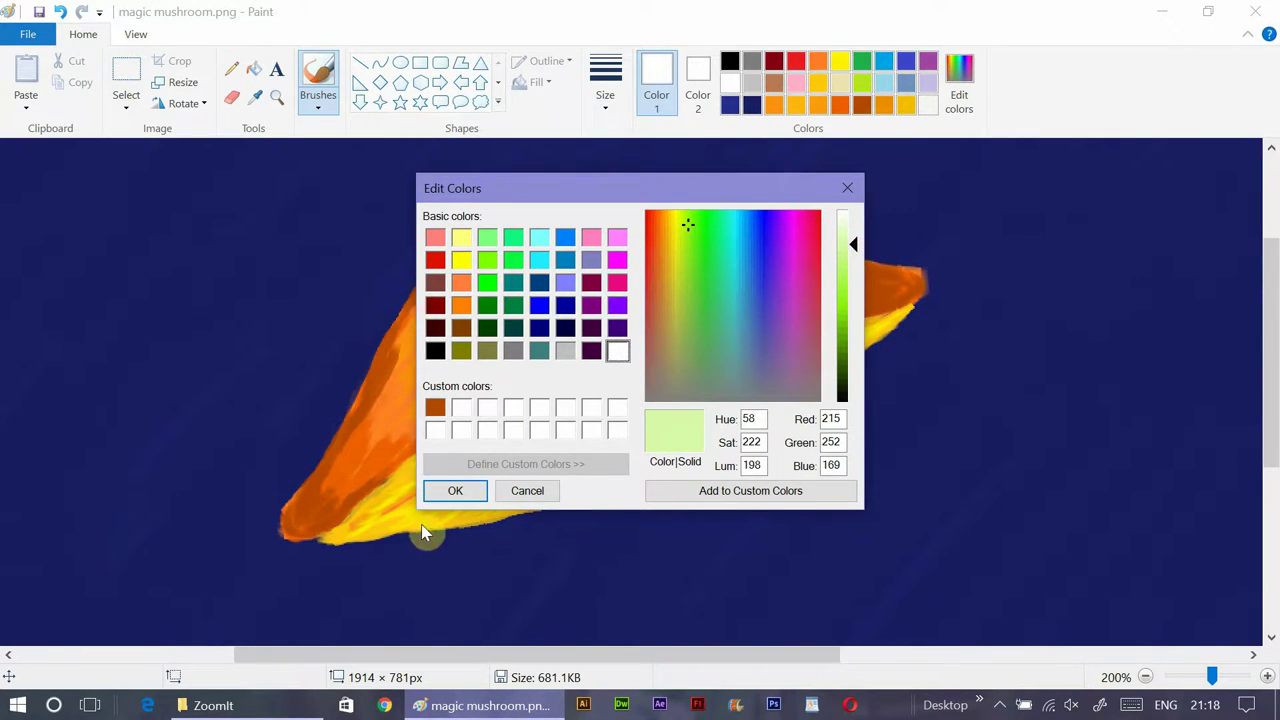
left_click(456, 491)
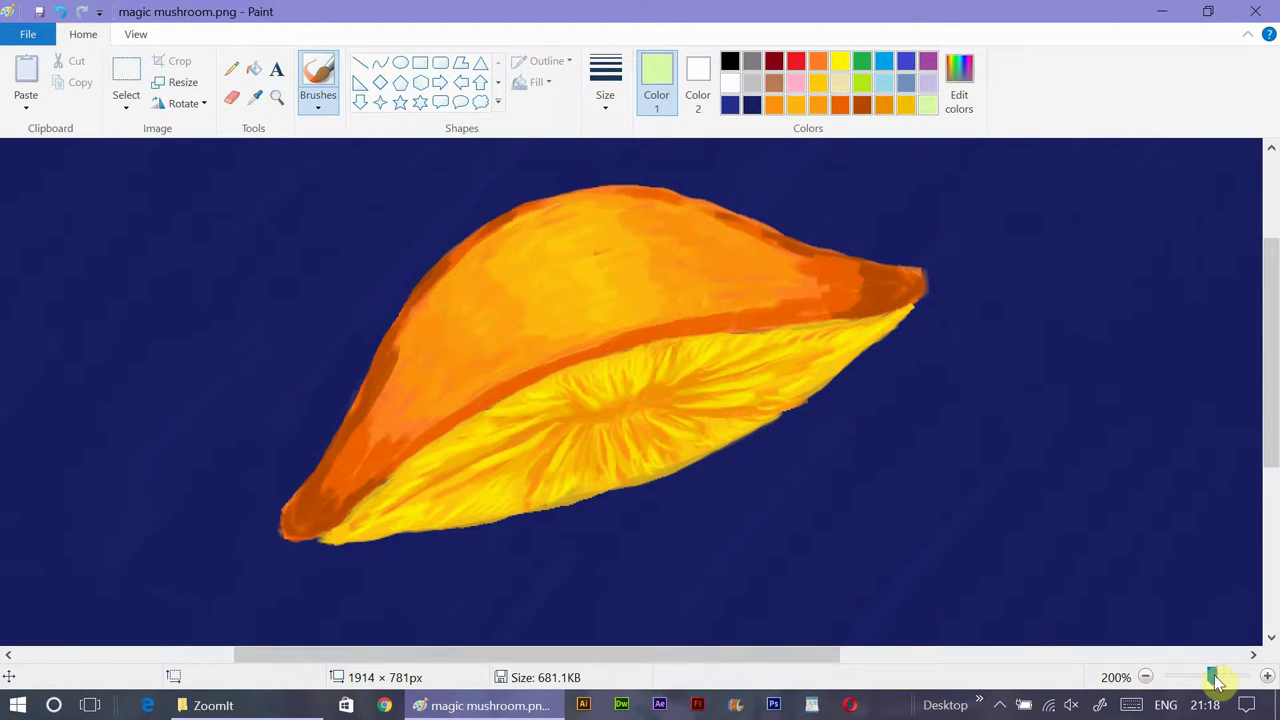
mouse_move(1216, 680)
left_mouse_down()
mouse_move(1206, 677)
mouse_move(1228, 680)
left_mouse_up()
left_click_drag(1270, 290, 1268, 425)
left_click_drag(583, 652, 775, 643)
left_click_drag(1274, 366, 1256, 305)
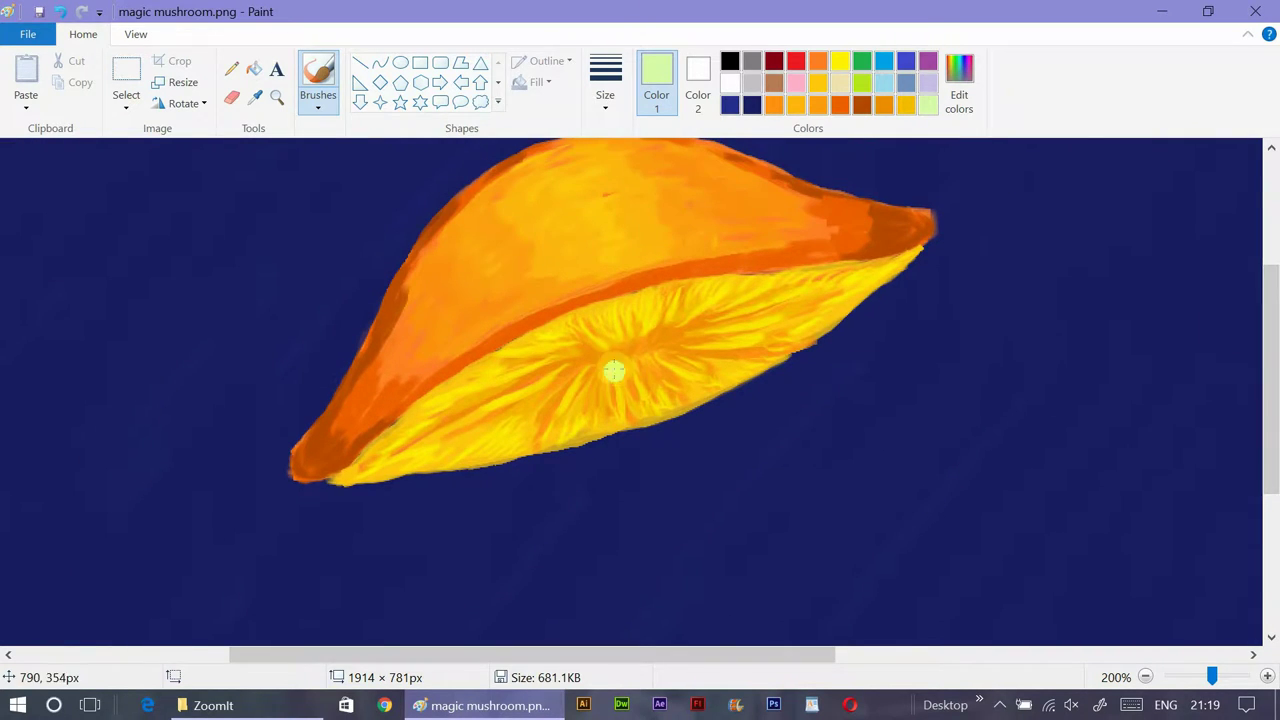
left_click_drag(605, 365, 655, 492)
left_click_drag(683, 341, 730, 445)
left_click_drag(622, 430, 645, 545)
left_click_drag(697, 355, 755, 520)
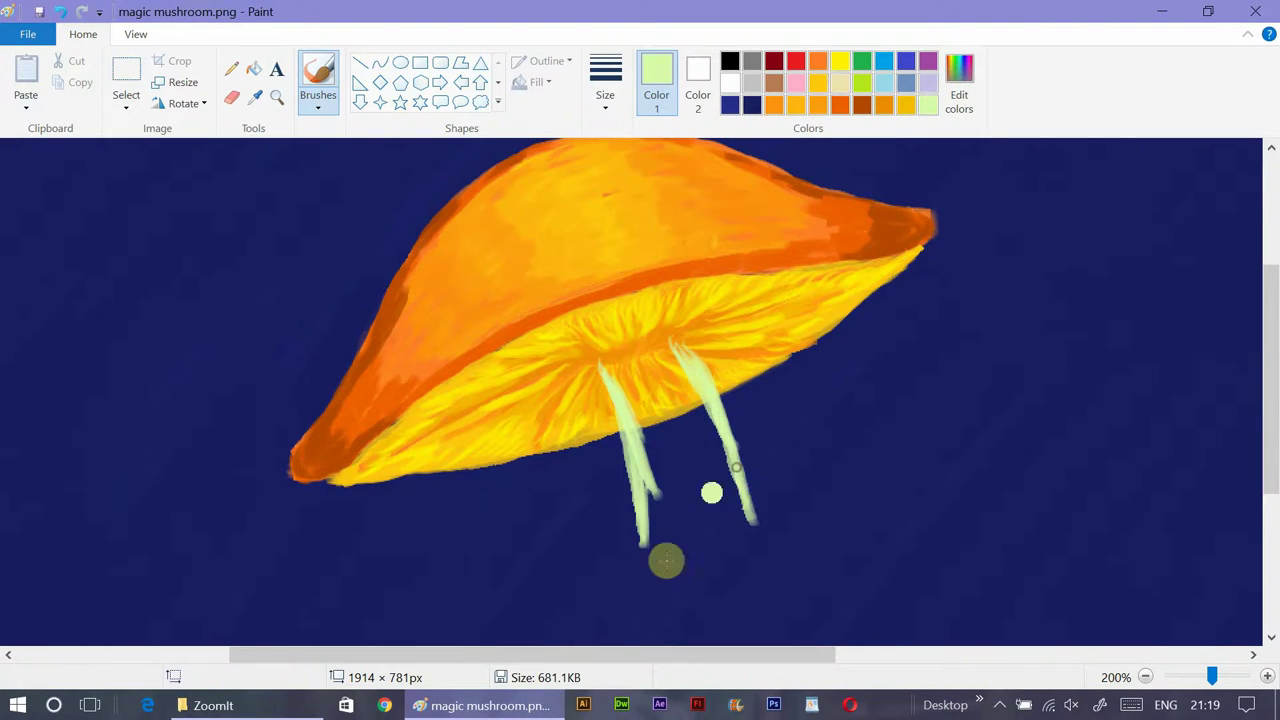
Close the stem's top edge, fill the stem with pale green at a larger brush size, and refine its edges with a smaller one.
mouse_move(665, 342)
left_mouse_down()
mouse_move(609, 355)
mouse_move(631, 350)
left_mouse_up()
left_click(605, 90)
left_click(580, 234)
mouse_move(678, 385)
left_mouse_down()
mouse_move(687, 414)
mouse_move(693, 387)
mouse_move(677, 475)
mouse_move(622, 366)
mouse_move(655, 353)
mouse_move(661, 406)
mouse_move(705, 505)
left_mouse_up()
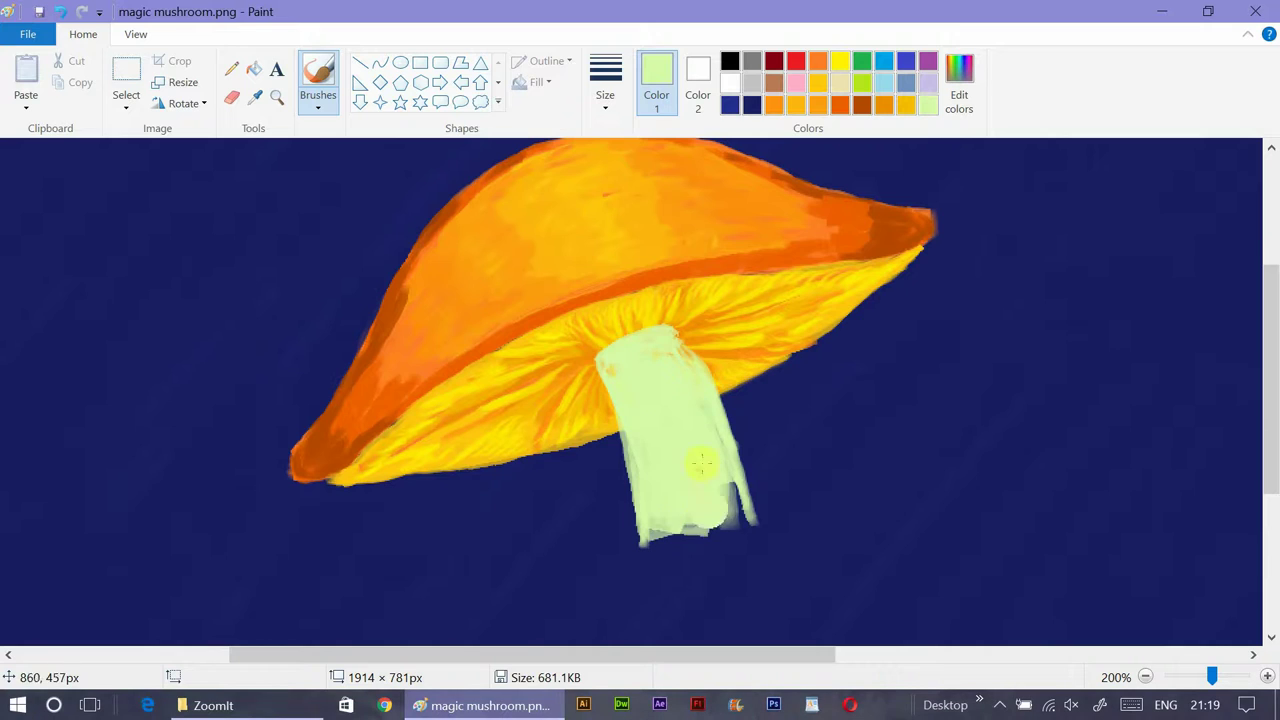
left_click(606, 95)
left_click(560, 177)
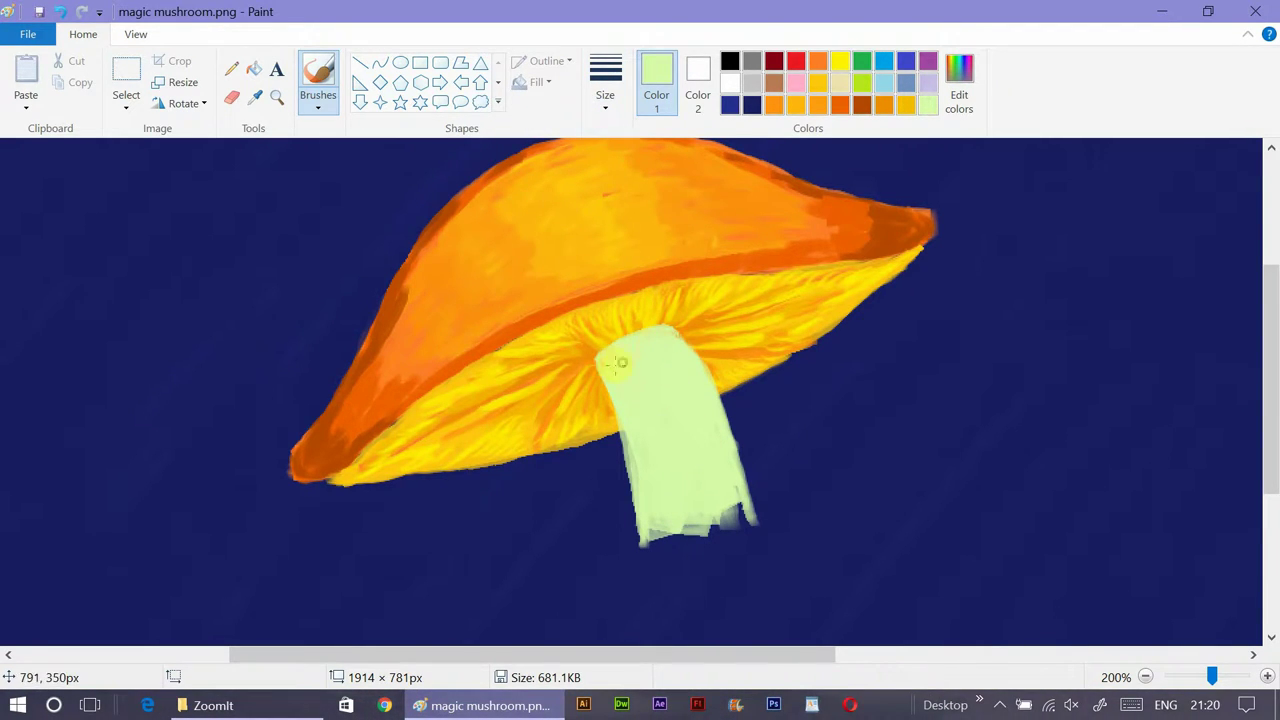
Mix a slightly stronger light green and dab a ruffled ring around the stem's lower end.
left_click(1146, 677)
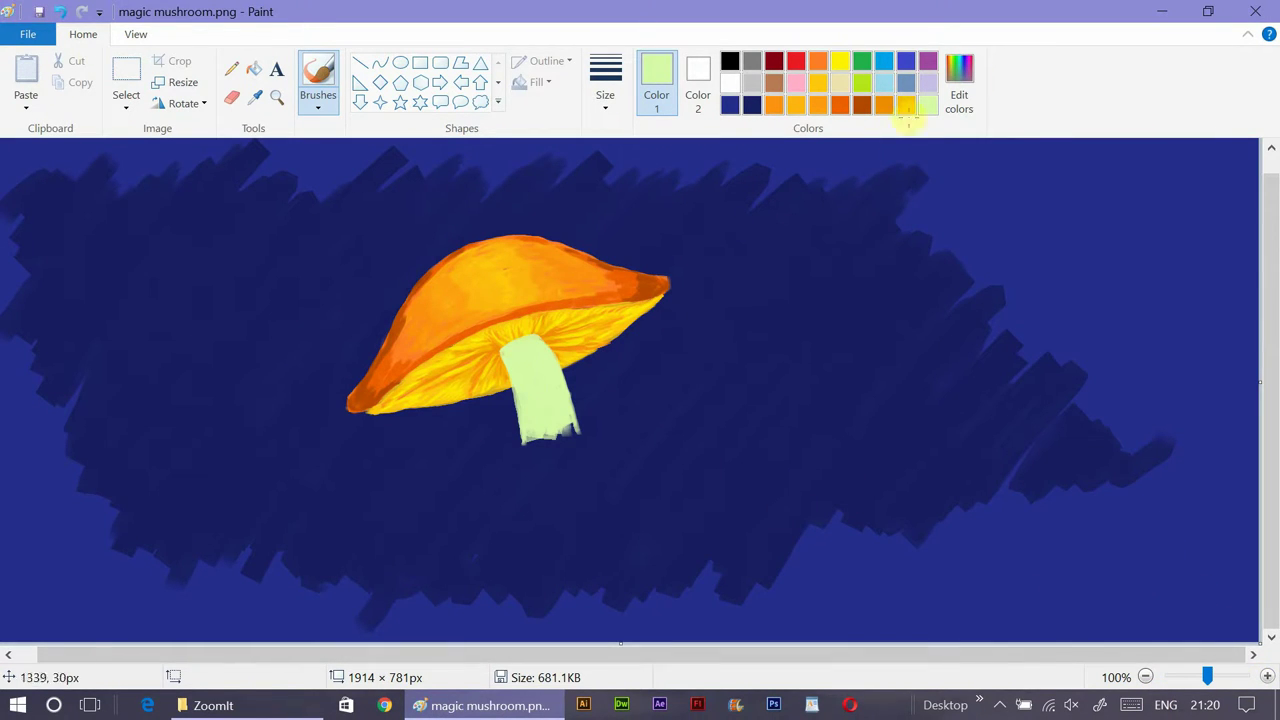
left_click(959, 82)
left_click(455, 490)
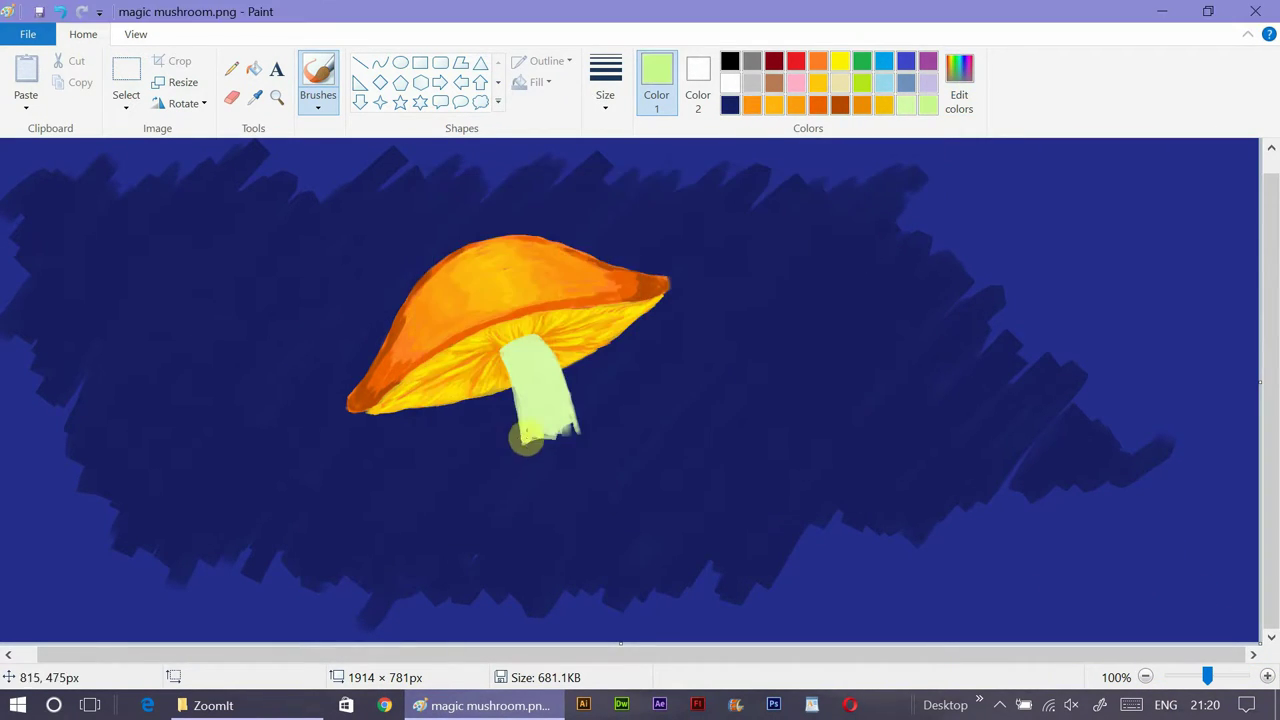
left_click_drag(589, 427, 516, 455)
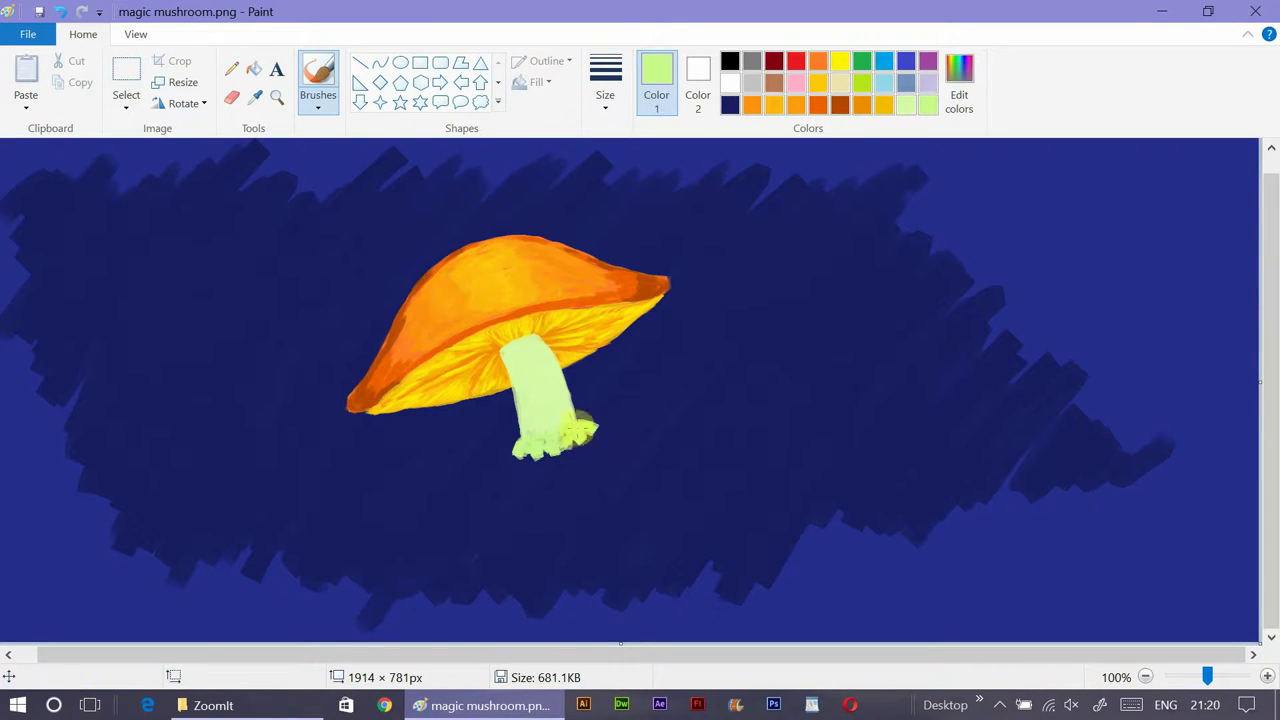
Mix a deeper green (RGB 159, 241, 116) and shade the ruffled ring on the stem.
left_click(959, 82)
left_click(697, 240)
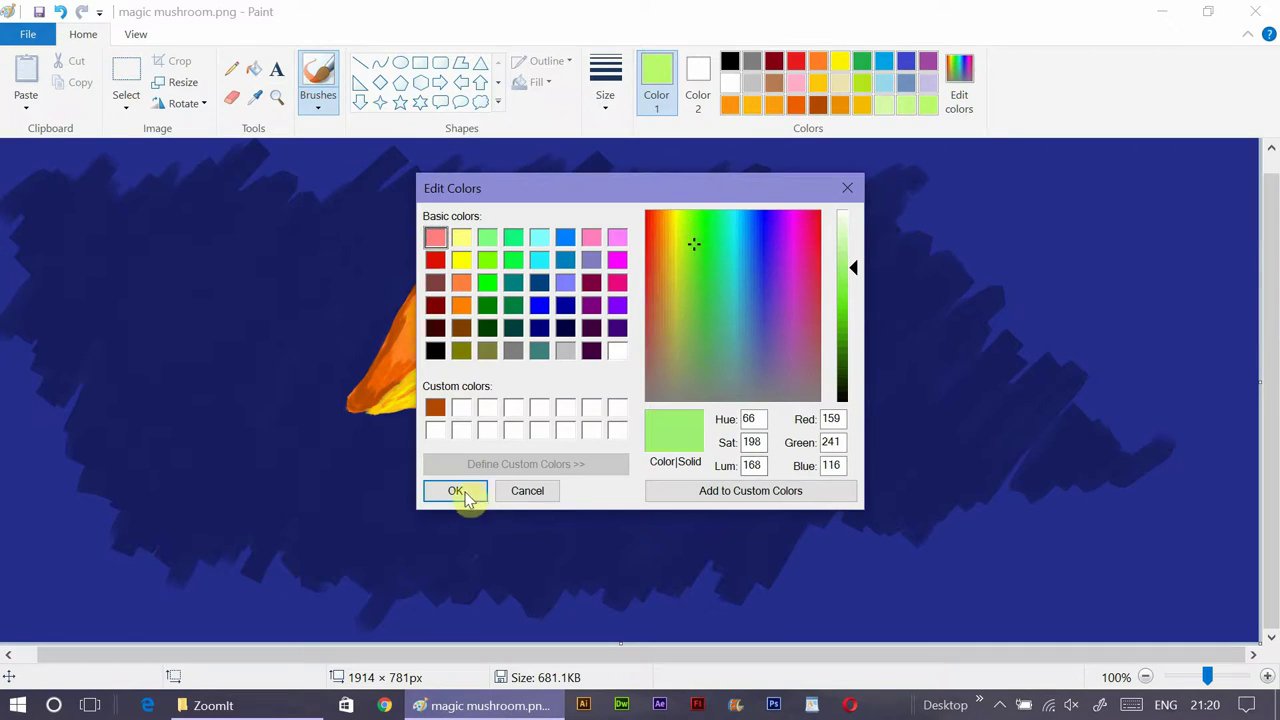
left_click(470, 491)
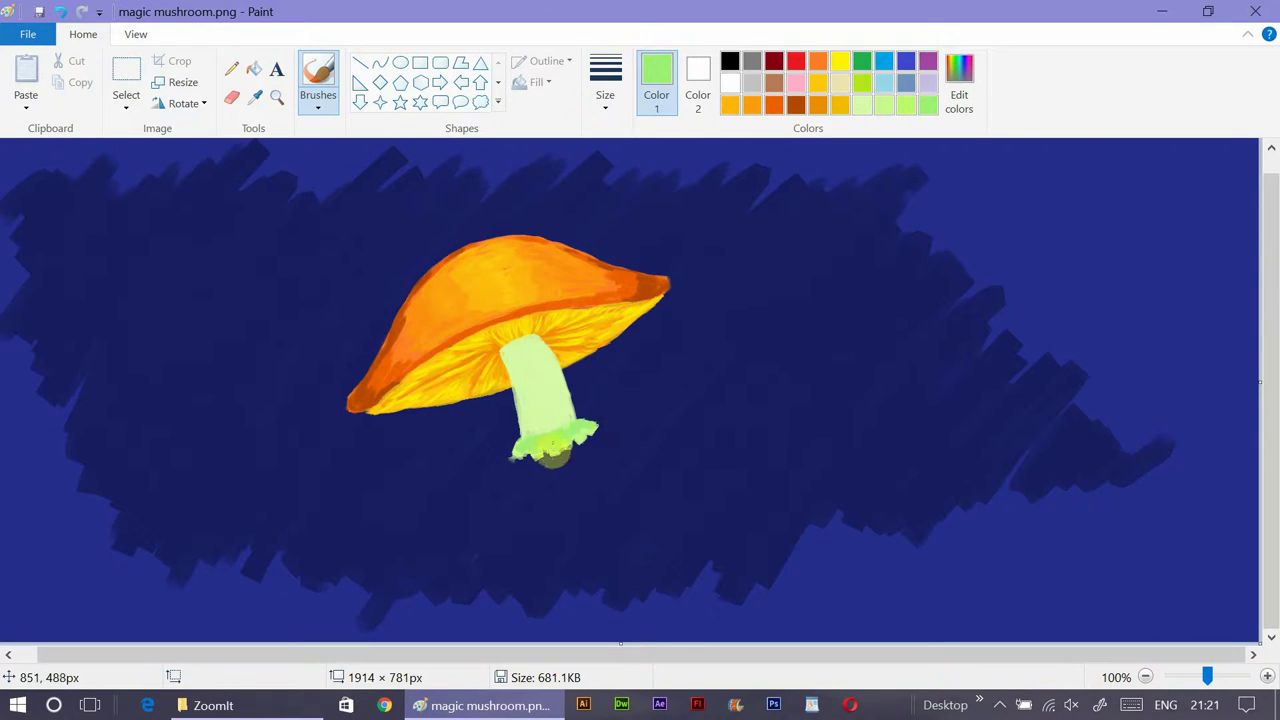
Mix a stronger green (RGB 148, 239, 99) and paint the flared stem base with ragged root tips below the ruffled ring.
left_click(959, 82)
left_click_drag(848, 348, 852, 258)
left_click(455, 490)
left_click(962, 80)
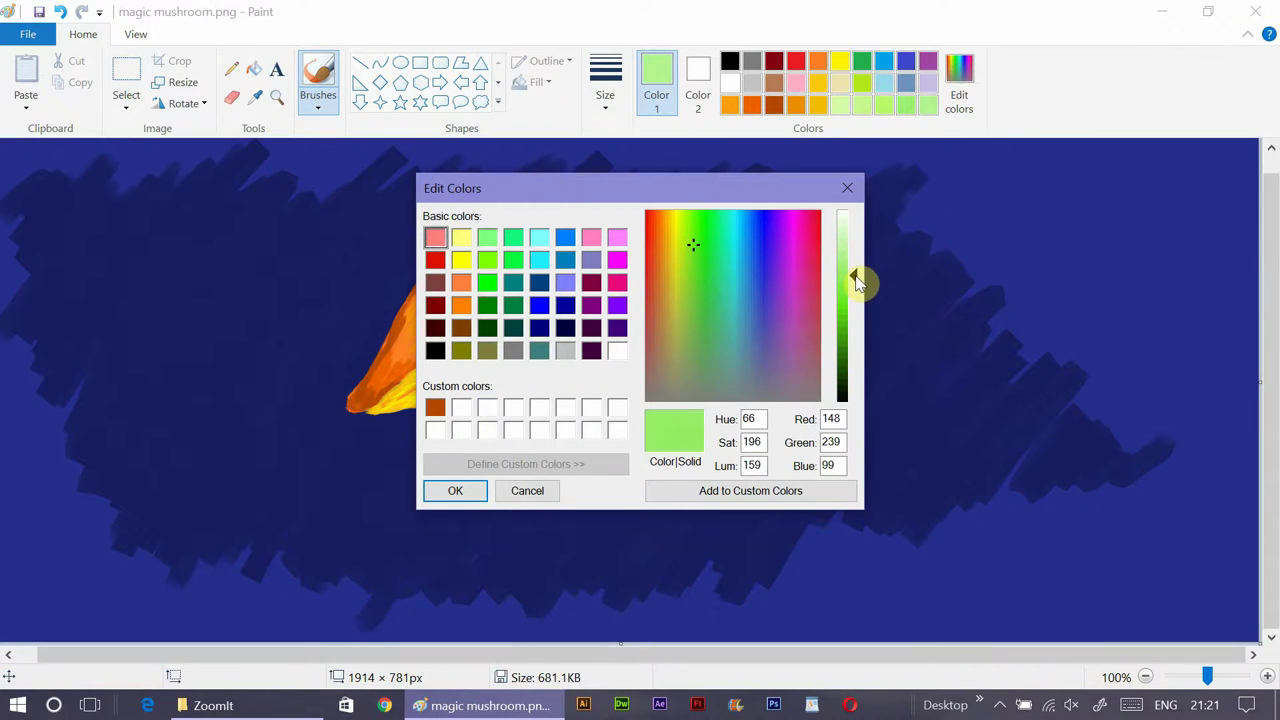
left_click(455, 490)
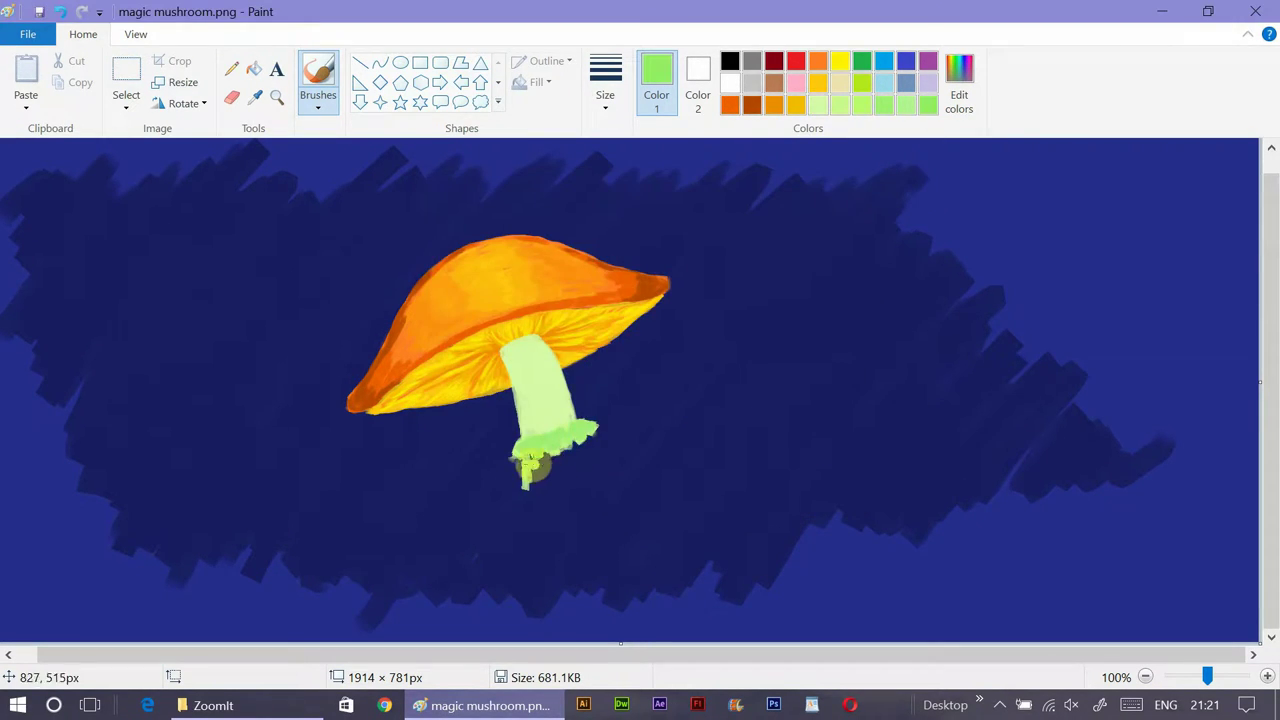
left_click_drag(528, 465, 527, 490)
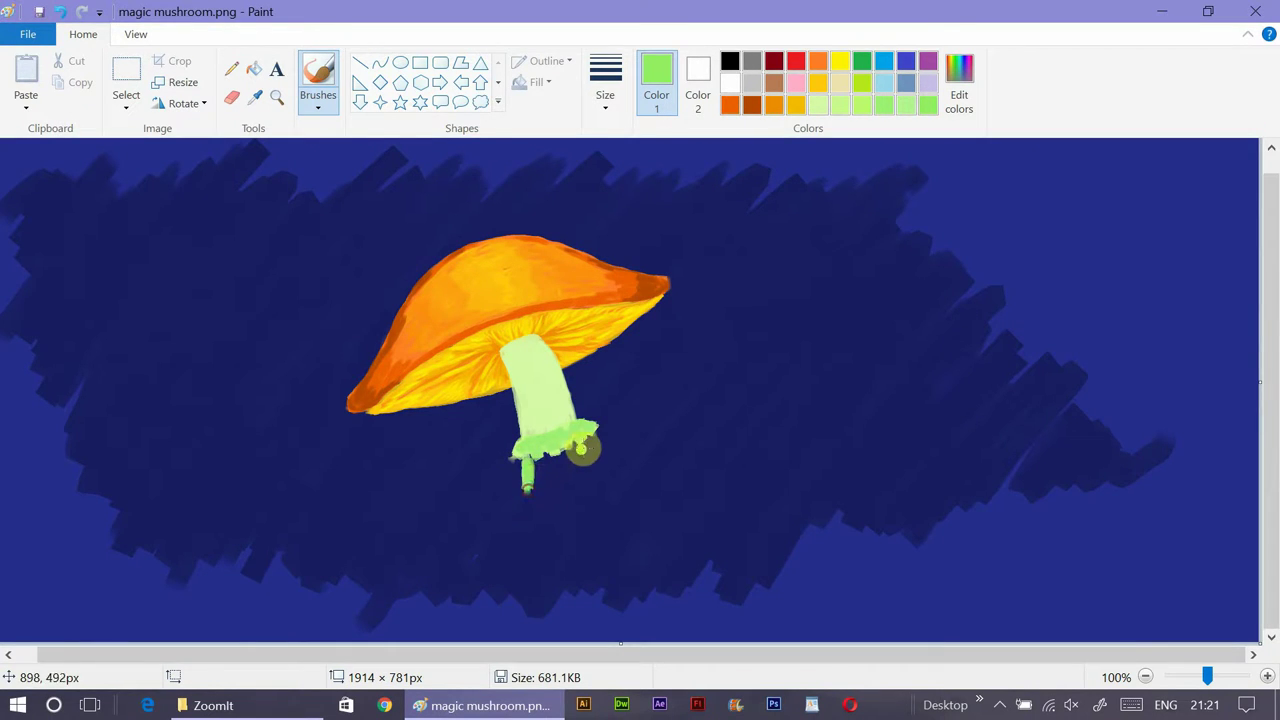
left_click_drag(591, 430, 600, 467)
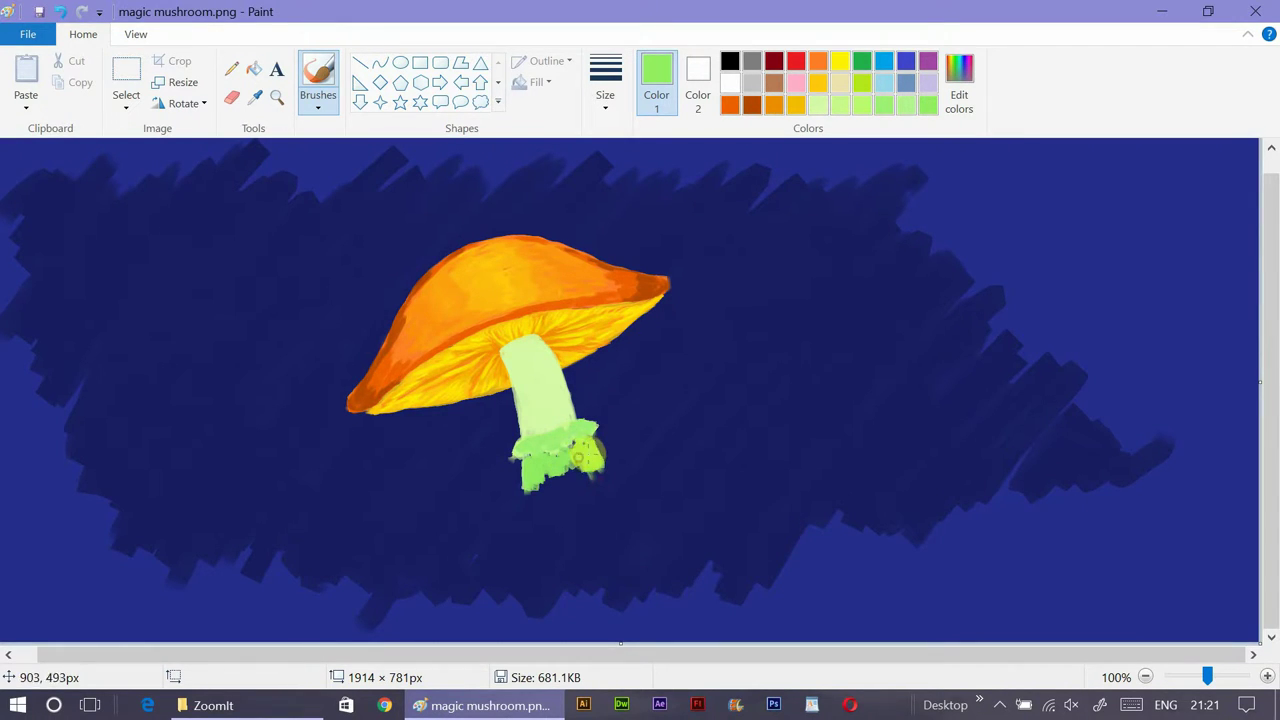
mouse_move(586, 438)
left_mouse_down()
mouse_move(521, 493)
mouse_move(530, 477)
mouse_move(521, 506)
mouse_move(518, 491)
mouse_move(508, 501)
mouse_move(524, 472)
mouse_move(507, 510)
mouse_move(550, 497)
left_mouse_up()
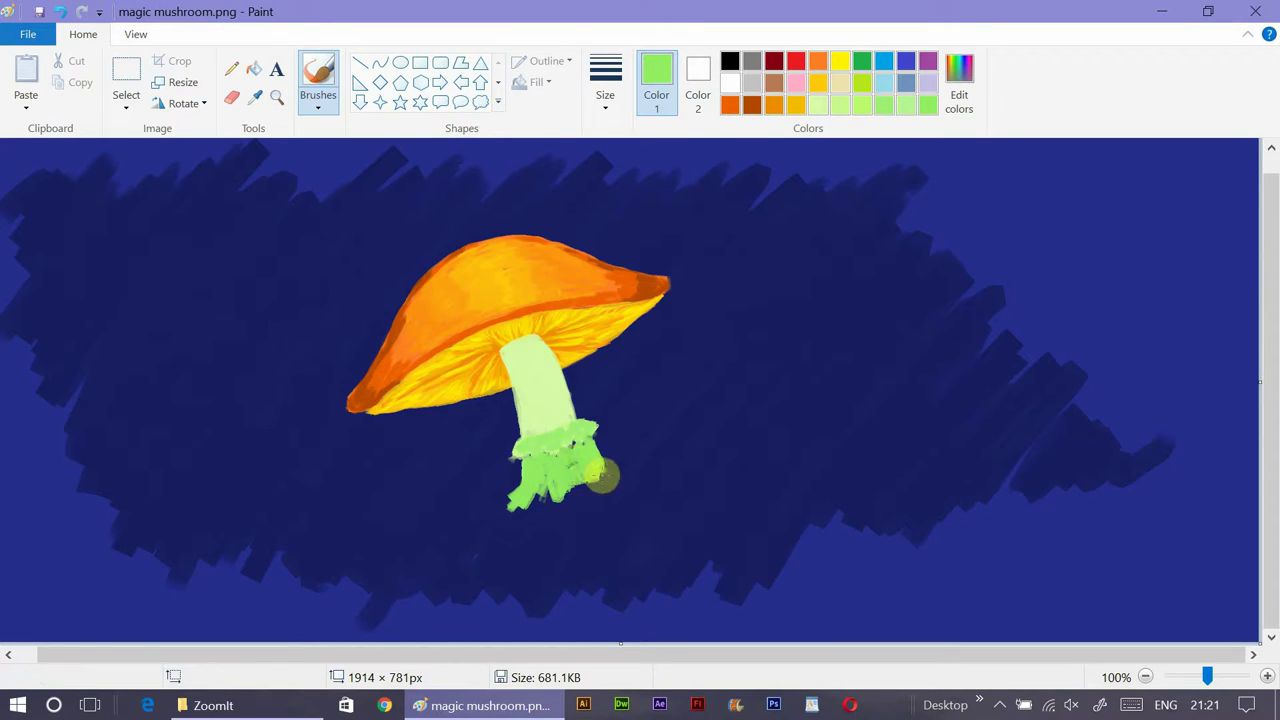
mouse_move(615, 474)
left_mouse_down()
mouse_move(554, 494)
mouse_move(568, 476)
mouse_move(600, 489)
mouse_move(568, 455)
left_mouse_up()
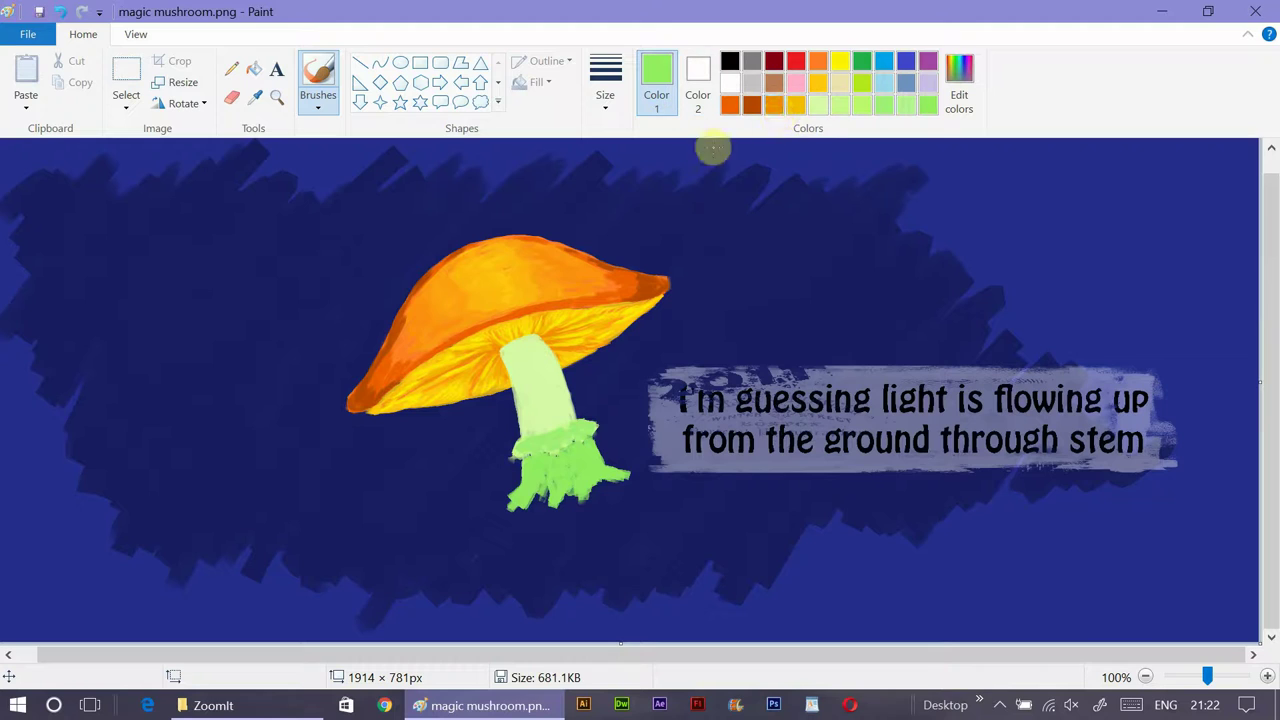
Paint bright yellow strokes over the upper part of the stem, beneath the gills.
left_click(843, 63)
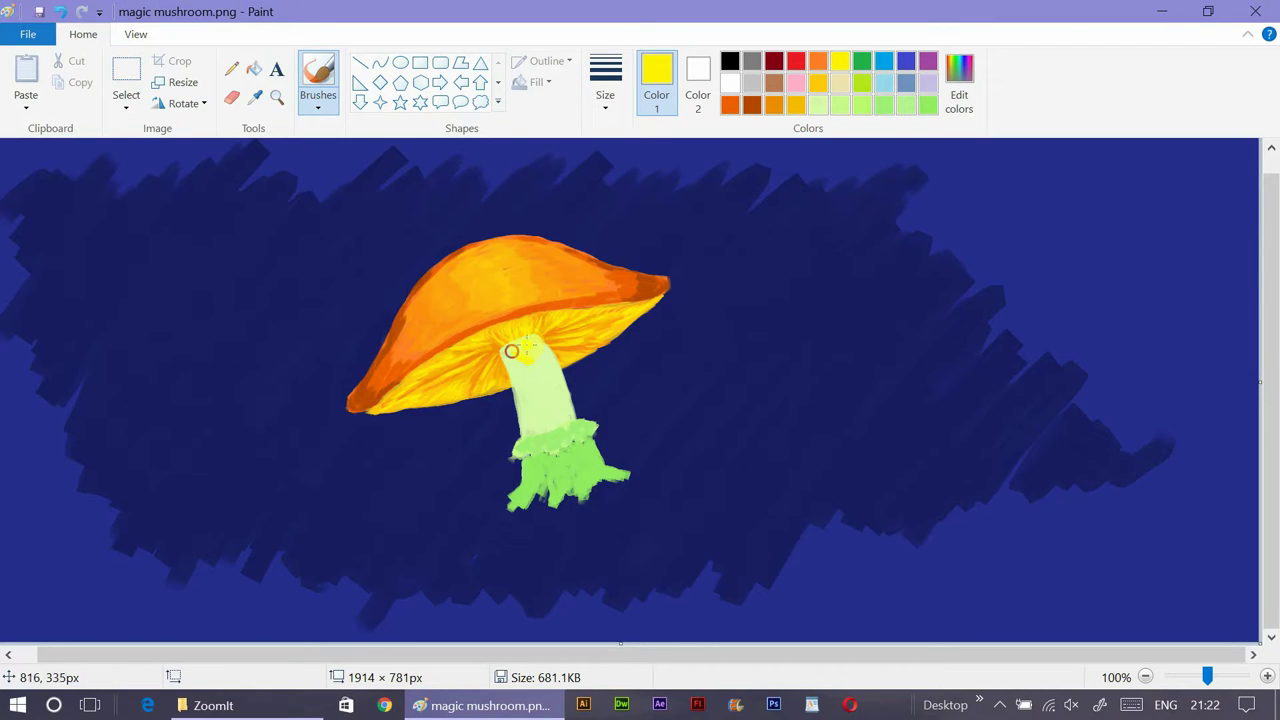
left_click_drag(546, 346, 555, 363)
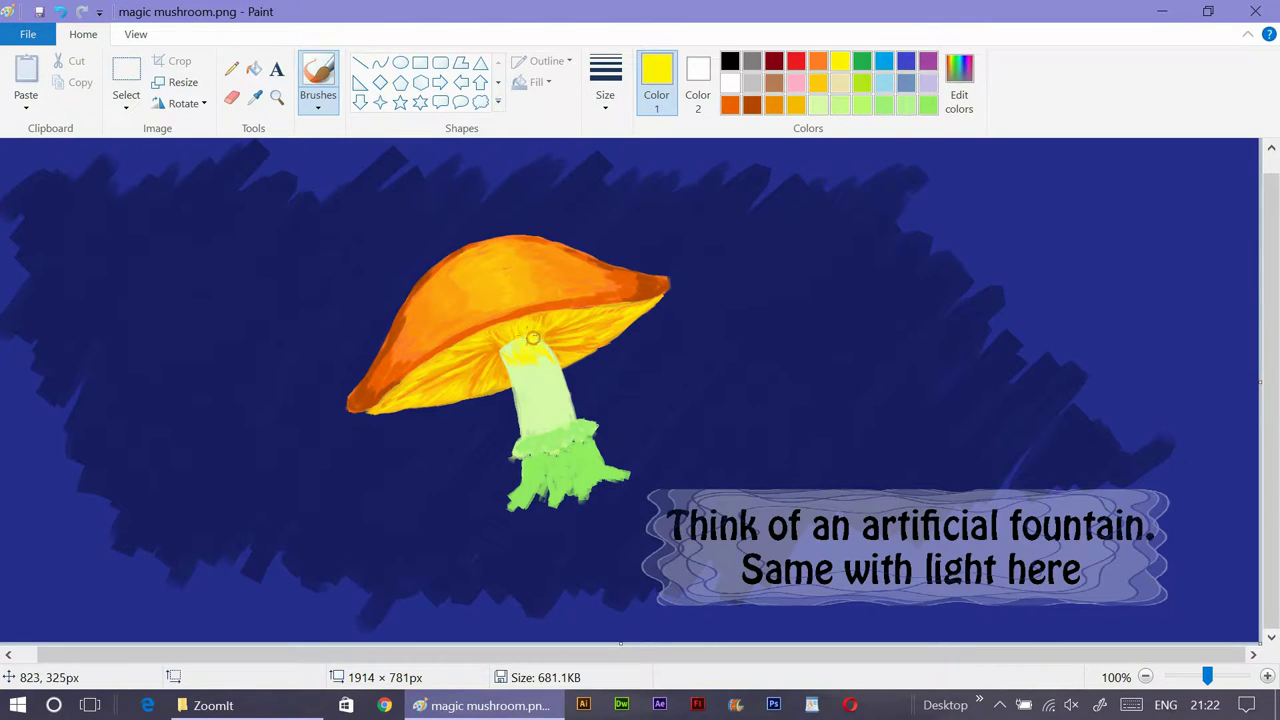
left_click_drag(516, 343, 506, 355)
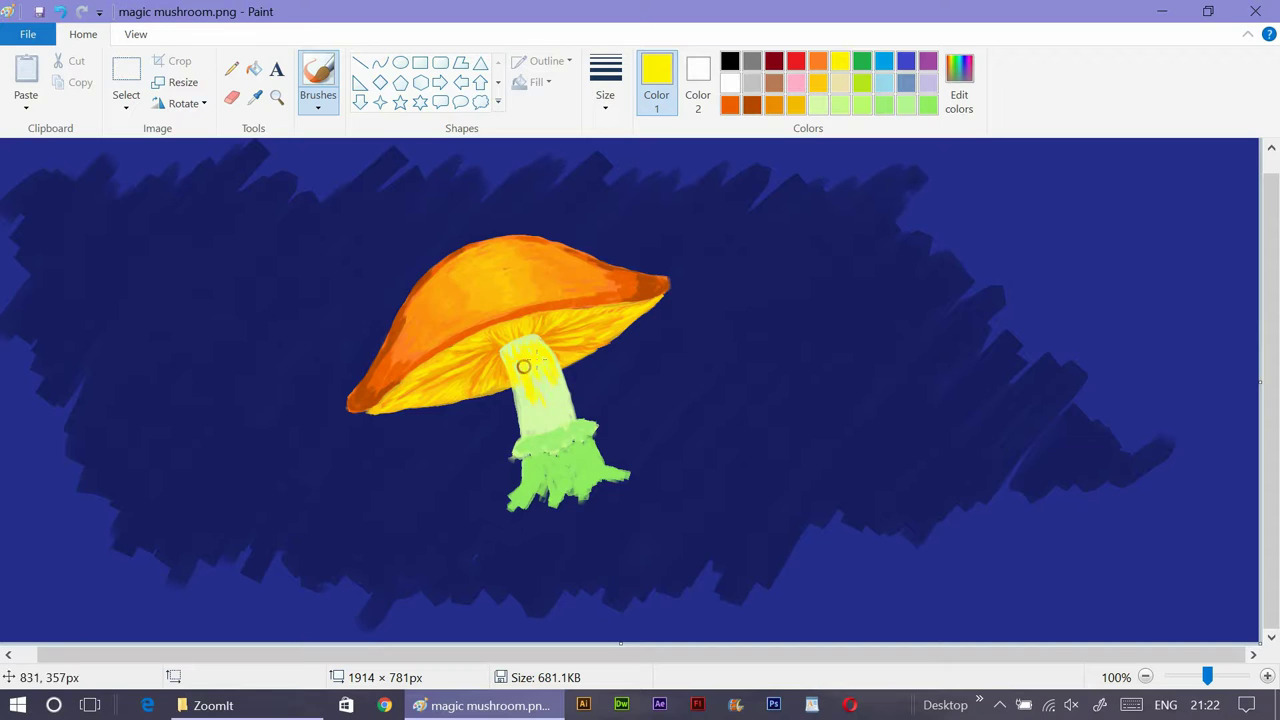
Mix a pale yellow (RGB 255, 243, 100) and blend it over the yellow strokes on the upper stem.
left_click(1267, 675)
left_click_drag(1271, 362, 1272, 454)
left_click_drag(625, 656, 815, 680)
left_click(958, 85)
left_click_drag(858, 305, 856, 272)
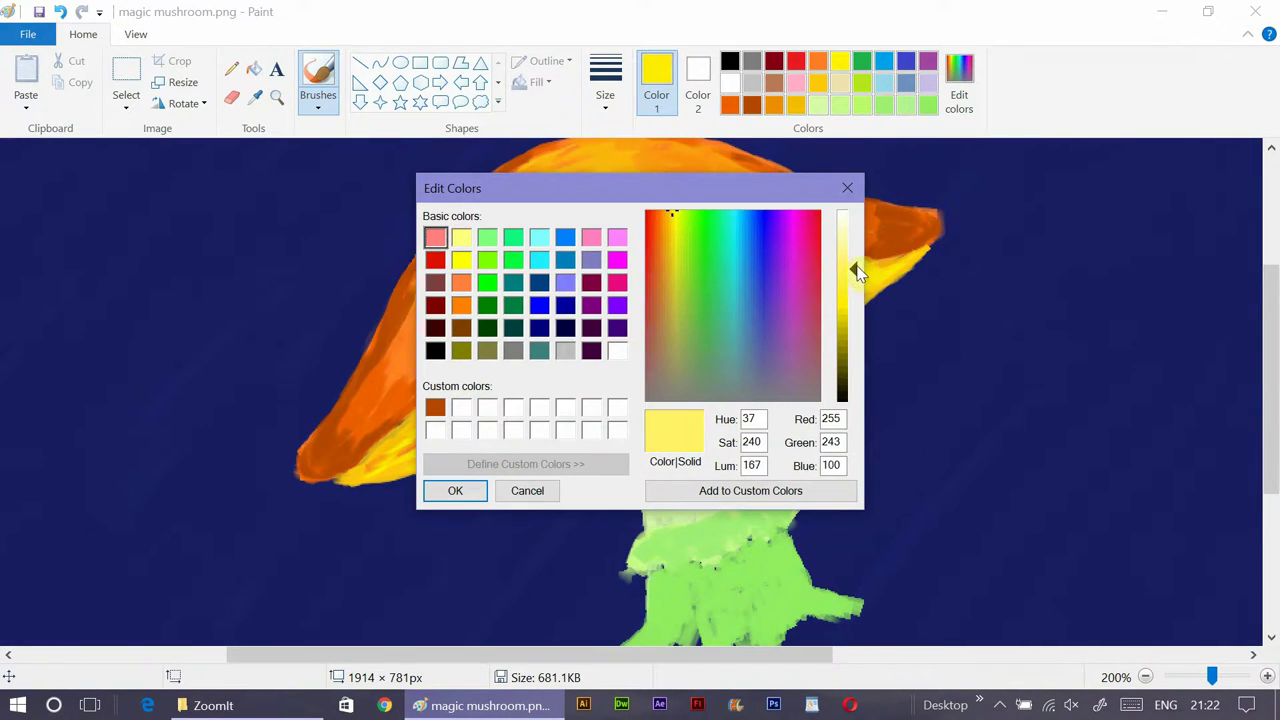
left_click(455, 490)
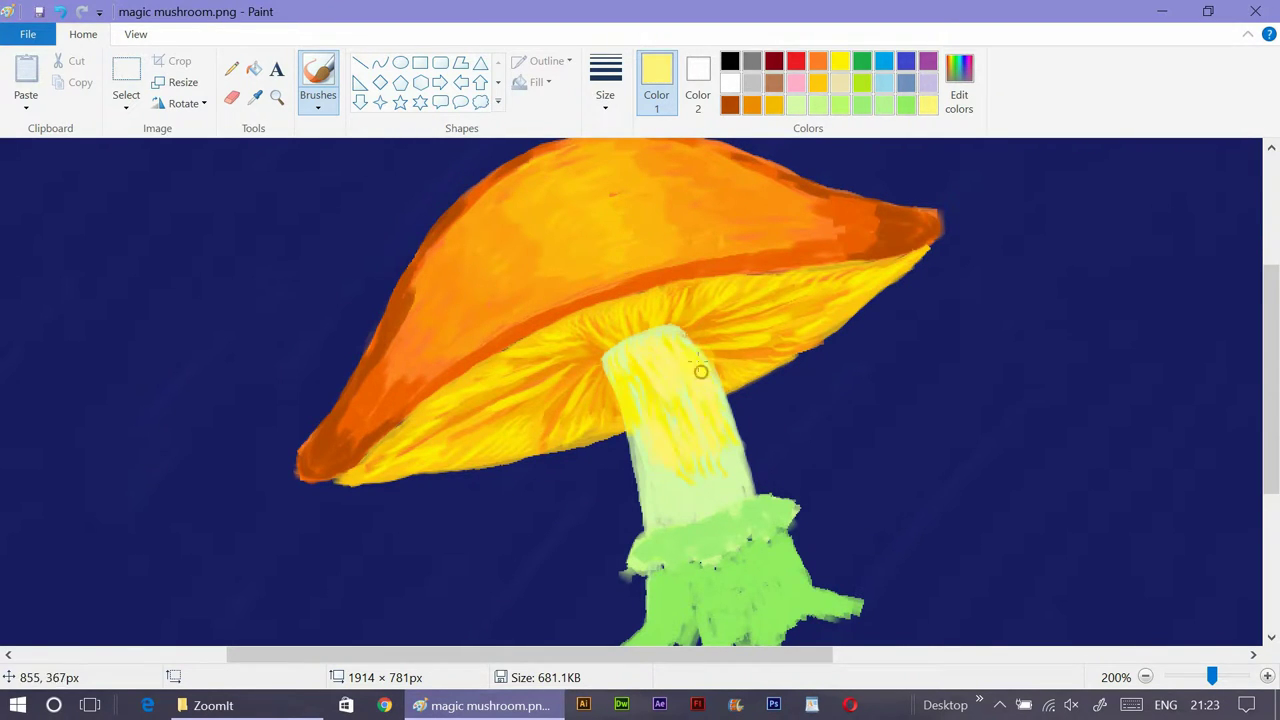
Sample the background blue, lighten it, and add thin shadow strokes along the stem's sides and lower edge with a smaller brush.
left_click(255, 96)
left_click(249, 220)
left_click(959, 85)
left_click_drag(851, 352, 853, 305)
left_click(451, 491)
left_click(606, 88)
left_click(574, 152)
left_click_drag(609, 371, 645, 511)
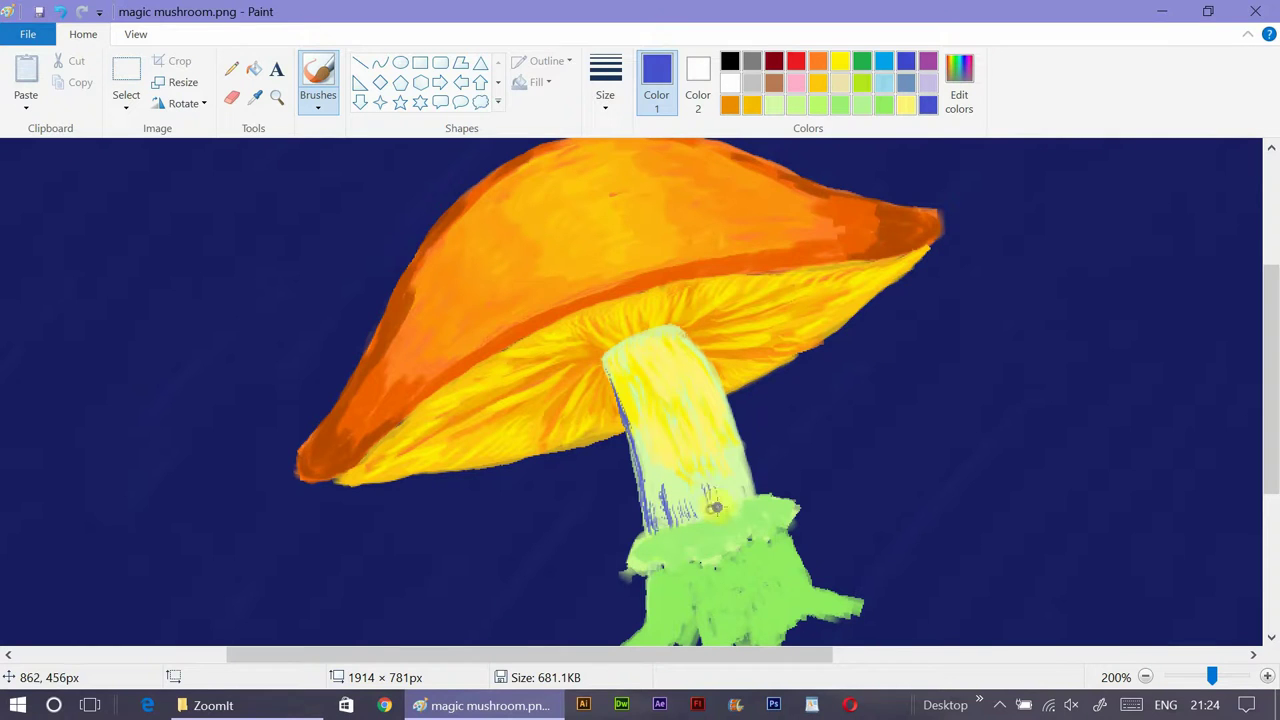
left_click_drag(735, 496, 736, 443)
Broaden the blue shading along the stem's sides and just above the ring with a larger brush.
left_click(606, 88)
left_click(543, 194)
mouse_move(608, 360)
left_mouse_down()
mouse_move(654, 526)
mouse_move(664, 522)
mouse_move(652, 507)
mouse_move(658, 523)
mouse_move(683, 501)
mouse_move(674, 512)
mouse_move(710, 512)
mouse_move(608, 355)
mouse_move(657, 493)
mouse_move(681, 485)
mouse_move(633, 455)
mouse_move(683, 507)
left_mouse_up()
mouse_move(612, 355)
left_mouse_down()
mouse_move(705, 366)
mouse_move(740, 442)
mouse_move(726, 482)
left_mouse_up()
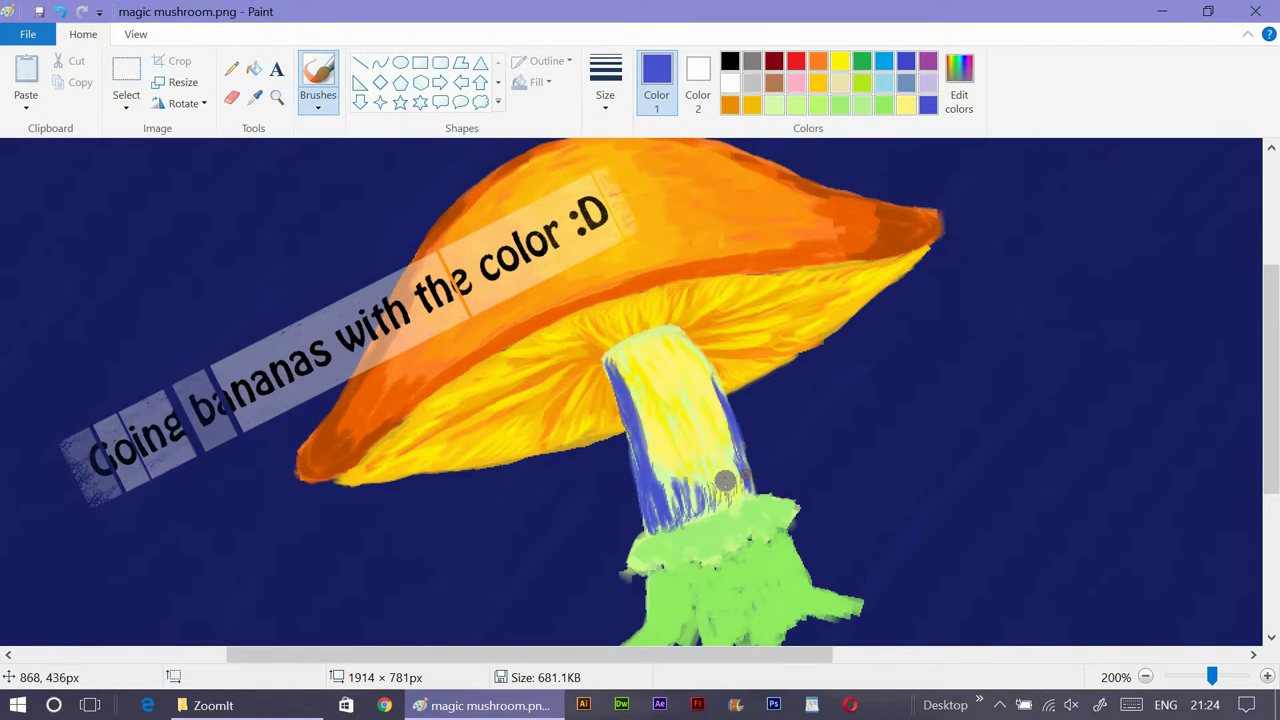
Sample the pale green at the stem's top and blend it over the blue shading down the stem.
left_click(258, 100)
left_click(668, 328)
mouse_move(619, 366)
left_mouse_down()
mouse_move(645, 458)
mouse_move(678, 470)
mouse_move(682, 449)
mouse_move(700, 453)
mouse_move(736, 496)
mouse_move(722, 416)
left_mouse_up()
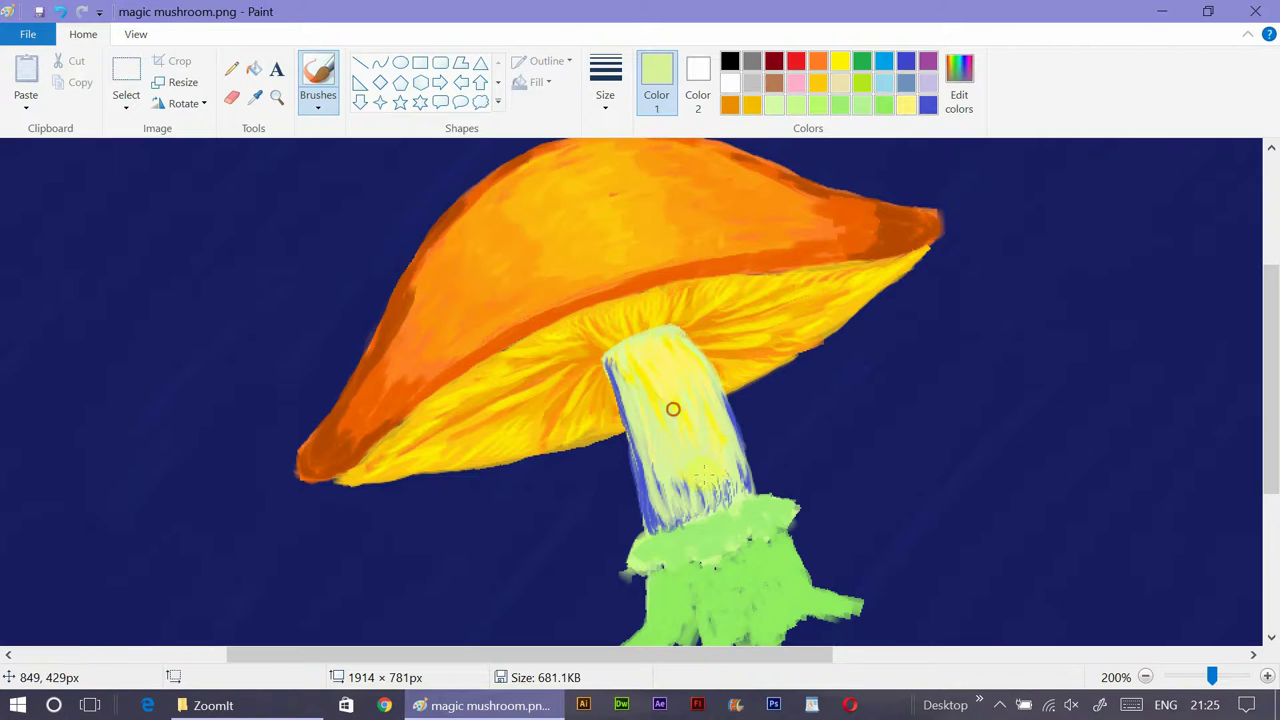
Mix a yellow-green and streak it along the lower part of the stem.
left_click(959, 80)
left_click_drag(855, 251, 855, 290)
left_click(455, 490)
mouse_move(671, 466)
left_mouse_down()
mouse_move(675, 524)
mouse_move(628, 410)
mouse_move(644, 469)
mouse_move(687, 503)
mouse_move(724, 493)
mouse_move(711, 441)
mouse_move(728, 442)
mouse_move(743, 488)
mouse_move(723, 427)
mouse_move(738, 459)
mouse_move(694, 516)
mouse_move(656, 521)
mouse_move(693, 512)
left_mouse_up()
Mix a dark olive green, choose a smaller brush size, and draw thin upward strokes at the stem's lower end.
left_click(955, 90)
left_click_drag(857, 349, 826, 368)
left_click(455, 490)
left_click(605, 88)
left_click(580, 148)
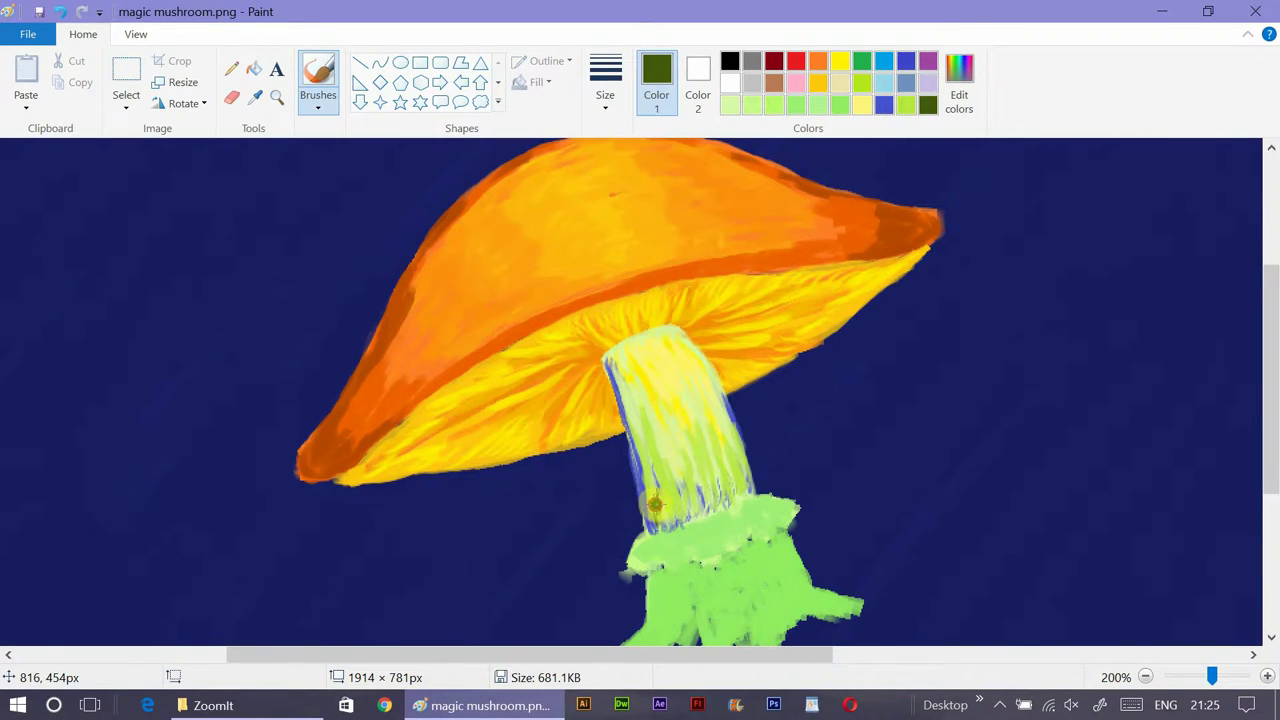
mouse_move(698, 513)
left_mouse_down()
mouse_move(716, 488)
mouse_move(667, 510)
mouse_move(701, 495)
mouse_move(722, 455)
mouse_move(713, 462)
mouse_move(727, 476)
mouse_move(734, 420)
left_mouse_up()
Thicken the dark olive shading on the lower stem and along its sides using a larger brush.
left_click(622, 85)
left_click(563, 186)
mouse_move(634, 494)
left_mouse_down()
mouse_move(651, 521)
mouse_move(607, 361)
mouse_move(649, 526)
left_mouse_up()
mouse_move(709, 366)
left_mouse_down()
mouse_move(718, 397)
mouse_move(686, 469)
left_mouse_up()
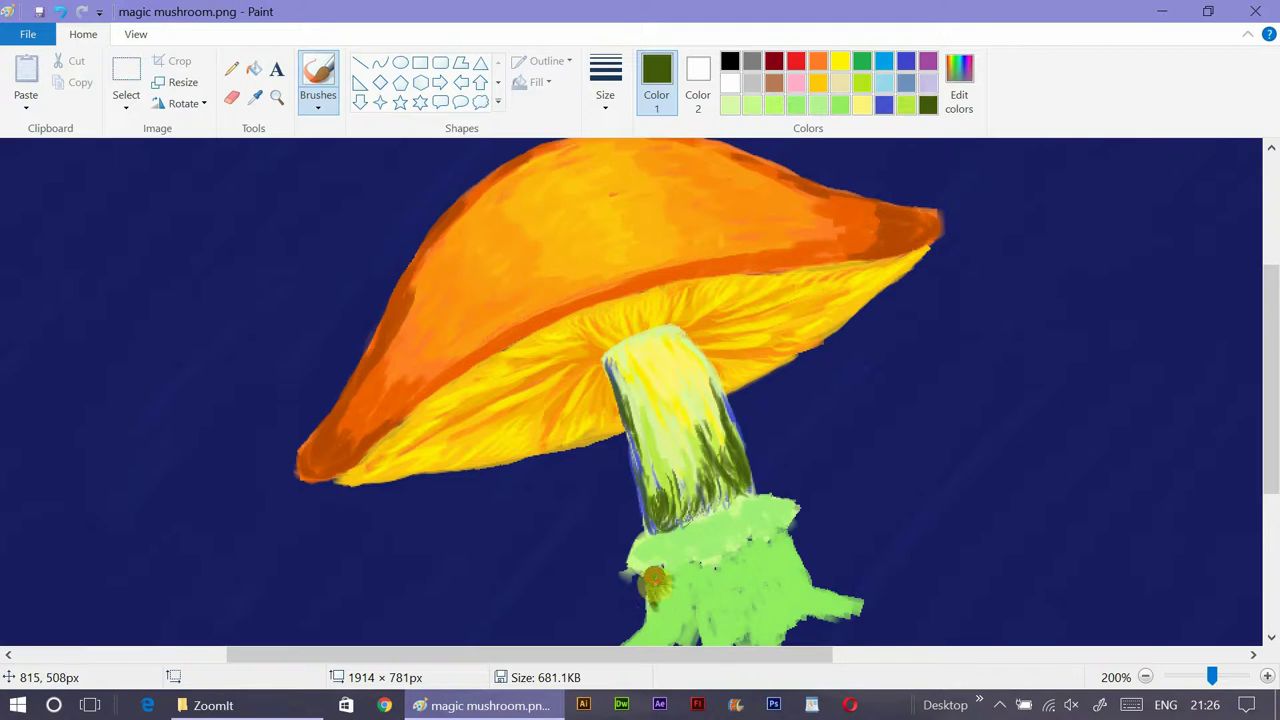
Paint dark olive, hair-like strokes from the ring down over the stem base and out into pointed root tips.
mouse_move(657, 572)
left_mouse_down()
mouse_move(705, 570)
mouse_move(690, 554)
mouse_move(735, 555)
mouse_move(725, 546)
mouse_move(764, 530)
mouse_move(739, 561)
mouse_move(756, 534)
mouse_move(785, 532)
mouse_move(792, 561)
mouse_move(782, 551)
mouse_move(828, 591)
left_mouse_up()
mouse_move(741, 570)
left_mouse_down()
mouse_move(749, 586)
mouse_move(736, 594)
left_mouse_up()
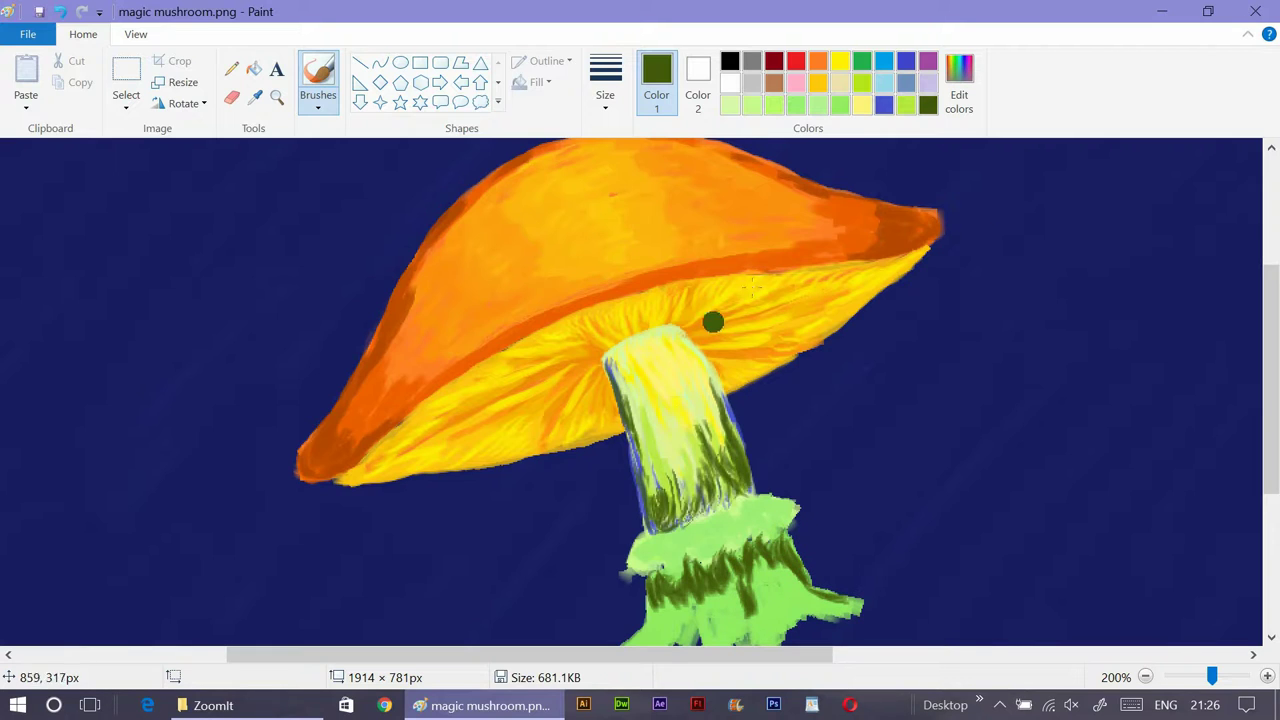
left_click_drag(1272, 357, 1225, 380)
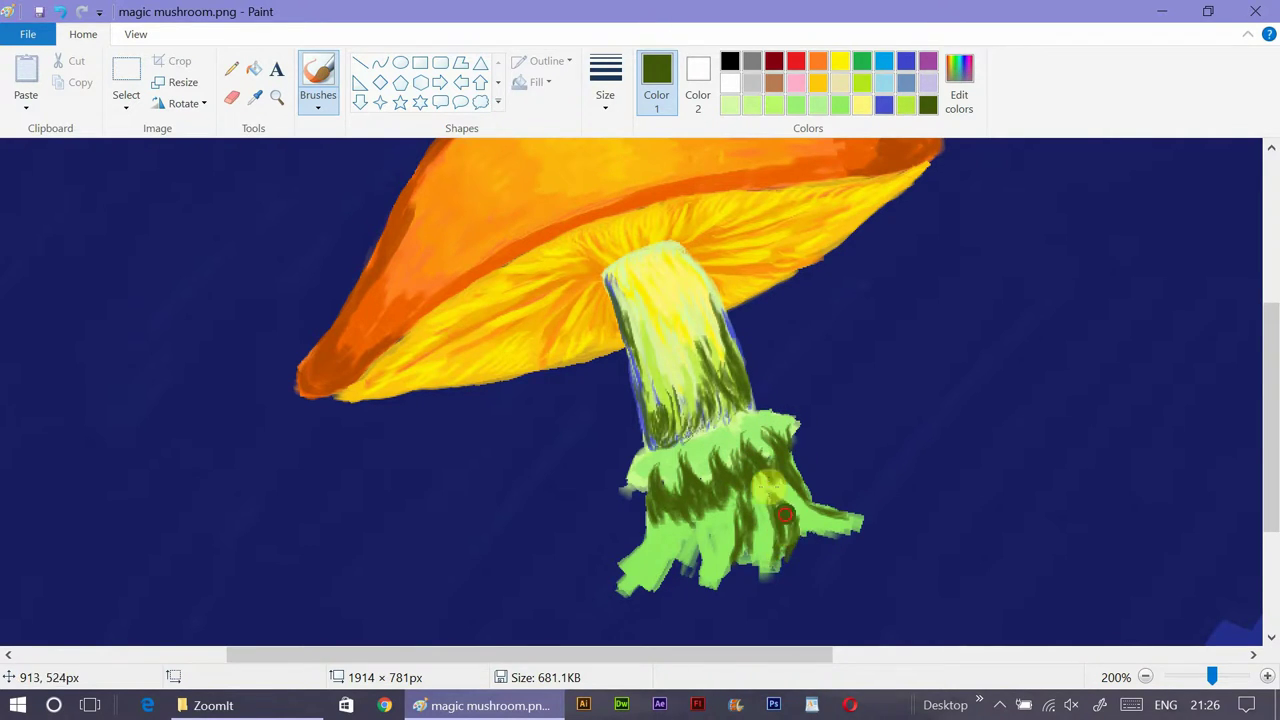
mouse_move(793, 505)
left_mouse_down()
mouse_move(845, 524)
mouse_move(702, 530)
mouse_move(715, 576)
mouse_move(703, 515)
mouse_move(716, 534)
mouse_move(681, 537)
mouse_move(622, 585)
mouse_move(620, 565)
mouse_move(622, 590)
mouse_move(657, 564)
mouse_move(597, 592)
mouse_move(646, 586)
mouse_move(620, 596)
mouse_move(652, 574)
mouse_move(663, 543)
mouse_move(655, 553)
mouse_move(696, 531)
mouse_move(716, 567)
mouse_move(704, 589)
mouse_move(724, 565)
mouse_move(735, 498)
mouse_move(758, 583)
mouse_move(777, 545)
mouse_move(777, 557)
mouse_move(774, 519)
mouse_move(757, 510)
mouse_move(809, 525)
mouse_move(880, 510)
mouse_move(807, 482)
mouse_move(796, 459)
mouse_move(793, 506)
mouse_move(823, 506)
mouse_move(791, 506)
mouse_move(860, 512)
left_mouse_up()
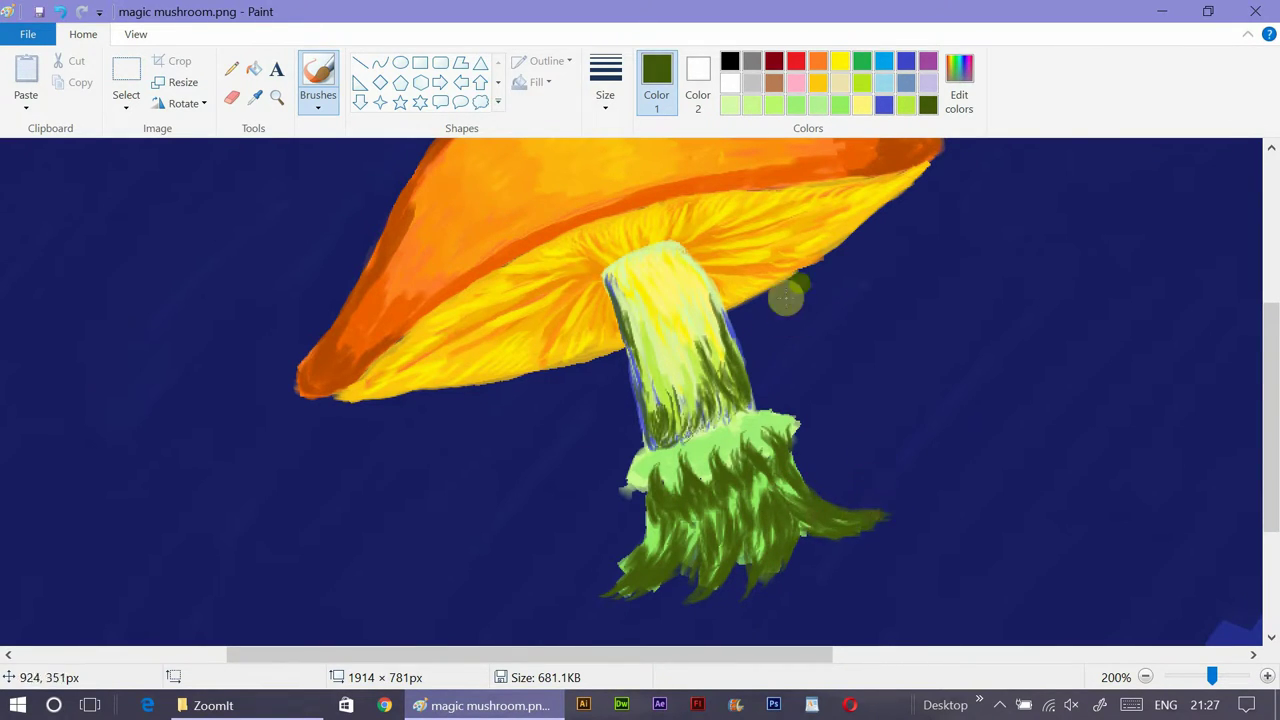
Mix a darker olive green and deepen the shadows under the ring and across the root tips.
left_click(960, 80)
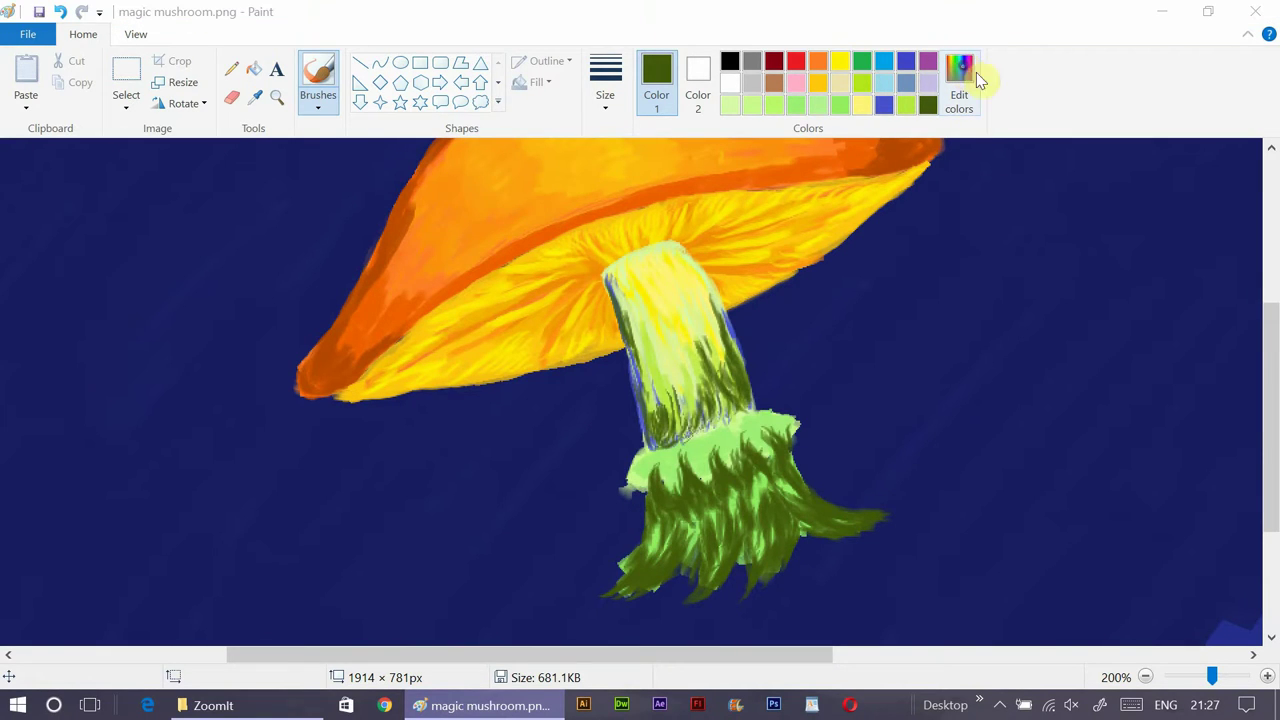
left_click(855, 373)
left_click(456, 490)
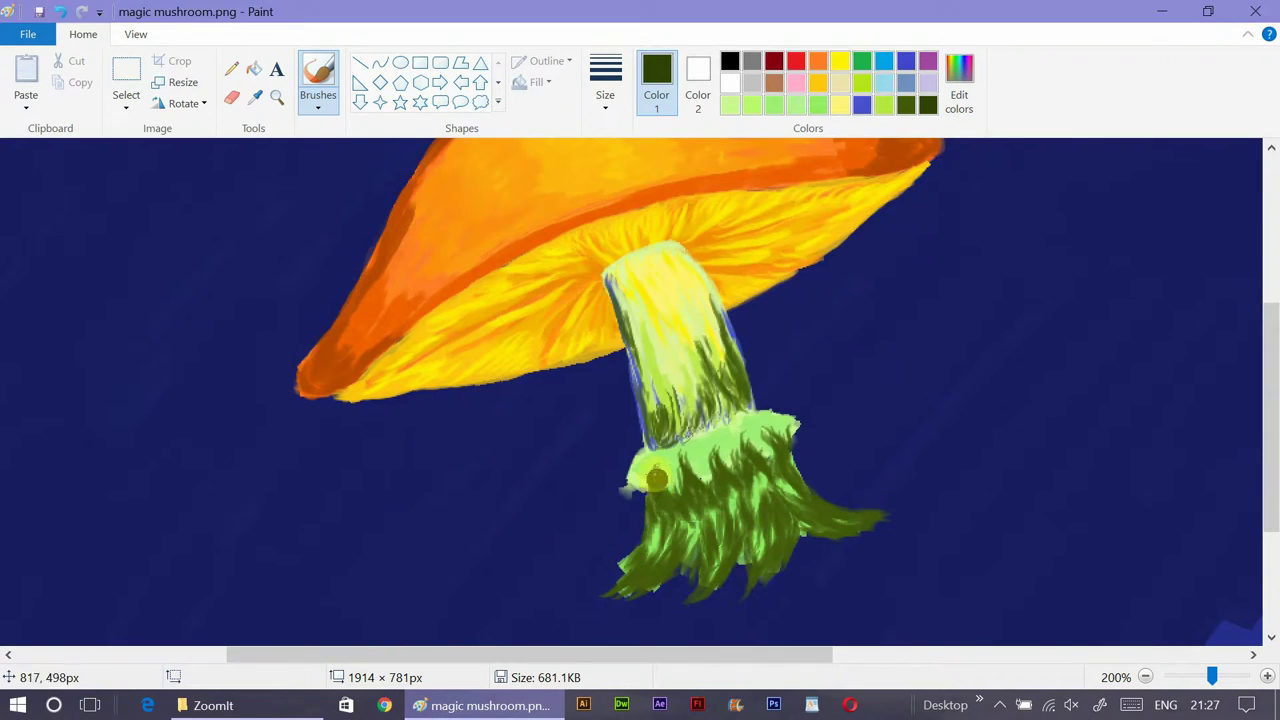
mouse_move(653, 472)
left_mouse_down()
mouse_move(679, 488)
mouse_move(684, 464)
mouse_move(726, 475)
mouse_move(712, 455)
mouse_move(716, 476)
mouse_move(715, 456)
mouse_move(745, 455)
mouse_move(745, 438)
mouse_move(766, 453)
mouse_move(748, 453)
mouse_move(780, 439)
mouse_move(817, 518)
mouse_move(856, 511)
mouse_move(813, 502)
mouse_move(784, 517)
mouse_move(746, 586)
mouse_move(770, 526)
mouse_move(779, 531)
mouse_move(781, 563)
mouse_move(722, 569)
mouse_move(734, 545)
mouse_move(702, 578)
mouse_move(725, 551)
mouse_move(713, 518)
mouse_move(617, 593)
mouse_move(655, 586)
mouse_move(640, 586)
mouse_move(704, 533)
mouse_move(710, 599)
mouse_move(726, 567)
mouse_move(804, 549)
mouse_move(830, 526)
mouse_move(797, 528)
mouse_move(837, 531)
mouse_move(812, 538)
mouse_move(880, 515)
left_mouse_up()
left_click_drag(796, 523, 788, 537)
mouse_move(621, 564)
left_mouse_down()
mouse_move(597, 562)
mouse_move(670, 514)
mouse_move(693, 540)
left_mouse_up()
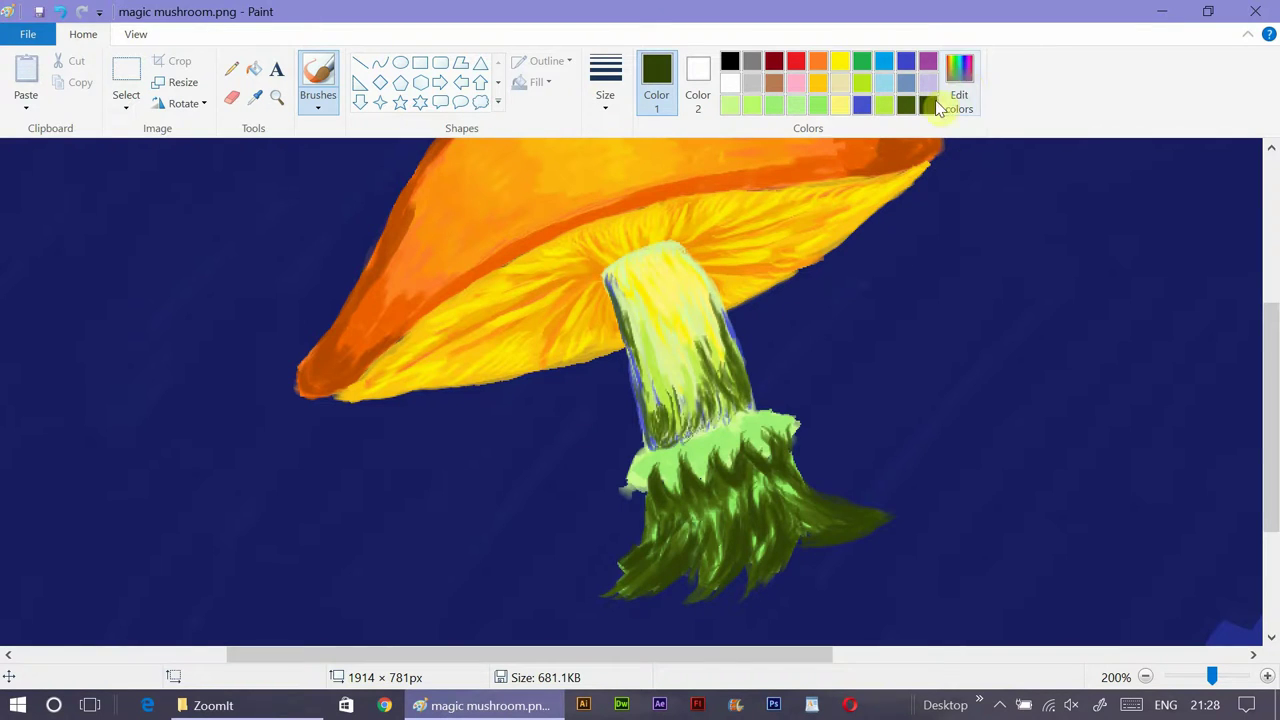
Mix a medium olive green and shade the ruffled ring into separate rounded lobes.
left_click(959, 85)
left_click_drag(871, 346, 866, 330)
left_click(451, 491)
mouse_move(683, 446)
left_mouse_down()
mouse_move(729, 419)
mouse_move(777, 409)
mouse_move(769, 434)
mouse_move(634, 475)
left_mouse_up()
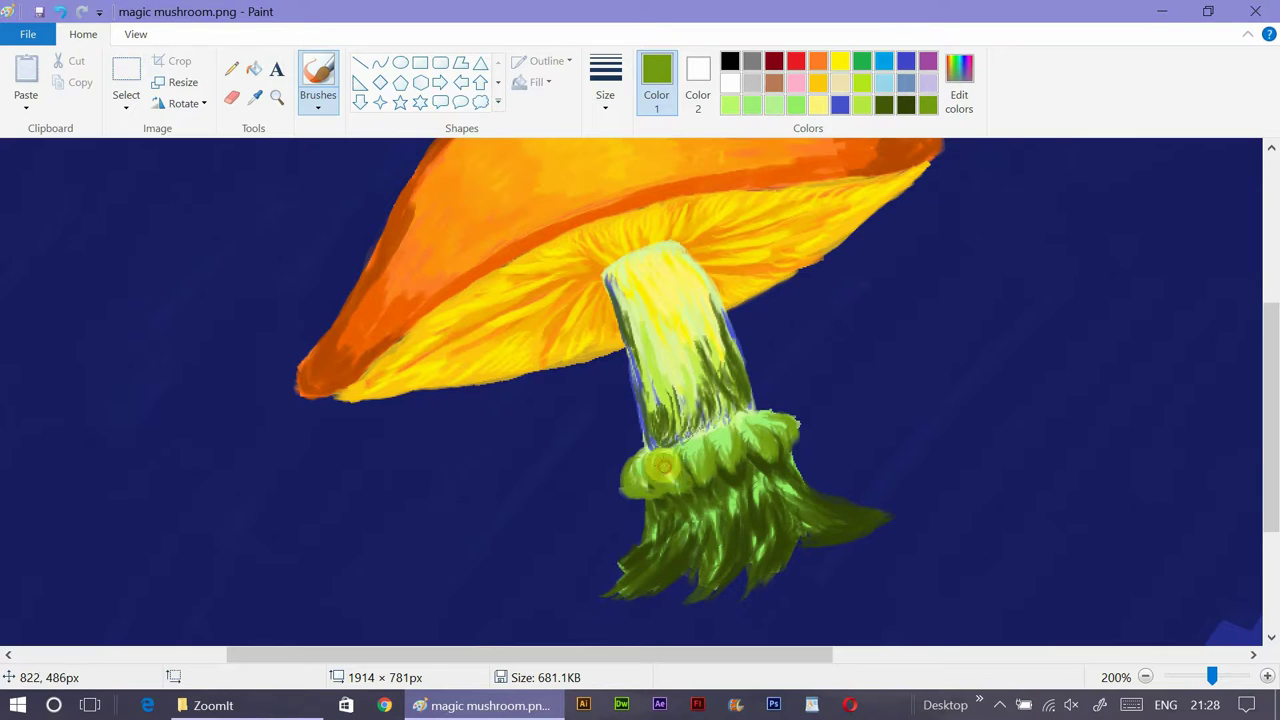
Highlight the ring's lobes with pale yellow and darken the stem just above the ring with dark olive green.
left_click(819, 104)
mouse_move(752, 412)
left_mouse_down()
mouse_move(694, 449)
mouse_move(645, 466)
mouse_move(642, 456)
left_mouse_up()
left_click(884, 104)
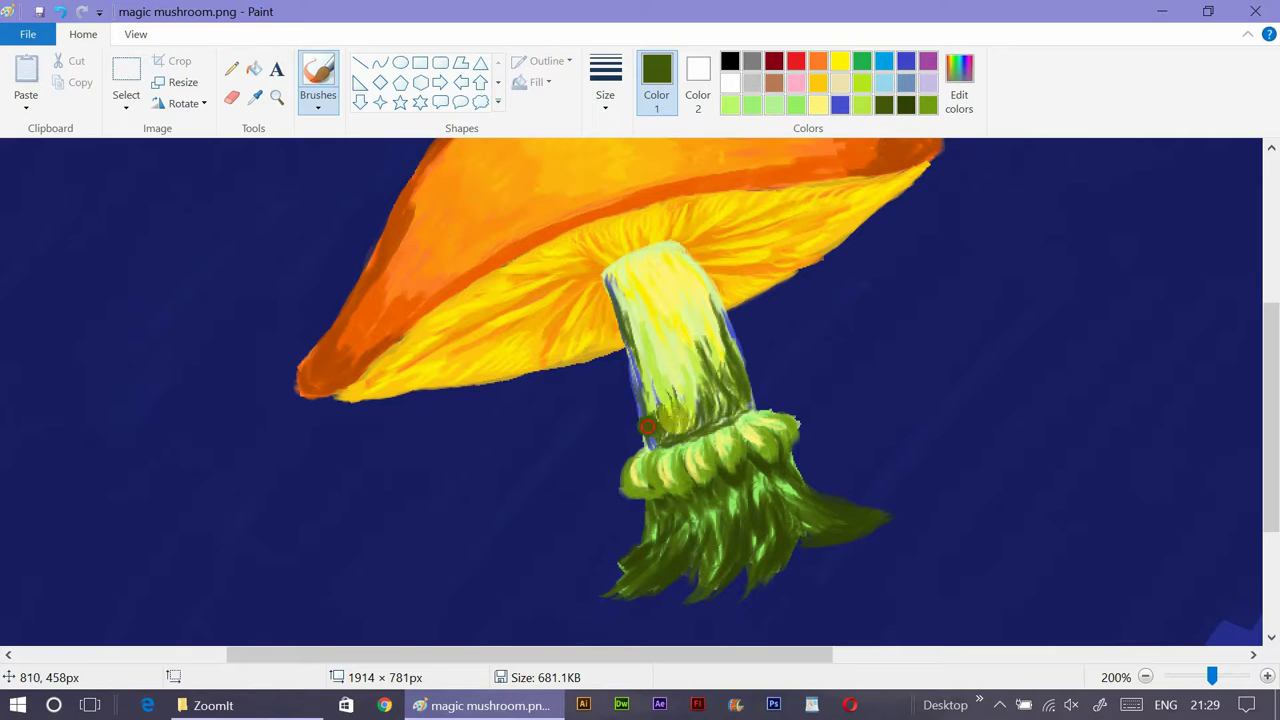
left_click_drag(721, 308, 740, 386)
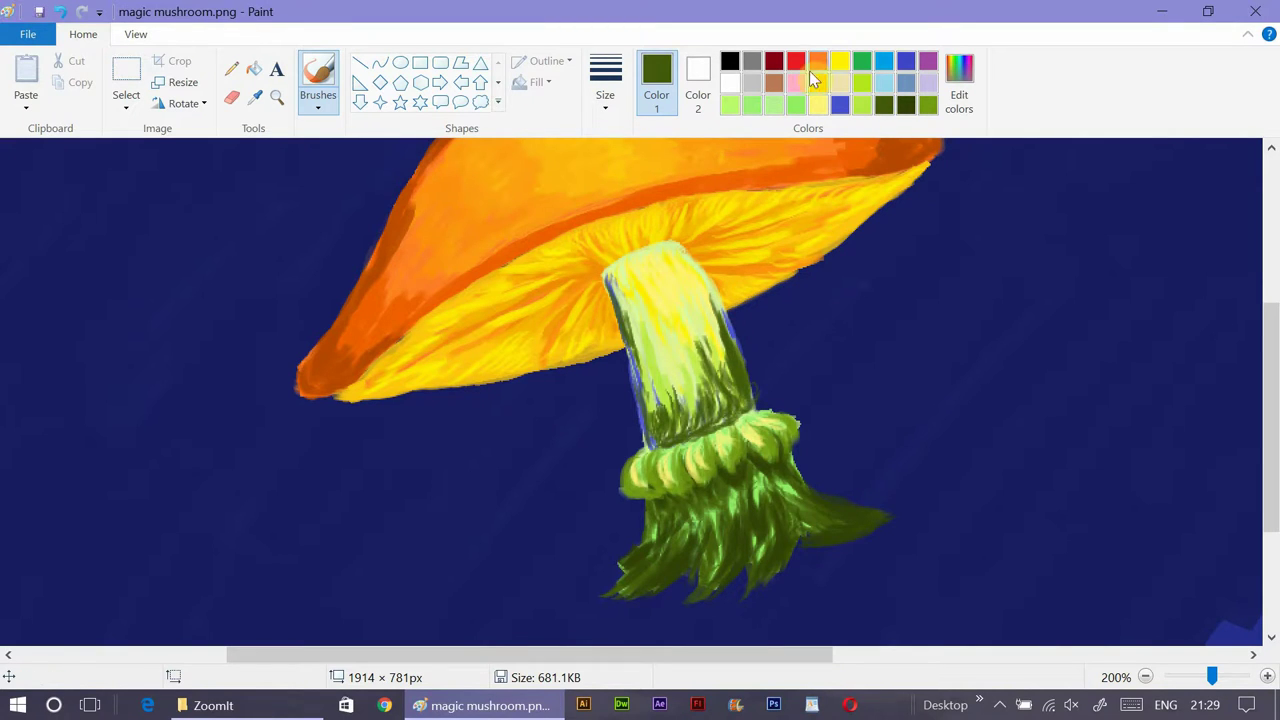
Mix a green from the bright green swatch and streak it down the shaded side of the stem.
left_click(795, 104)
left_click(959, 80)
key("Return")
left_click_drag(640, 326, 668, 398)
Mix a softer medium green and streak it along both sides of the stem up to its top edge.
left_click(959, 80)
left_click(698, 297)
left_click(460, 490)
left_click_drag(621, 291, 665, 402)
mouse_move(689, 322)
left_mouse_down()
mouse_move(718, 393)
mouse_move(727, 374)
left_mouse_up()
mouse_move(686, 254)
left_mouse_down()
mouse_move(731, 367)
mouse_move(656, 312)
left_mouse_up()
mouse_move(614, 266)
left_mouse_down()
mouse_move(652, 419)
mouse_move(652, 305)
left_mouse_up()
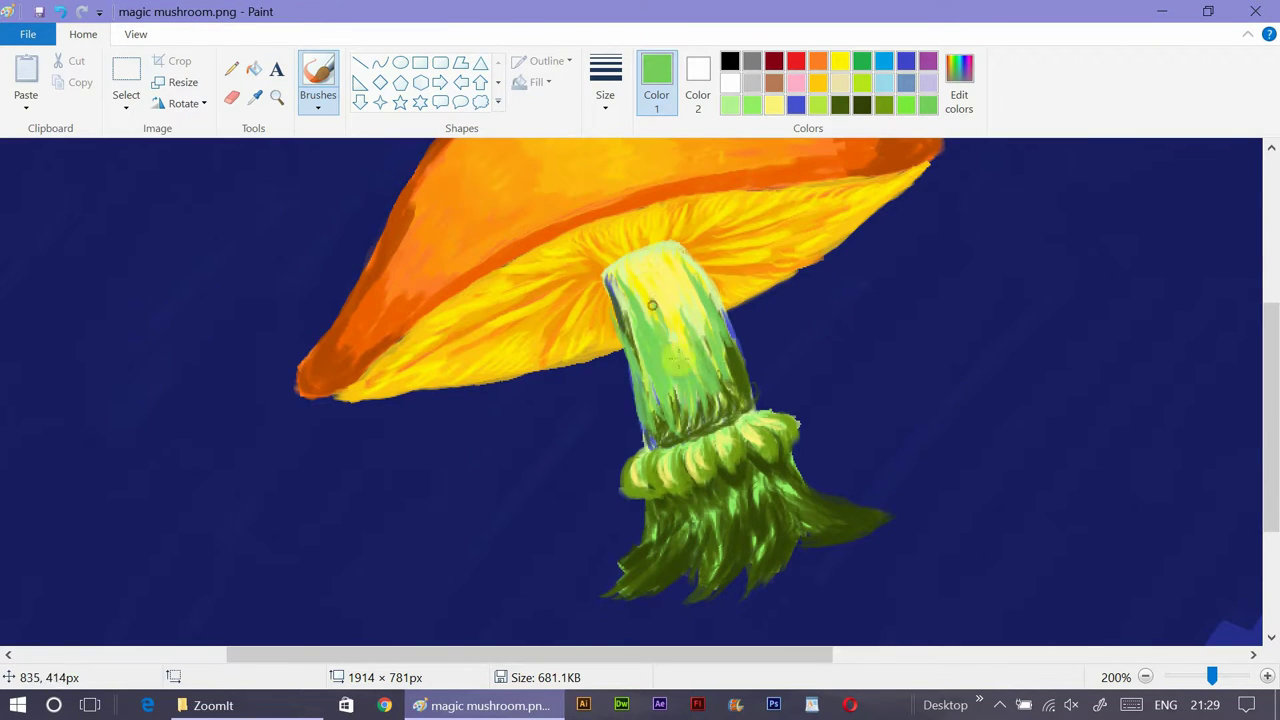
Layer olive and dark green strokes over the lower and middle stem, blending them up towards the yellow top.
left_click(884, 104)
mouse_move(648, 350)
left_mouse_down()
mouse_move(620, 307)
mouse_move(646, 409)
mouse_move(678, 267)
mouse_move(654, 354)
mouse_move(672, 296)
mouse_move(742, 330)
left_mouse_up()
left_click(861, 106)
mouse_move(722, 400)
left_mouse_down()
mouse_move(662, 320)
mouse_move(657, 424)
mouse_move(704, 332)
mouse_move(683, 434)
mouse_move(640, 385)
left_mouse_up()
left_click(730, 179)
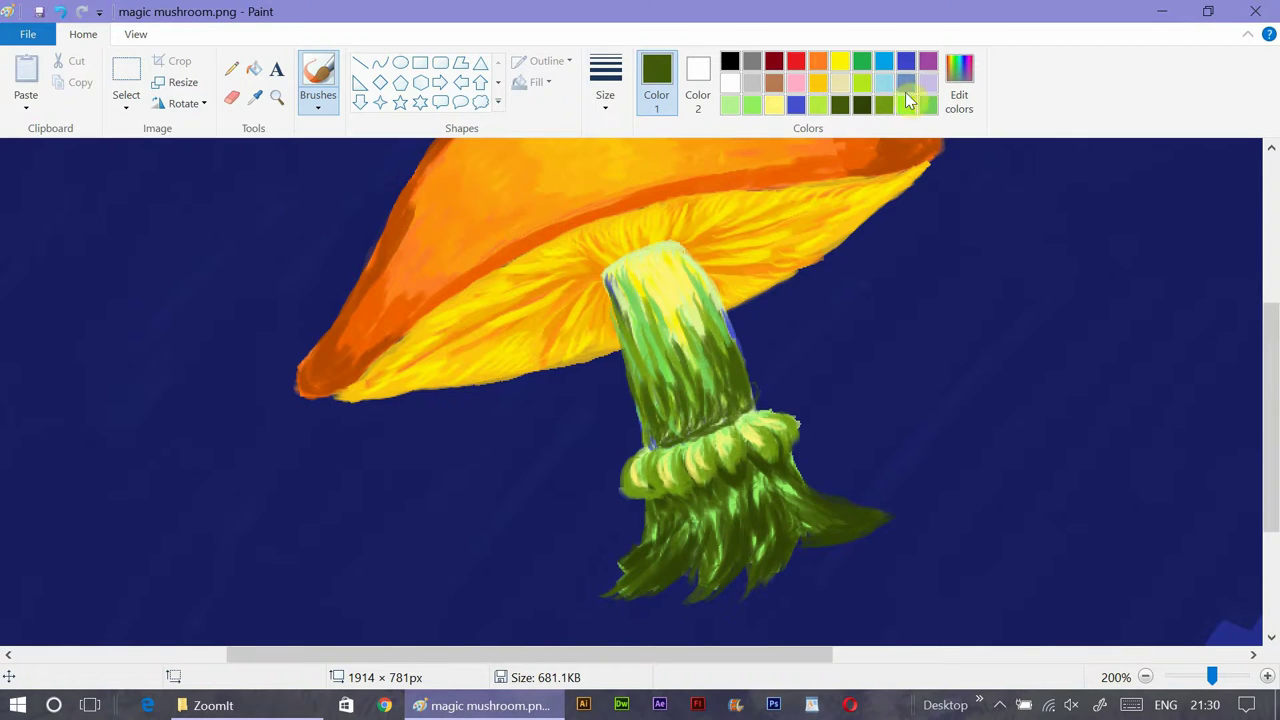
mouse_move(631, 268)
left_mouse_down()
mouse_move(661, 420)
mouse_move(663, 306)
left_mouse_up()
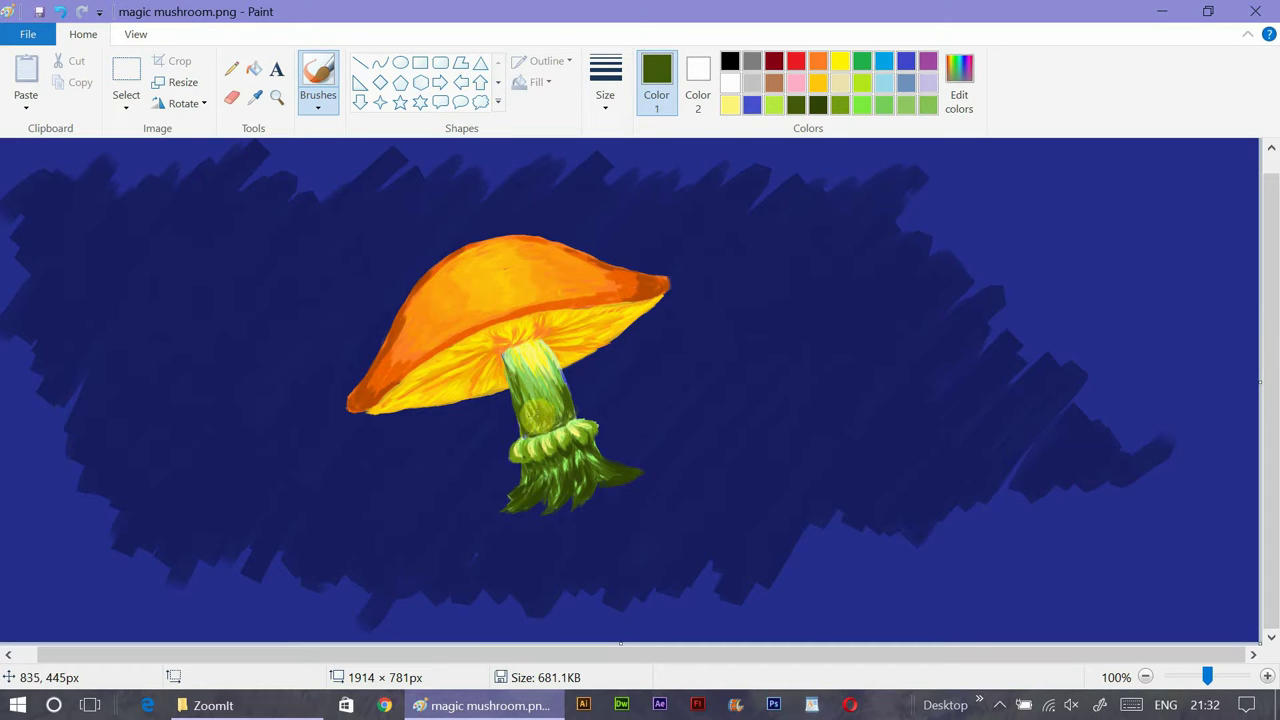
mouse_move(506, 424)
left_mouse_down()
mouse_move(512, 398)
mouse_move(541, 423)
mouse_move(569, 397)
mouse_move(557, 349)
left_mouse_up()
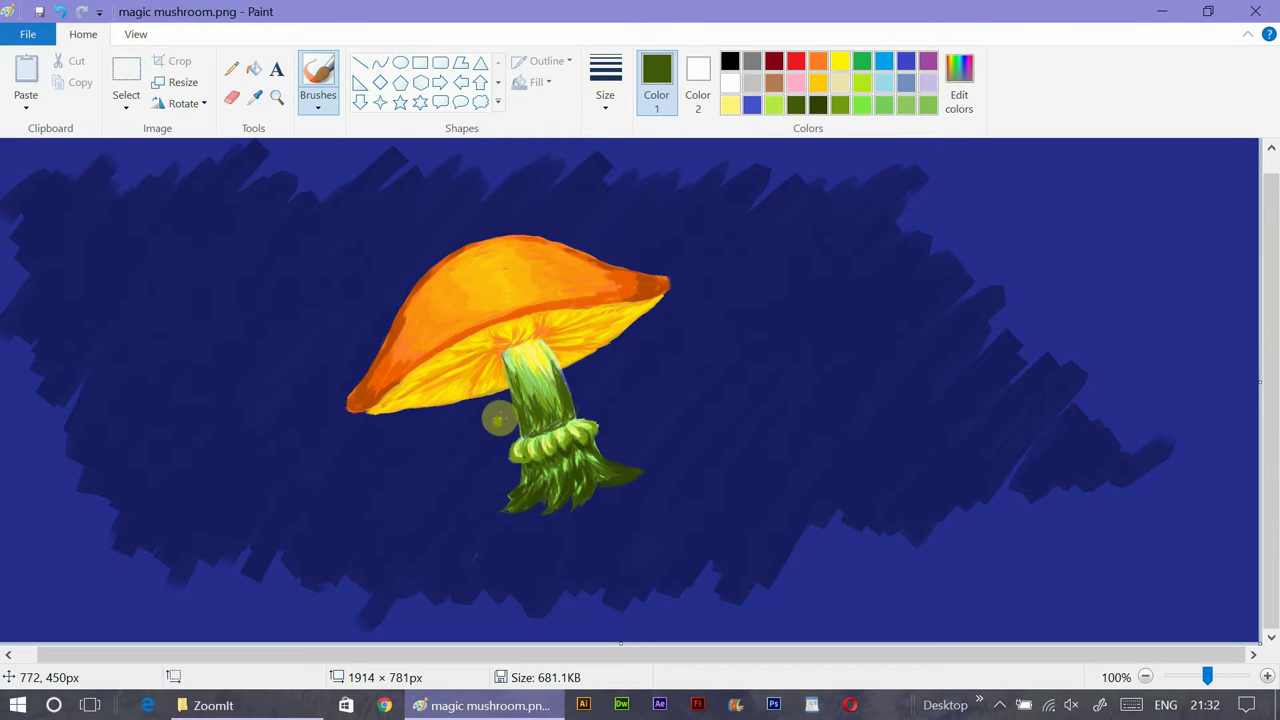
Change the brush size and paint a bright yellow highlight across the upper middle of the cap.
left_click(606, 82)
left_click(563, 221)
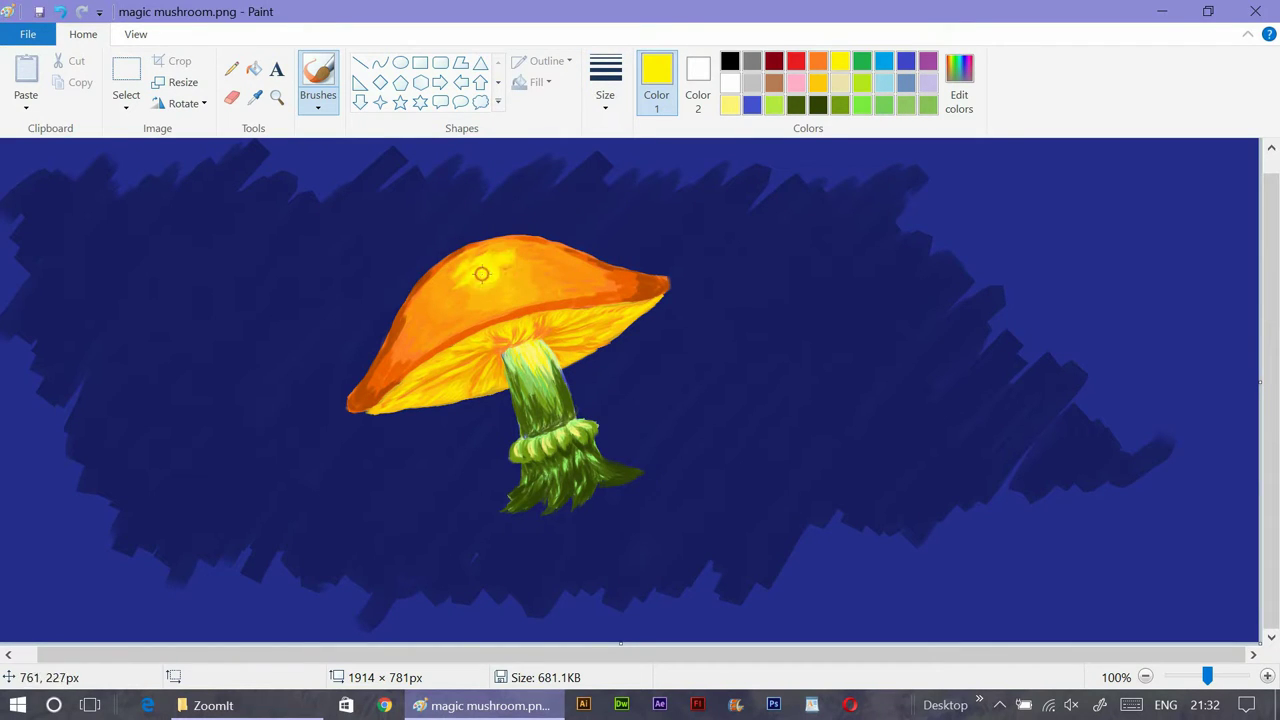
left_click_drag(519, 276, 502, 283)
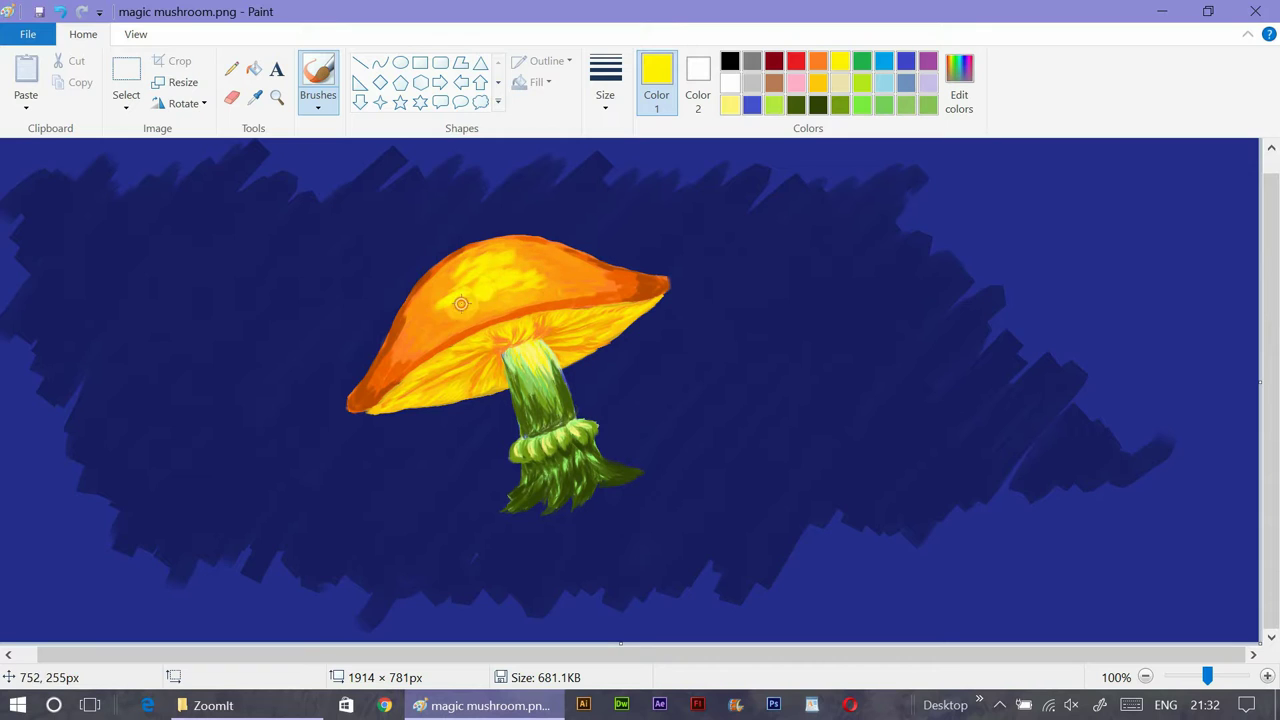
left_click(472, 302)
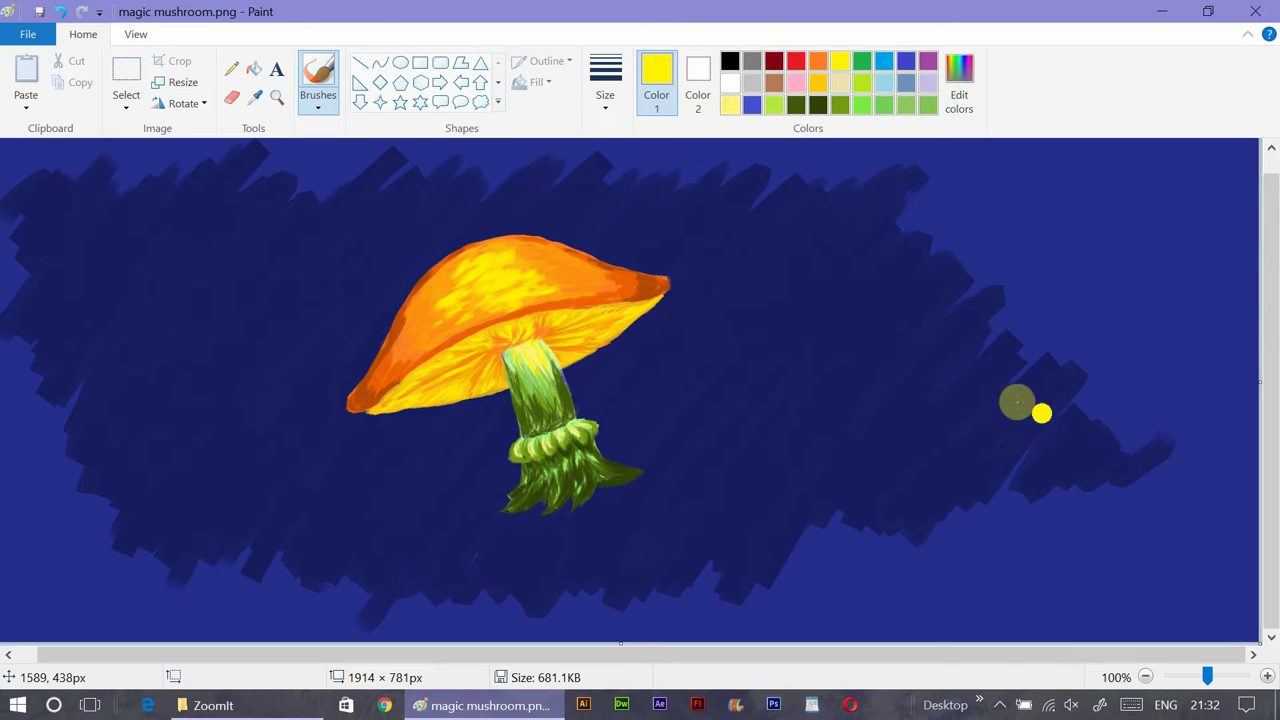
Soften the cap's yellow highlight with golden yellow, and blend its edges with orange sampled from the cap.
left_click(817, 83)
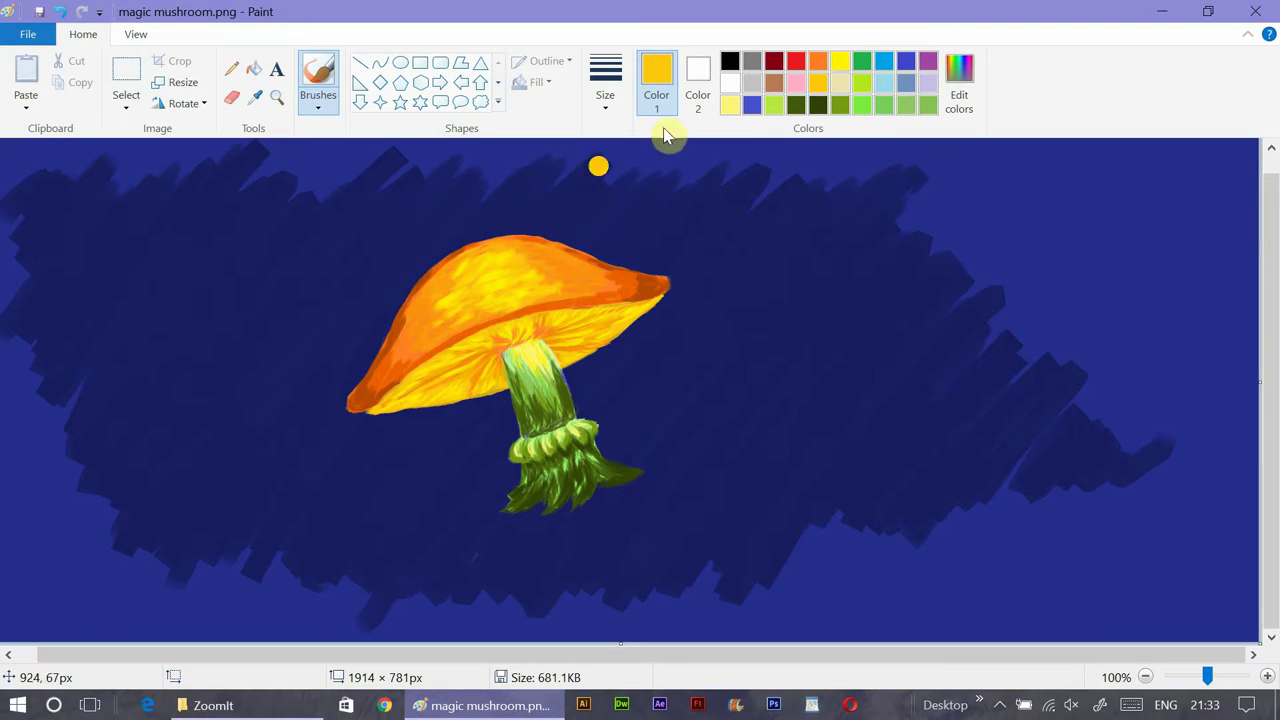
left_click(254, 100)
left_click(535, 231)
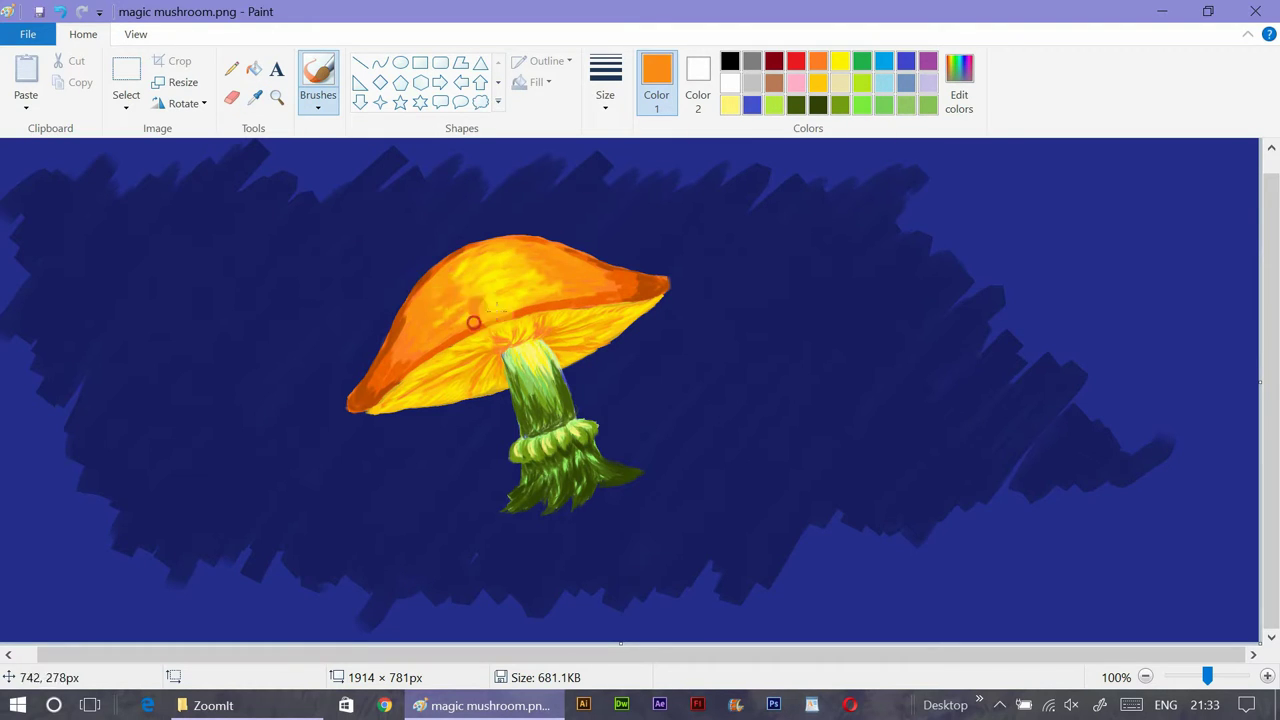
left_click_drag(521, 260, 498, 300)
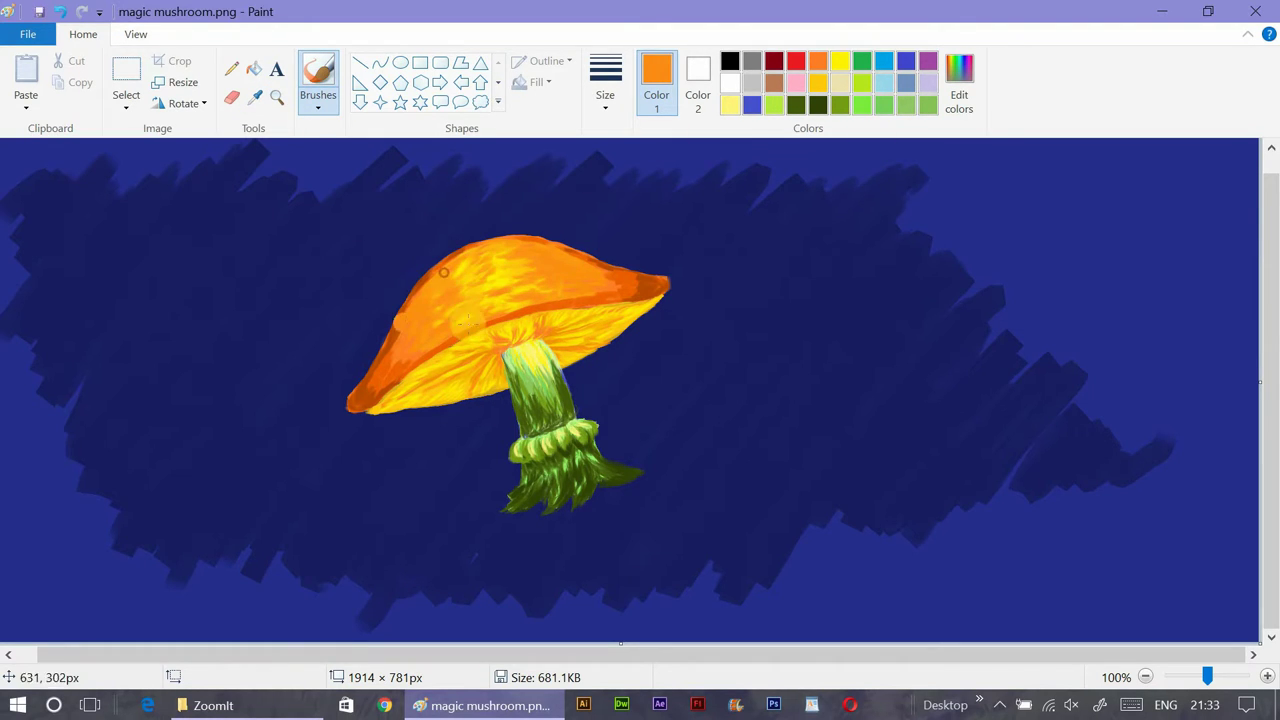
Blend orange sampled from the large cap's lower edge up its outer side and over the pointed far end.
left_click(254, 98)
left_click(386, 372)
left_click_drag(389, 360, 423, 312)
left_click(254, 98)
left_click(387, 371)
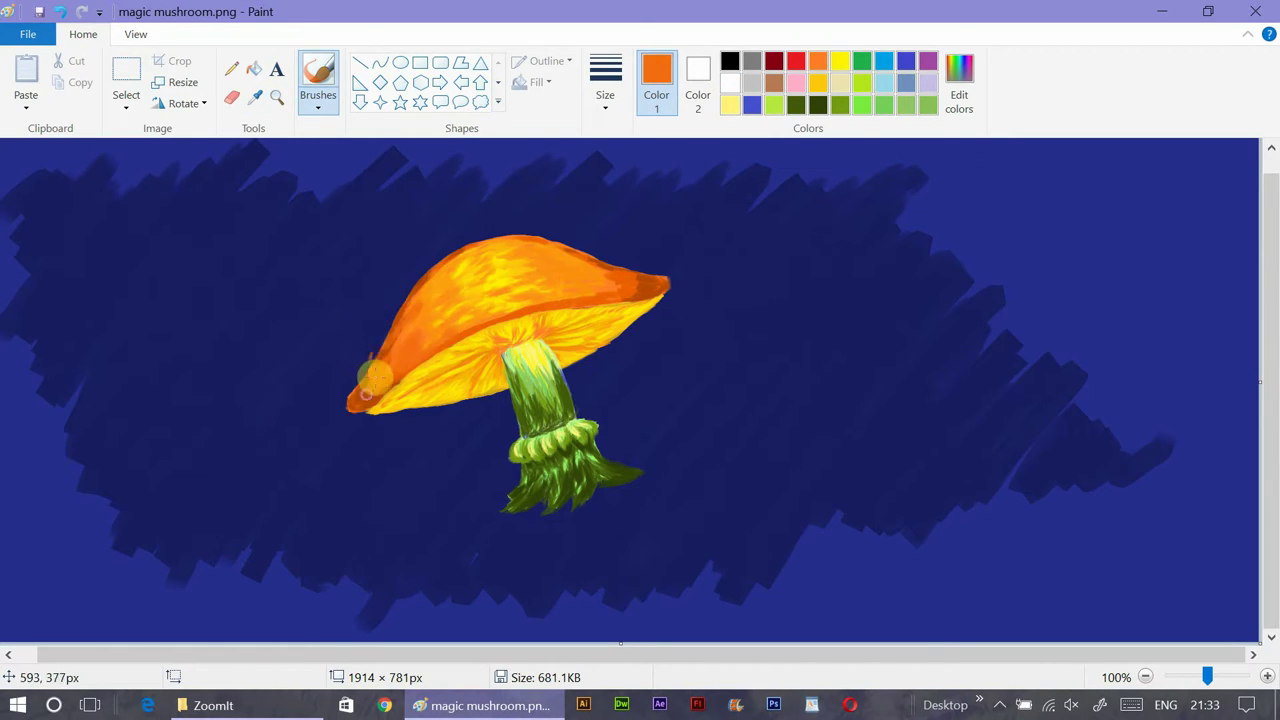
left_click_drag(625, 290, 620, 273)
Streak darker orange shading along both drooping ends of the large cap and soften it with a lighter sampled orange.
left_click(254, 97)
left_click(367, 385)
mouse_move(365, 388)
left_mouse_down()
mouse_move(394, 314)
mouse_move(416, 303)
left_mouse_up()
mouse_move(634, 285)
left_mouse_down()
mouse_move(651, 282)
mouse_move(618, 283)
mouse_move(620, 271)
left_mouse_up()
left_click(254, 97)
left_click(378, 372)
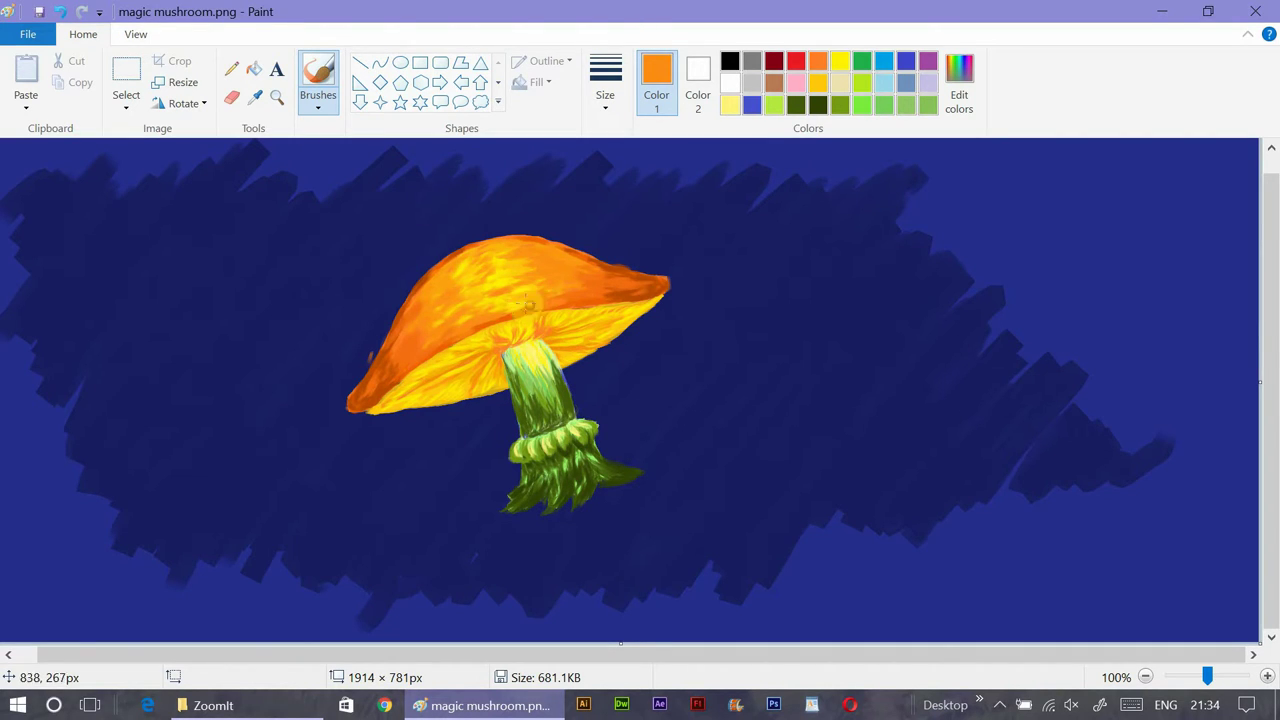
left_click(380, 319)
Outline a smaller bell-shaped mushroom cap in palette orange beside the large mushroom's stem, adjusting the brush and its size.
left_click(818, 61)
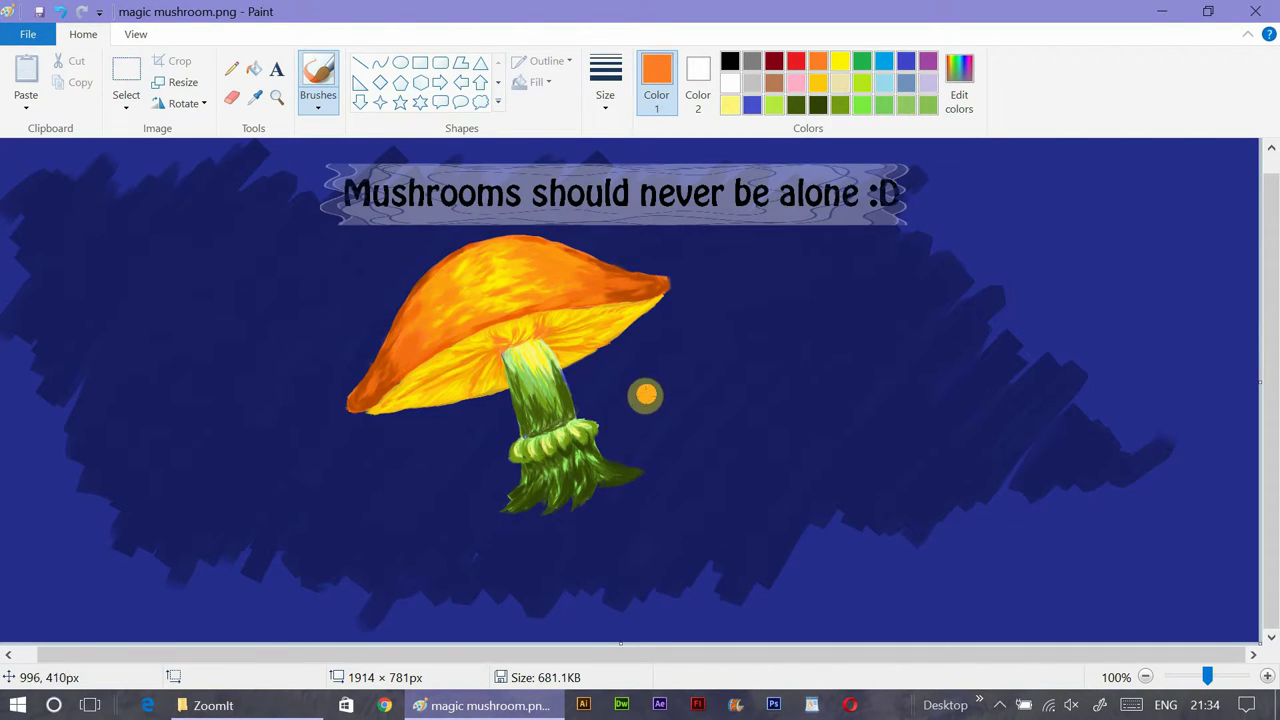
mouse_move(646, 404)
left_mouse_down()
mouse_move(709, 343)
mouse_move(679, 336)
mouse_move(628, 414)
mouse_move(616, 407)
mouse_move(673, 335)
mouse_move(620, 405)
mouse_move(636, 368)
mouse_move(687, 337)
mouse_move(718, 365)
mouse_move(720, 396)
mouse_move(717, 347)
mouse_move(720, 413)
mouse_move(630, 407)
mouse_move(722, 378)
left_mouse_up()
left_click(318, 80)
left_click(197, 131)
mouse_move(610, 398)
left_mouse_down()
mouse_move(687, 436)
mouse_move(734, 414)
left_mouse_up()
left_click(615, 84)
left_click(701, 345)
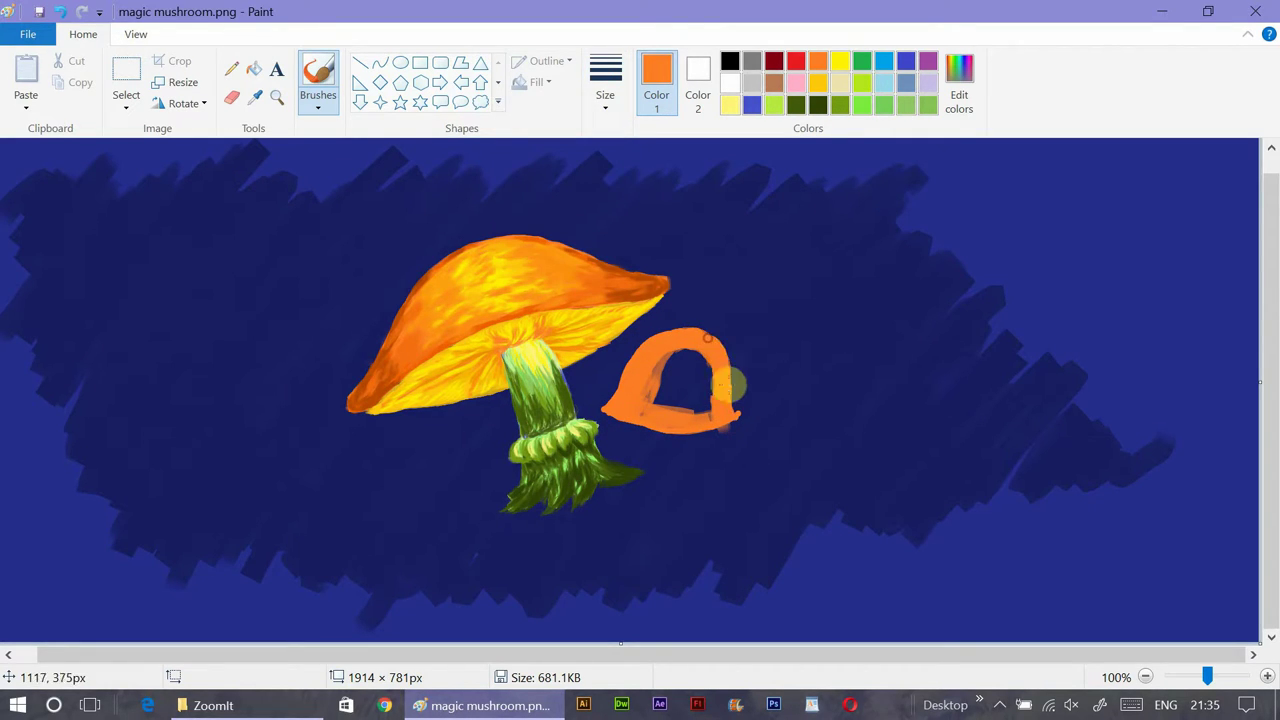
Fill the small cap with solid orange and trim the stray paint below its rim with dark blue sampled from the background.
left_click(318, 82)
left_click(186, 190)
mouse_move(653, 386)
left_mouse_down()
mouse_move(689, 398)
mouse_move(678, 392)
mouse_move(685, 356)
mouse_move(700, 353)
mouse_move(688, 352)
mouse_move(663, 405)
mouse_move(645, 387)
mouse_move(675, 409)
mouse_move(706, 405)
left_mouse_up()
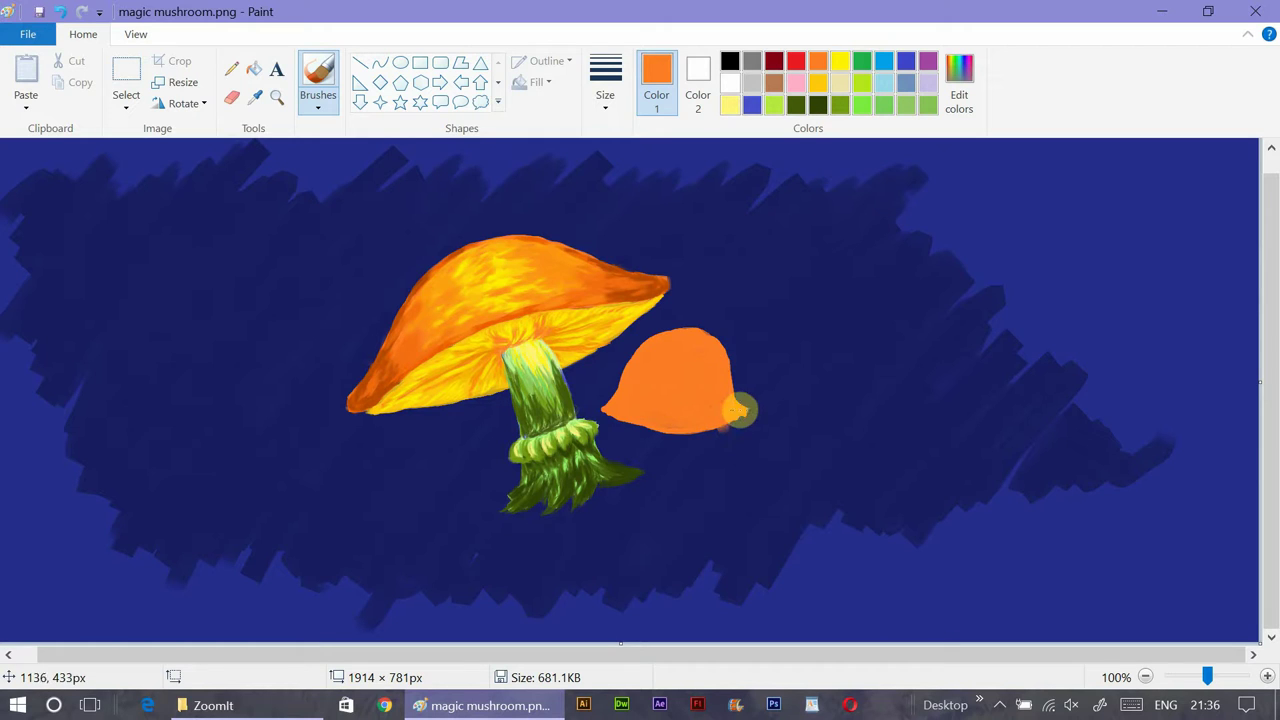
left_click(305, 100)
left_click(194, 131)
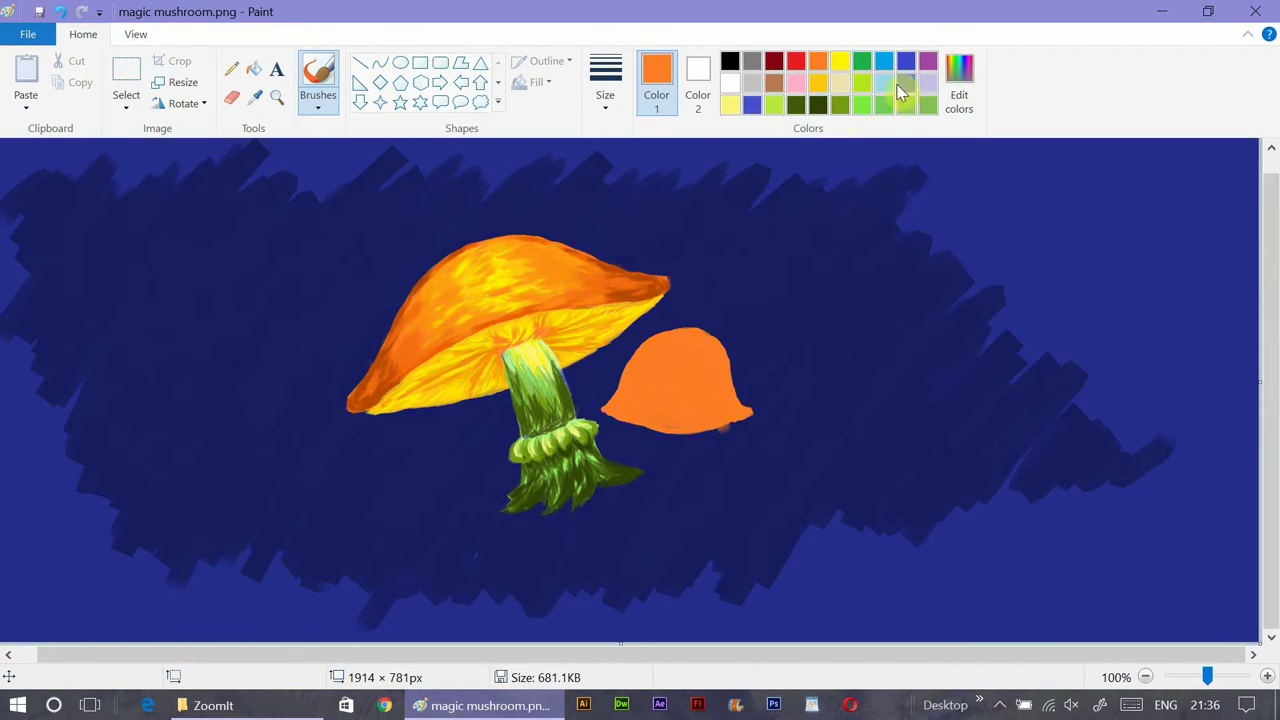
left_click(254, 97)
left_click(371, 227)
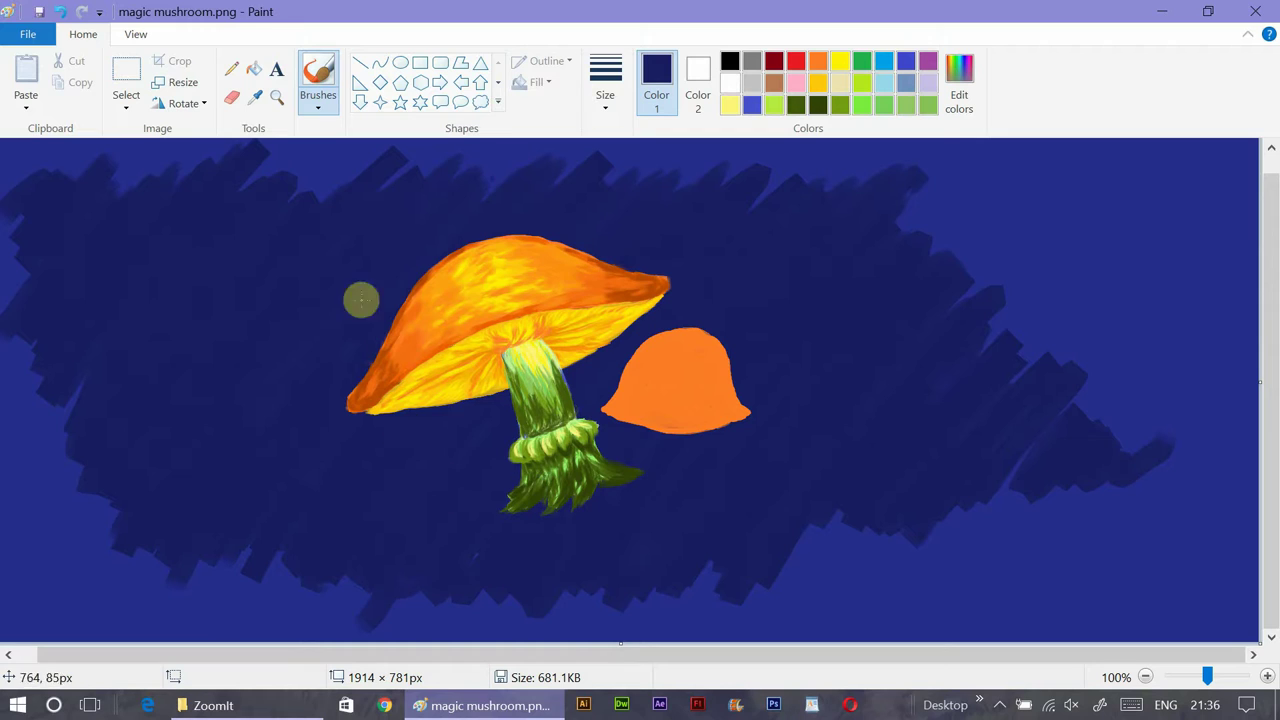
Change the brush and its size, and paint a bright yellow highlight down the centre of the small cap.
left_click(318, 100)
left_click(201, 177)
left_click(605, 85)
left_click(560, 152)
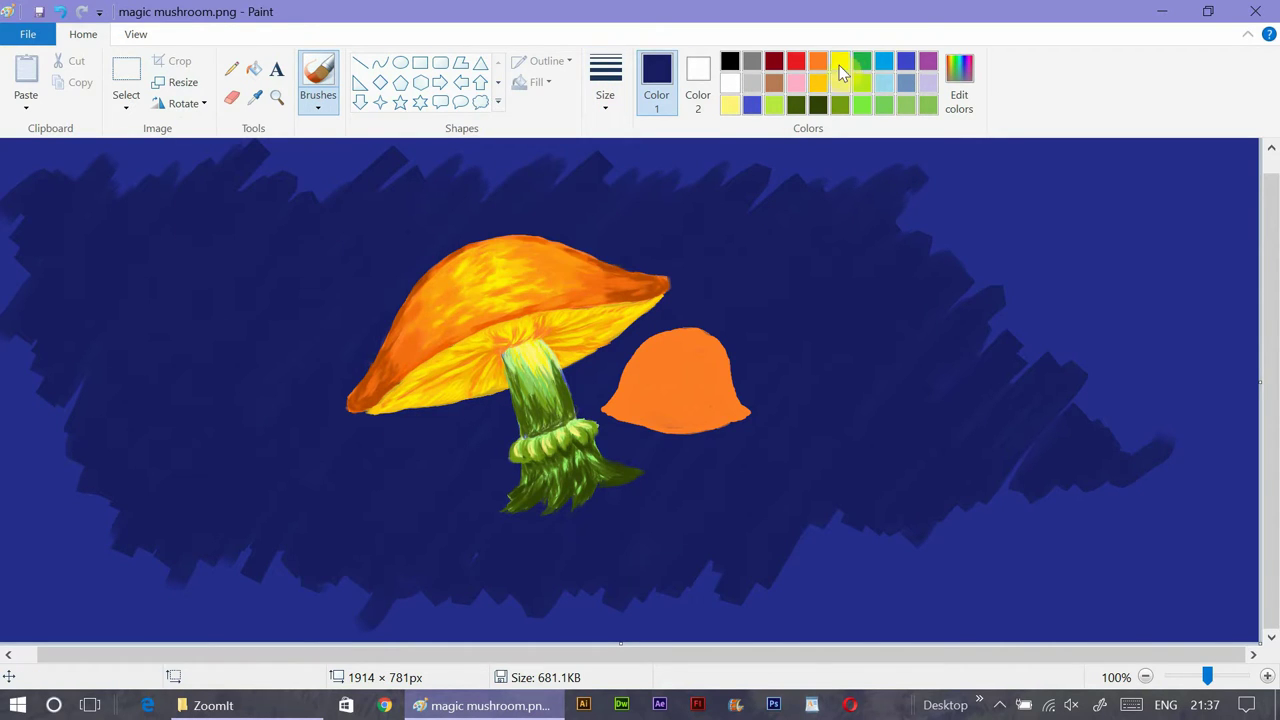
left_click(839, 62)
mouse_move(671, 347)
left_mouse_down()
mouse_move(681, 399)
mouse_move(653, 397)
mouse_move(673, 411)
mouse_move(655, 378)
left_mouse_up()
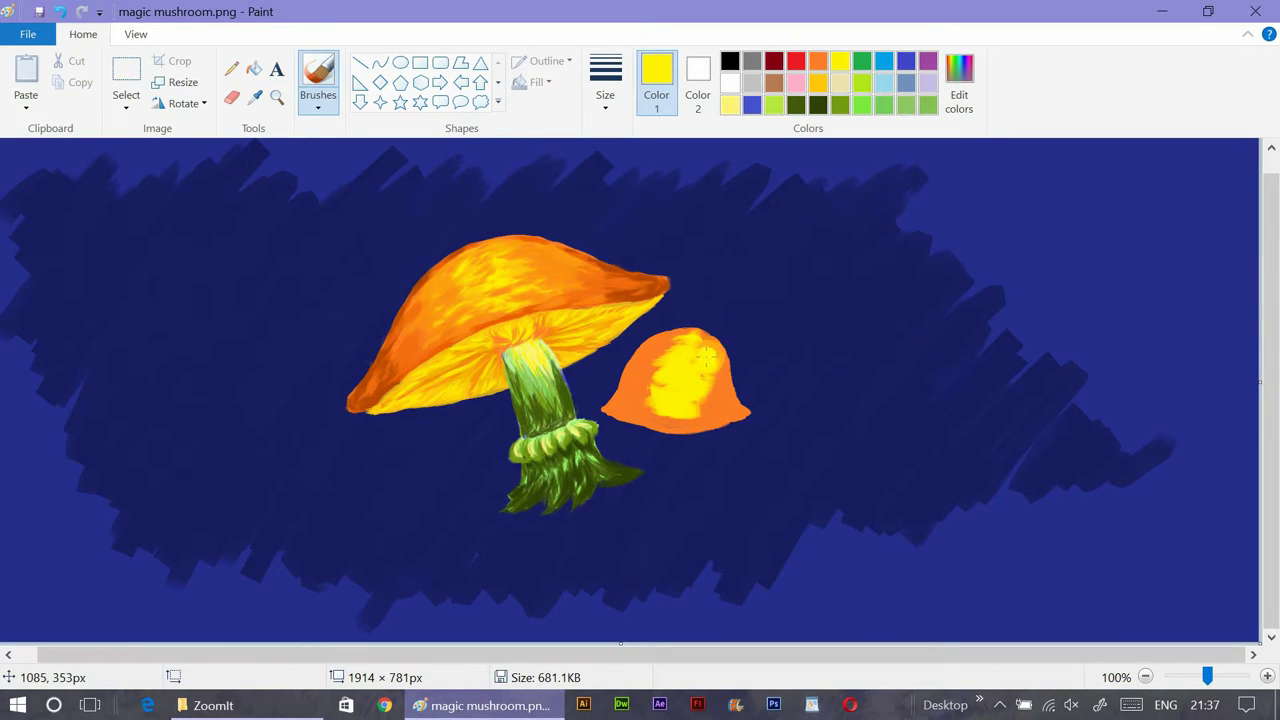
Soften the edges of the small cap's highlight with golden yellow and light orange sampled from the large cap.
left_click(256, 95)
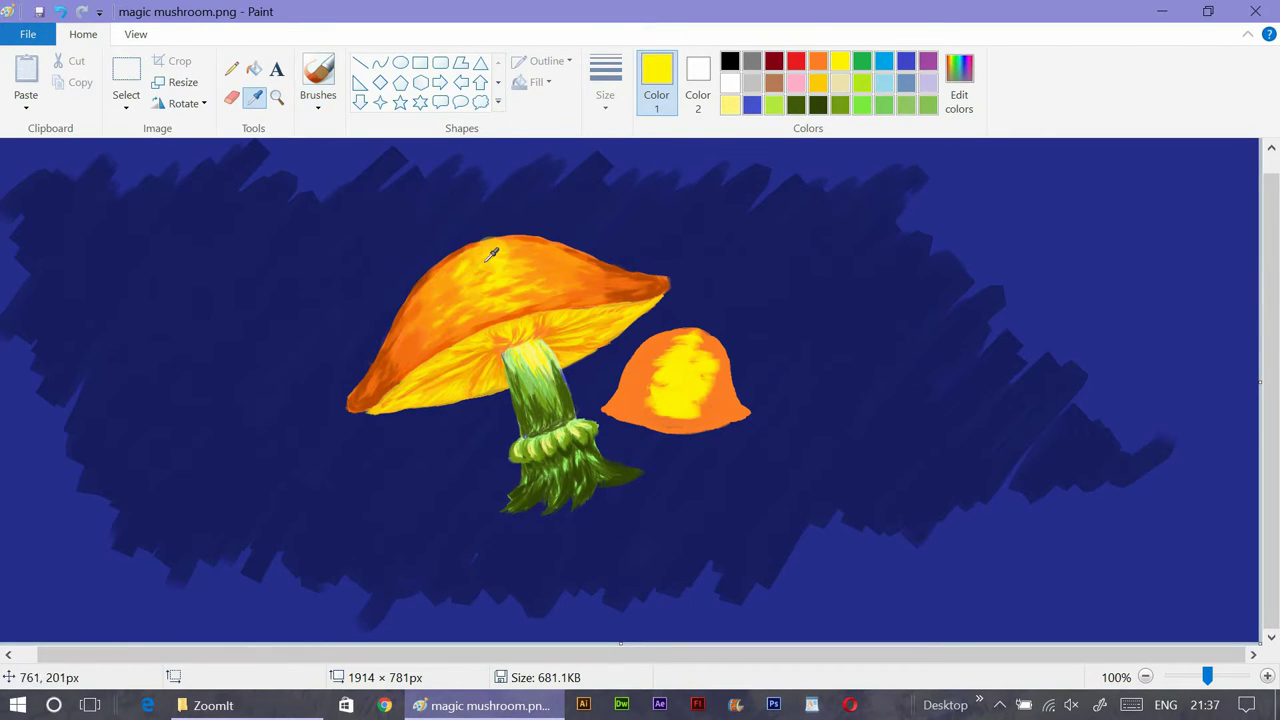
left_click(515, 262)
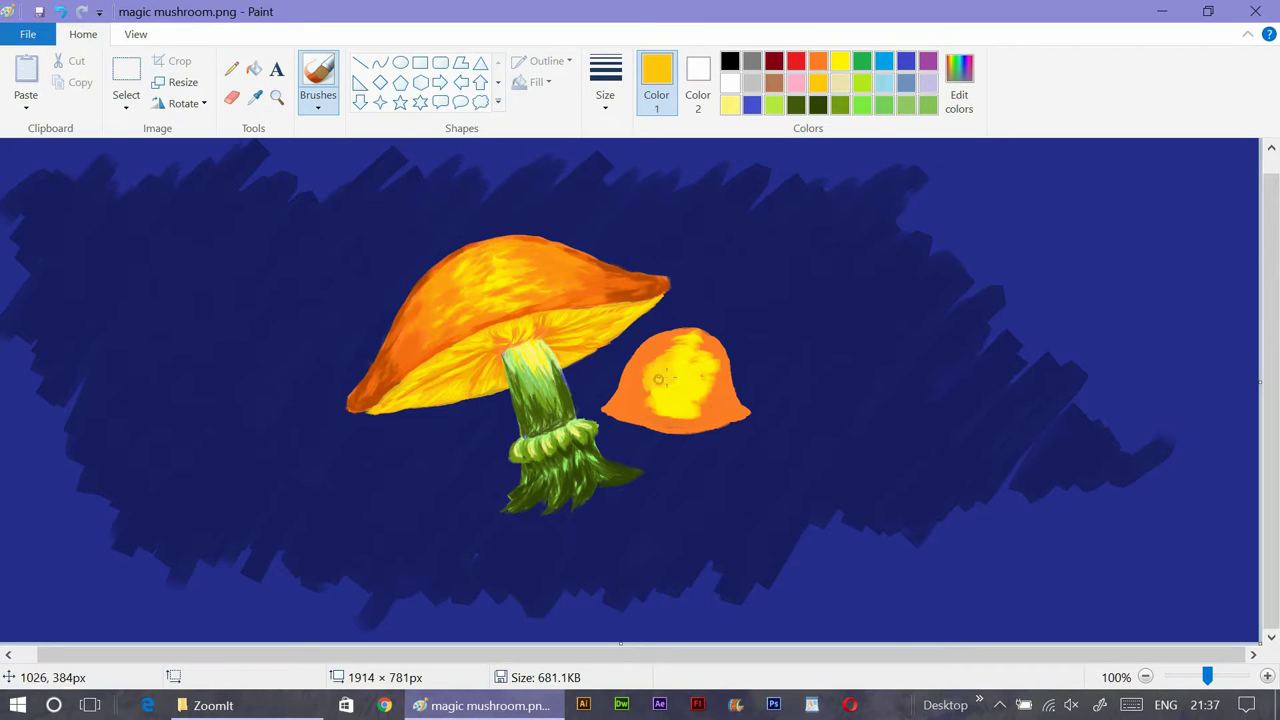
left_click(605, 85)
left_click(256, 95)
left_click(432, 294)
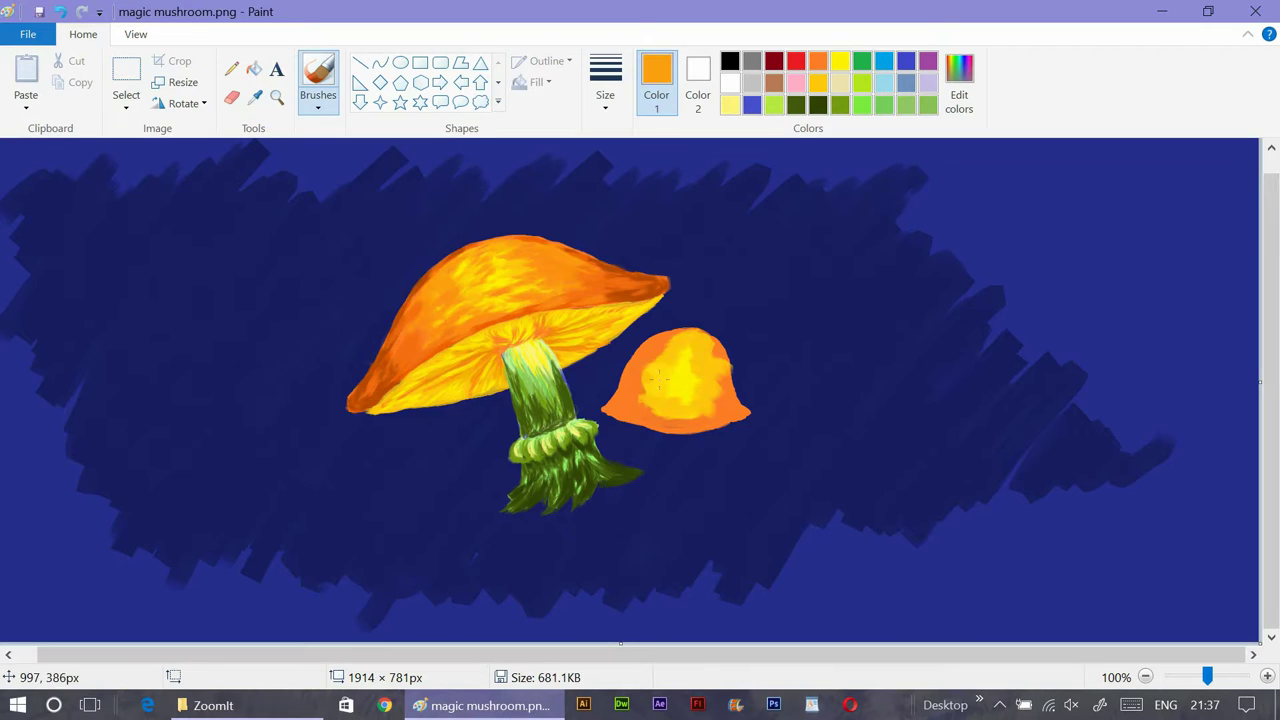
mouse_move(660, 341)
left_mouse_down()
mouse_move(637, 411)
mouse_move(712, 352)
left_mouse_up()
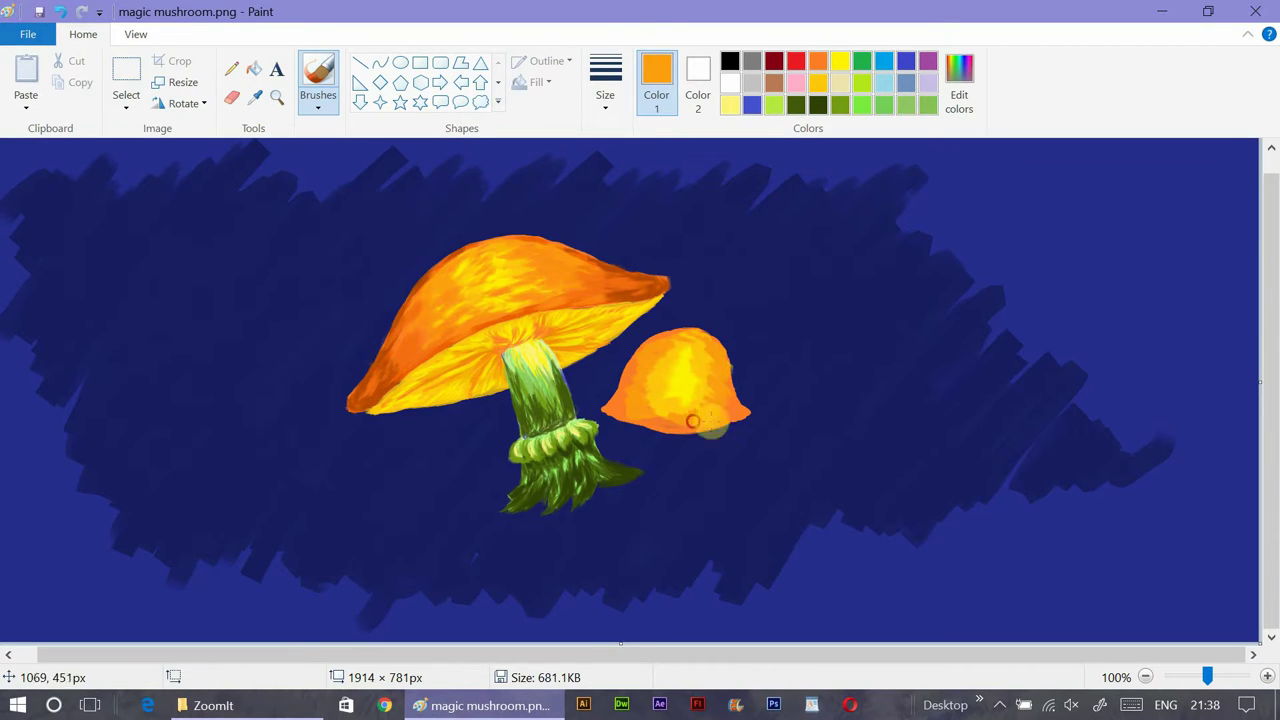
Narrow the small cap's yellow highlight by blending oranges sampled from the cap in from both sides and the rim.
left_click(253, 100)
left_click(663, 386)
left_click(256, 97)
left_click(655, 352)
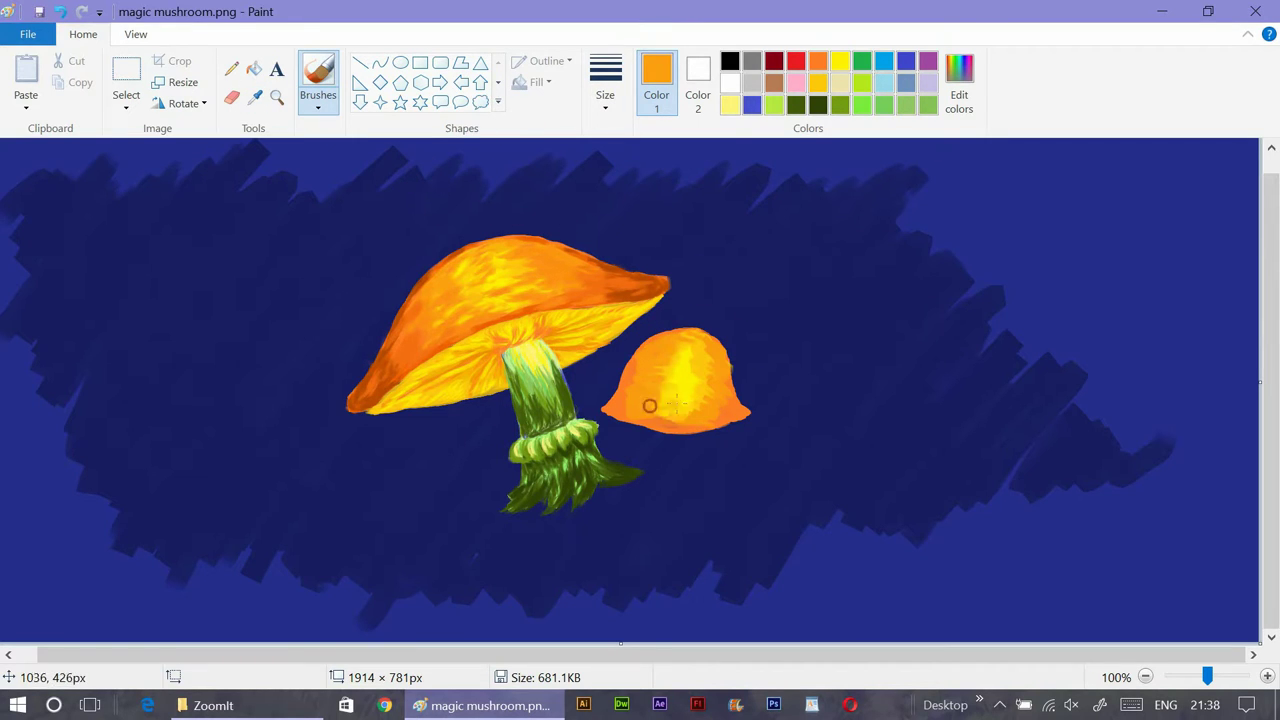
left_click(255, 97)
left_click(618, 404)
mouse_move(635, 368)
left_mouse_down()
mouse_move(628, 415)
mouse_move(701, 423)
mouse_move(721, 363)
left_mouse_up()
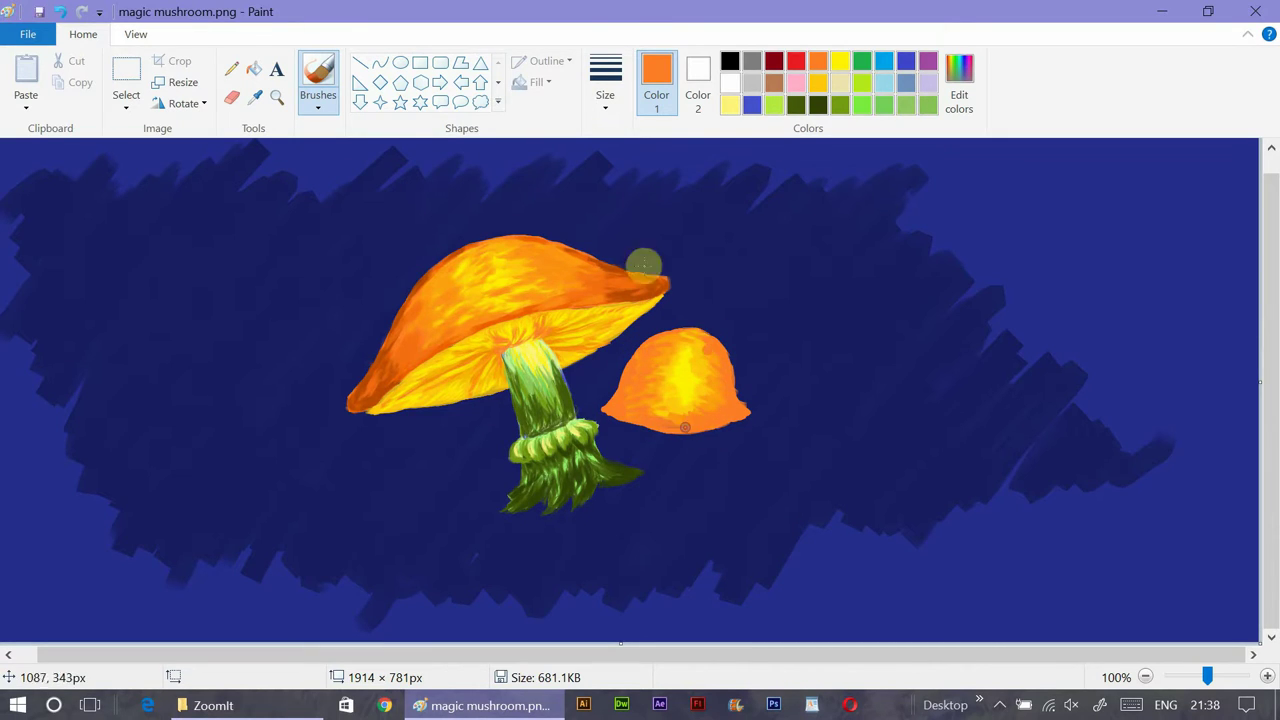
Streak sampled golden yellow and orange across the small cap's highlight and blend them out to its top and rim.
left_click(258, 100)
left_click(668, 365)
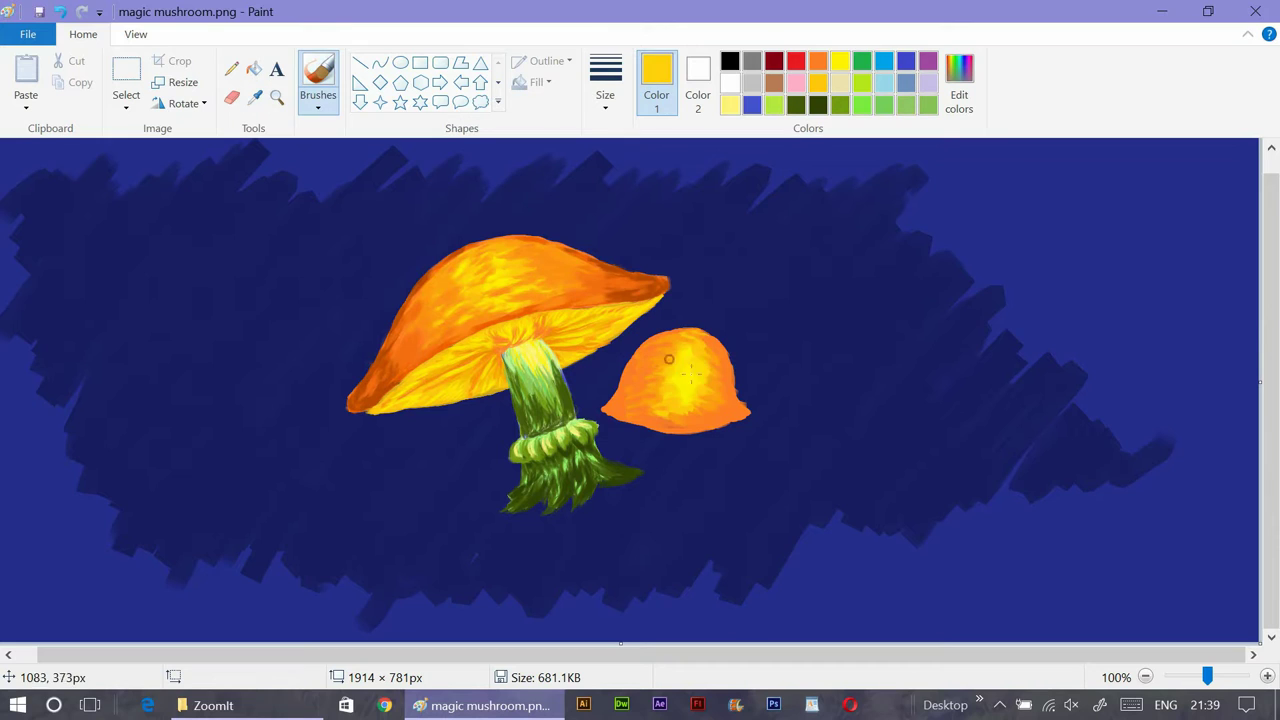
left_click(256, 98)
left_click(668, 358)
left_click_drag(700, 385, 674, 388)
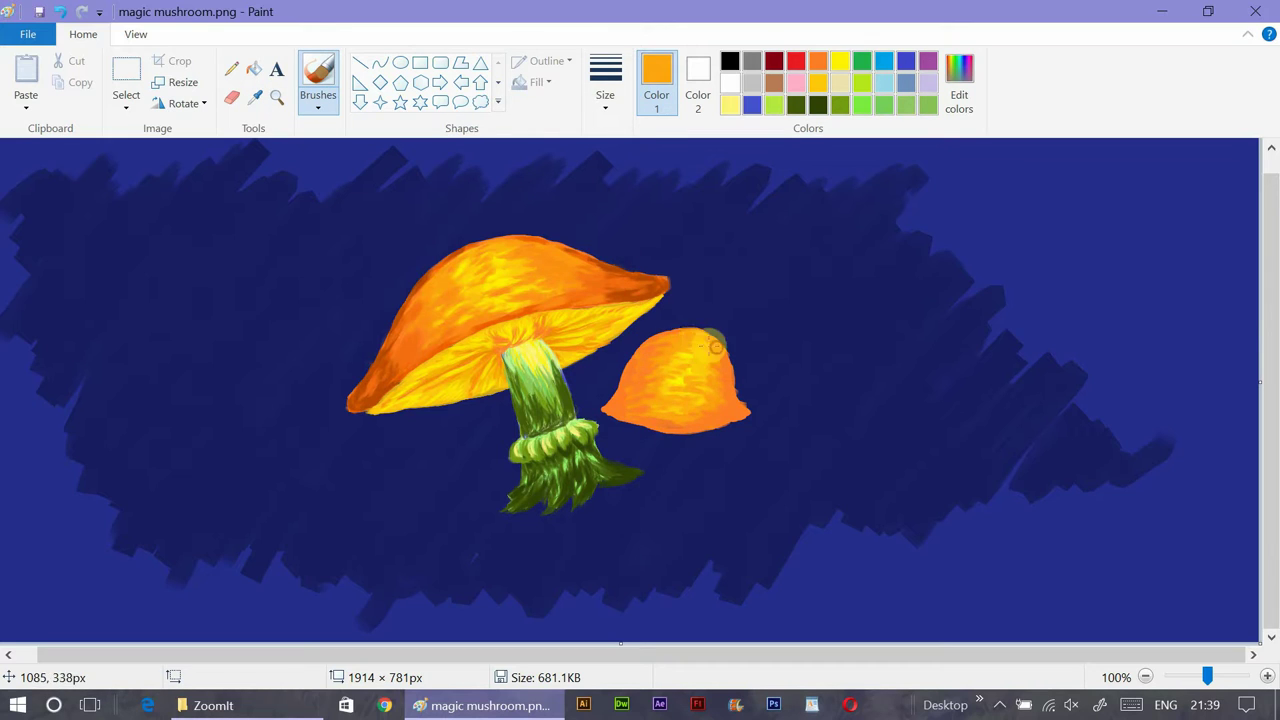
left_click(257, 100)
left_click(645, 373)
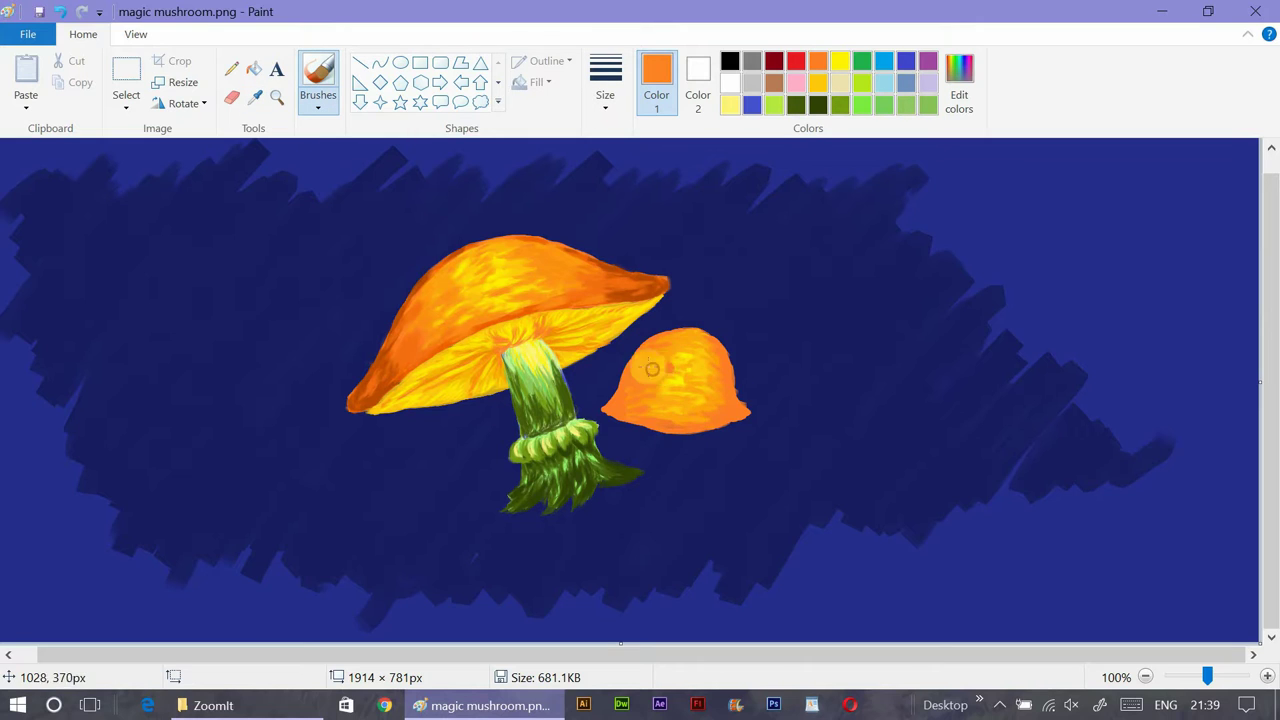
left_click(697, 420)
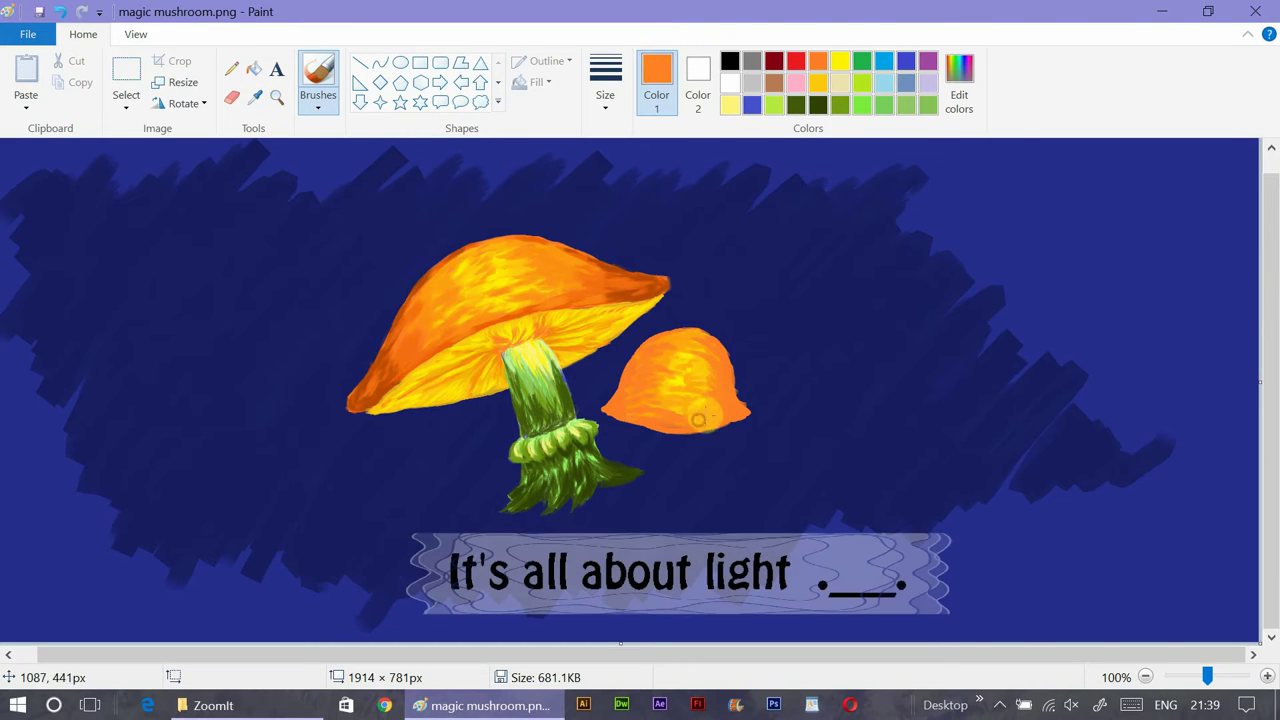
left_click_drag(669, 328, 703, 348)
Shade the small cap's sides, corners and lower rim with brownish orange sampled from the large cap's tip.
left_click(255, 97)
left_click(373, 398)
left_click_drag(628, 408, 603, 407)
left_click_drag(629, 366, 626, 412)
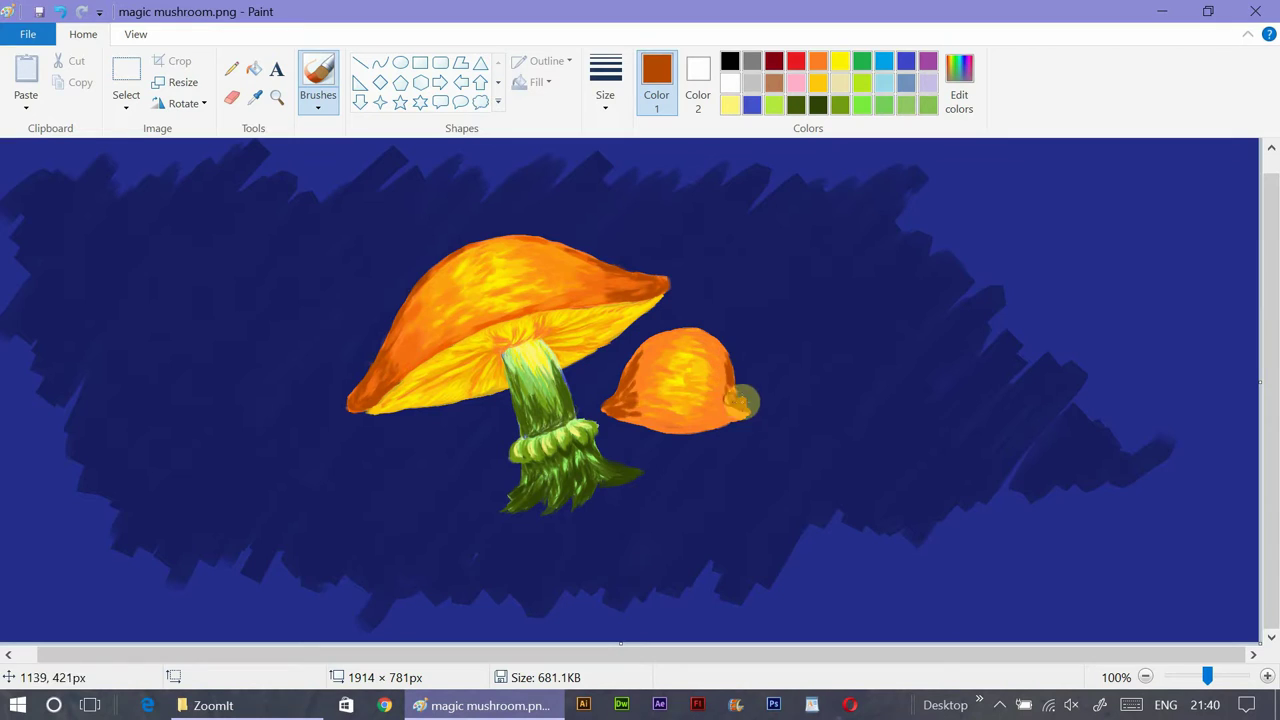
left_click_drag(718, 418, 755, 412)
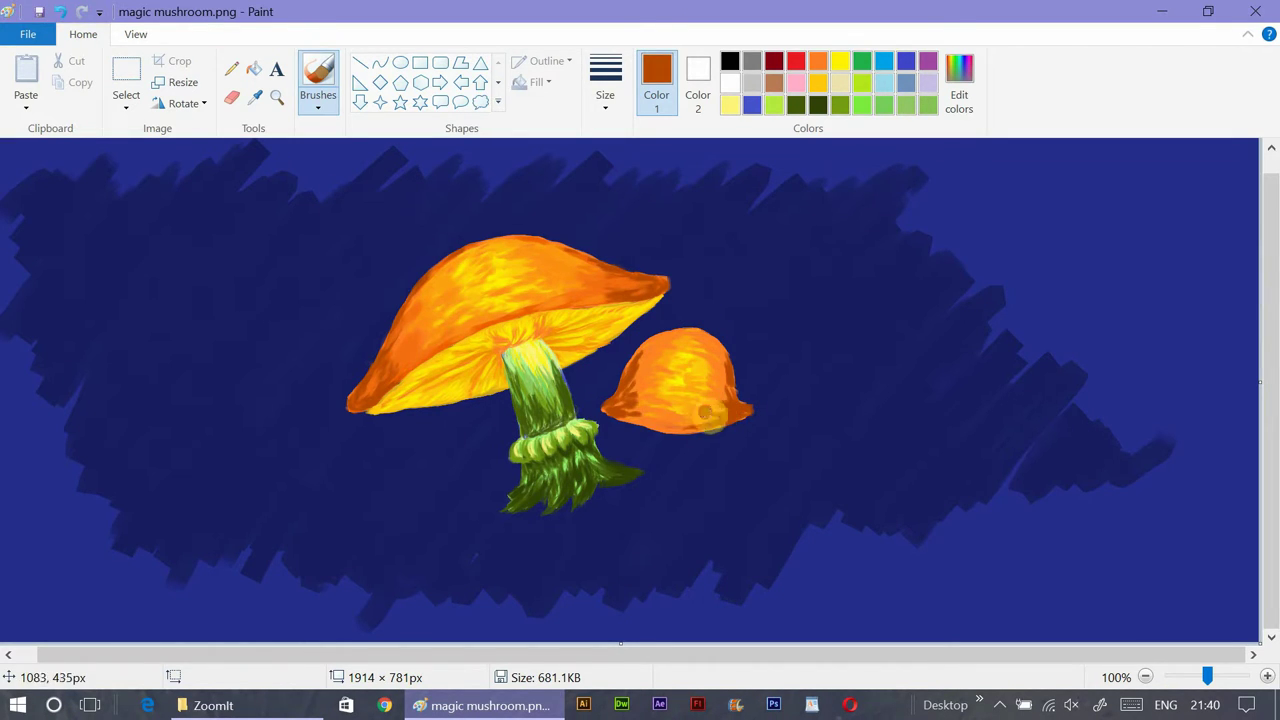
left_click_drag(683, 432, 730, 420)
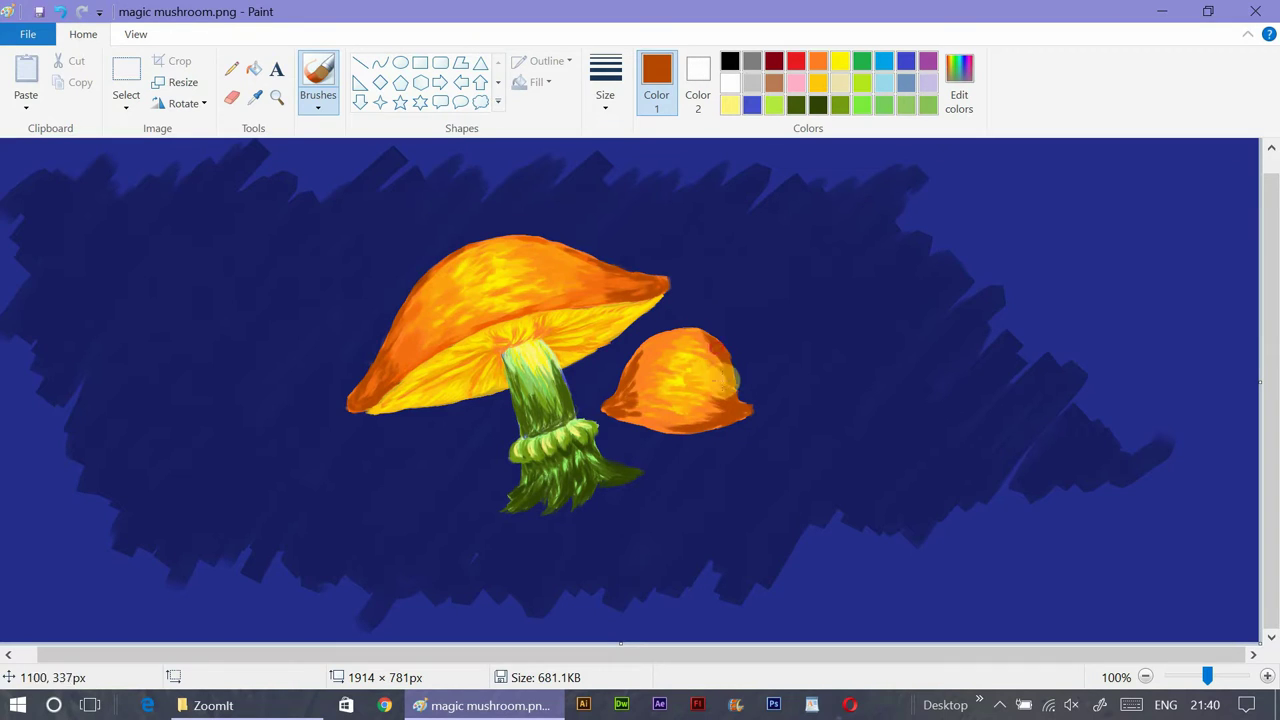
Mix a light orange and highlight the small cap's edge facing the large mushroom, adding golden and bright yellow strokes.
left_click(255, 96)
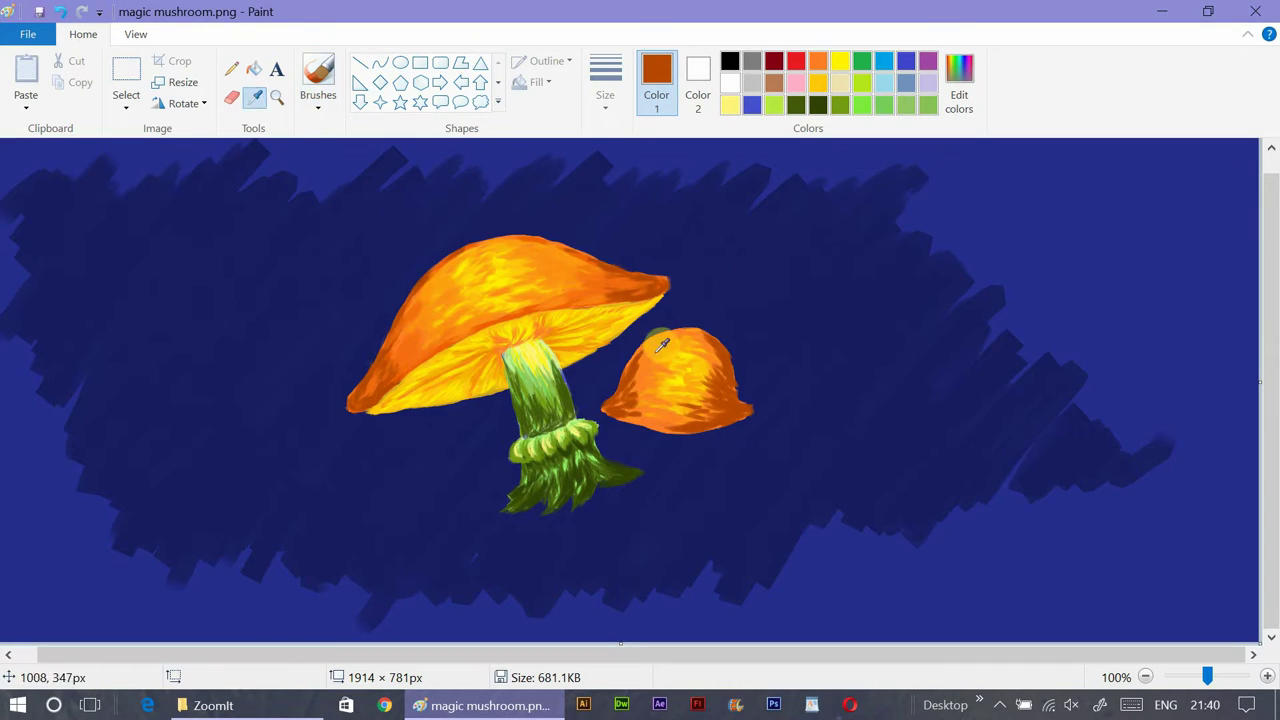
left_click(660, 345)
left_click(818, 82)
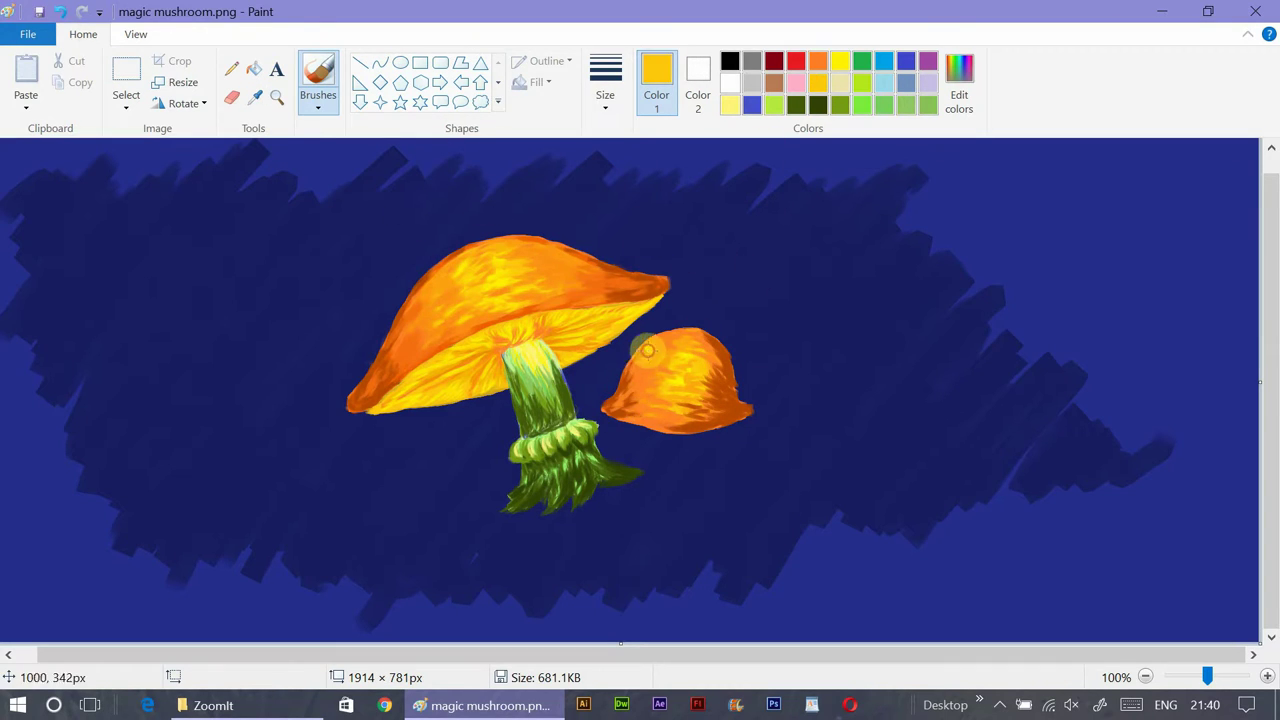
left_click(818, 61)
left_click(964, 86)
left_click(855, 270)
left_click(454, 490)
mouse_move(643, 350)
left_mouse_down()
mouse_move(631, 385)
mouse_move(664, 338)
mouse_move(632, 390)
mouse_move(618, 390)
left_mouse_up()
left_click(255, 97)
left_click(651, 382)
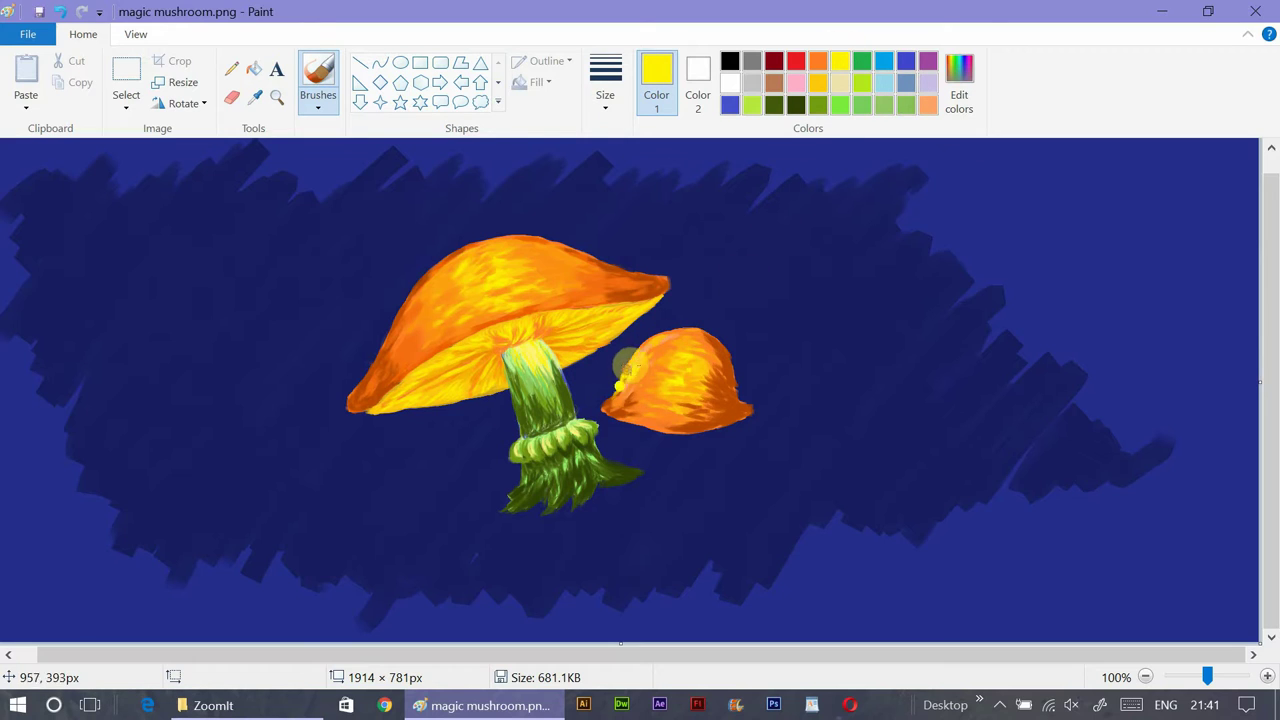
Streak sampled light orange over the small cap's shaded side and rim, and restore the dark corners with brownish orange.
left_click(255, 96)
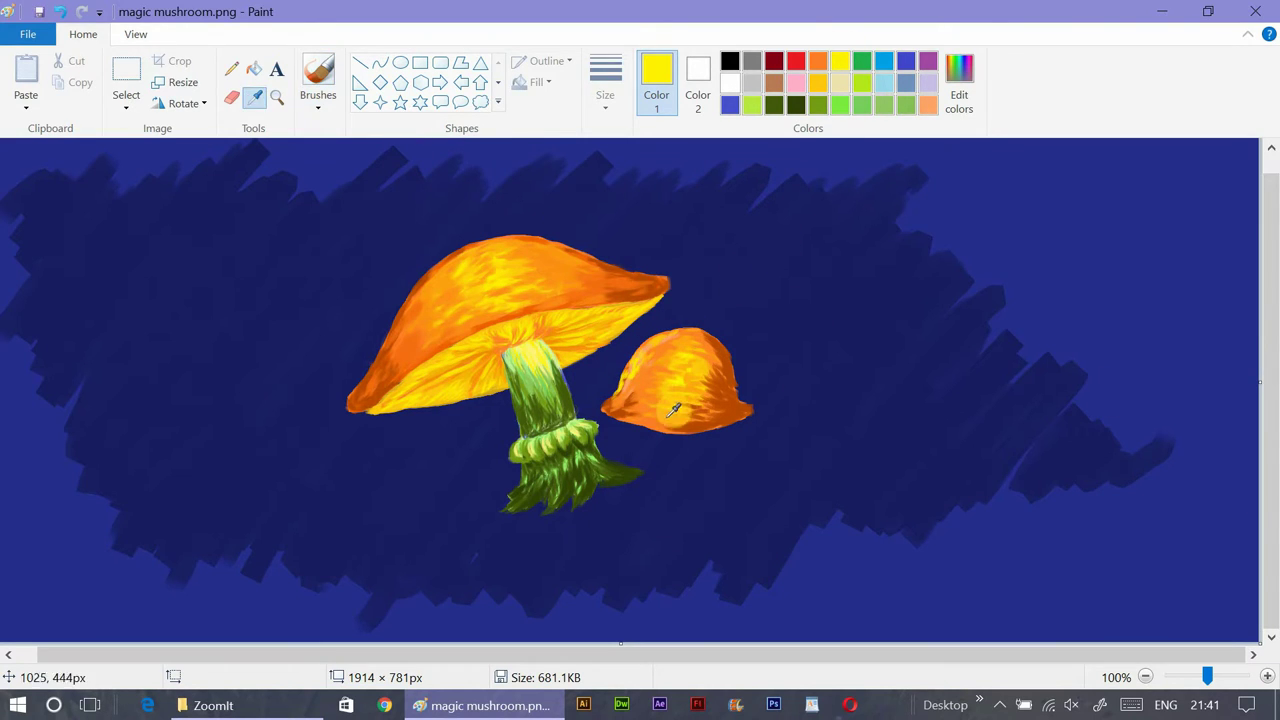
left_click(674, 411)
left_click_drag(733, 392, 740, 408)
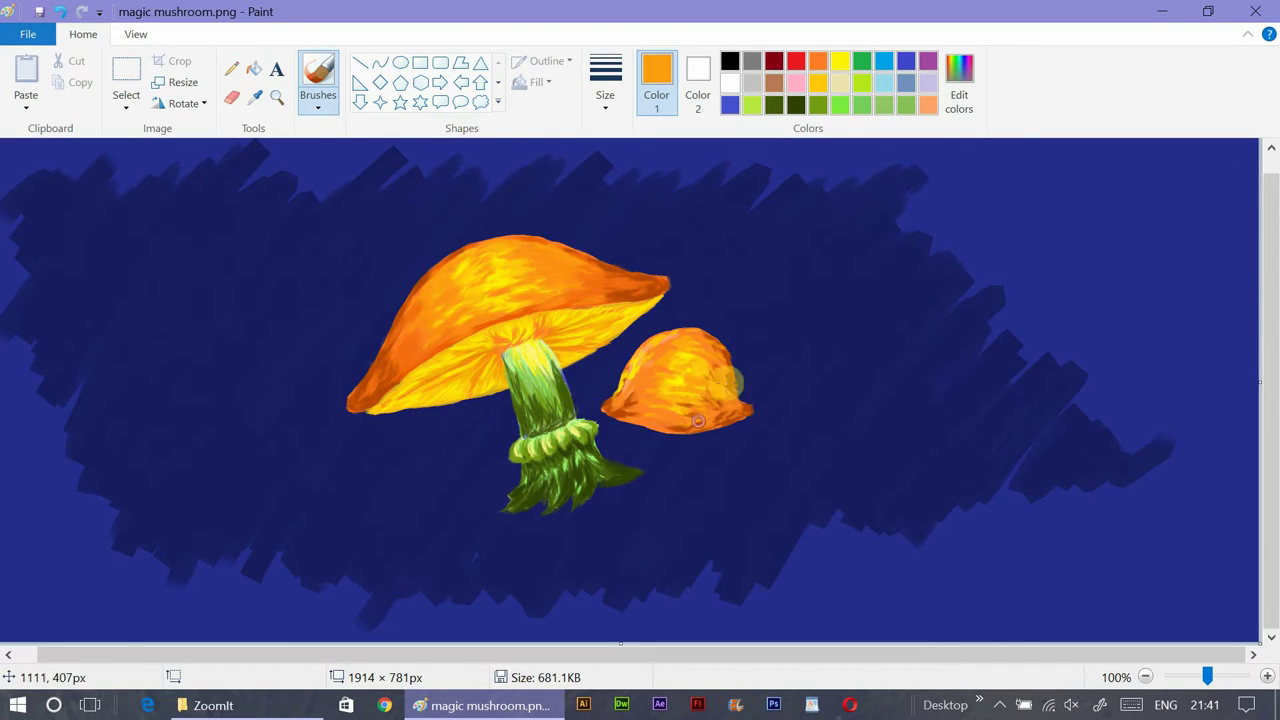
left_click(255, 97)
left_click(740, 410)
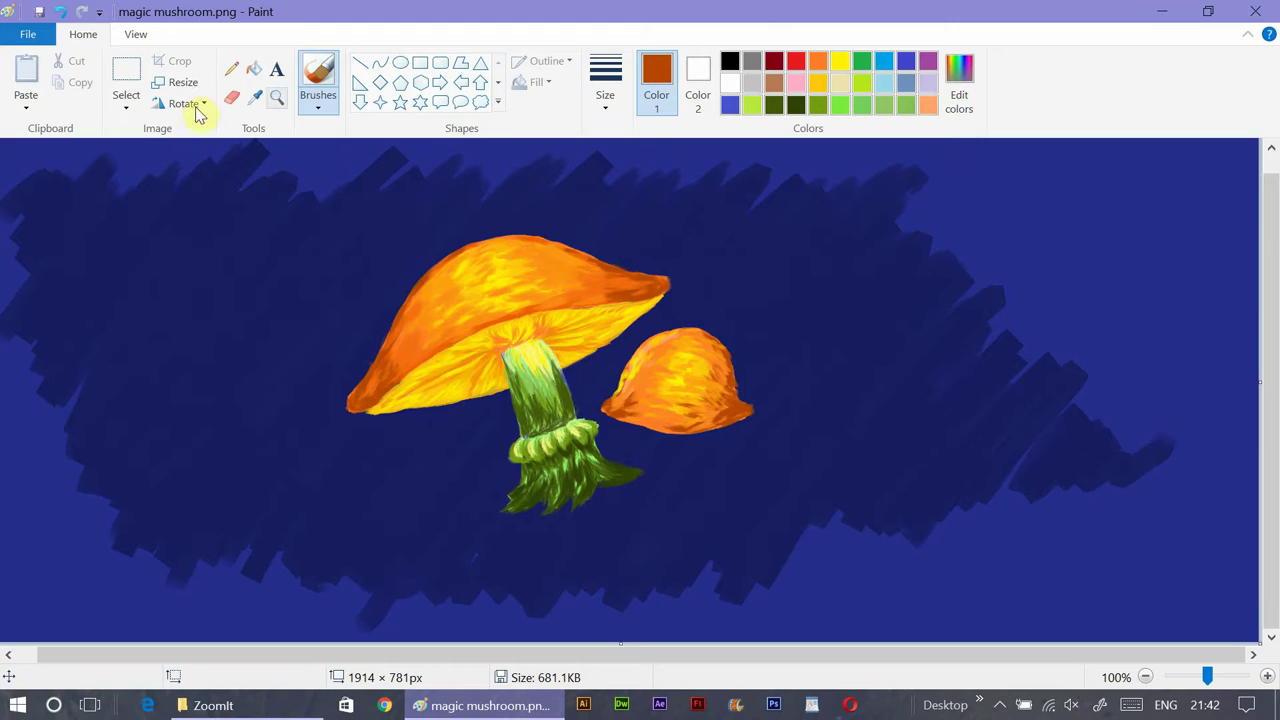
Trim the small cap's outline with sampled dark blue and redraw its outer side in brownish orange with a resized brush.
left_click(255, 97)
left_click(343, 253)
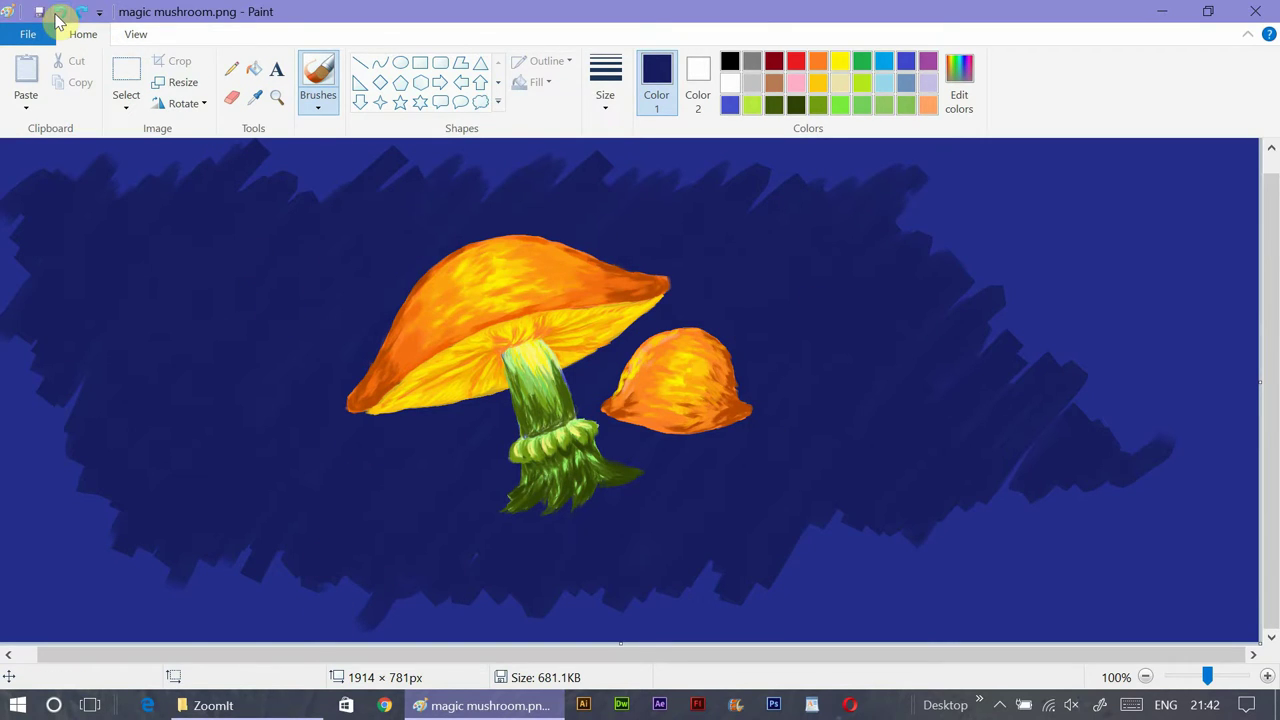
left_click(1267, 676)
left_click_drag(638, 654, 994, 654)
left_click_drag(1270, 283, 1270, 414)
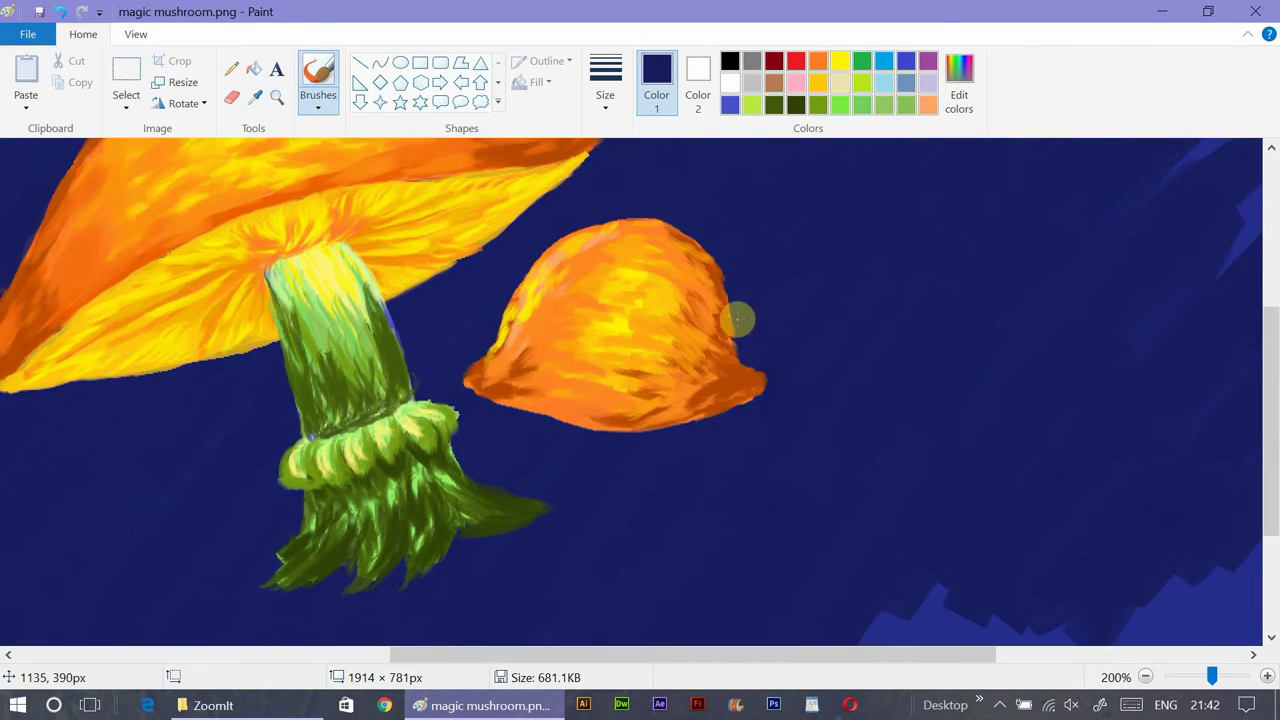
left_click(254, 96)
left_click(731, 313)
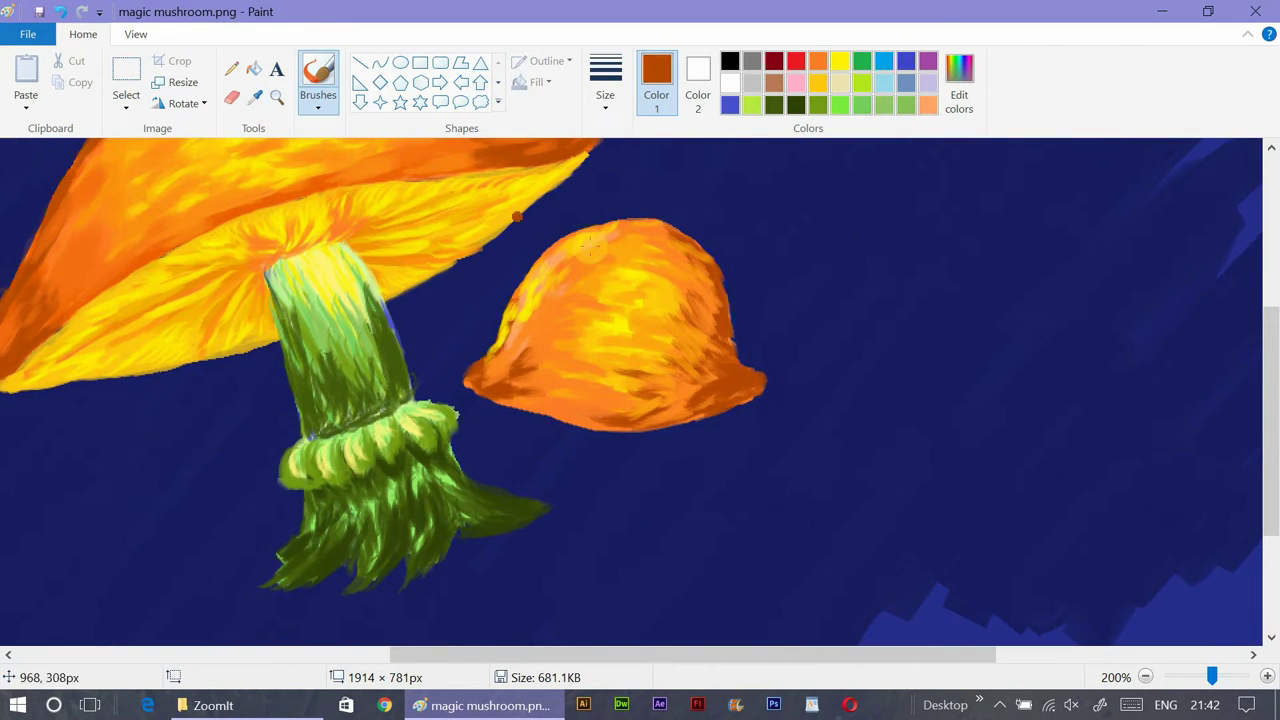
left_click(61, 13)
left_click(610, 103)
left_click(580, 163)
left_click_drag(729, 303, 735, 410)
Change the brush and its size, and paint a short light green stem under the small cap.
left_click(320, 102)
left_click(200, 180)
left_click(606, 100)
left_click(598, 98)
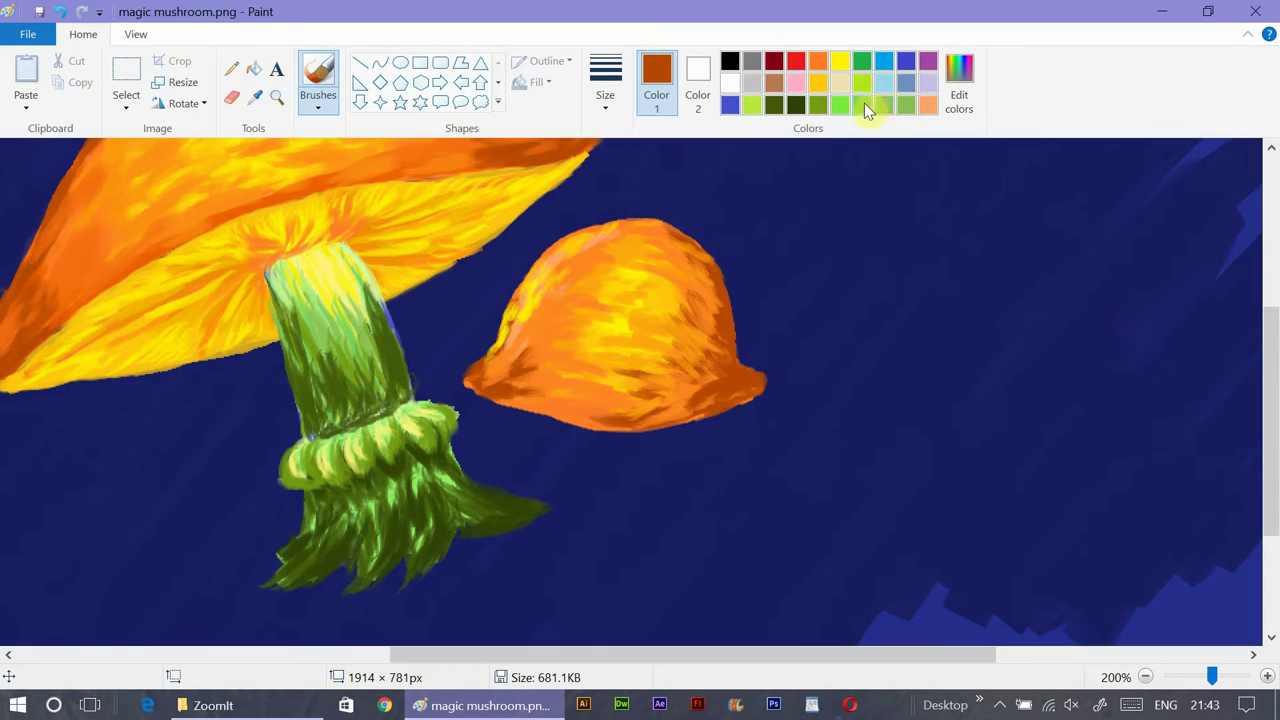
left_click(866, 107)
left_click_drag(557, 437, 547, 484)
mouse_move(637, 438)
left_mouse_down()
mouse_move(641, 476)
mouse_move(637, 446)
left_mouse_up()
mouse_move(561, 422)
left_mouse_down()
mouse_move(640, 438)
mouse_move(551, 458)
mouse_move(507, 487)
mouse_move(567, 437)
mouse_move(636, 434)
left_mouse_up()
Extend spreading light green roots from the small stem's base and trim the gaps between them with sampled dark blue.
left_click(318, 101)
left_click(198, 141)
left_click(318, 101)
left_click(198, 176)
mouse_move(655, 457)
left_mouse_down()
mouse_move(625, 453)
mouse_move(679, 464)
mouse_move(598, 455)
mouse_move(561, 507)
mouse_move(546, 497)
mouse_move(602, 443)
mouse_move(623, 454)
mouse_move(597, 456)
mouse_move(596, 472)
mouse_move(652, 476)
mouse_move(601, 430)
mouse_move(678, 473)
mouse_move(672, 453)
mouse_move(721, 459)
mouse_move(668, 452)
left_mouse_up()
left_click(255, 96)
left_click(787, 218)
left_click(255, 96)
left_click(649, 461)
left_click(62, 12)
mouse_move(685, 467)
left_mouse_down()
mouse_move(655, 483)
mouse_move(664, 490)
left_mouse_up()
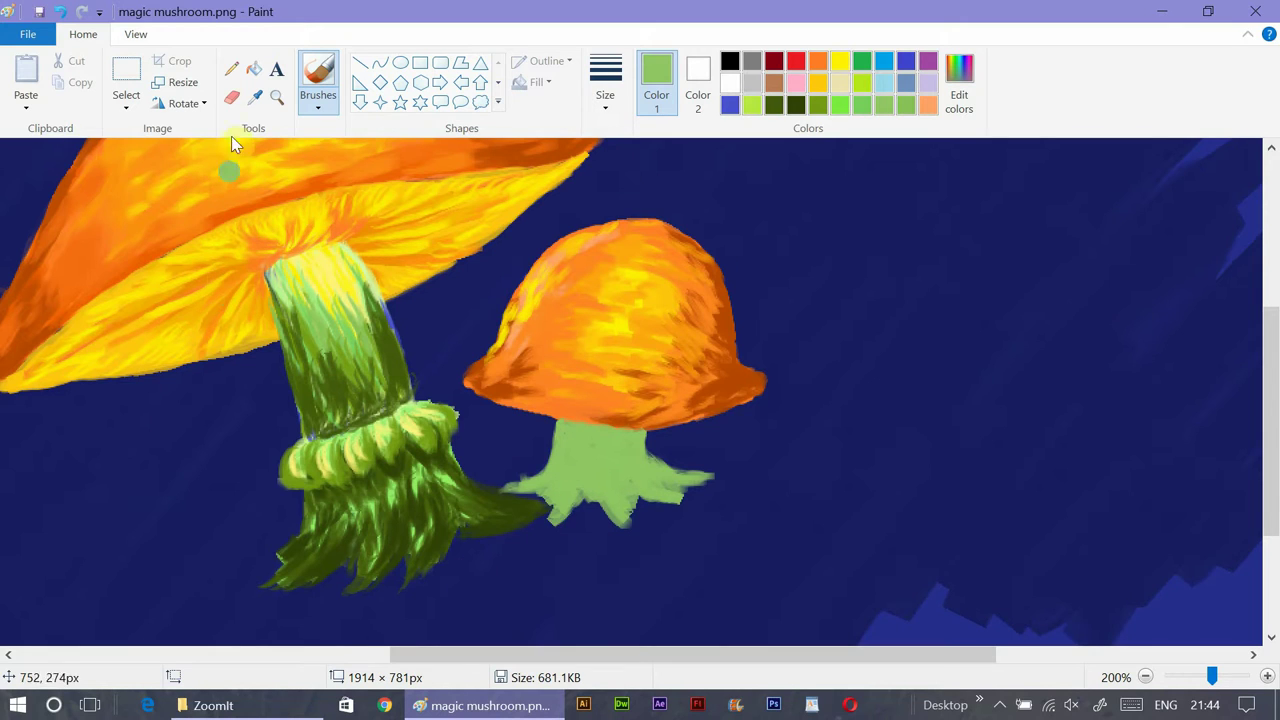
Shade the small stem and roots with olive and dark green strokes, and blend light green down from under the cap.
left_click(818, 104)
mouse_move(543, 457)
left_mouse_down()
mouse_move(565, 440)
mouse_move(558, 478)
mouse_move(618, 503)
mouse_move(631, 441)
mouse_move(610, 462)
mouse_move(660, 460)
mouse_move(540, 470)
mouse_move(585, 472)
mouse_move(560, 465)
mouse_move(595, 445)
mouse_move(591, 480)
mouse_move(660, 477)
mouse_move(646, 436)
mouse_move(662, 478)
left_mouse_up()
left_click(777, 105)
left_click(607, 98)
left_click(570, 185)
left_click_drag(585, 440, 582, 491)
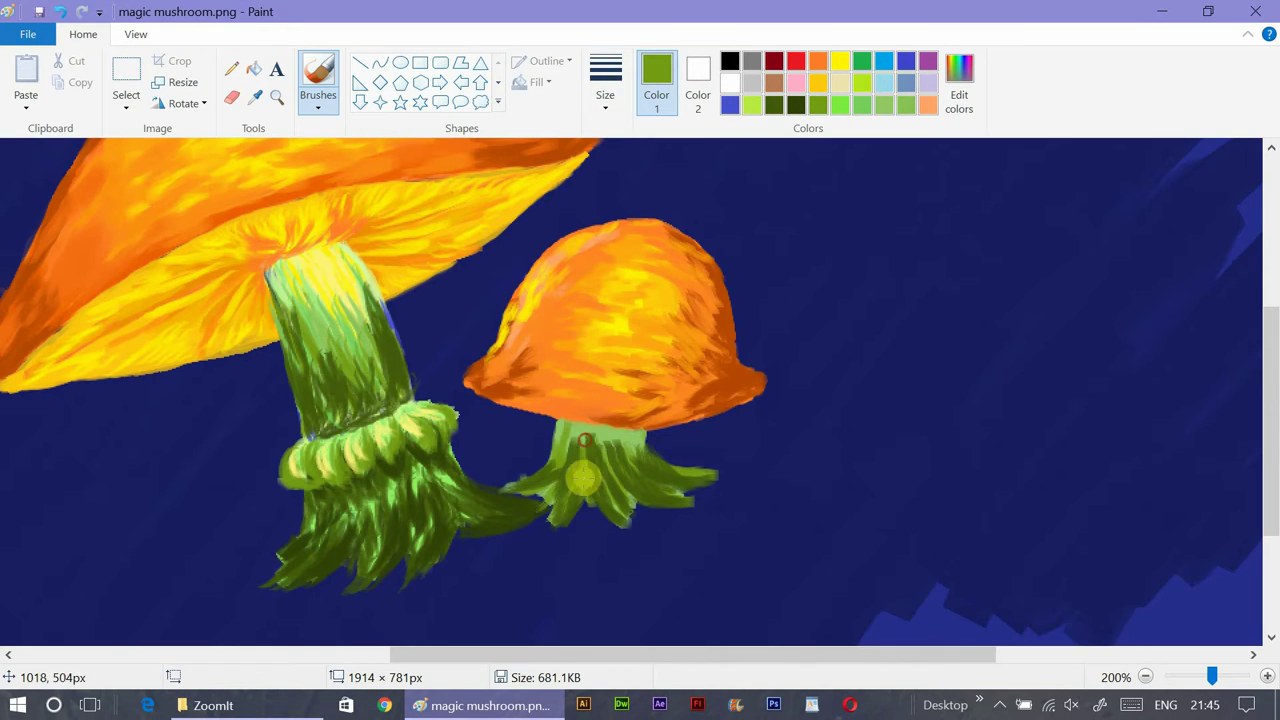
mouse_move(606, 436)
left_mouse_down()
mouse_move(643, 484)
mouse_move(668, 478)
left_mouse_up()
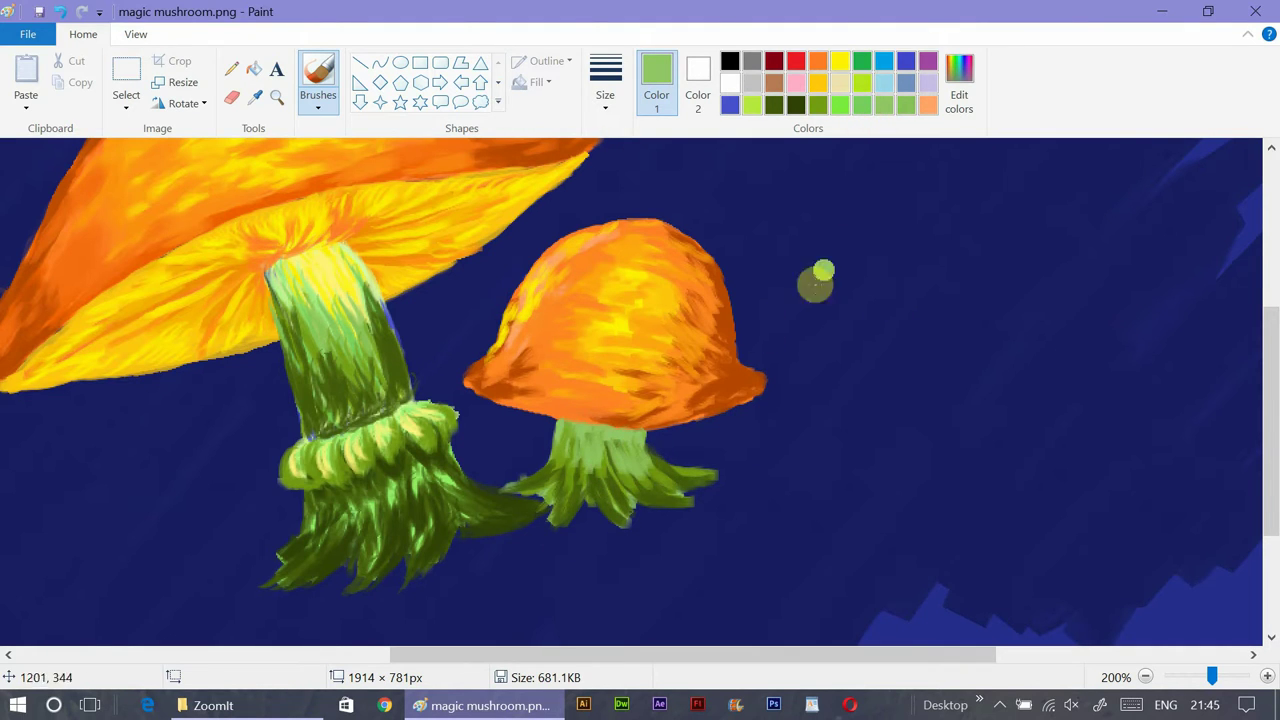
Highlight the small stem's top with gold and yellow strokes, then blend sampled light green over them and down the roots.
left_click(818, 82)
left_click_drag(574, 461, 581, 425)
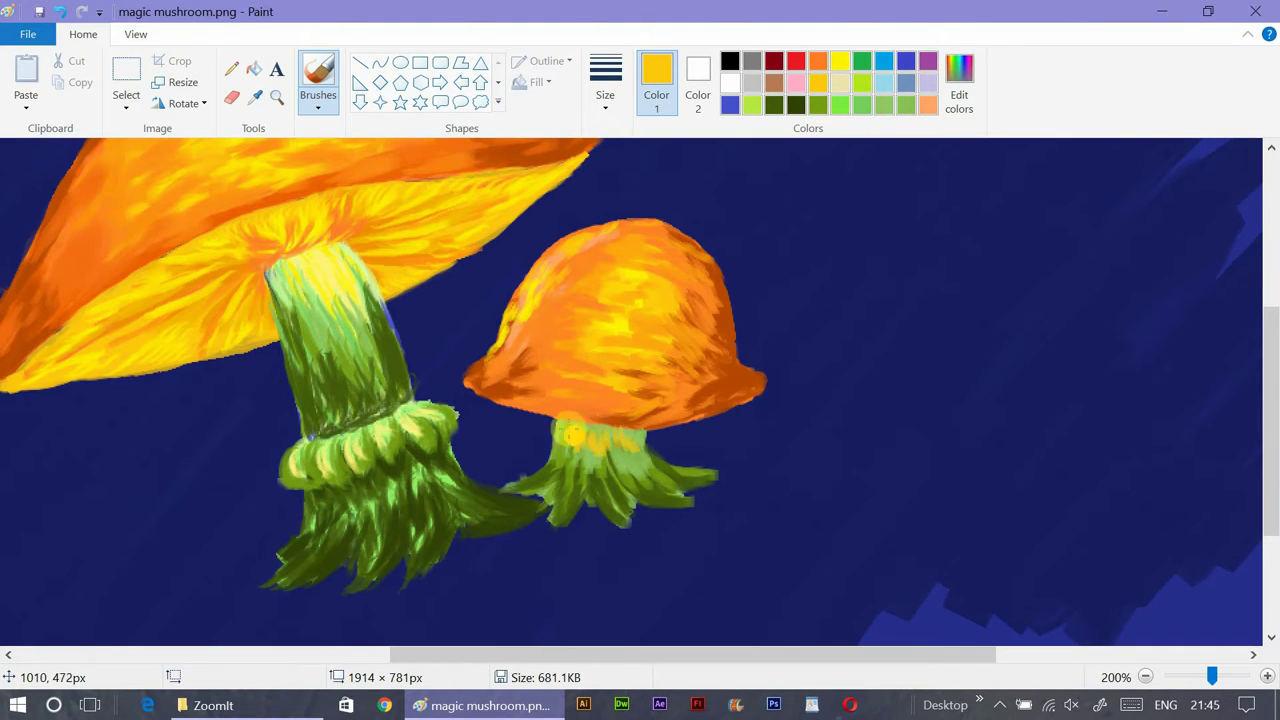
left_click(840, 60)
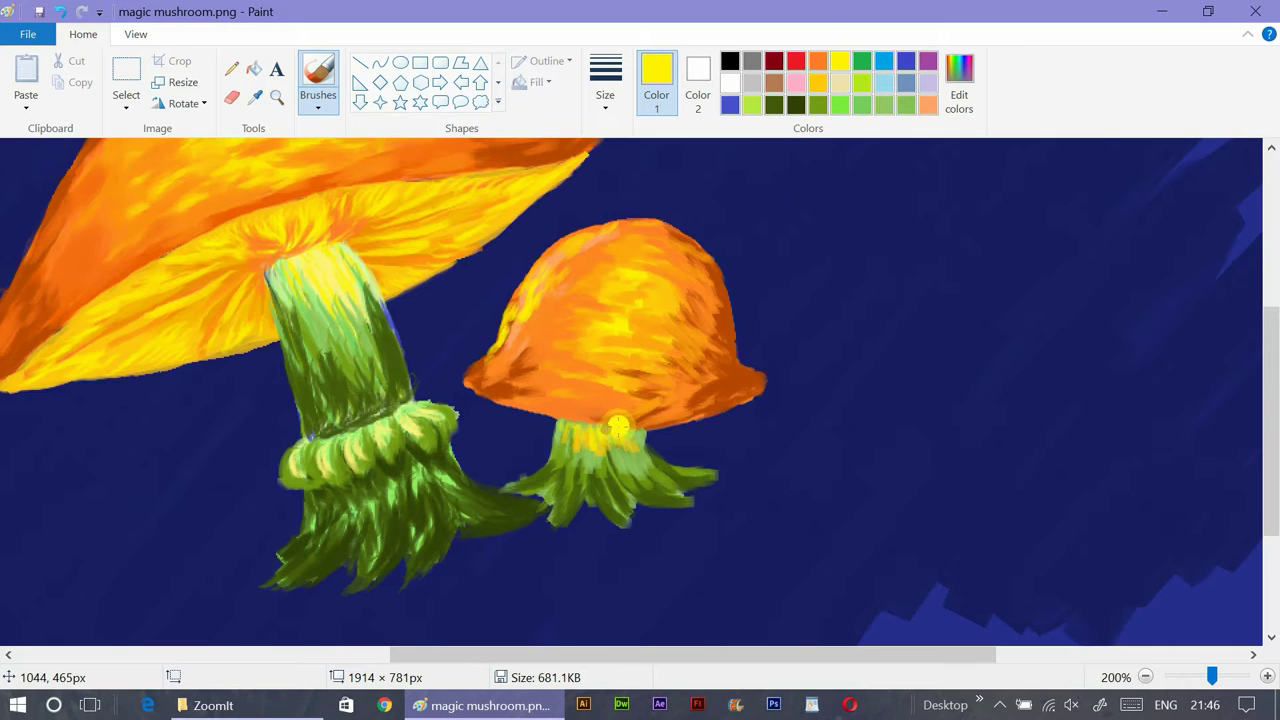
left_click(255, 97)
left_click(568, 428)
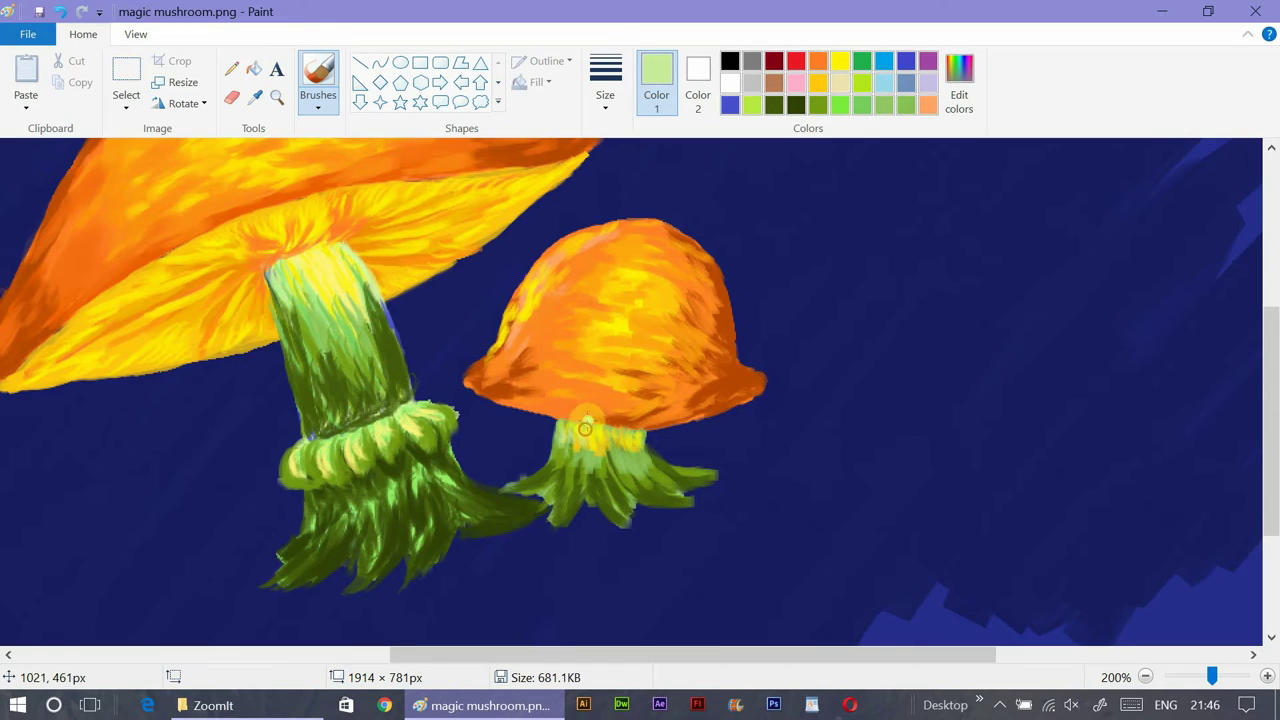
mouse_move(627, 465)
left_mouse_down()
mouse_move(663, 486)
mouse_move(645, 440)
left_mouse_up()
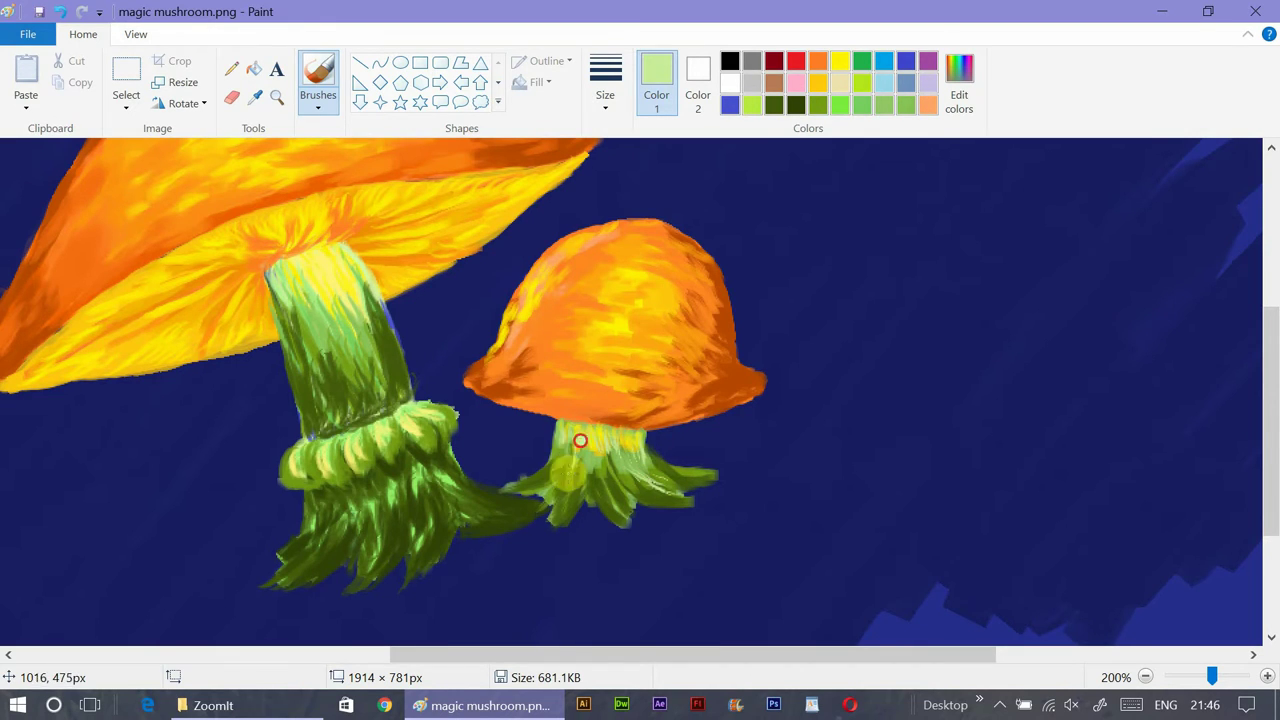
left_click_drag(557, 496, 530, 490)
left_click_drag(605, 465, 617, 497)
Paint yellow highlight strokes down the small stem and along its roots, changing the brush size partway.
left_click(840, 61)
left_click_drag(640, 455, 652, 484)
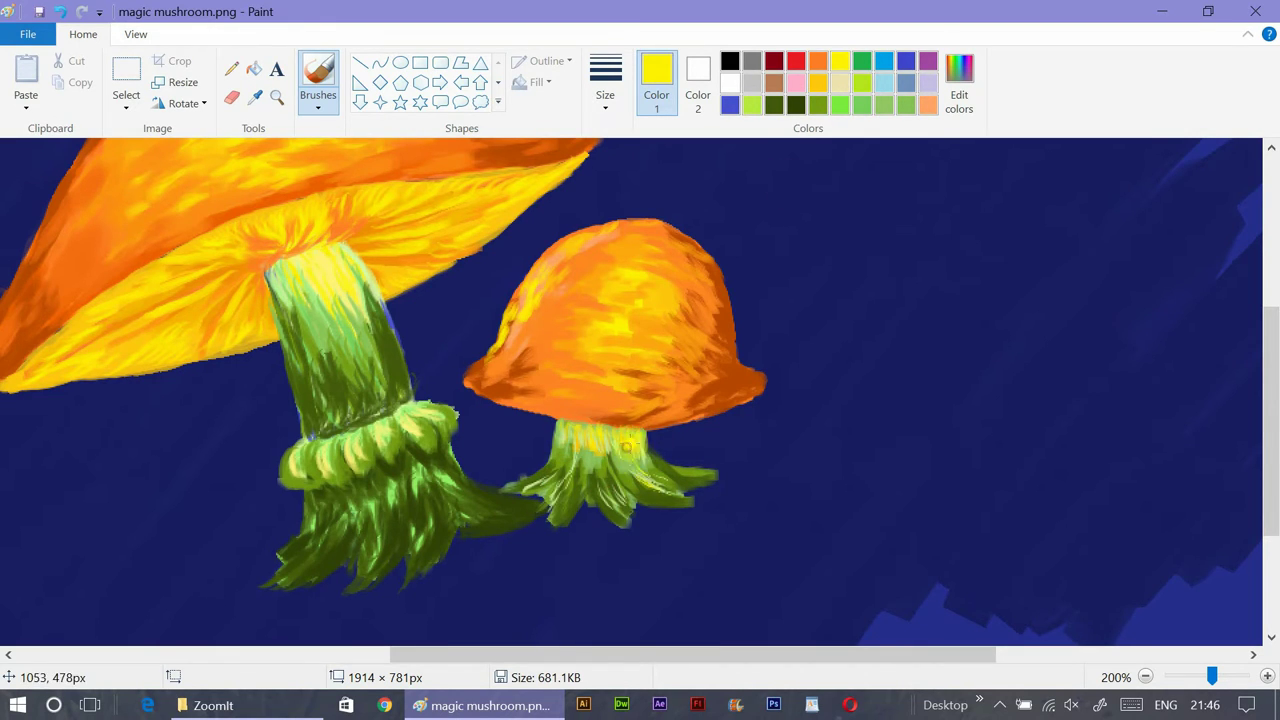
left_click_drag(580, 443, 566, 488)
mouse_move(562, 452)
left_mouse_down()
mouse_move(595, 438)
mouse_move(565, 432)
mouse_move(542, 476)
left_mouse_up()
left_click(605, 100)
left_click(562, 180)
mouse_move(580, 450)
left_mouse_down()
mouse_move(570, 484)
mouse_move(614, 495)
left_mouse_up()
Shade between the small stem's yellow highlights and along its roots with green and dark green strokes.
left_click(818, 105)
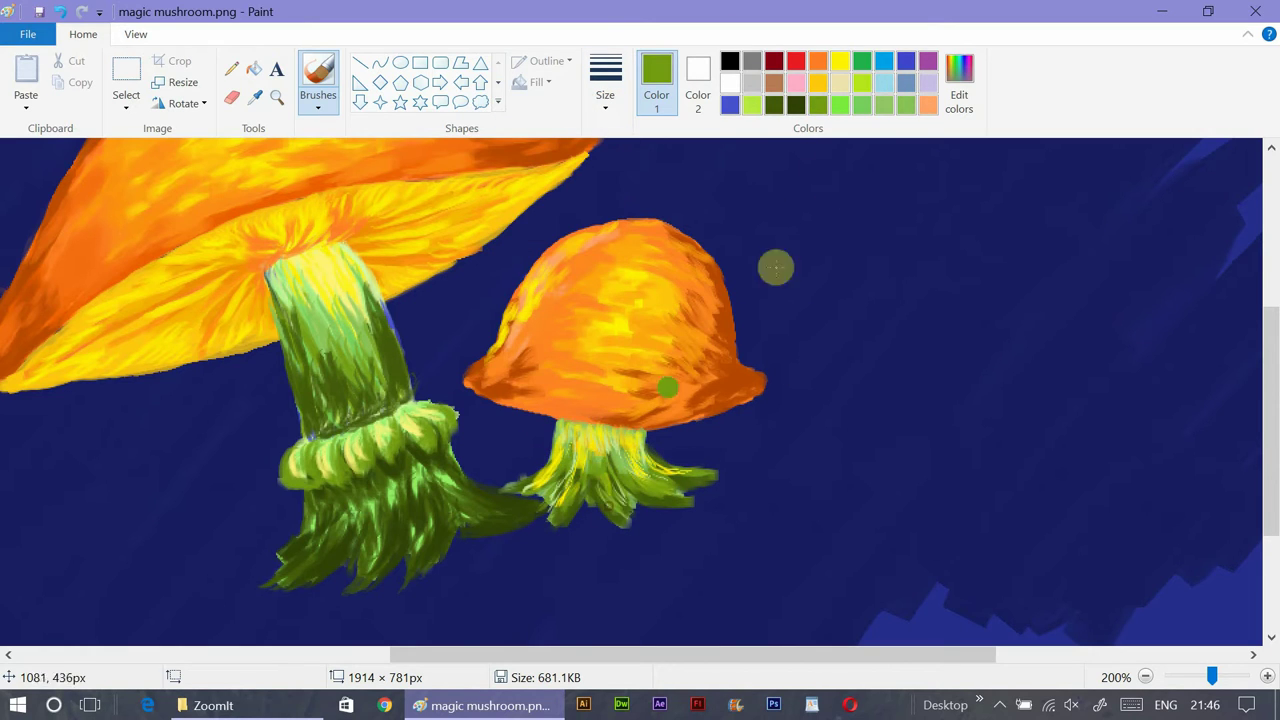
left_click(774, 105)
left_click_drag(620, 444, 560, 506)
left_click_drag(585, 459, 530, 510)
left_click(796, 105)
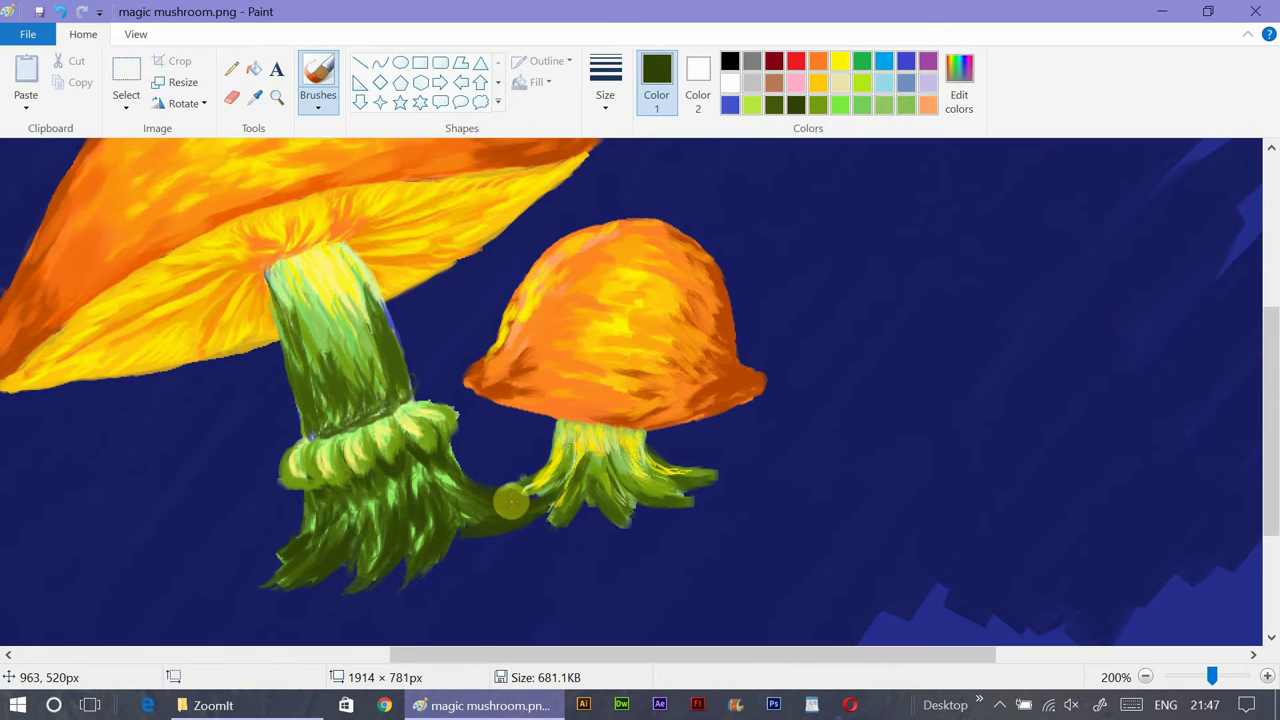
Mix a slightly darker lime green (red 164, green 210, blue 23) and paint the first grass strokes around both mushroom bases.
left_click(1147, 677)
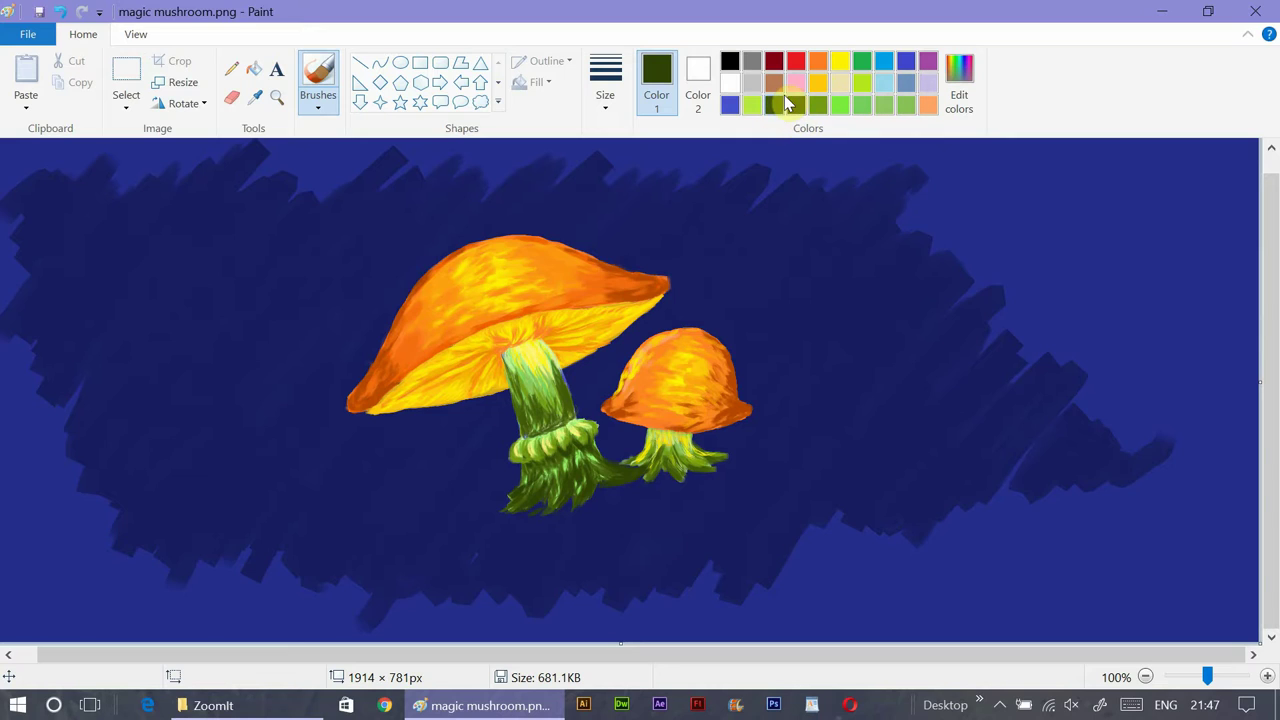
left_click(864, 80)
left_click(960, 85)
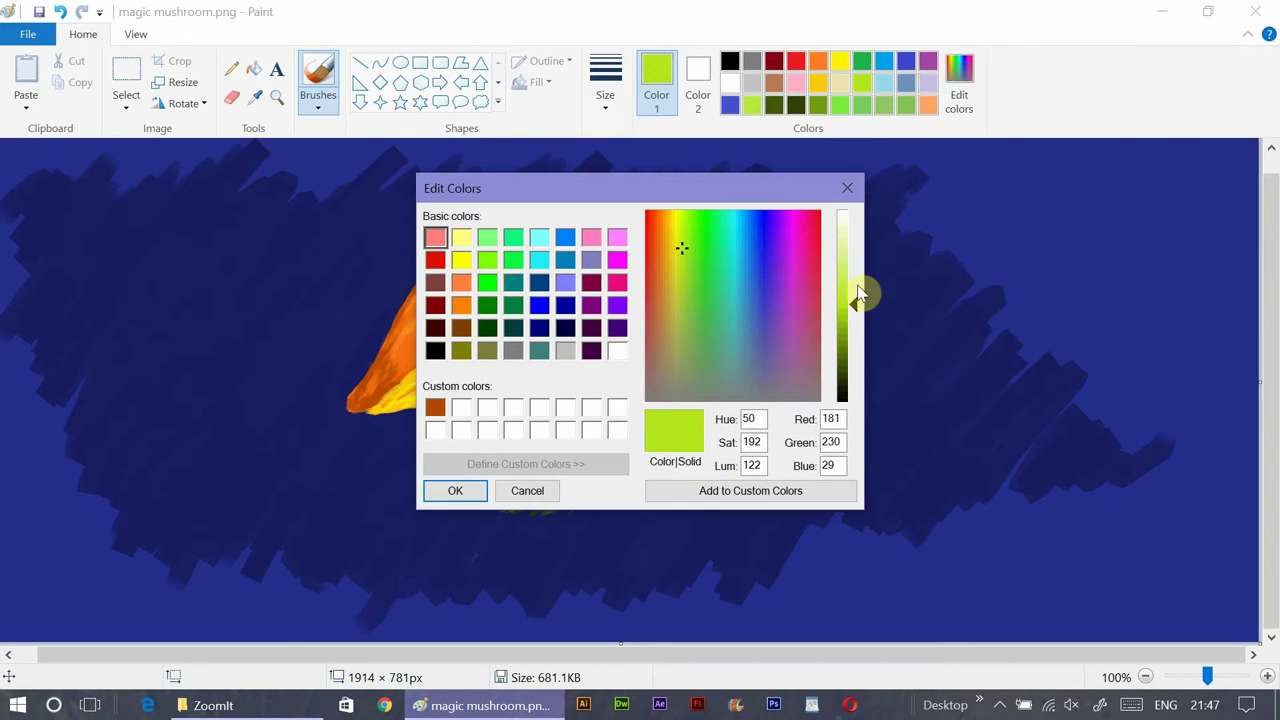
left_click_drag(855, 310, 857, 319)
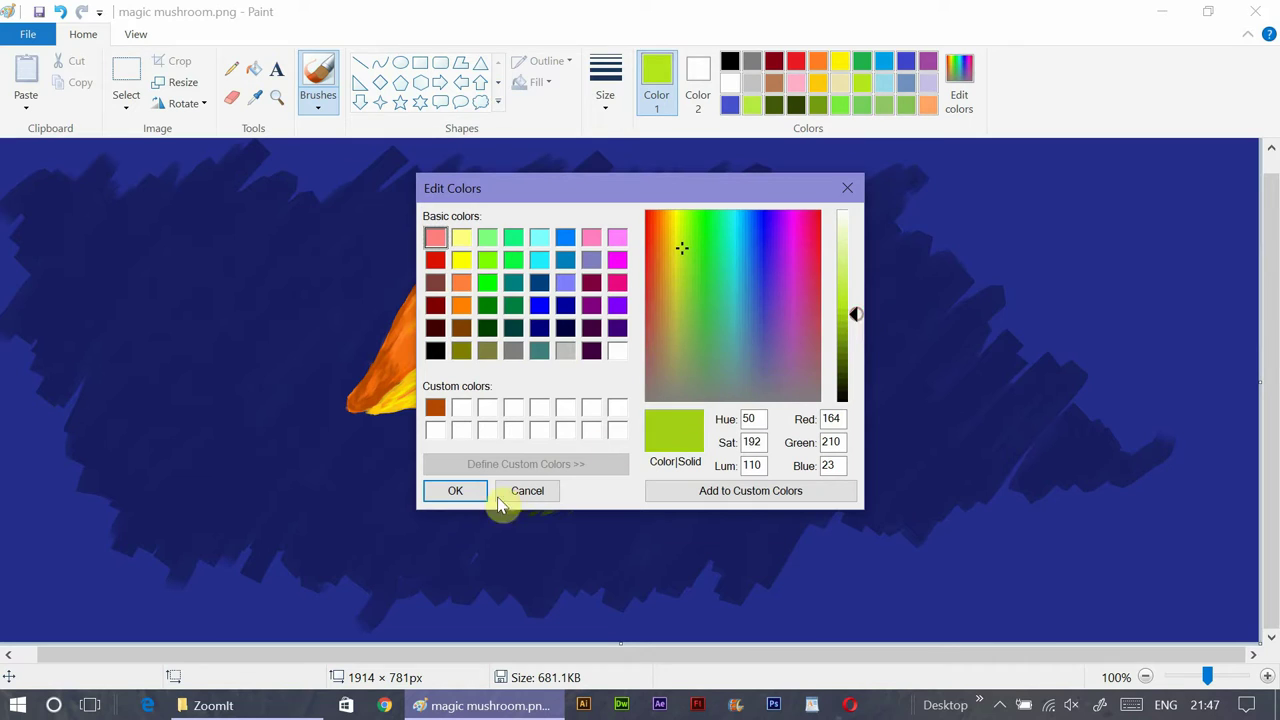
left_click(457, 491)
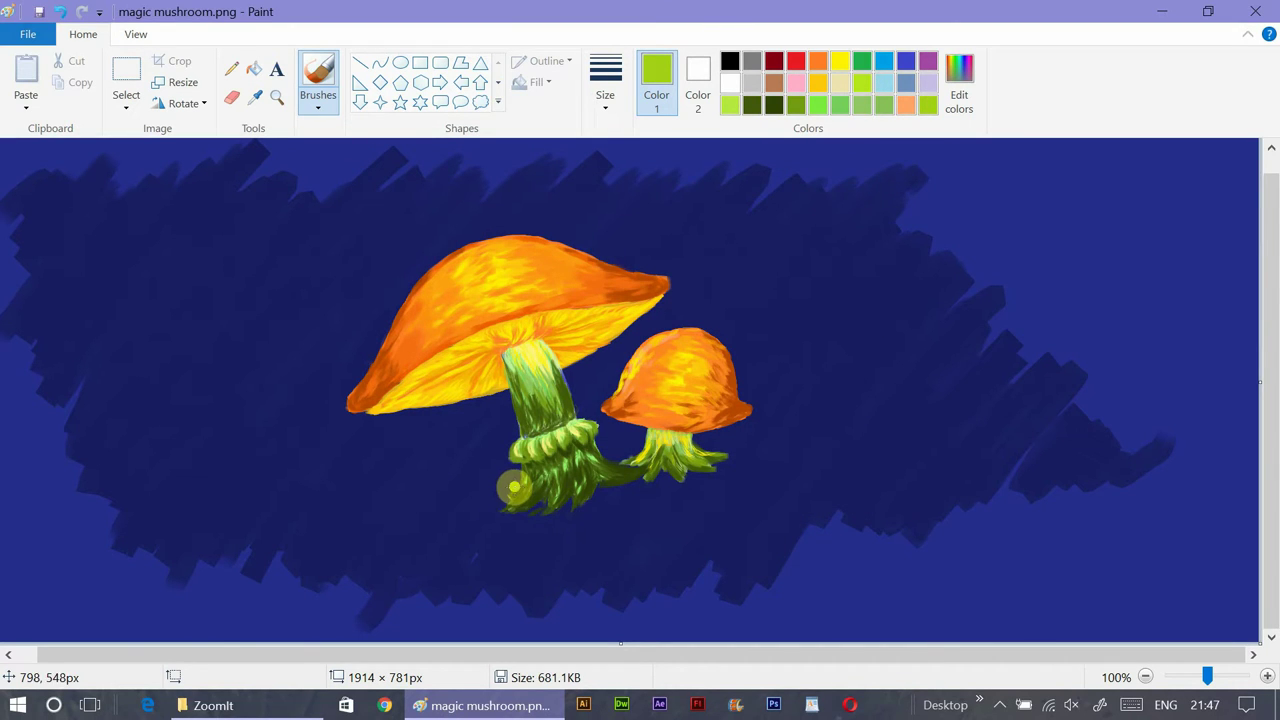
left_click_drag(471, 497, 446, 500)
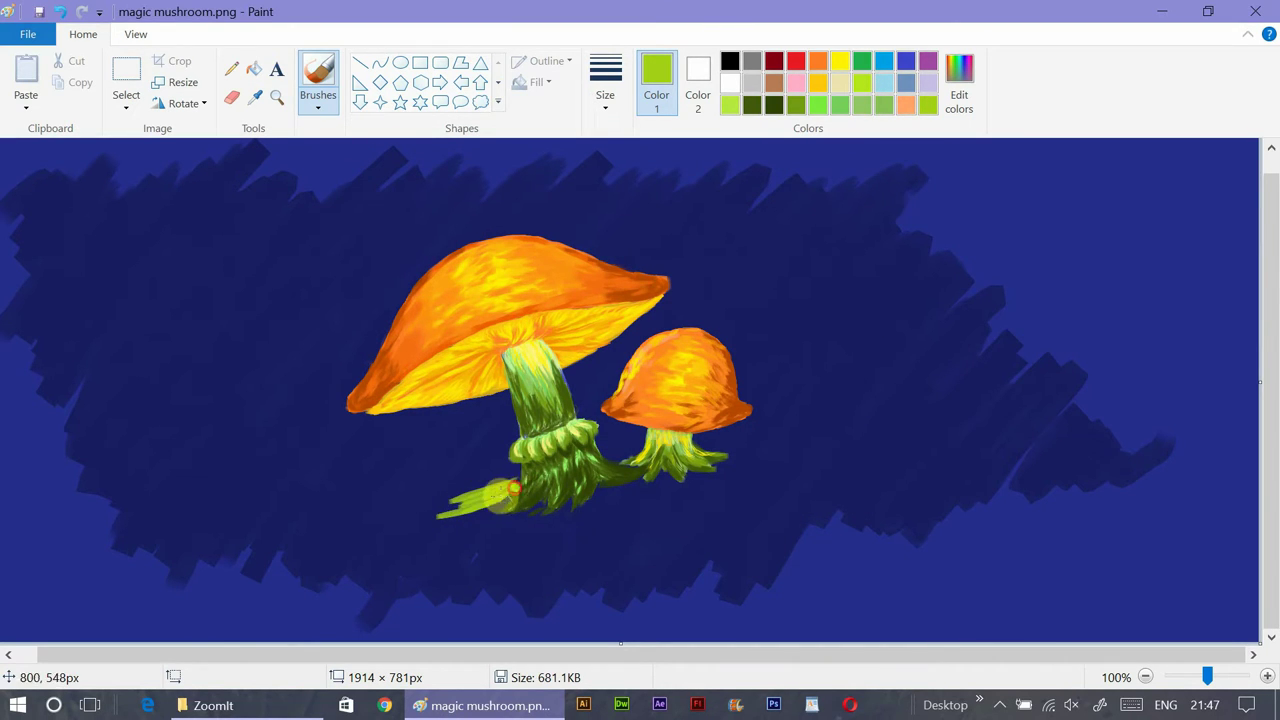
mouse_move(518, 471)
left_mouse_down()
mouse_move(420, 519)
mouse_move(468, 497)
mouse_move(482, 521)
mouse_move(540, 507)
mouse_move(500, 527)
mouse_move(550, 511)
mouse_move(535, 516)
mouse_move(560, 500)
mouse_move(546, 491)
mouse_move(566, 495)
mouse_move(537, 519)
mouse_move(609, 488)
mouse_move(593, 493)
mouse_move(682, 480)
mouse_move(652, 465)
mouse_move(722, 480)
mouse_move(698, 470)
mouse_move(795, 452)
left_mouse_up()
Change the brush size and widen the lime grass patch on both sides of and below the two mushrooms.
left_click(605, 85)
left_click(586, 214)
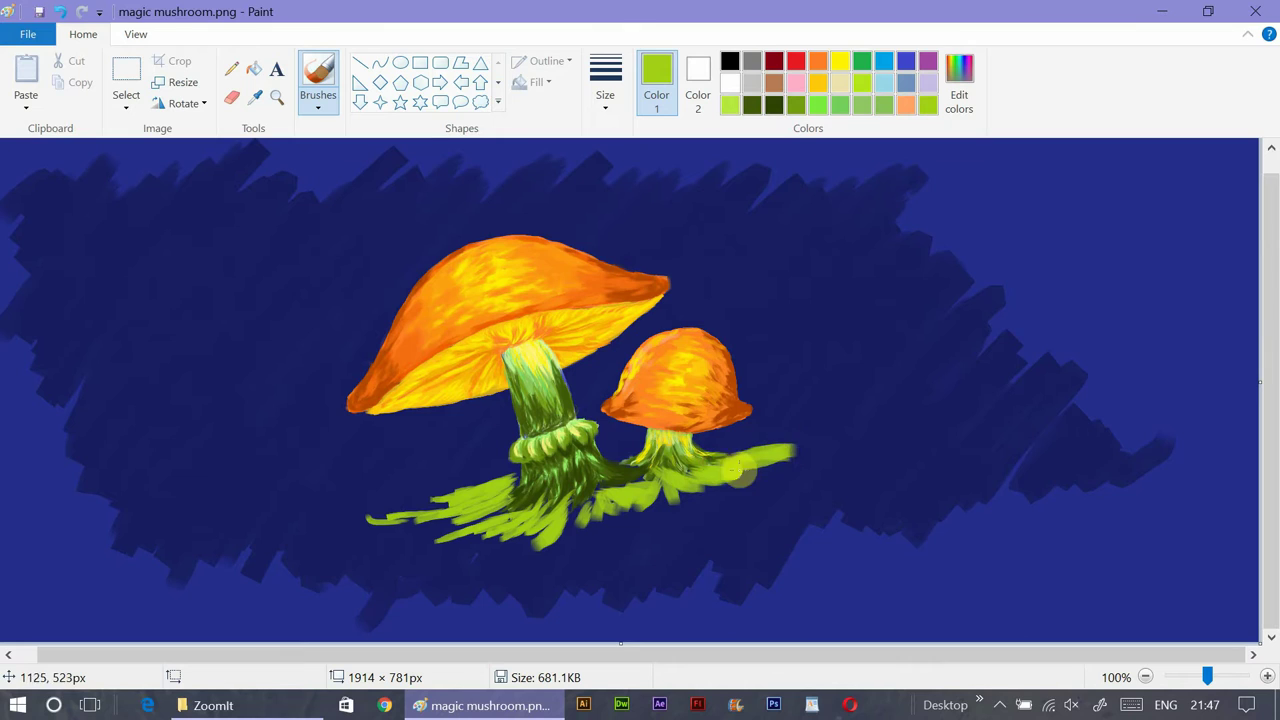
mouse_move(500, 485)
left_mouse_down()
mouse_move(348, 508)
mouse_move(413, 525)
left_mouse_up()
mouse_move(728, 454)
left_mouse_down()
mouse_move(778, 442)
mouse_move(814, 463)
left_mouse_up()
mouse_move(757, 486)
left_mouse_down()
mouse_move(707, 487)
mouse_move(664, 508)
left_mouse_up()
left_click_drag(592, 512, 545, 548)
mouse_move(575, 521)
left_mouse_down()
mouse_move(518, 527)
mouse_move(614, 511)
mouse_move(570, 504)
mouse_move(587, 498)
mouse_move(573, 511)
mouse_move(676, 519)
mouse_move(683, 503)
mouse_move(802, 475)
mouse_move(770, 458)
mouse_move(797, 463)
mouse_move(829, 443)
mouse_move(808, 436)
mouse_move(840, 423)
left_mouse_up()
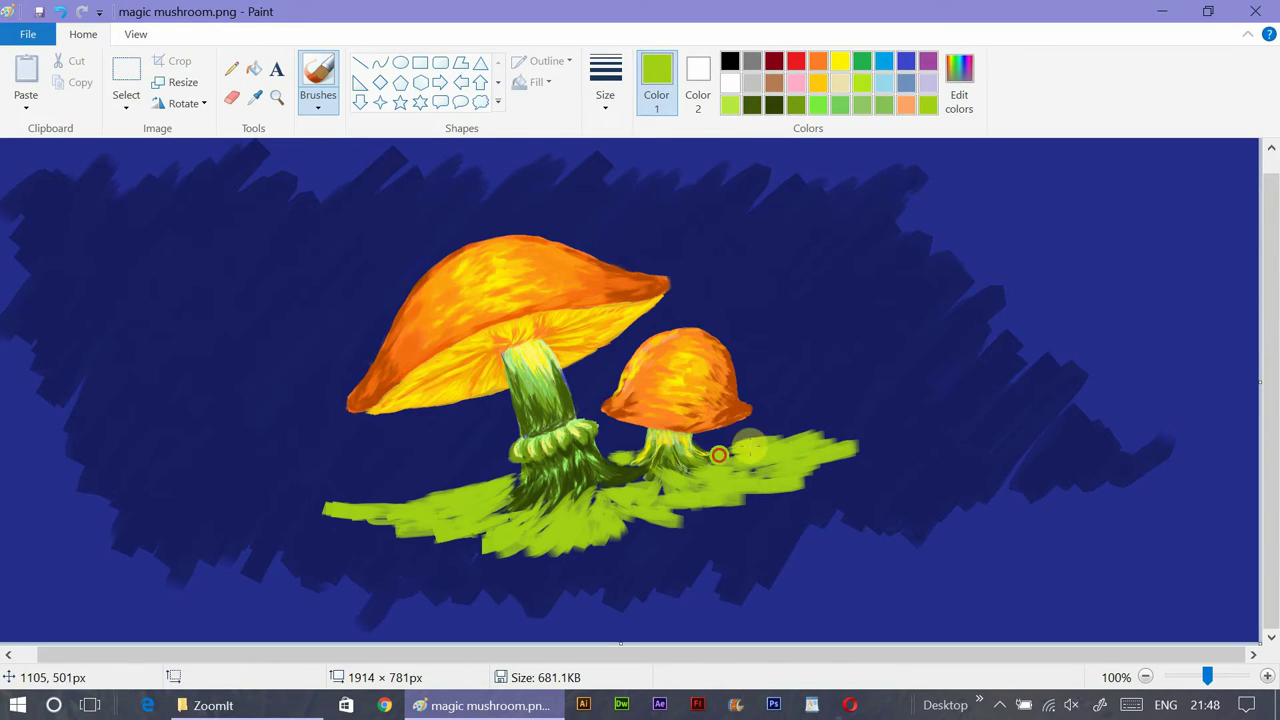
left_click_drag(796, 490, 731, 500)
left_click_drag(462, 540, 428, 546)
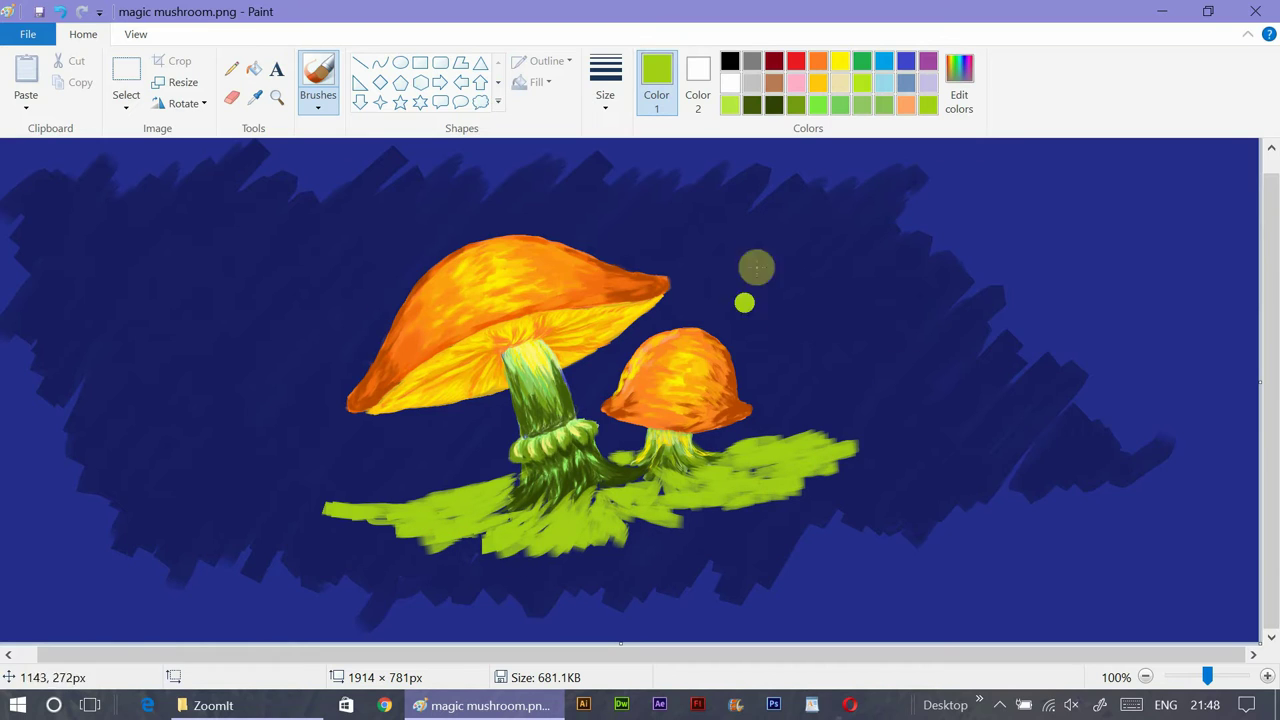
Shade the grass patch with medium green strokes near the large stem, along the front edge and at both ends.
left_click(798, 106)
mouse_move(497, 499)
left_mouse_down()
mouse_move(579, 493)
mouse_move(564, 504)
mouse_move(605, 491)
left_mouse_up()
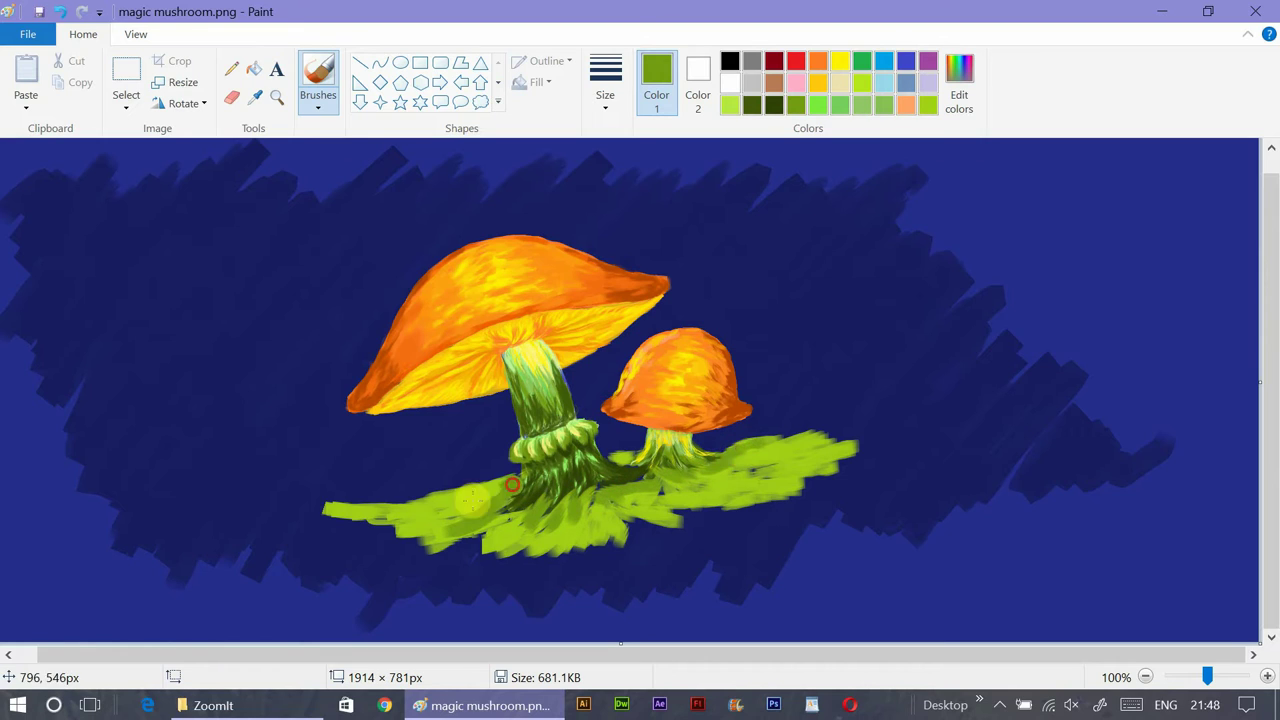
mouse_move(309, 507)
left_mouse_down()
mouse_move(484, 551)
mouse_move(550, 546)
left_mouse_up()
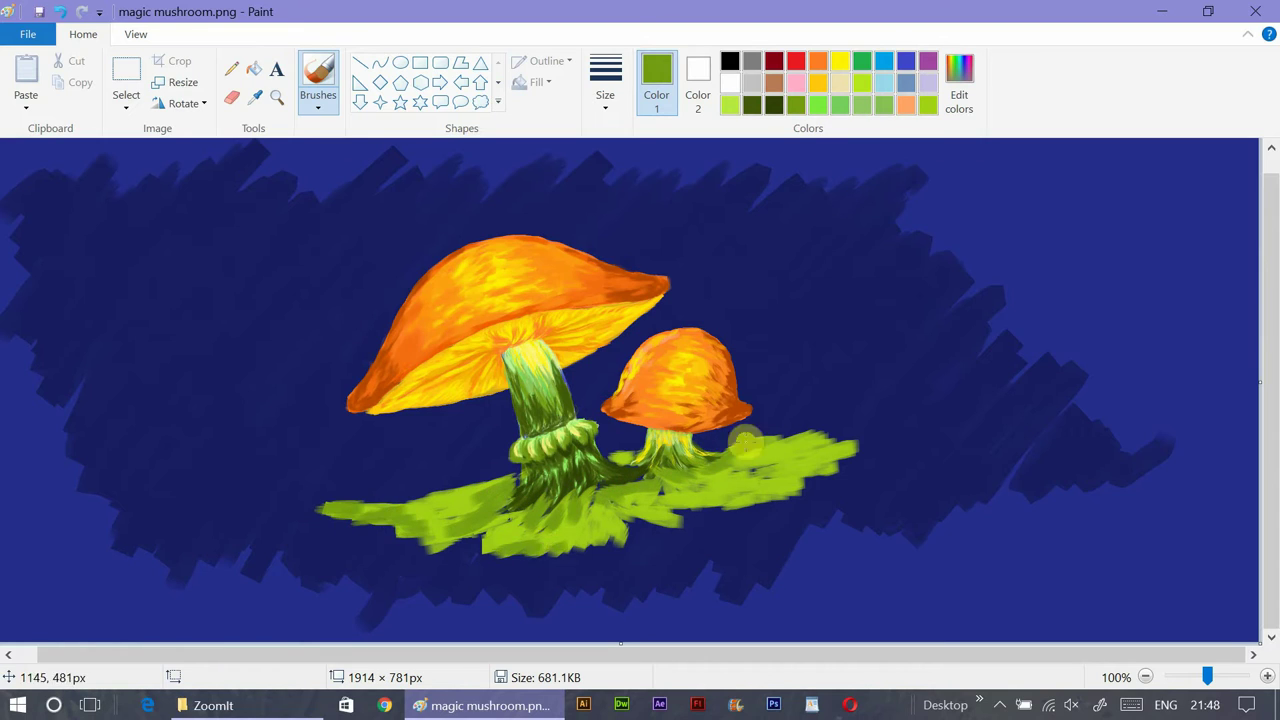
mouse_move(843, 452)
left_mouse_down()
mouse_move(797, 462)
mouse_move(760, 447)
mouse_move(803, 477)
left_mouse_up()
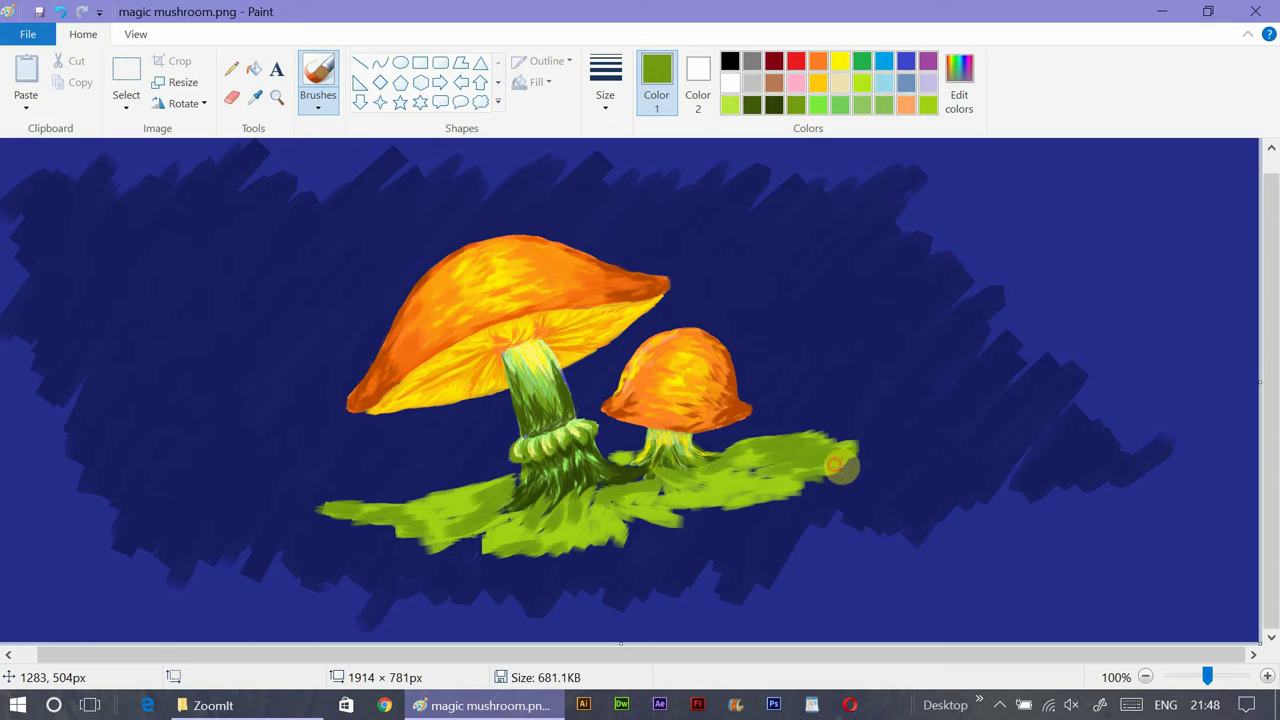
Sample dark green from the large stem's roots and blend both mushrooms' roots into the grass with a resized brush.
left_click(1267, 677)
left_click_drag(1270, 383, 1270, 582)
left_click_drag(617, 655, 873, 655)
left_click(254, 97)
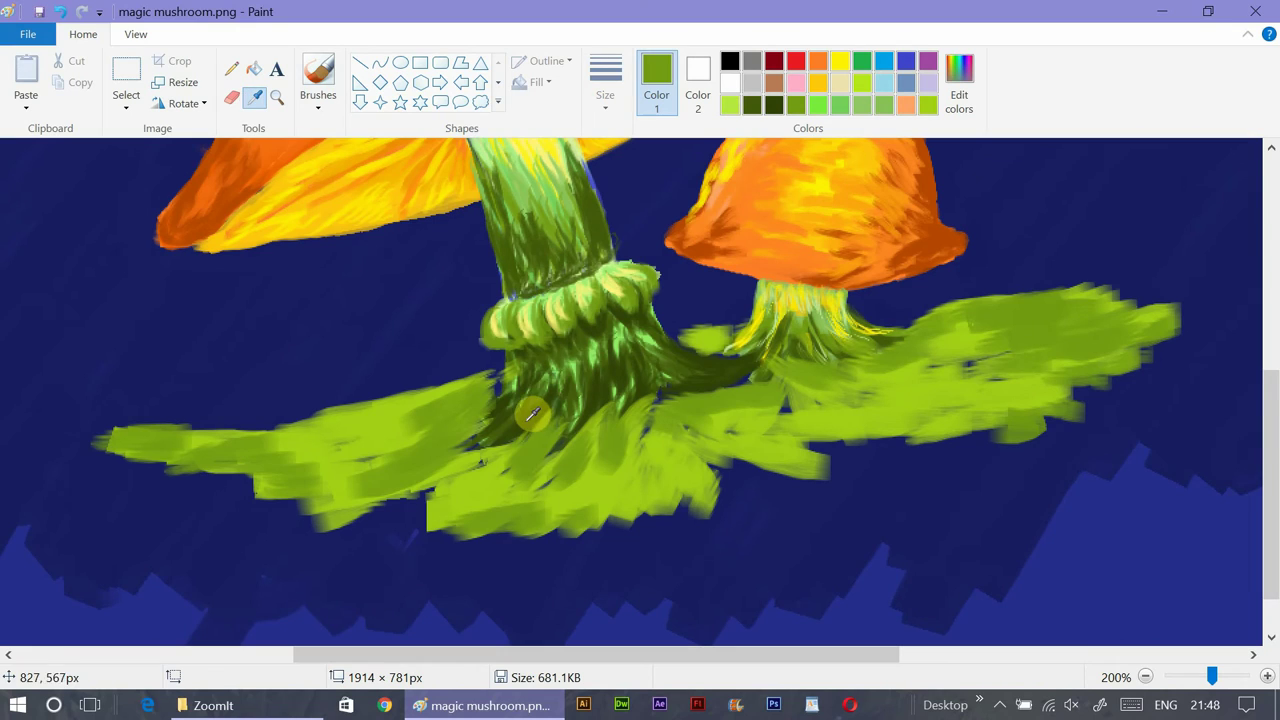
left_click(507, 423)
left_click(605, 95)
left_click(583, 189)
mouse_move(531, 453)
left_mouse_down()
mouse_move(543, 420)
mouse_move(480, 451)
mouse_move(566, 429)
mouse_move(572, 442)
mouse_move(620, 414)
mouse_move(609, 437)
mouse_move(668, 401)
mouse_move(623, 403)
mouse_move(780, 363)
left_mouse_up()
mouse_move(470, 440)
left_mouse_down()
mouse_move(443, 417)
mouse_move(469, 431)
left_mouse_up()
left_click_drag(495, 378, 430, 395)
mouse_move(790, 345)
left_mouse_down()
mouse_move(843, 371)
mouse_move(865, 345)
mouse_move(903, 347)
mouse_move(790, 366)
left_mouse_up()
mouse_move(646, 423)
left_mouse_down()
mouse_move(689, 420)
mouse_move(586, 423)
mouse_move(529, 451)
mouse_move(483, 433)
mouse_move(520, 353)
mouse_move(486, 391)
mouse_move(500, 395)
left_mouse_up()
Darken the small stem's base and spreading roots with dark green strokes.
left_click(774, 104)
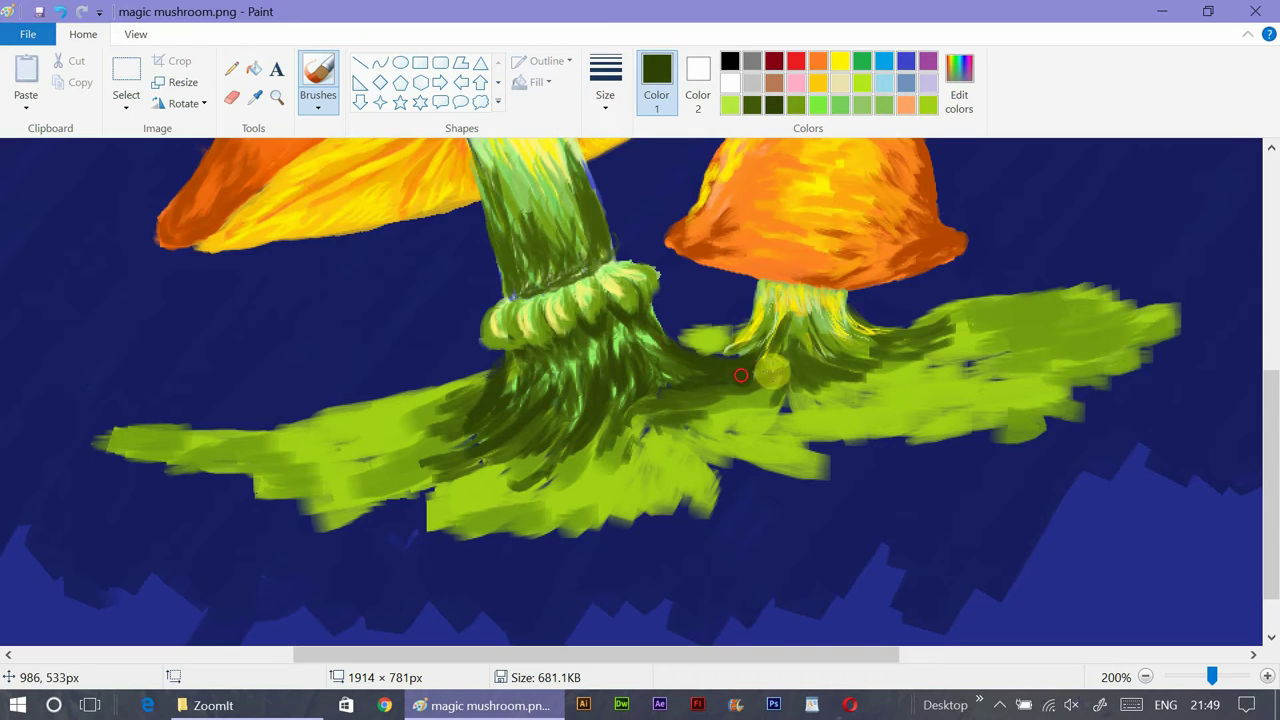
left_click_drag(760, 307, 728, 345)
mouse_move(790, 305)
left_mouse_down()
mouse_move(805, 330)
mouse_move(930, 328)
mouse_move(907, 345)
left_mouse_up()
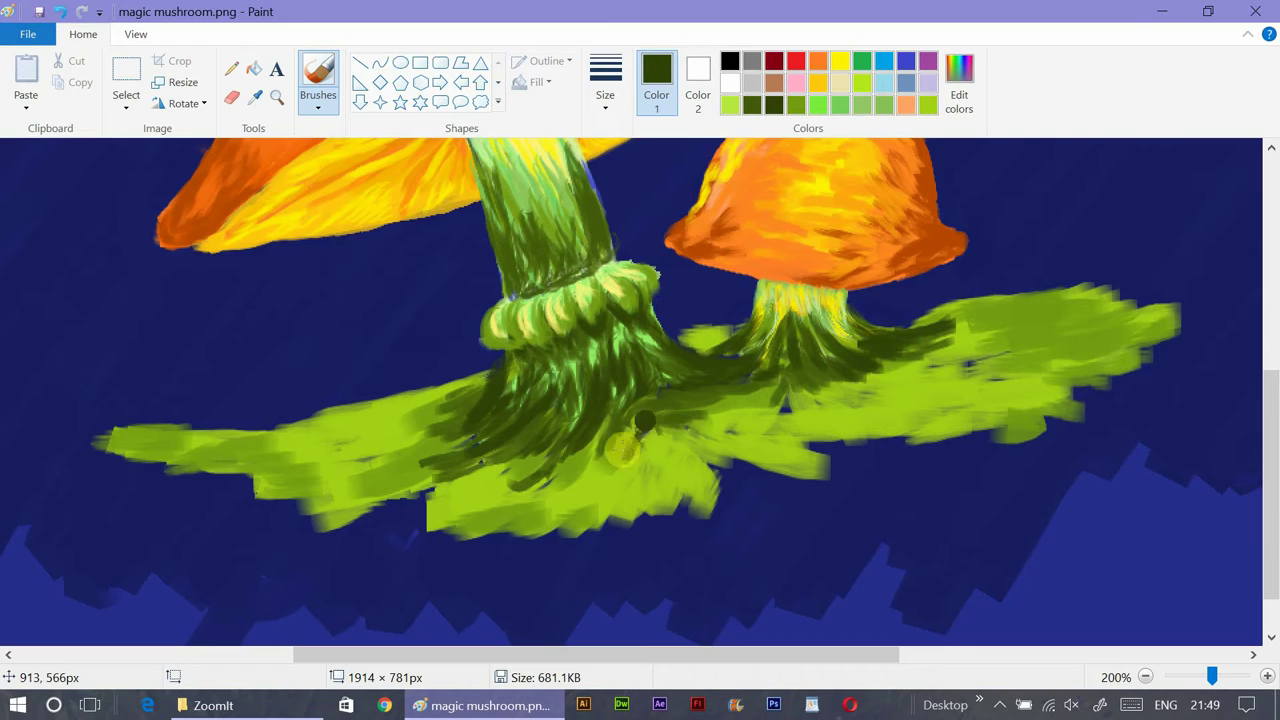
Highlight the grass and the root edges of both mushrooms with light green and bright yellow strokes.
left_click(731, 106)
mouse_move(449, 443)
left_mouse_down()
mouse_move(386, 466)
mouse_move(334, 420)
mouse_move(316, 433)
mouse_move(337, 457)
mouse_move(580, 460)
mouse_move(648, 443)
left_mouse_up()
mouse_move(614, 478)
left_mouse_down()
mouse_move(661, 471)
mouse_move(755, 414)
mouse_move(729, 405)
mouse_move(932, 362)
mouse_move(881, 389)
mouse_move(889, 420)
left_mouse_up()
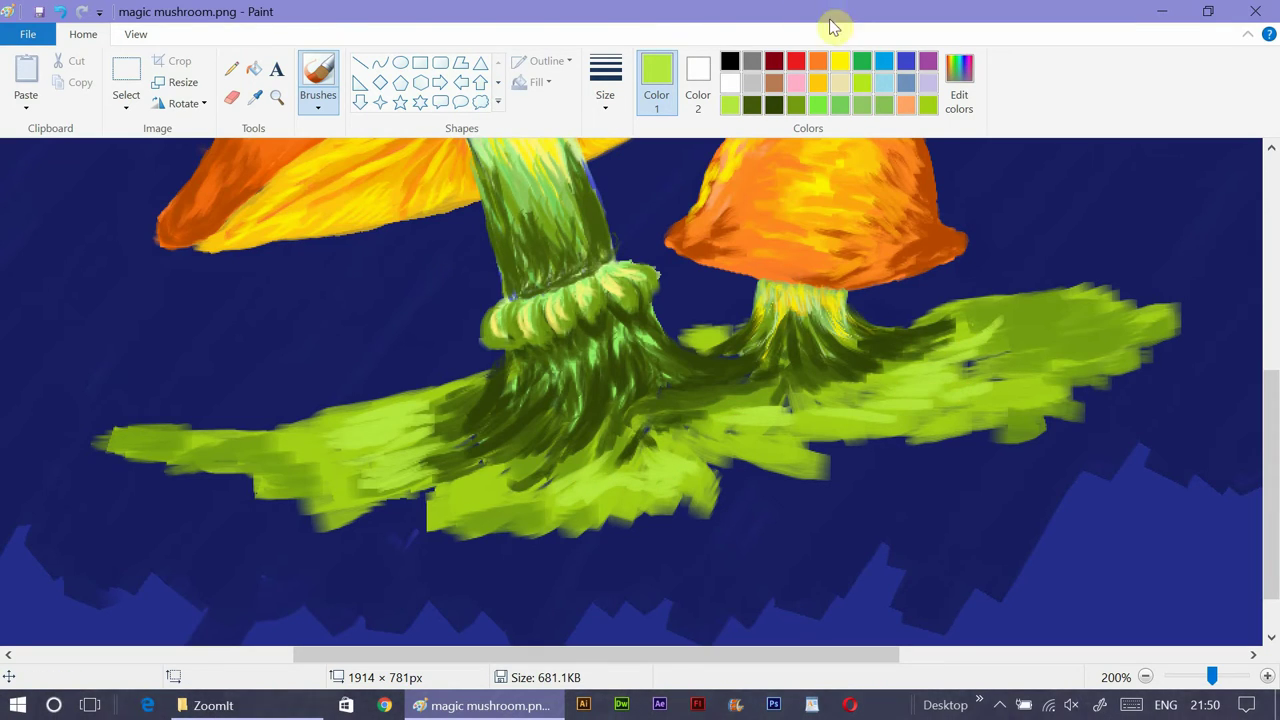
mouse_move(327, 440)
left_mouse_down()
mouse_move(399, 420)
mouse_move(500, 490)
mouse_move(617, 479)
mouse_move(686, 449)
mouse_move(471, 457)
mouse_move(537, 457)
mouse_move(644, 379)
mouse_move(760, 420)
mouse_move(925, 352)
mouse_move(970, 357)
mouse_move(937, 395)
mouse_move(620, 484)
left_mouse_up()
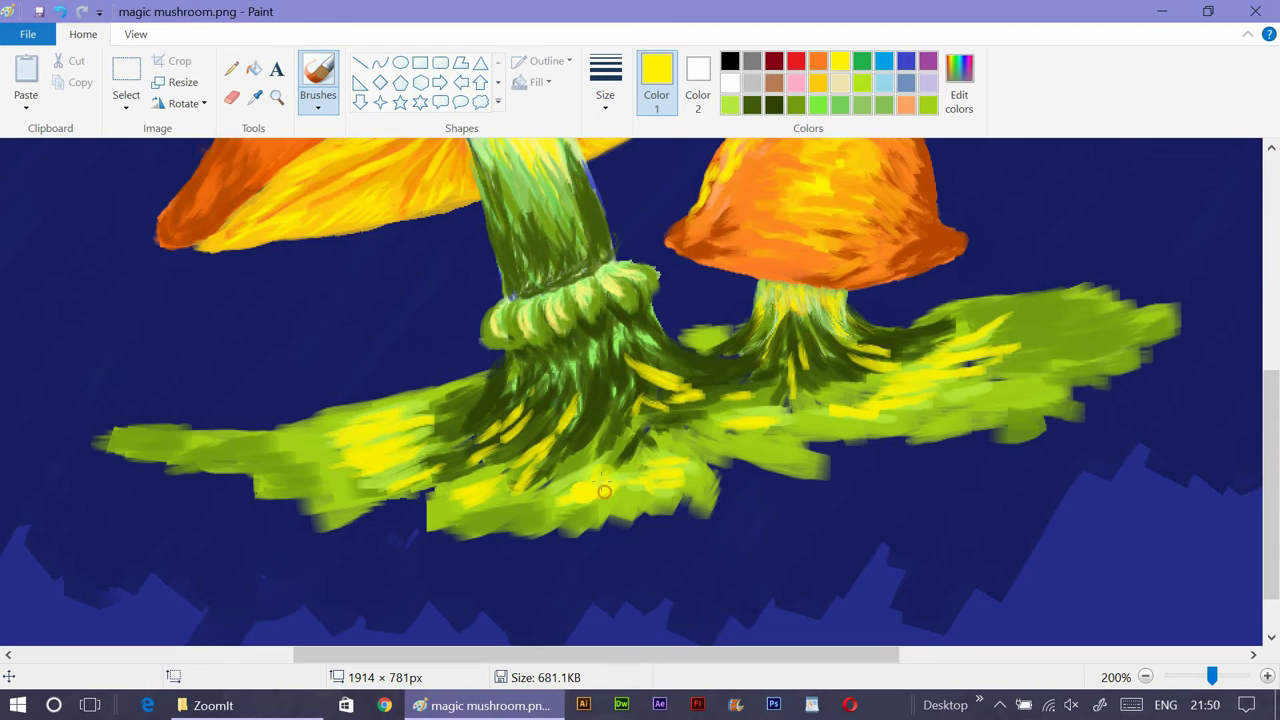
Add dark olive green strokes to the large stem's lower roots.
left_click(1143, 678)
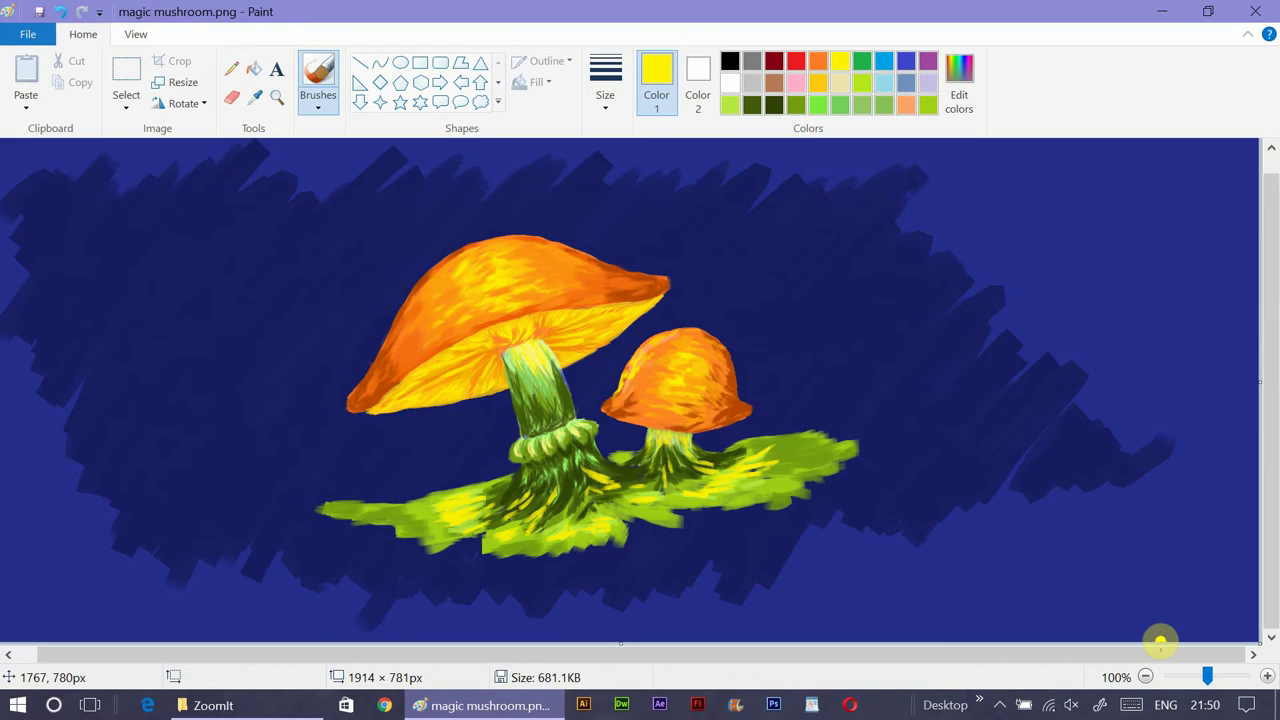
left_click(774, 105)
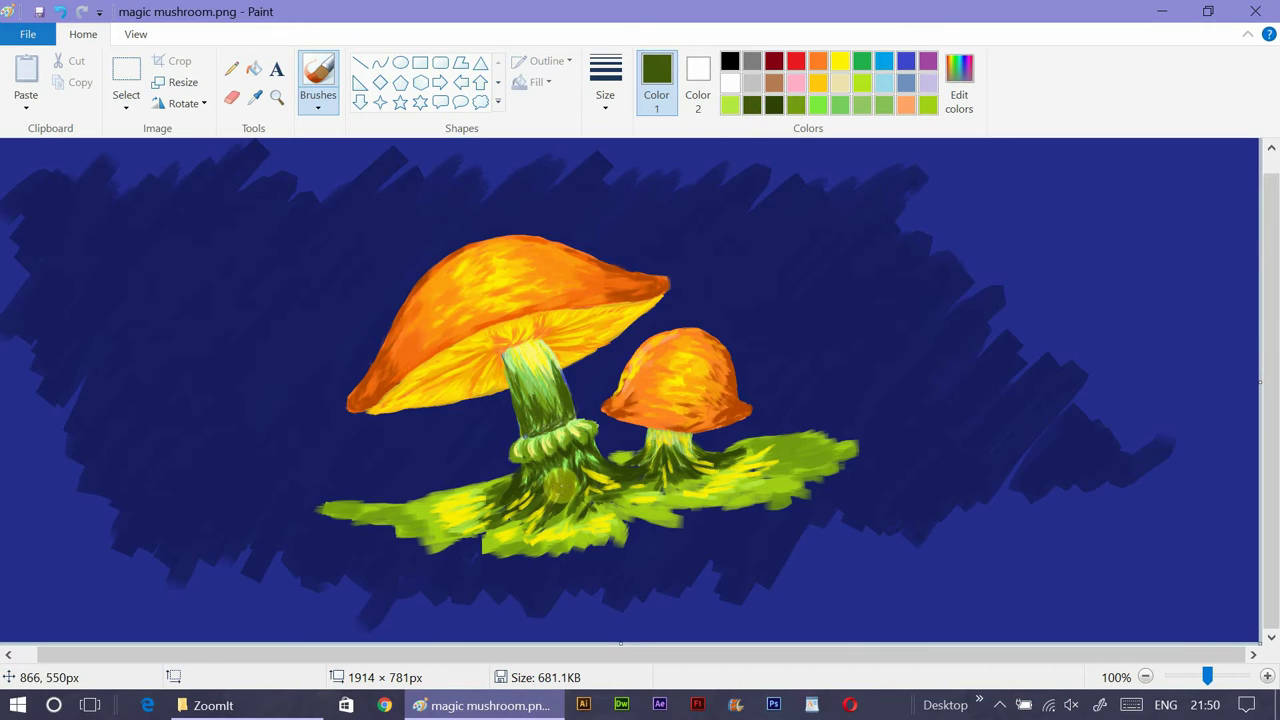
left_click_drag(552, 470, 591, 461)
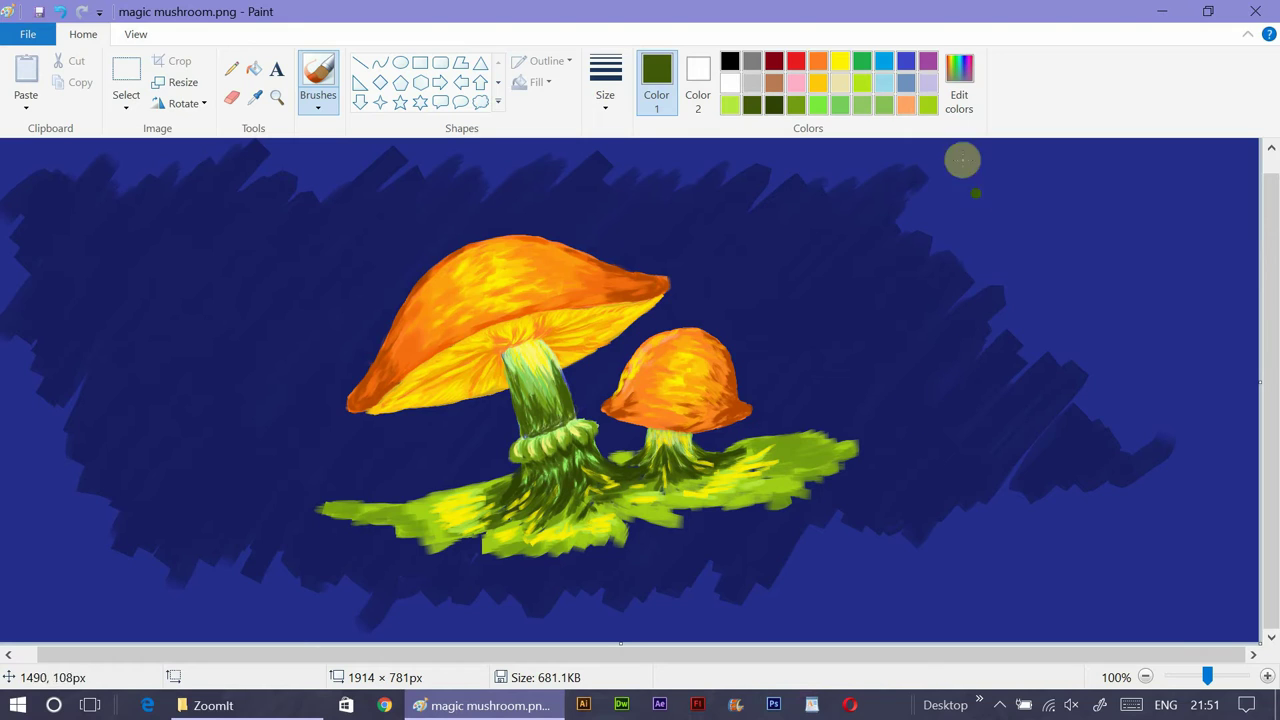
Darken the sampled grass green to red 100, green 136, blue 17 and extend the ground's front and outer edges with it.
left_click(731, 104)
left_click(255, 98)
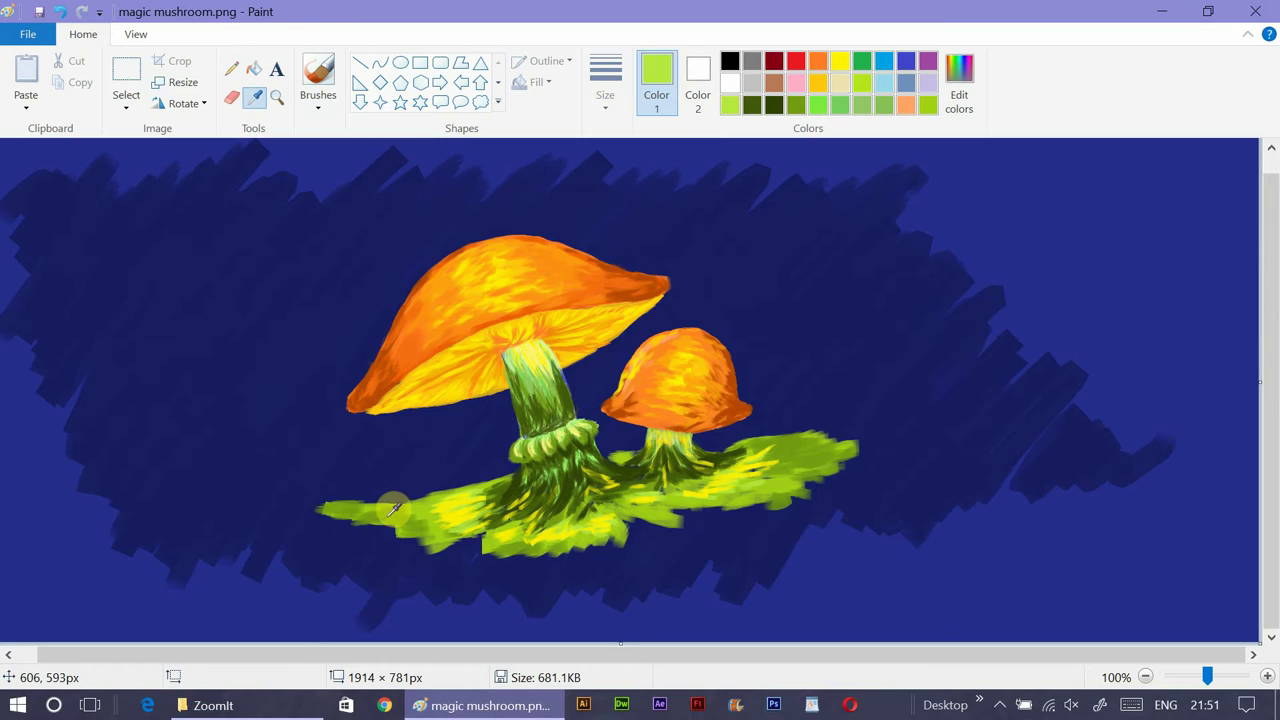
left_click(391, 510)
left_click(959, 80)
left_click_drag(855, 338, 855, 360)
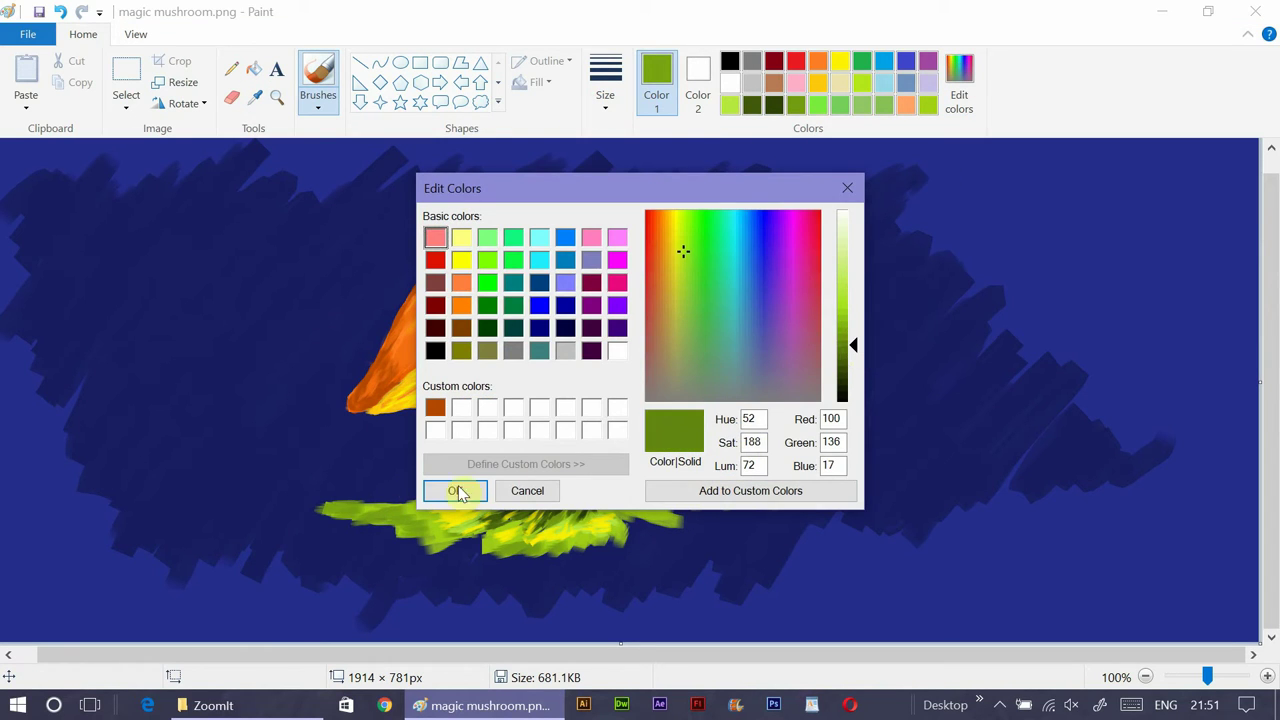
left_click(455, 490)
mouse_move(335, 506)
left_mouse_down()
mouse_move(436, 500)
mouse_move(397, 529)
mouse_move(428, 541)
mouse_move(343, 538)
mouse_move(372, 552)
mouse_move(465, 542)
mouse_move(484, 546)
mouse_move(473, 554)
mouse_move(483, 560)
mouse_move(531, 547)
mouse_move(553, 559)
mouse_move(617, 506)
mouse_move(637, 524)
mouse_move(672, 525)
mouse_move(682, 510)
mouse_move(707, 515)
mouse_move(667, 513)
mouse_move(808, 506)
mouse_move(776, 495)
mouse_move(864, 495)
mouse_move(798, 483)
mouse_move(862, 459)
mouse_move(759, 487)
mouse_move(830, 461)
mouse_move(815, 441)
mouse_move(847, 449)
mouse_move(812, 494)
left_mouse_up()
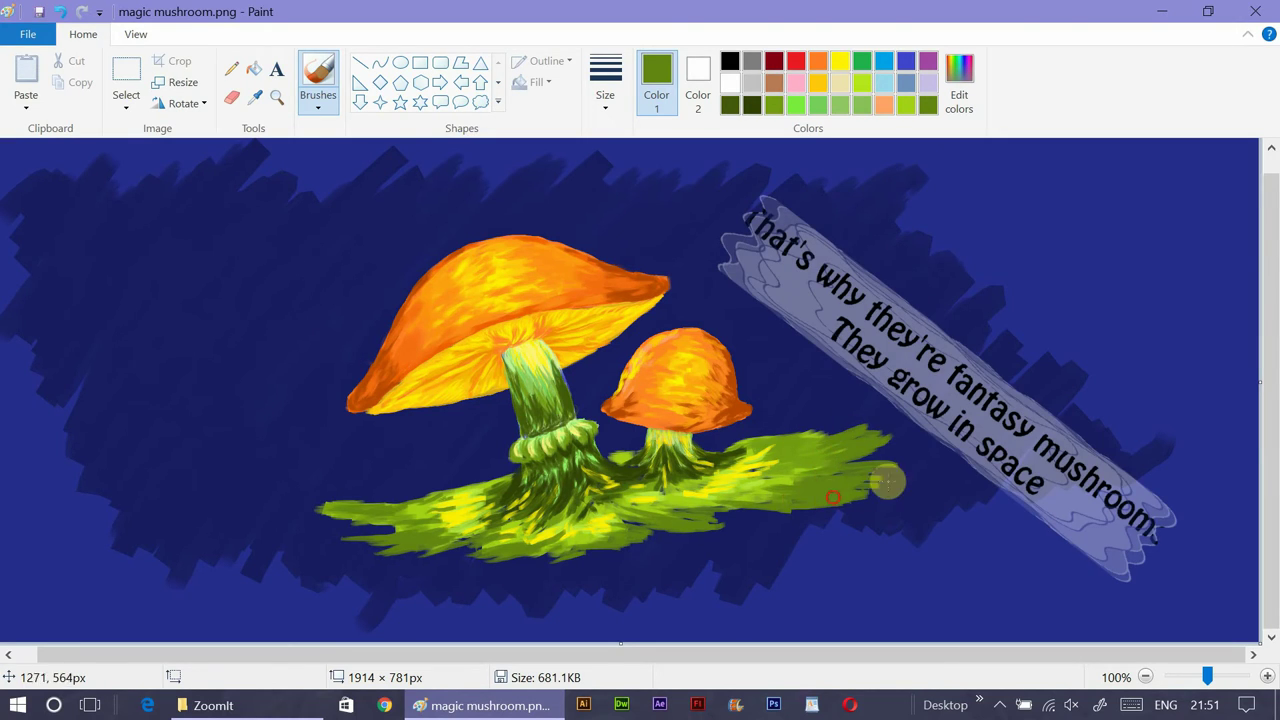
mouse_move(397, 527)
left_mouse_down()
mouse_move(346, 553)
mouse_move(609, 548)
mouse_move(642, 540)
mouse_move(624, 518)
mouse_move(672, 535)
mouse_move(676, 521)
mouse_move(738, 528)
mouse_move(707, 516)
mouse_move(728, 510)
mouse_move(826, 506)
mouse_move(762, 524)
mouse_move(667, 518)
mouse_move(717, 548)
left_mouse_up()
left_click_drag(841, 472, 898, 468)
mouse_move(466, 561)
left_mouse_down()
mouse_move(417, 554)
mouse_move(473, 550)
mouse_move(456, 574)
mouse_move(495, 574)
mouse_move(665, 550)
mouse_move(637, 539)
mouse_move(704, 533)
left_mouse_up()
mouse_move(614, 567)
left_mouse_down()
mouse_move(553, 559)
mouse_move(565, 579)
mouse_move(618, 545)
mouse_move(682, 546)
mouse_move(698, 528)
mouse_move(746, 540)
mouse_move(736, 552)
mouse_move(723, 544)
mouse_move(731, 529)
mouse_move(762, 529)
mouse_move(523, 583)
mouse_move(505, 563)
mouse_move(527, 563)
mouse_move(480, 553)
left_mouse_up()
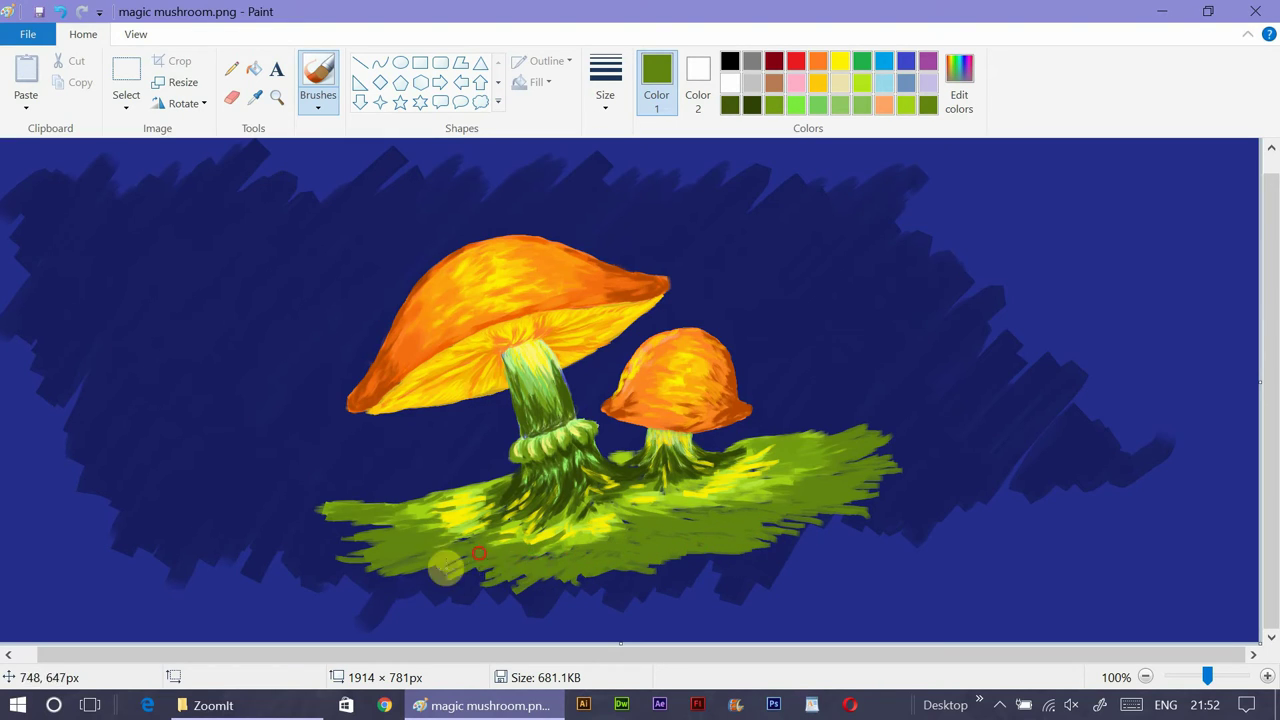
Mix a still darker green and add shading strokes along the ground's front and both outer ends.
left_click(959, 85)
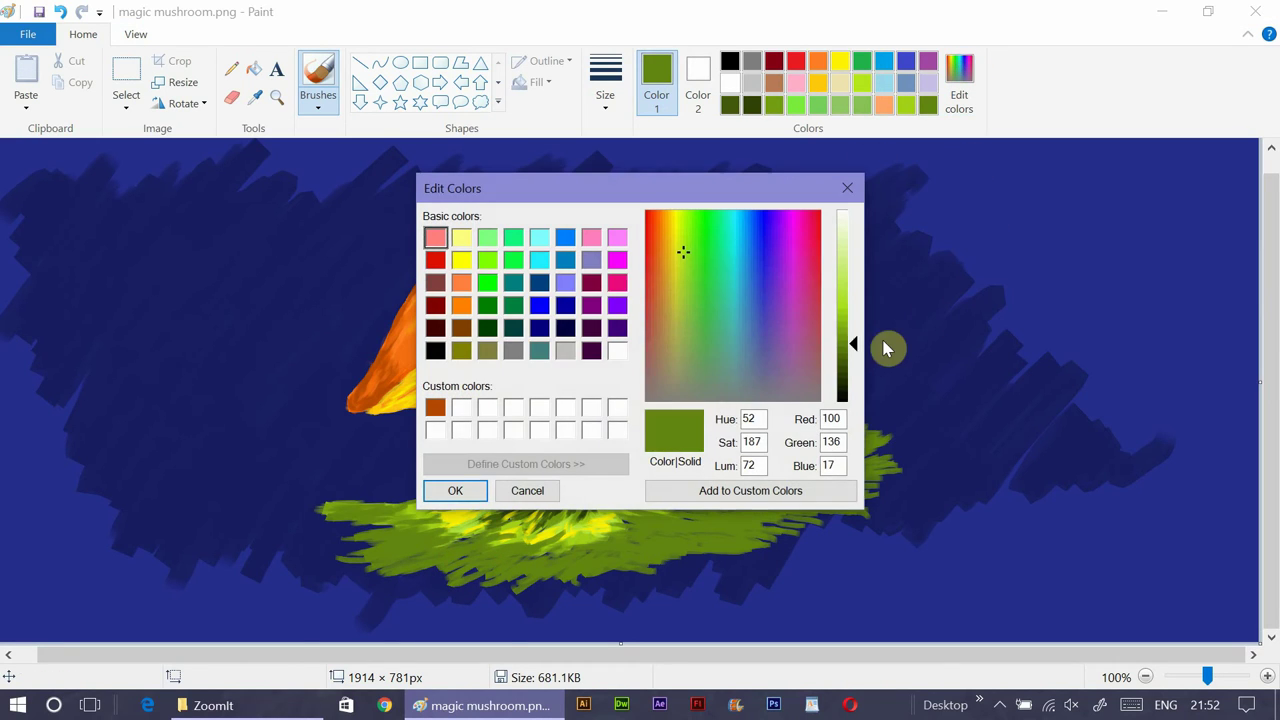
left_click_drag(858, 352, 863, 357)
left_click(452, 490)
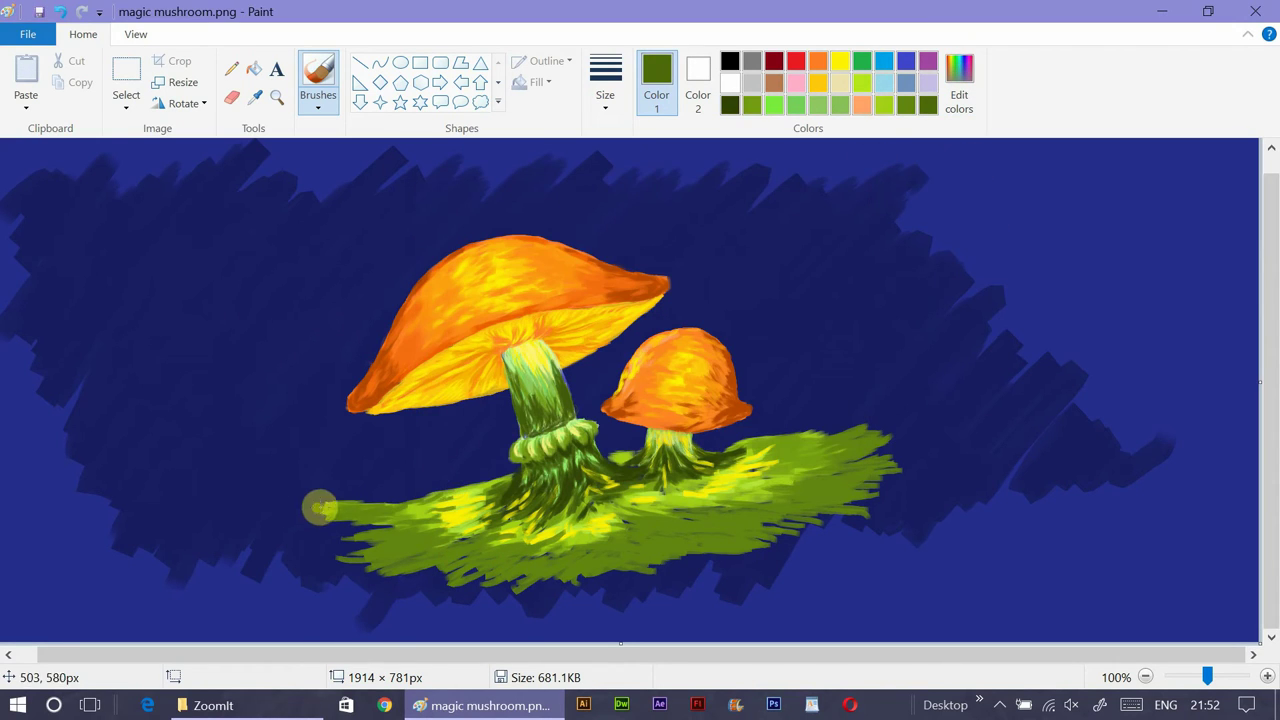
mouse_move(330, 511)
left_mouse_down()
mouse_move(398, 543)
mouse_move(391, 566)
mouse_move(500, 580)
mouse_move(571, 554)
left_mouse_up()
left_click_drag(477, 531, 454, 542)
mouse_move(611, 537)
left_mouse_down()
mouse_move(595, 577)
mouse_move(607, 555)
mouse_move(703, 534)
mouse_move(780, 537)
mouse_move(703, 523)
mouse_move(743, 510)
left_mouse_up()
mouse_move(794, 500)
left_mouse_down()
mouse_move(840, 516)
mouse_move(894, 506)
mouse_move(895, 489)
left_mouse_up()
left_click_drag(837, 460, 895, 466)
mouse_move(840, 468)
left_mouse_down()
mouse_move(903, 464)
mouse_move(838, 457)
mouse_move(863, 442)
mouse_move(837, 439)
mouse_move(883, 434)
left_mouse_up()
mouse_move(811, 450)
left_mouse_down()
mouse_move(899, 432)
mouse_move(881, 461)
mouse_move(894, 491)
left_mouse_up()
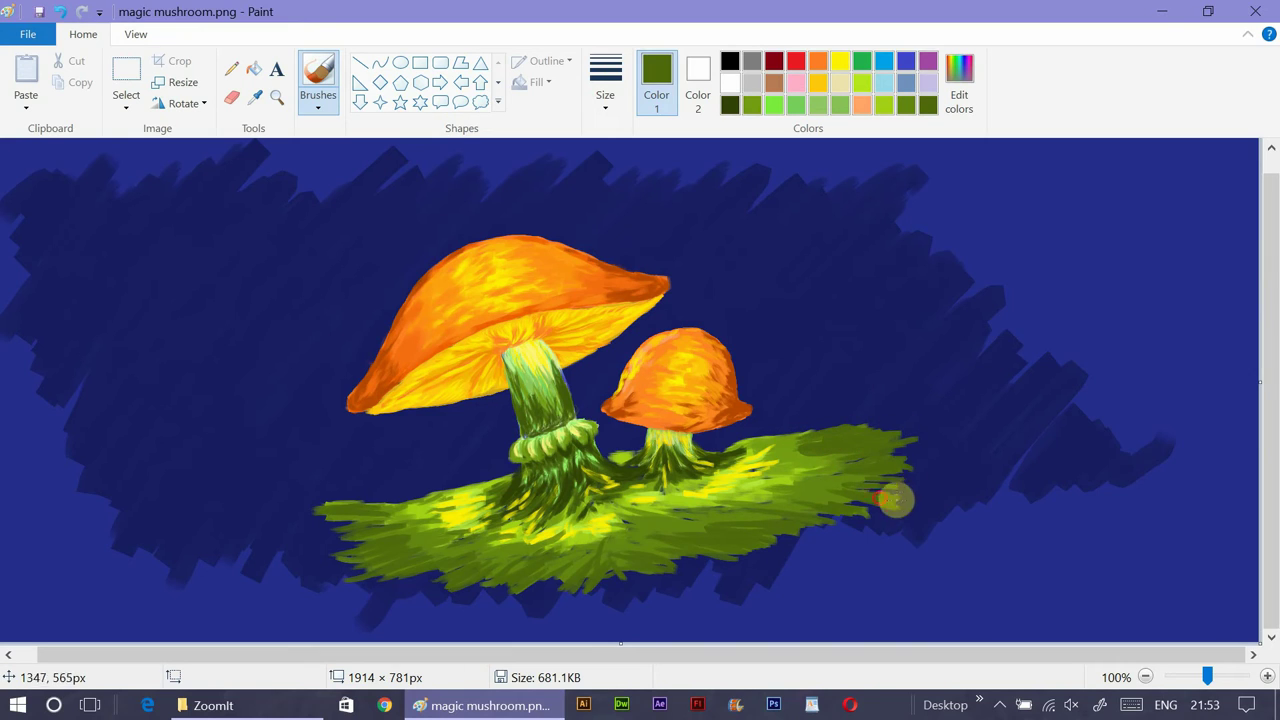
Sample the orange at the large cap's pointed tip and mix a darker shade from it.
left_click(880, 295)
left_click(254, 97)
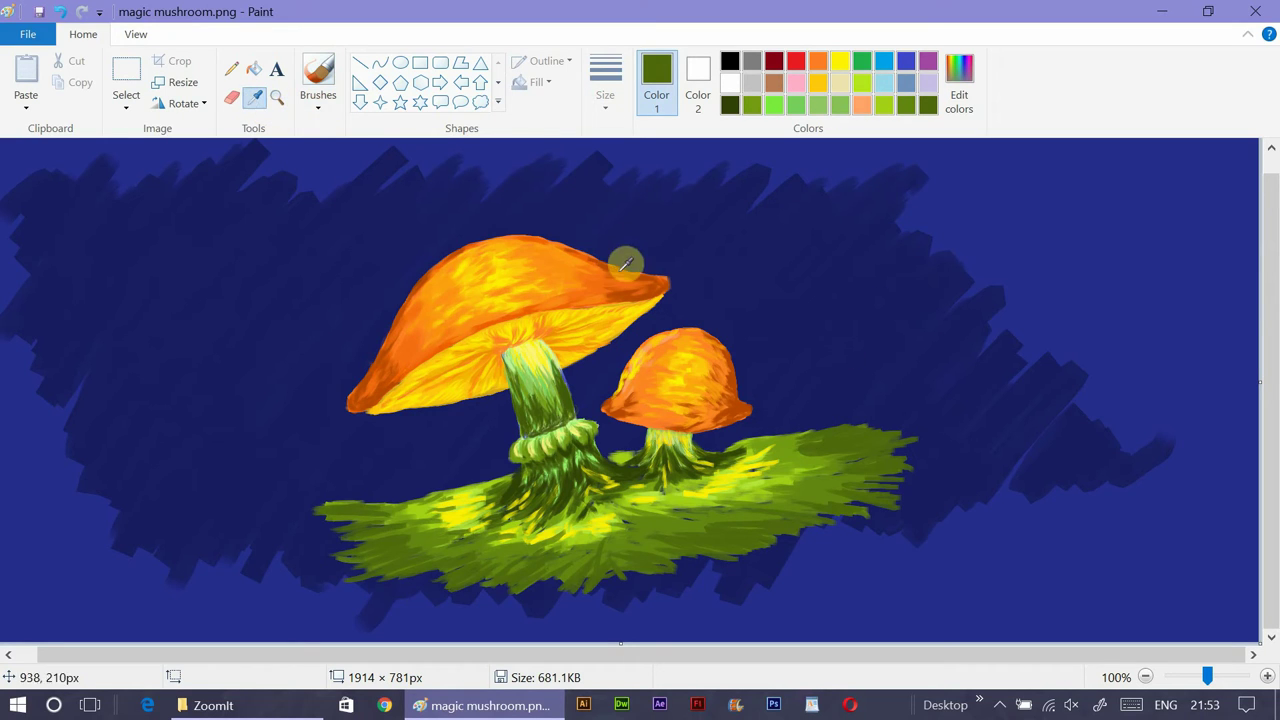
left_click(661, 273)
left_click(958, 85)
left_click(854, 322)
left_click(453, 487)
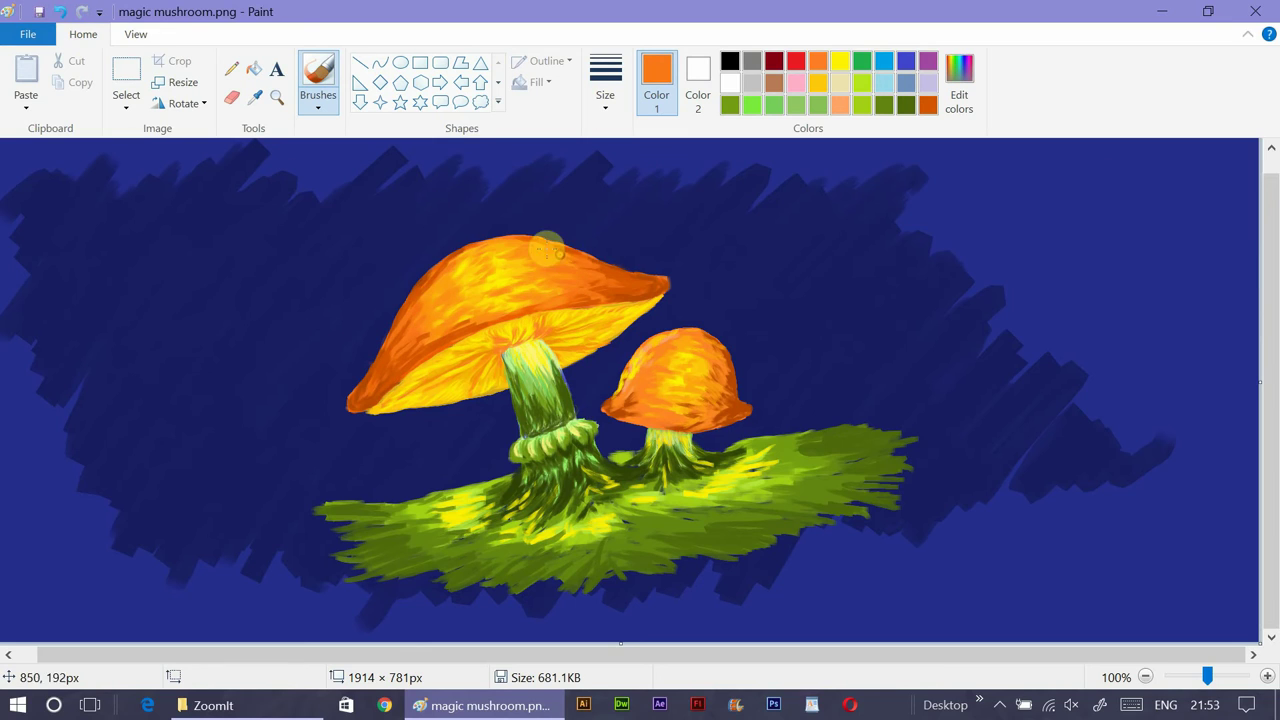
Sample the large cap's dark orange and blend it along the slope toward the pointed right tip.
left_click(254, 98)
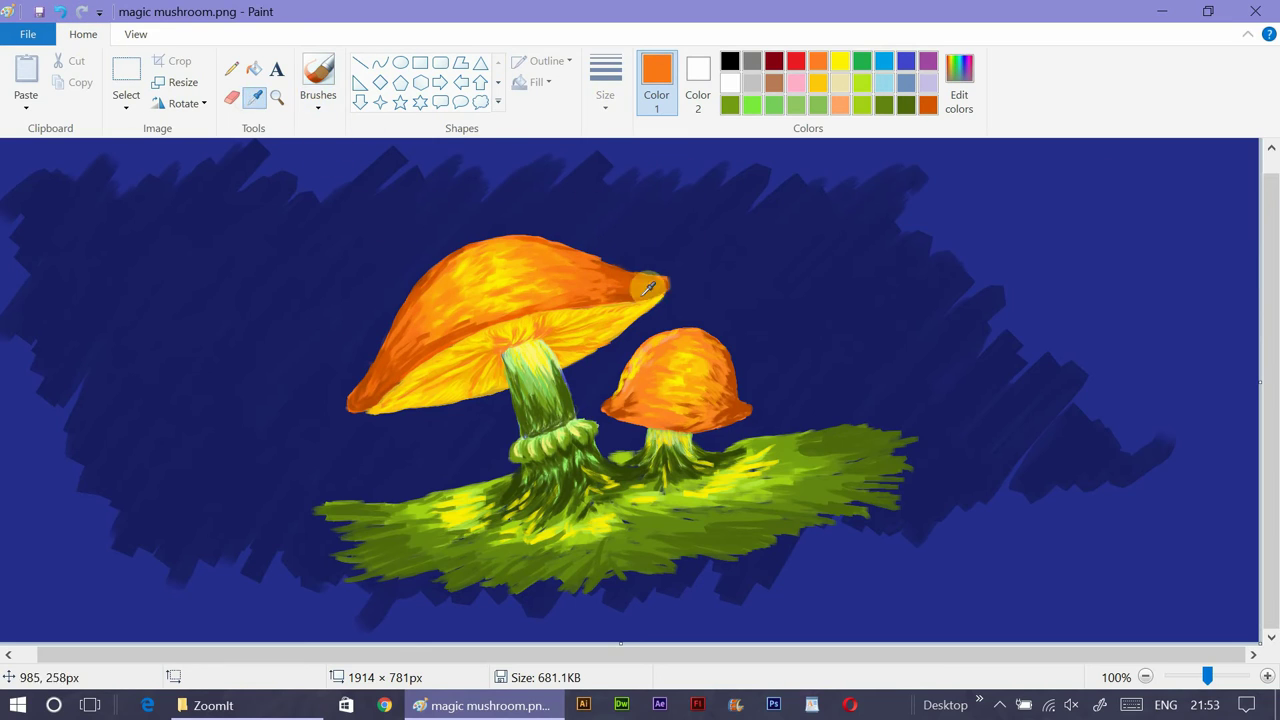
left_click(583, 255)
left_click(80, 12)
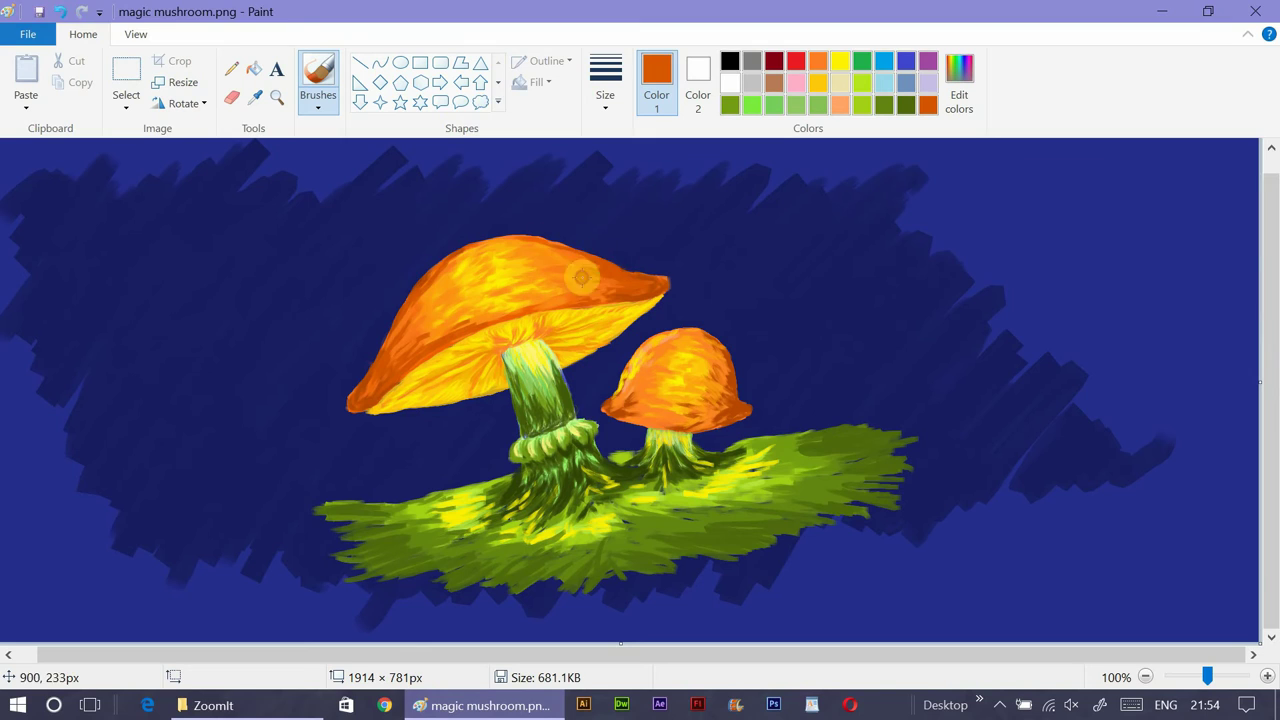
Sample yellow-orange and mid-orange from the large cap and blend strokes across its highlighted crown and upper left side.
left_click(255, 97)
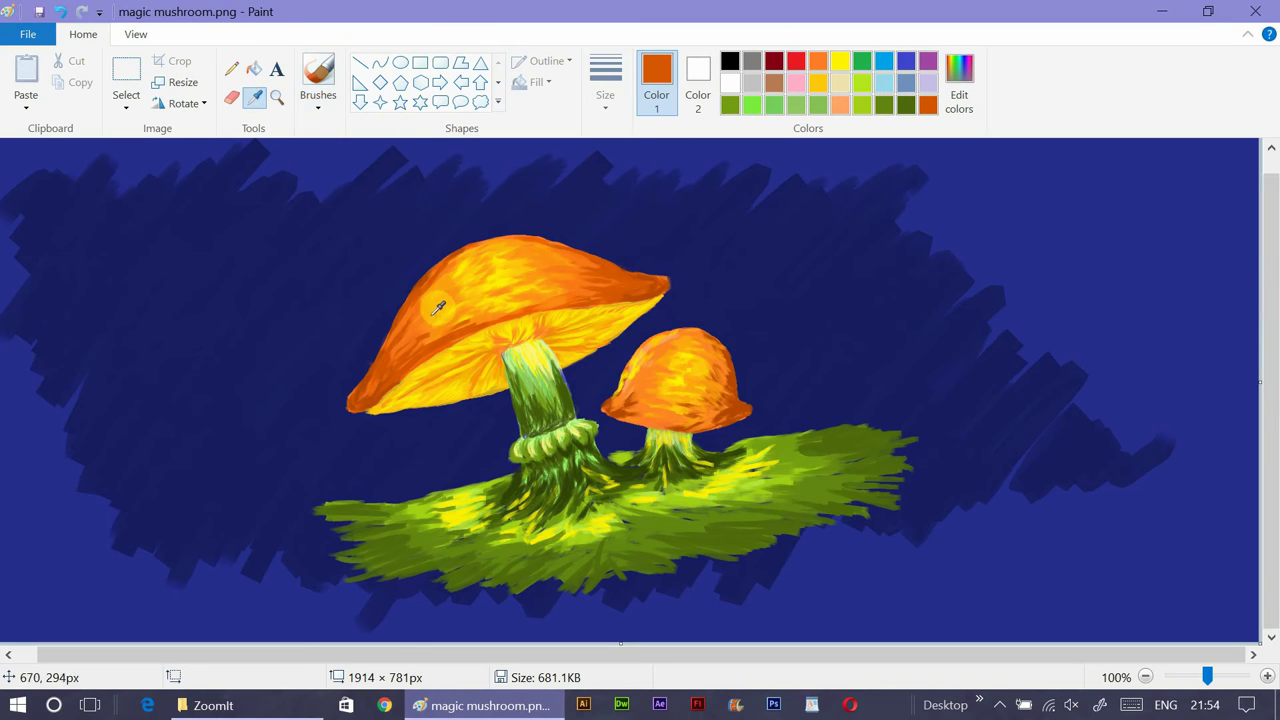
left_click(436, 306)
left_click(255, 97)
left_click(466, 263)
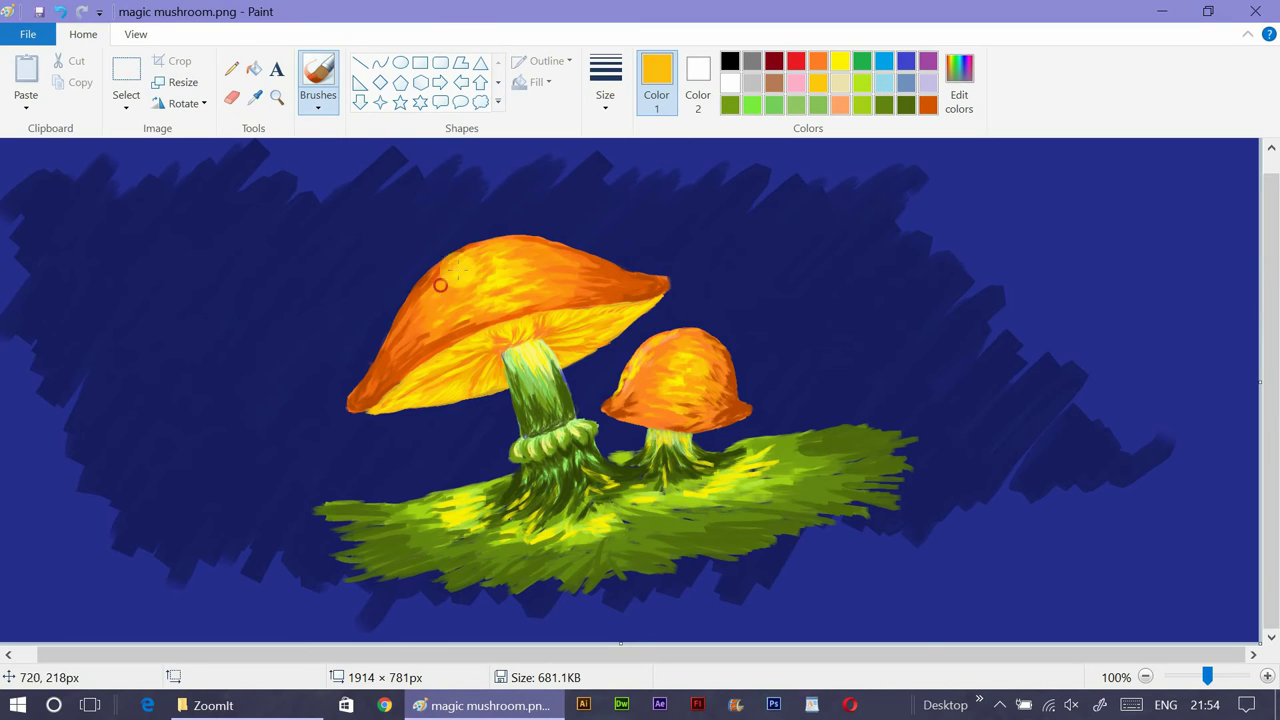
left_click(255, 97)
left_click(546, 273)
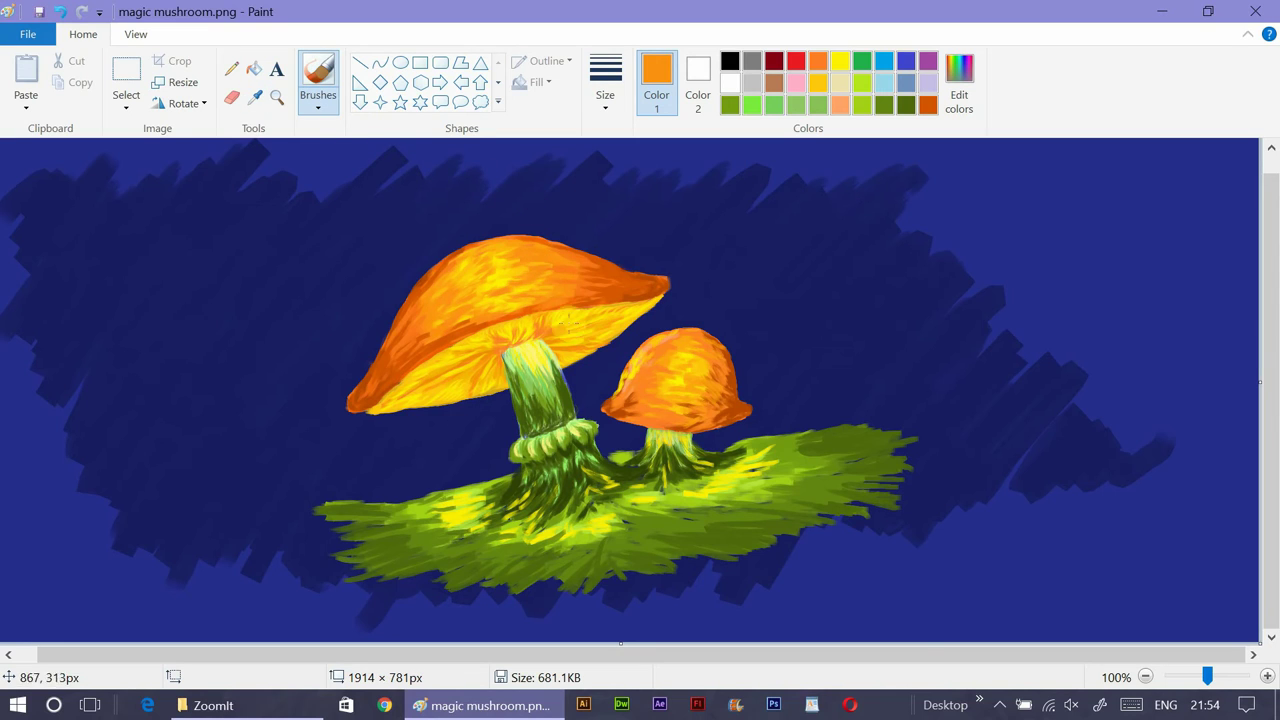
Sample dark orange and deeper brown-orange from the large cap and shade its lower left edge.
left_click(255, 97)
left_click(398, 340)
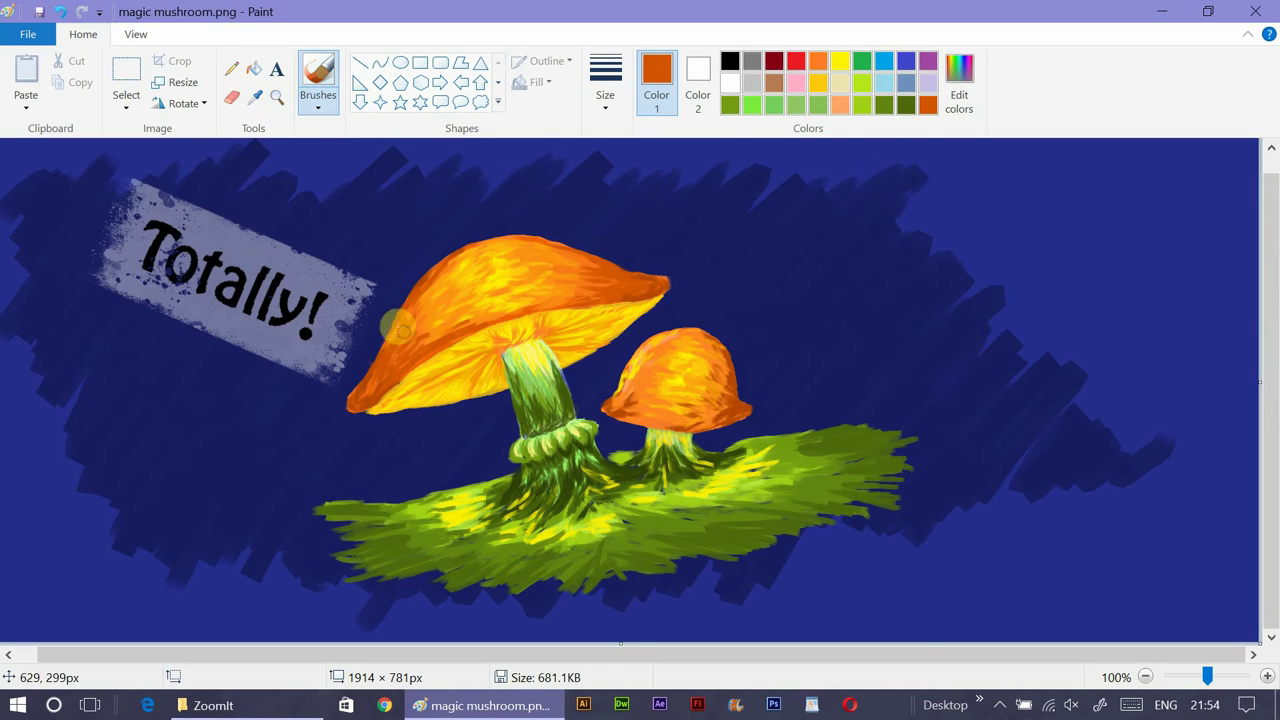
left_click(255, 97)
left_click(352, 405)
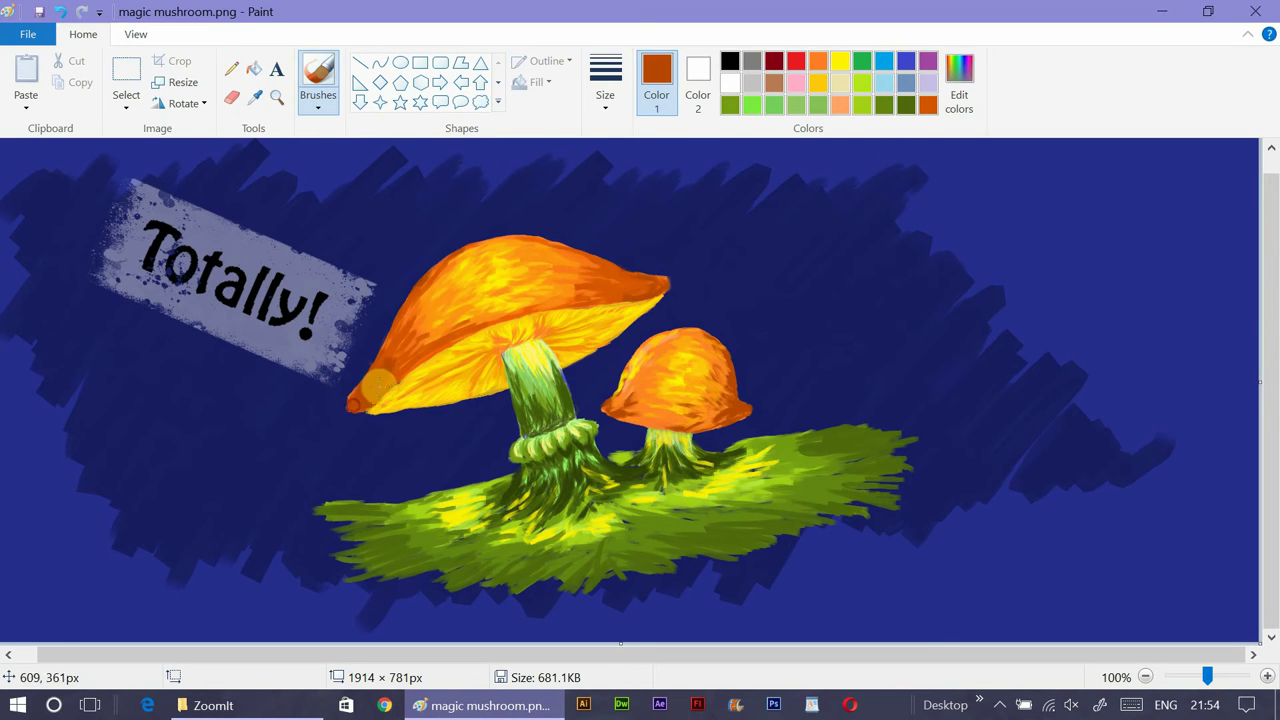
Sample oranges near the large cap's right slope and blend its pointed tip into the lighter crown.
left_click(255, 97)
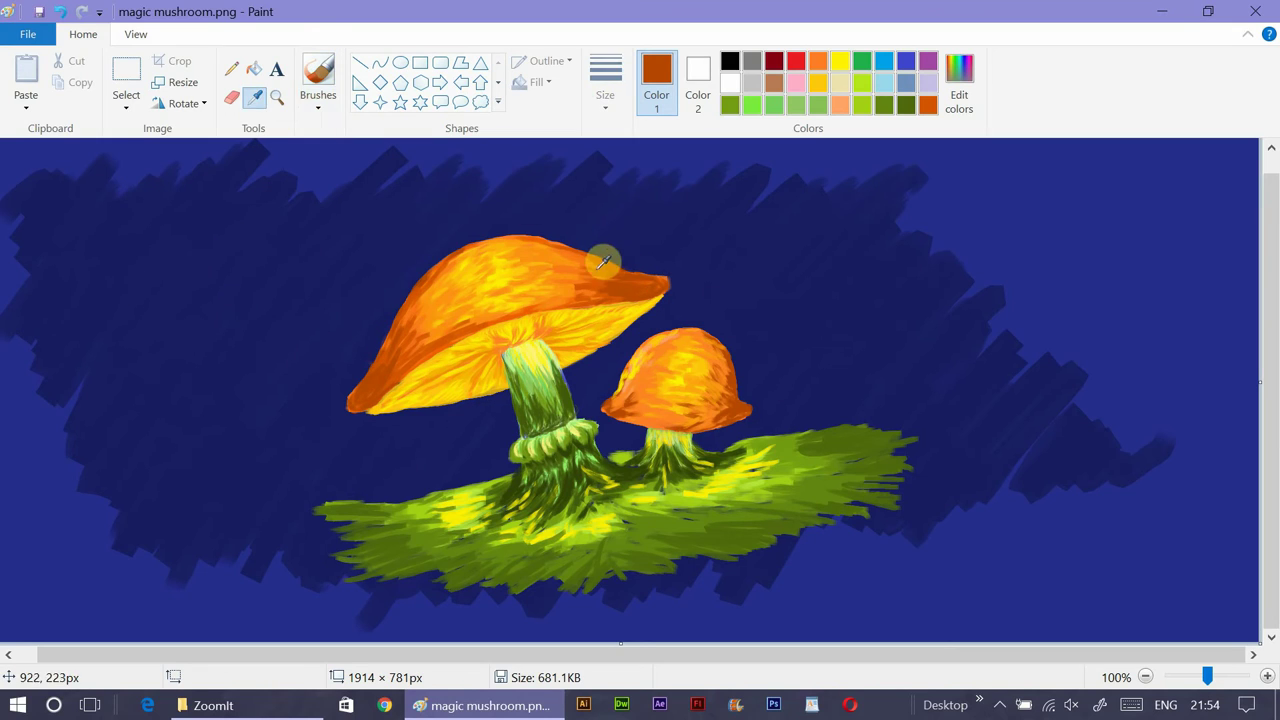
left_click(606, 268)
left_click(250, 99)
left_click(573, 288)
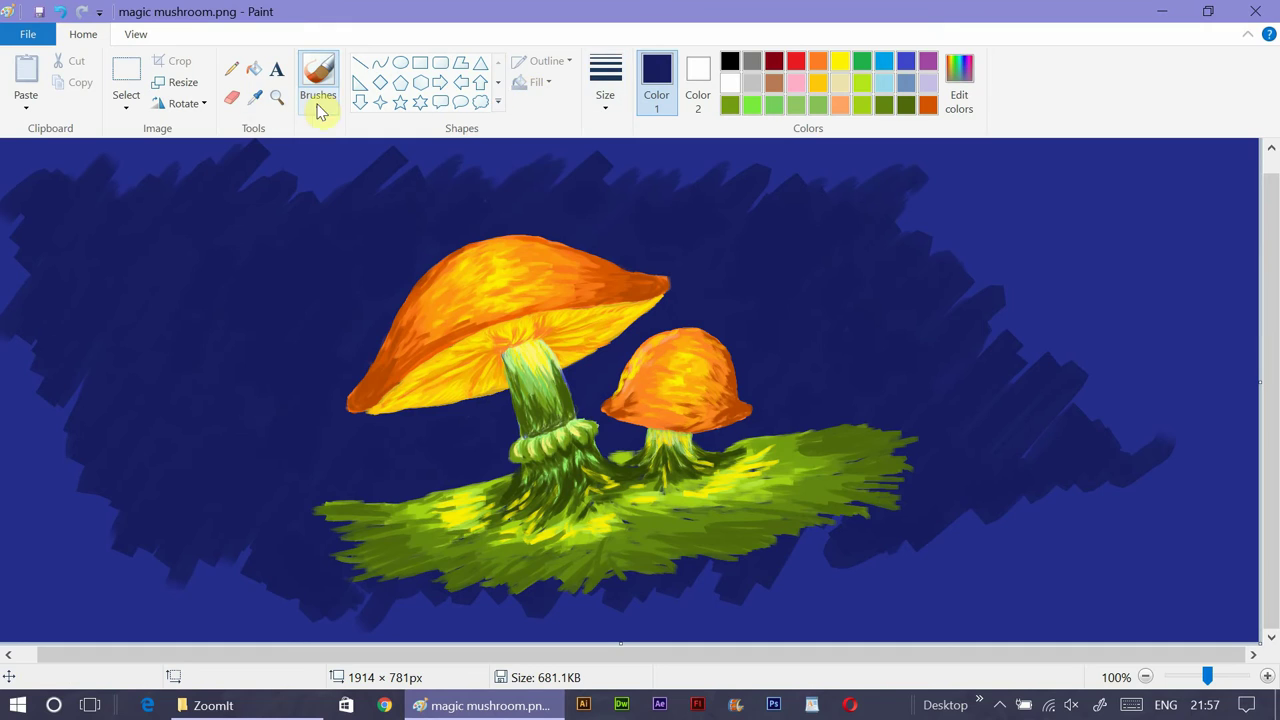
Choose the plain Brush in white and dot small star specks to the left of and above the large cap.
left_click(318, 108)
left_click(197, 141)
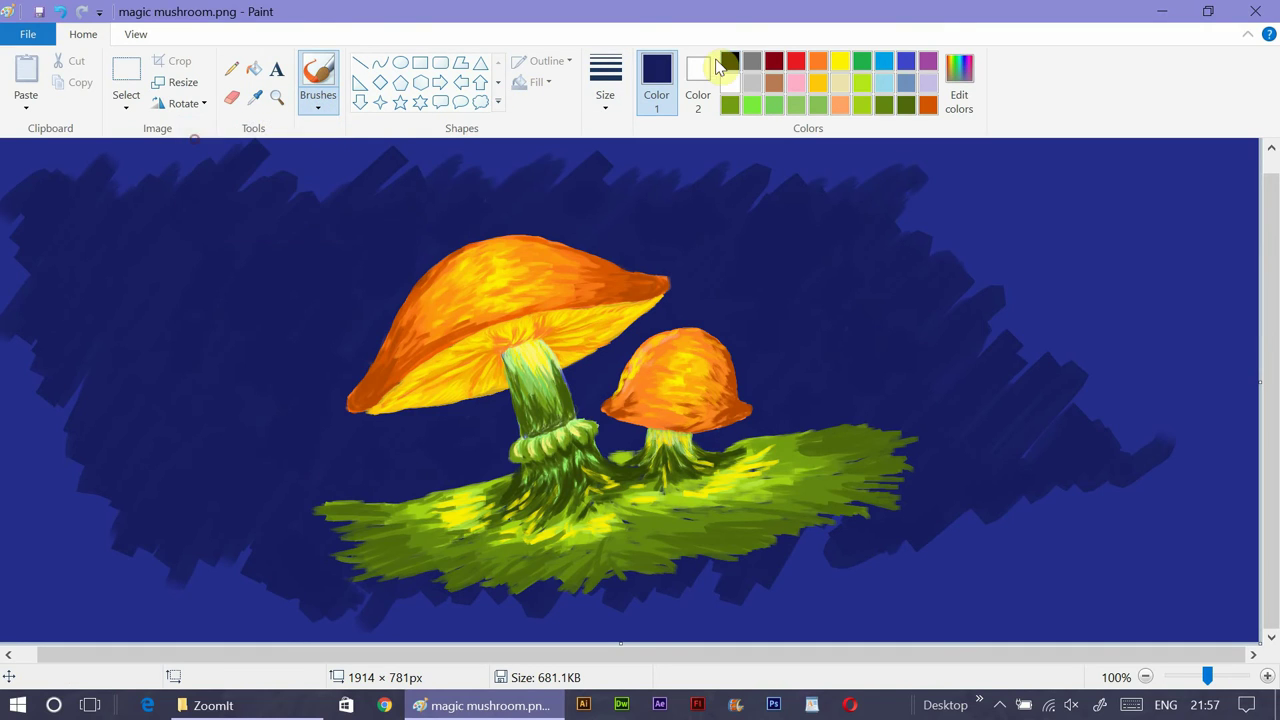
left_click(735, 88)
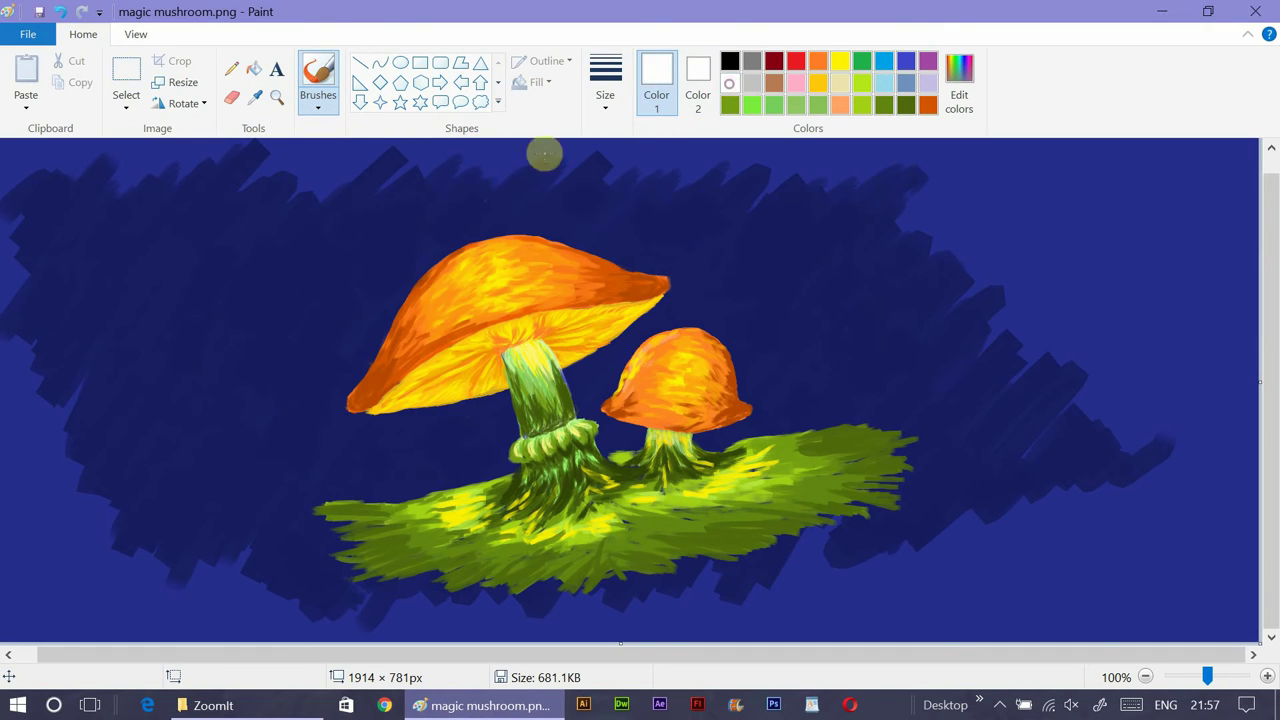
left_click(258, 294)
left_click(269, 324)
left_click(251, 338)
left_click(273, 310)
left_click(289, 312)
left_click(300, 313)
left_click(264, 393)
left_click(292, 369)
left_click(316, 342)
left_click(327, 348)
left_click(364, 321)
left_click(364, 273)
left_click(356, 260)
left_click(326, 285)
left_click(331, 306)
left_click(423, 226)
left_click(494, 211)
Add white specks in the dark gap between the large cap's underside and the grass.
left_click(371, 441)
left_click(370, 466)
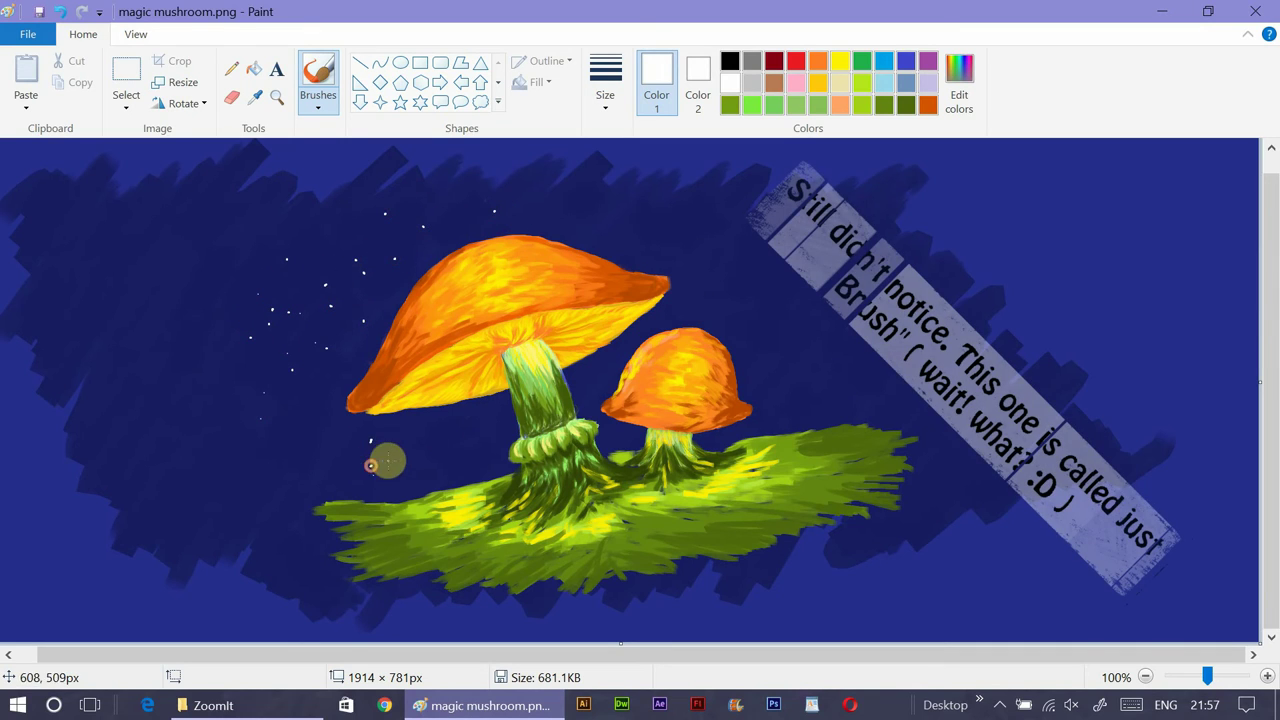
left_click(430, 470)
left_click(443, 432)
left_click(467, 437)
left_click(490, 432)
Dot white specks across the upper sky from above the large cap's right slope to beyond the small cap.
left_click(573, 218)
left_click(632, 205)
left_click(603, 239)
left_click(627, 240)
left_click(691, 232)
left_click(707, 221)
left_click(724, 216)
left_click(745, 229)
left_click(771, 225)
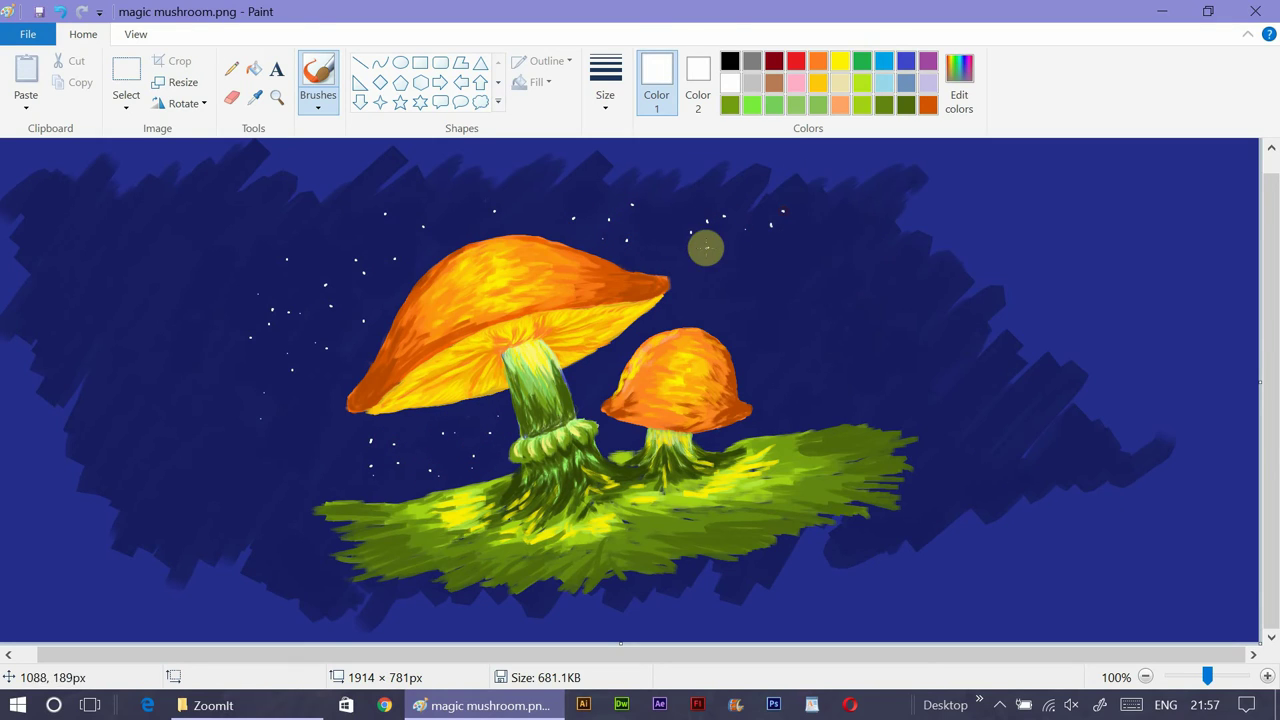
Scatter more white specks in the sky directly above the small cap and to its upper right.
left_click(720, 253)
left_click(768, 258)
left_click(807, 274)
left_click(828, 272)
left_click(838, 240)
left_click(760, 305)
left_click(766, 322)
left_click(713, 303)
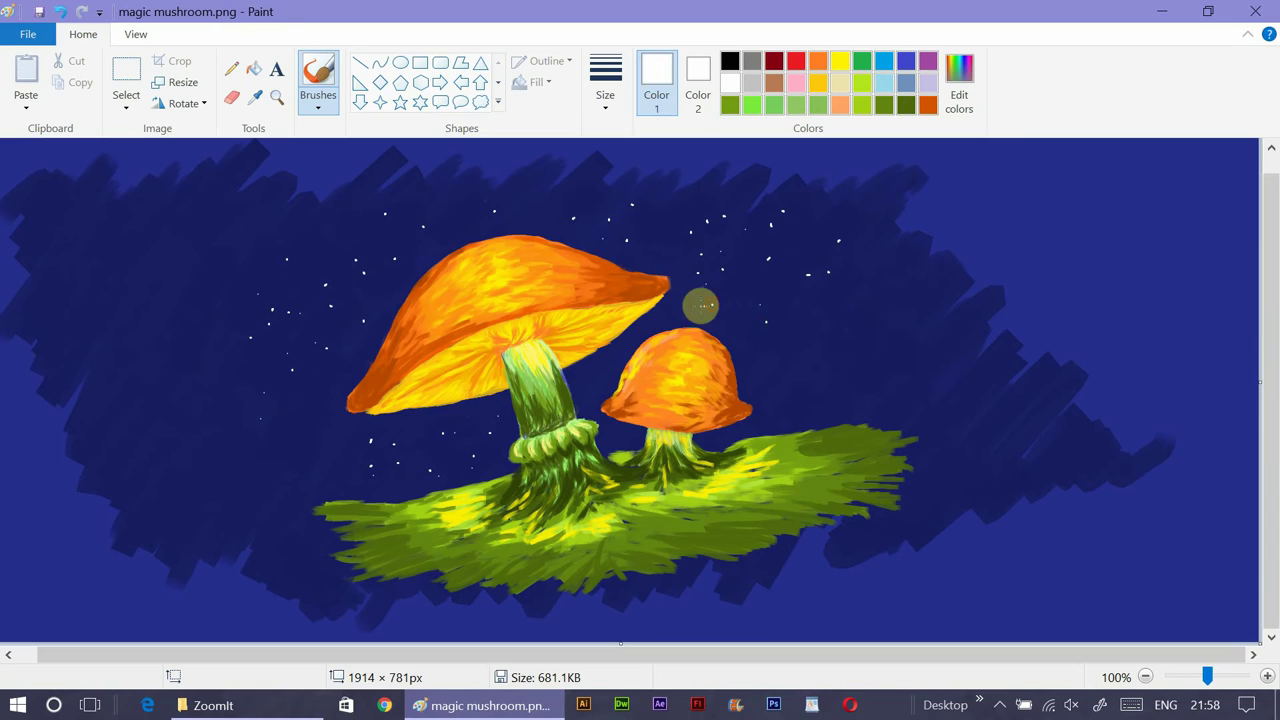
Scatter white specks to the right of the small cap, down to just above the grass.
left_click(750, 358)
left_click(799, 312)
left_click(822, 320)
left_click(845, 324)
left_click(798, 364)
left_click(788, 391)
left_click(838, 368)
left_click(858, 397)
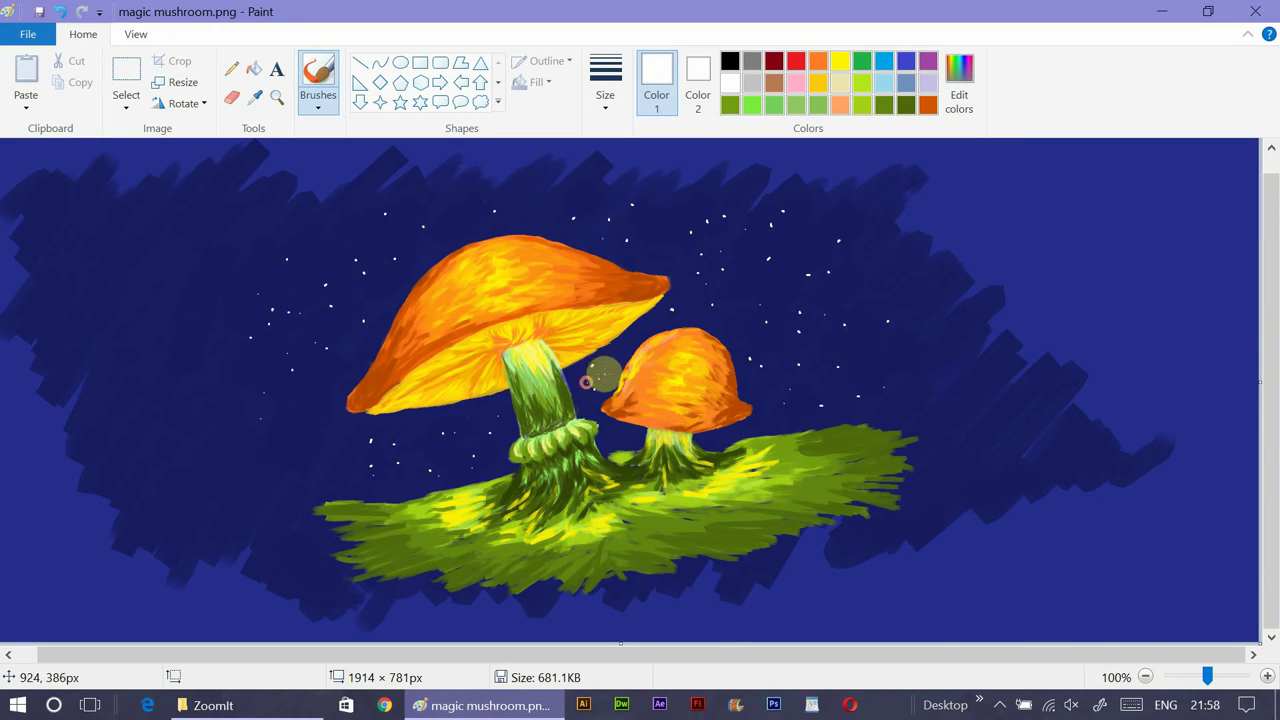
Build a denser cluster of white specks beside the large cap's left slope.
left_click(324, 379)
left_click(314, 407)
left_click(340, 321)
left_click(348, 307)
left_click(358, 299)
left_click(336, 282)
left_click(317, 293)
left_click(301, 303)
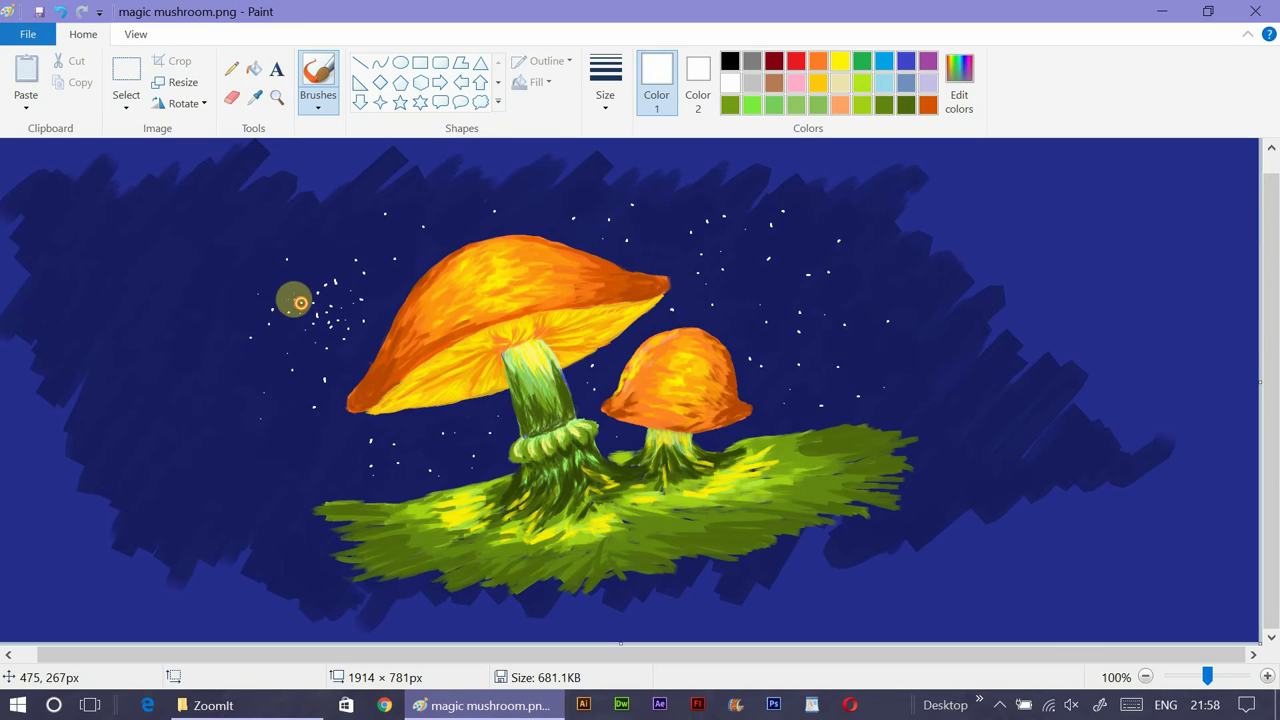
Extend the white specks farther out to the left of the large mushroom and down toward the grass.
left_click(311, 247)
left_click(251, 286)
left_click(234, 276)
left_click(227, 319)
left_click(224, 341)
left_click(270, 283)
left_click(260, 254)
left_click(219, 394)
left_click(310, 436)
left_click(305, 461)
left_click(300, 477)
left_click(345, 469)
left_click(244, 468)
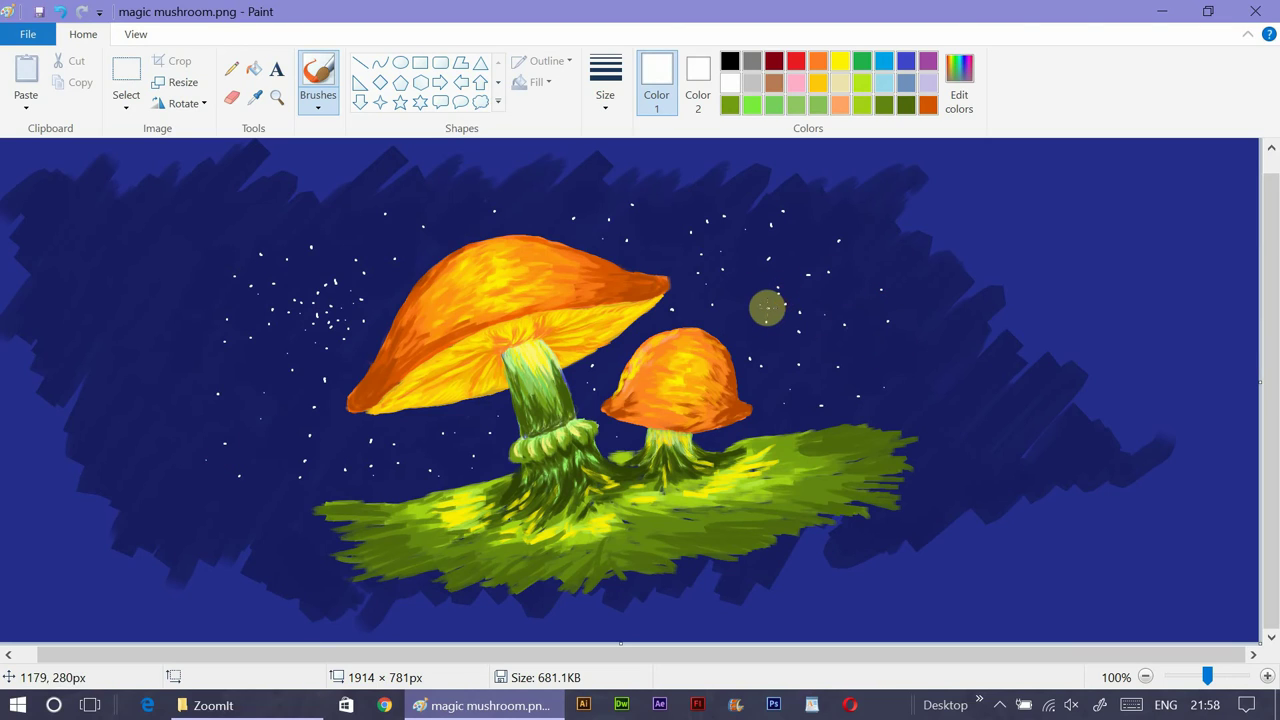
Cluster white specks beside the small cap and scatter more above the right end of the grass.
left_click(773, 321)
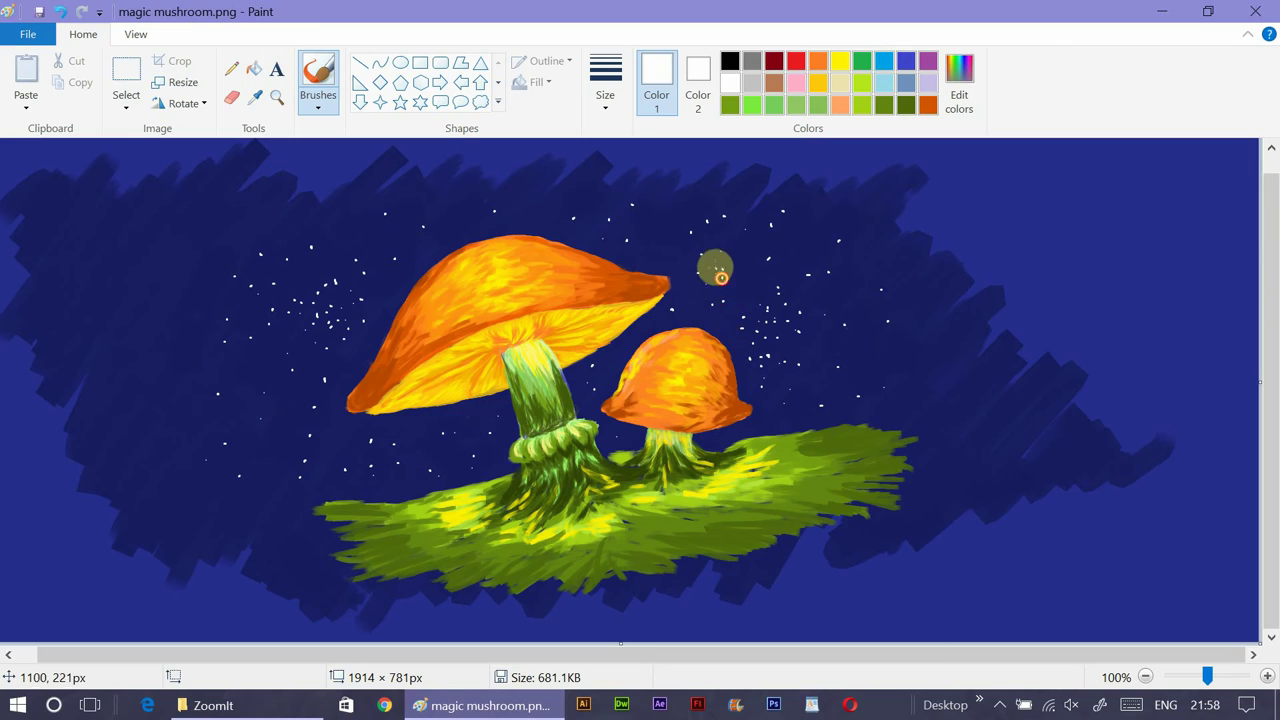
left_click(878, 352)
left_click(911, 319)
left_click(902, 343)
left_click(871, 358)
left_click(892, 366)
left_click(906, 377)
left_click(915, 410)
left_click(889, 411)
left_click(929, 404)
Thicken the white specks above the grass's left end and add some between the two mushrooms.
left_click(293, 431)
left_click(281, 479)
left_click(614, 362)
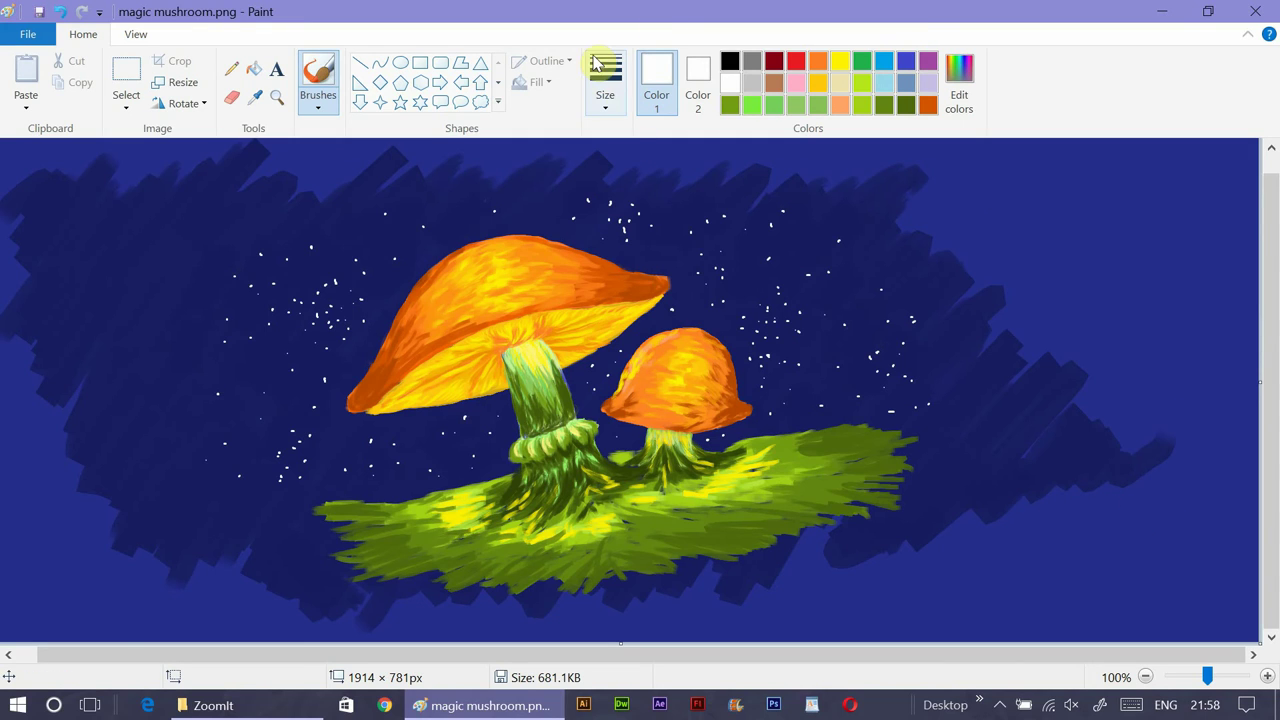
Sample the grass green and handwrite an underlined signature just below the right end of the grass.
left_click(1266, 678)
left_click_drag(629, 655, 1131, 655)
left_click_drag(1270, 345, 1270, 563)
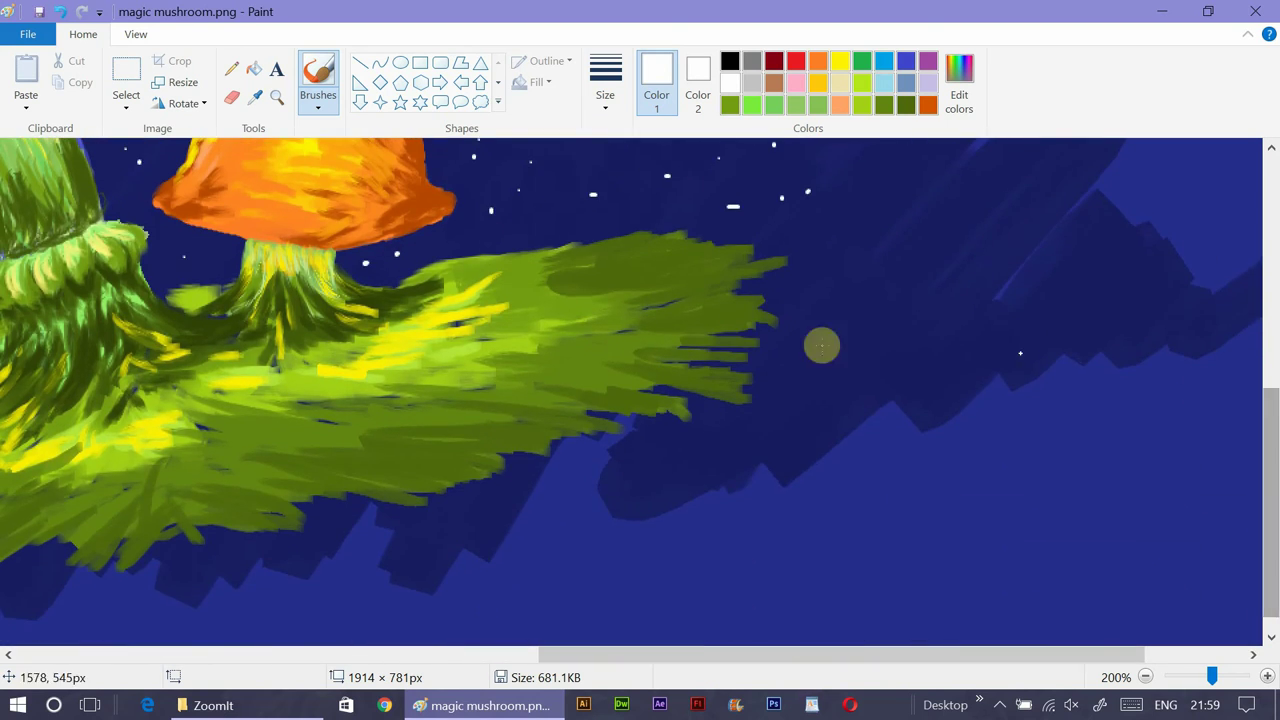
left_click(258, 100)
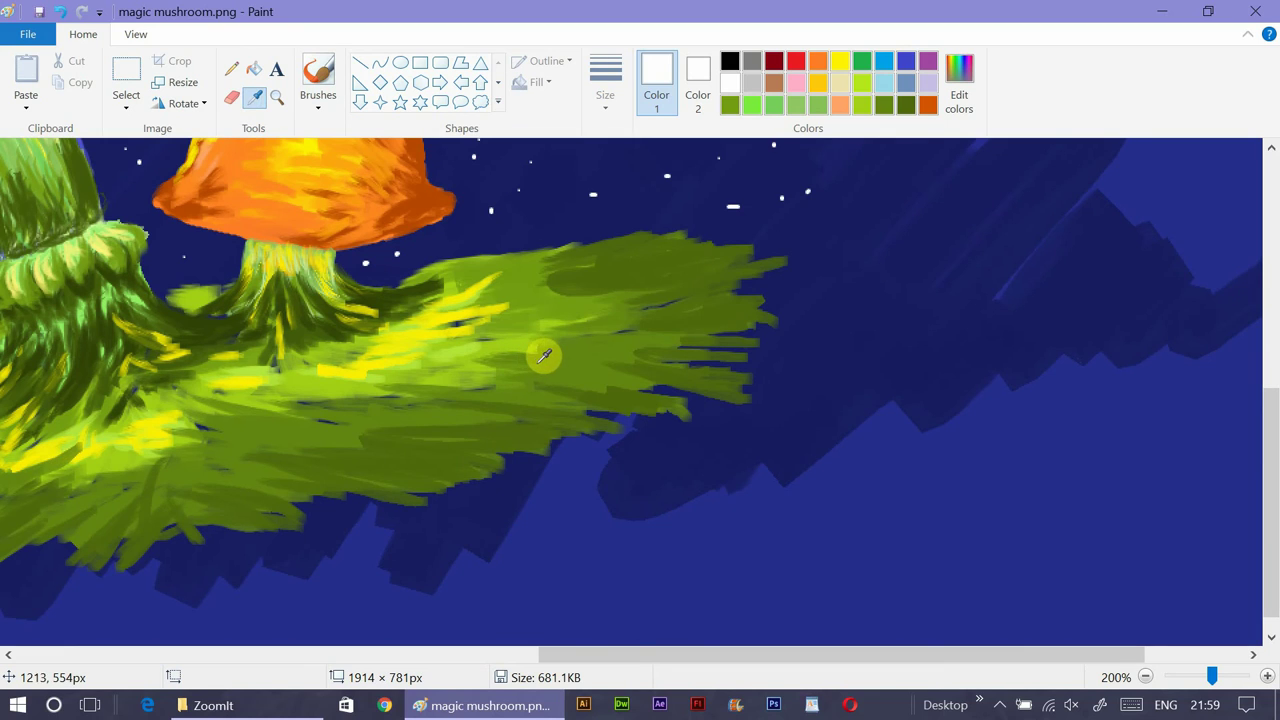
left_click(543, 356)
scroll(965, 473, "left", 3)
scroll(965, 473, "up", 1)
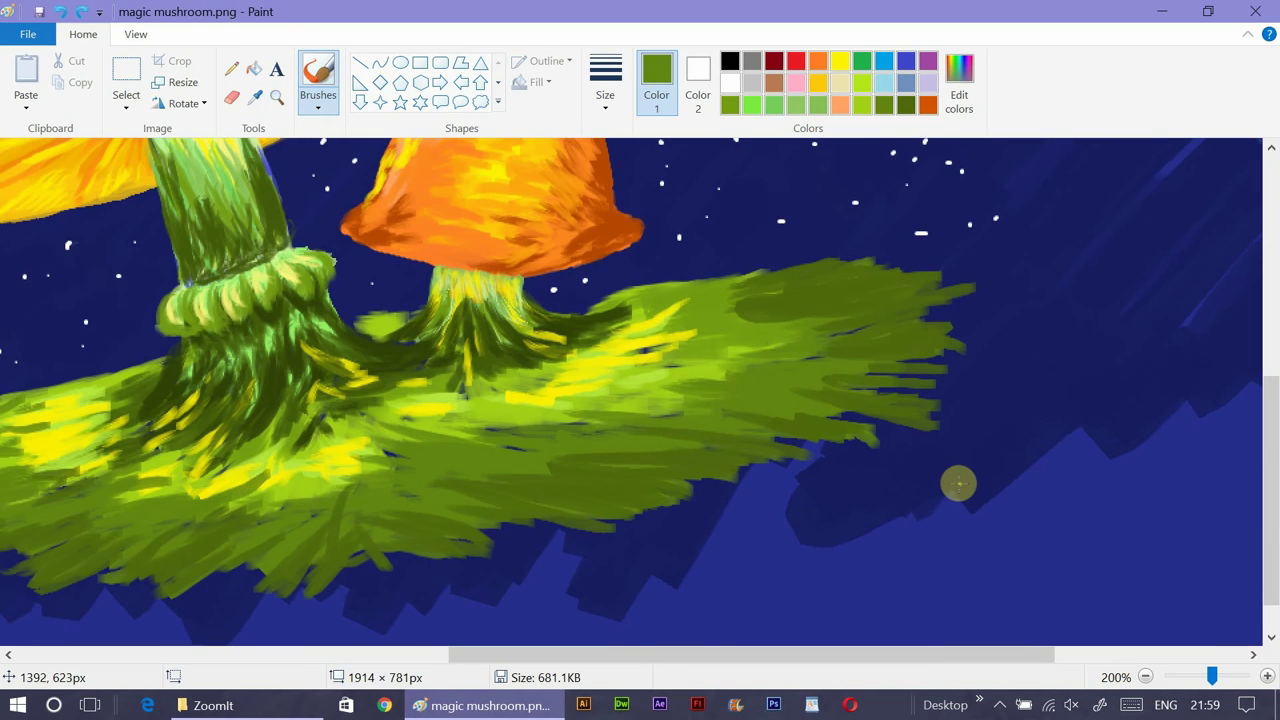
mouse_move(969, 472)
left_mouse_down()
mouse_move(980, 490)
mouse_move(997, 475)
left_mouse_up()
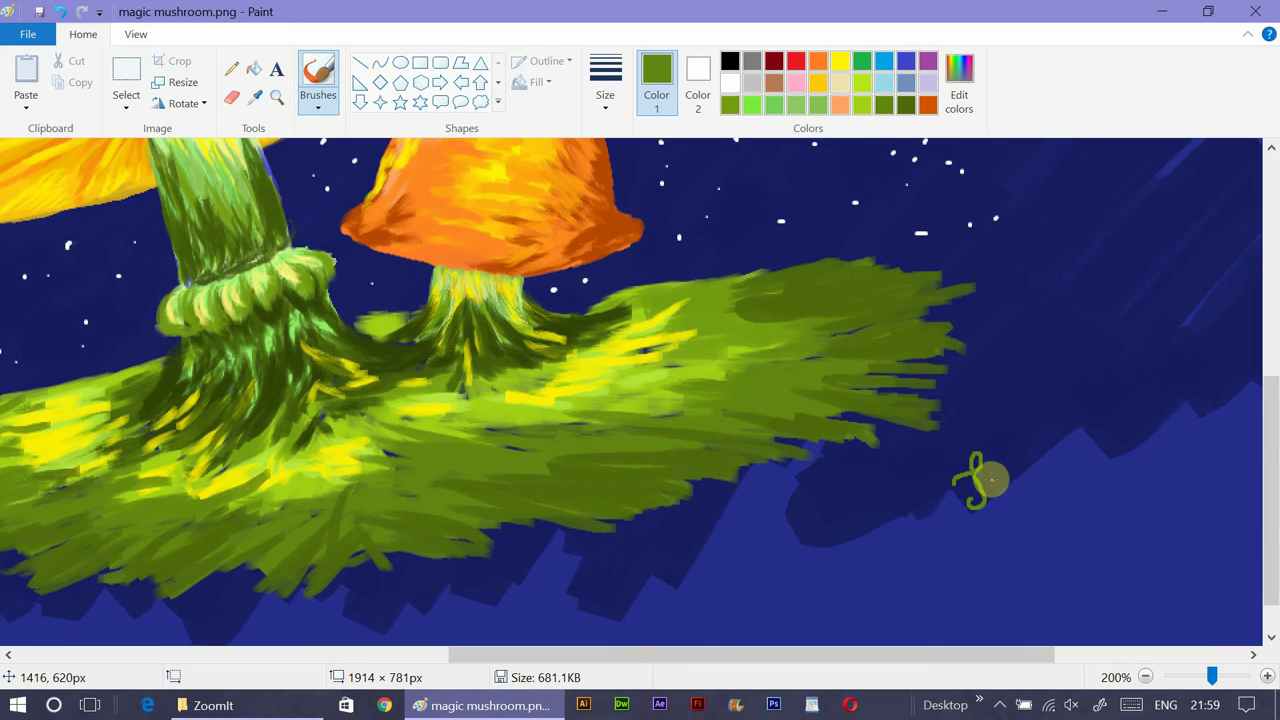
left_click_drag(987, 454, 991, 469)
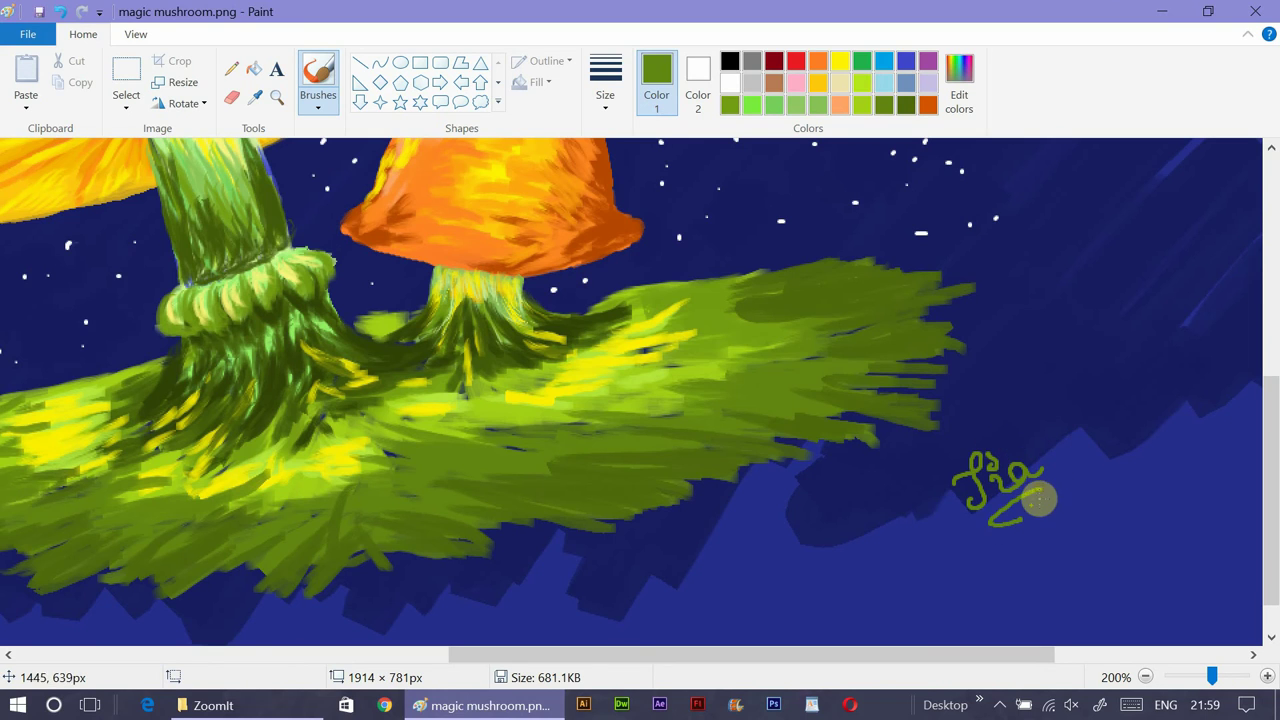
Save the finished painting to its existing file, magic mushroom.png.
left_click(1146, 677)
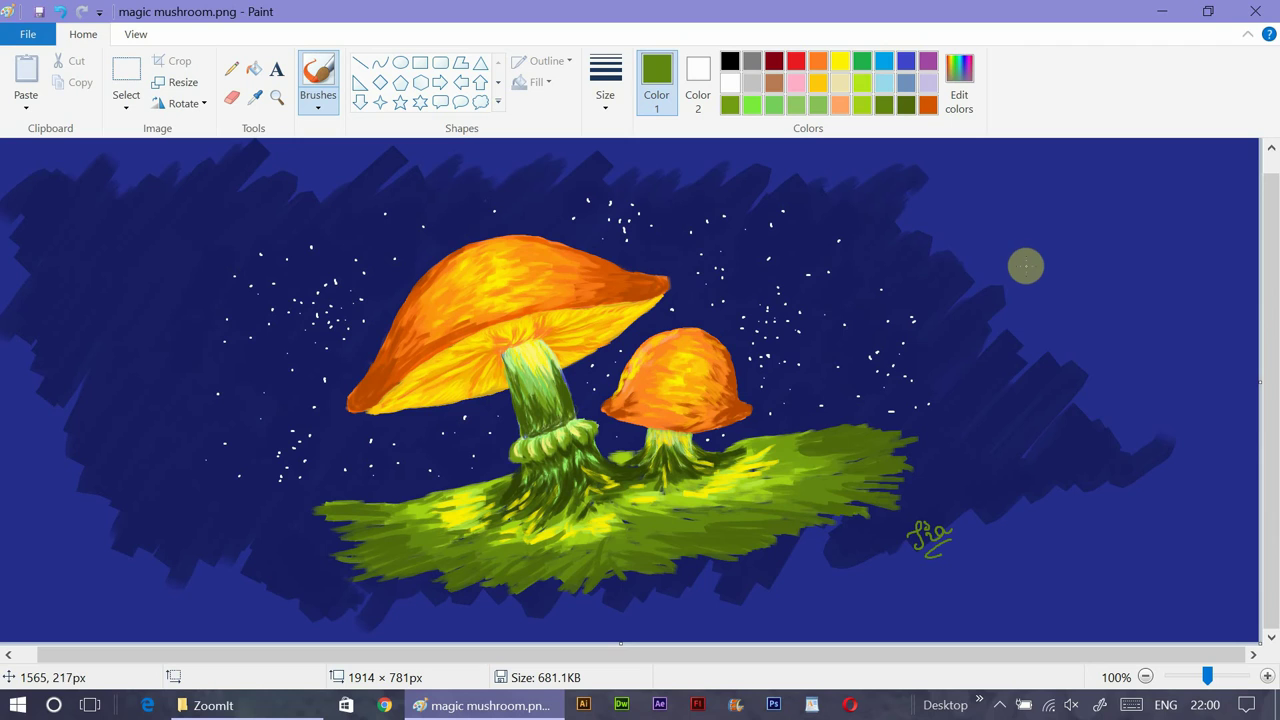
left_click(28, 34)
left_click(70, 160)
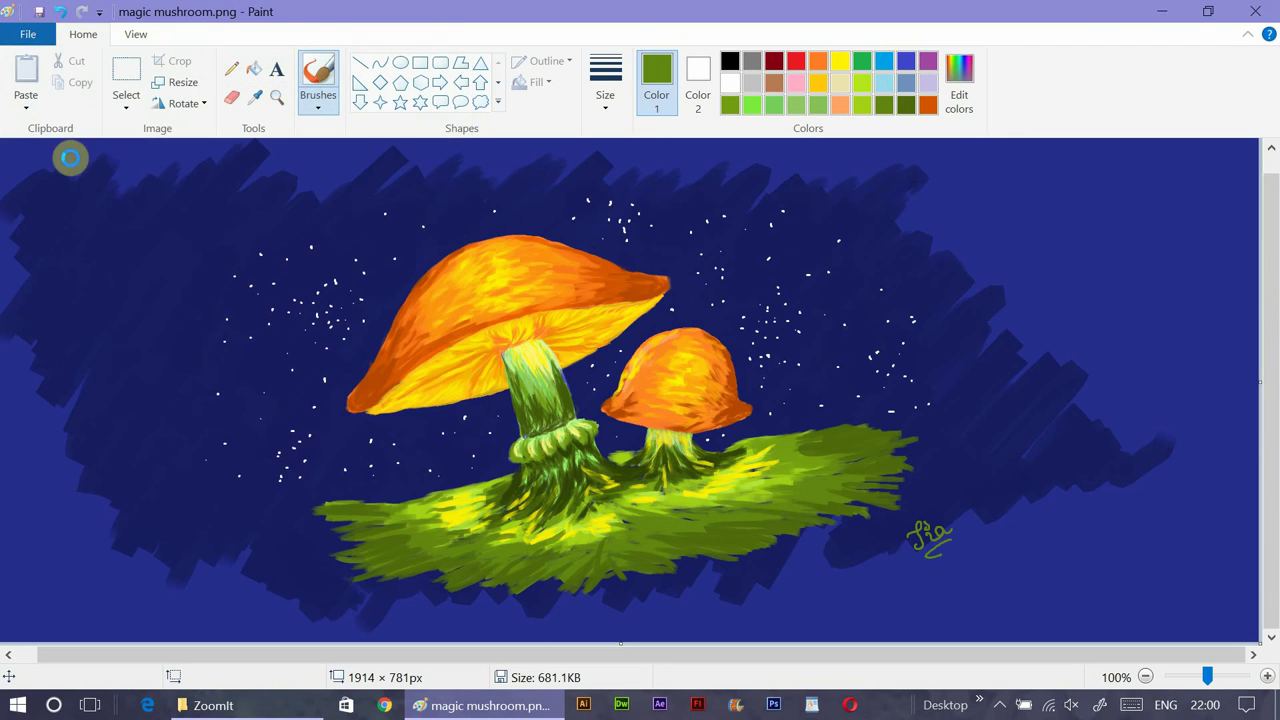